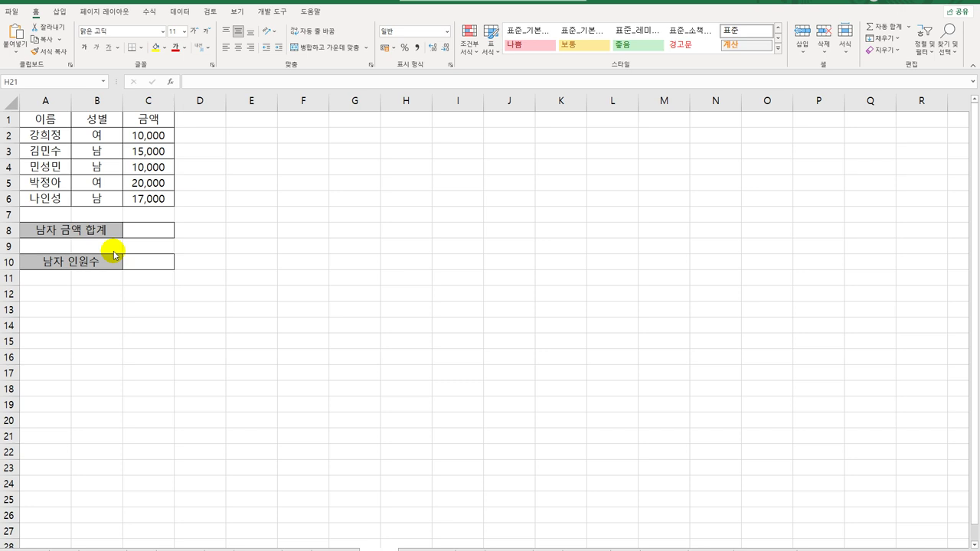
Start a SUM formula in C8 with the parenthesised condition that the gender range B2:B6 equals "남"
click(97, 151)
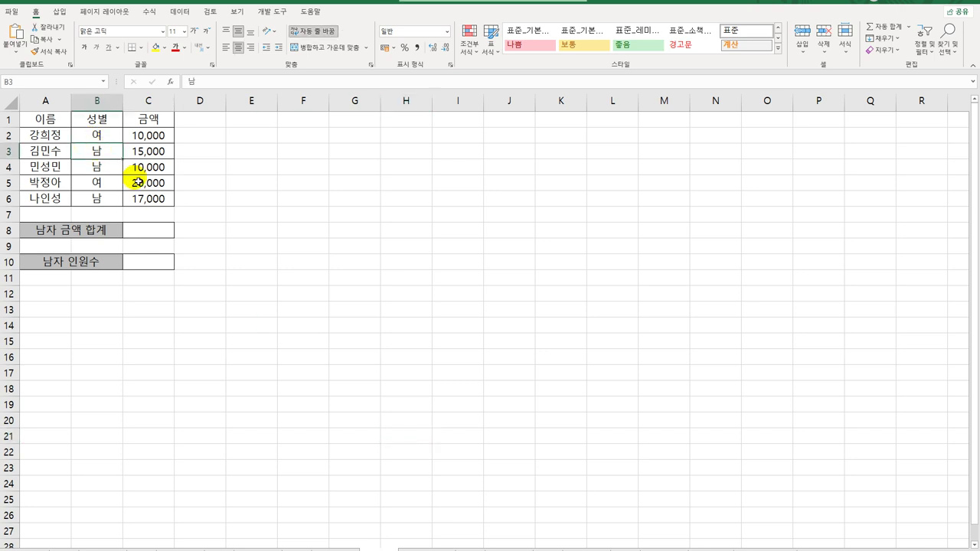
click(138, 152)
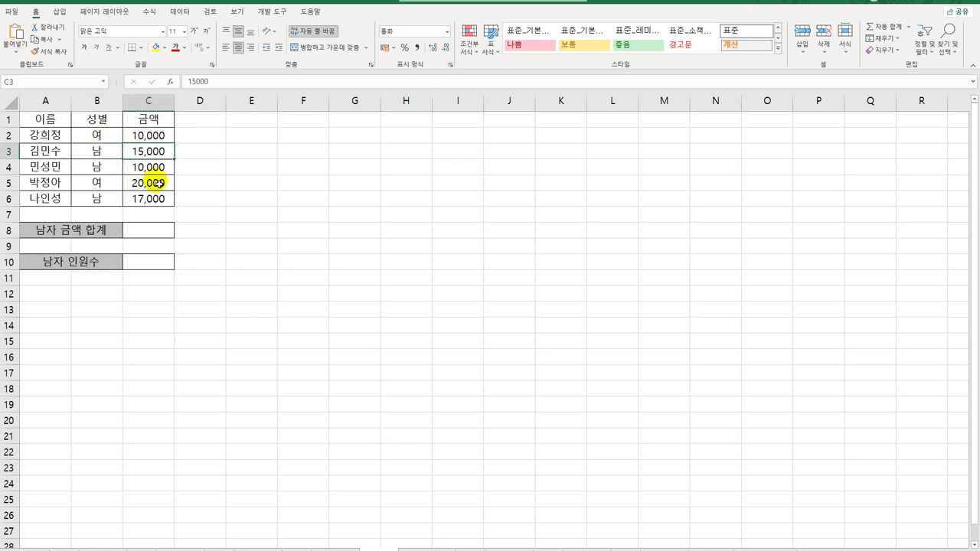
click(167, 230)
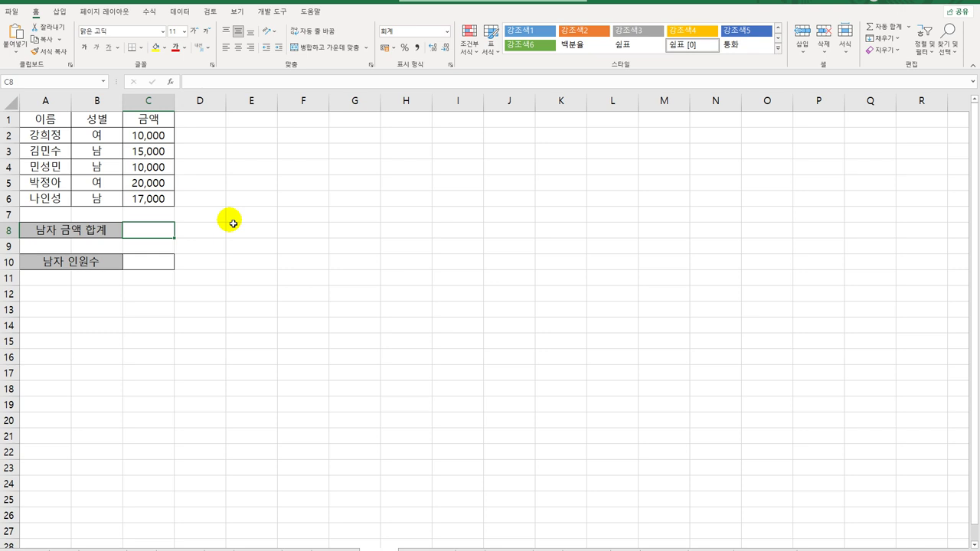
text(=)
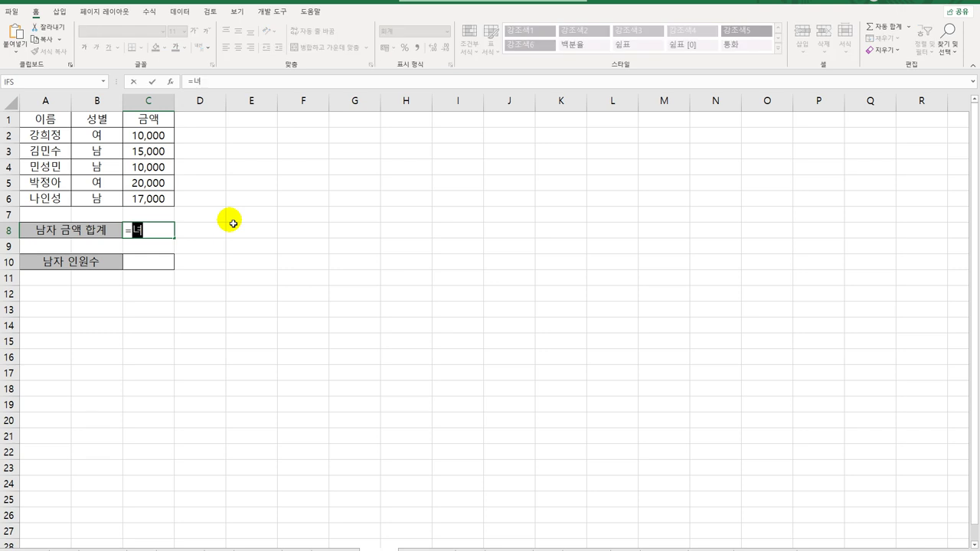
text(sum()
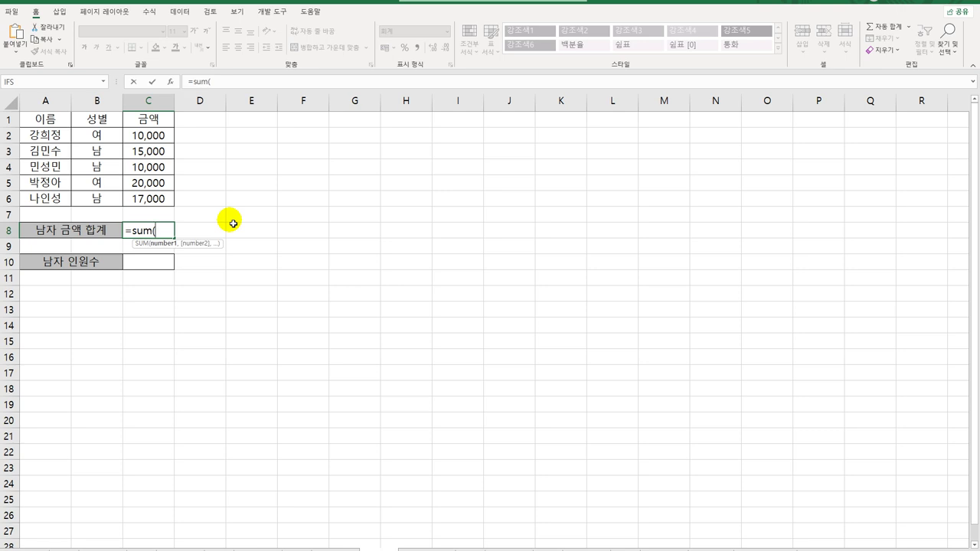
text(()
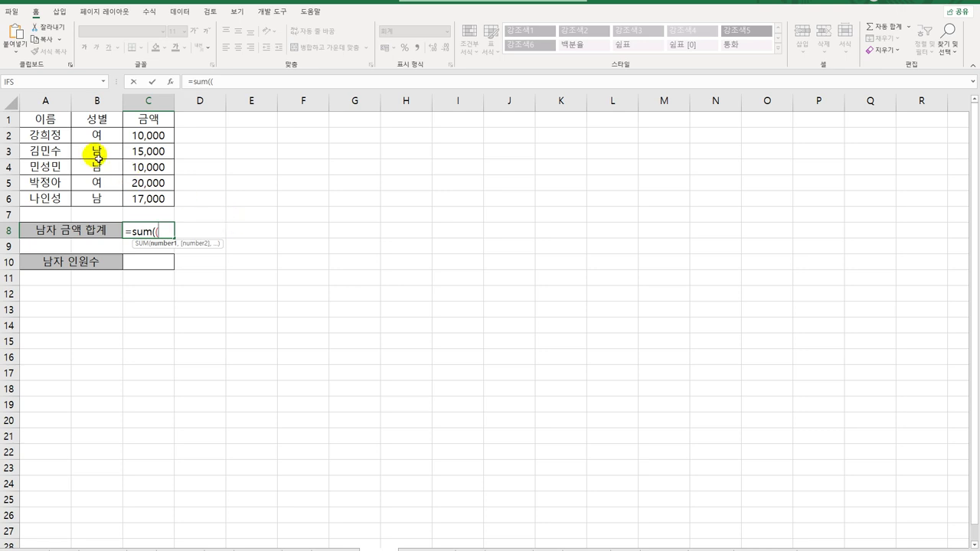
drag(97, 135, 102, 200)
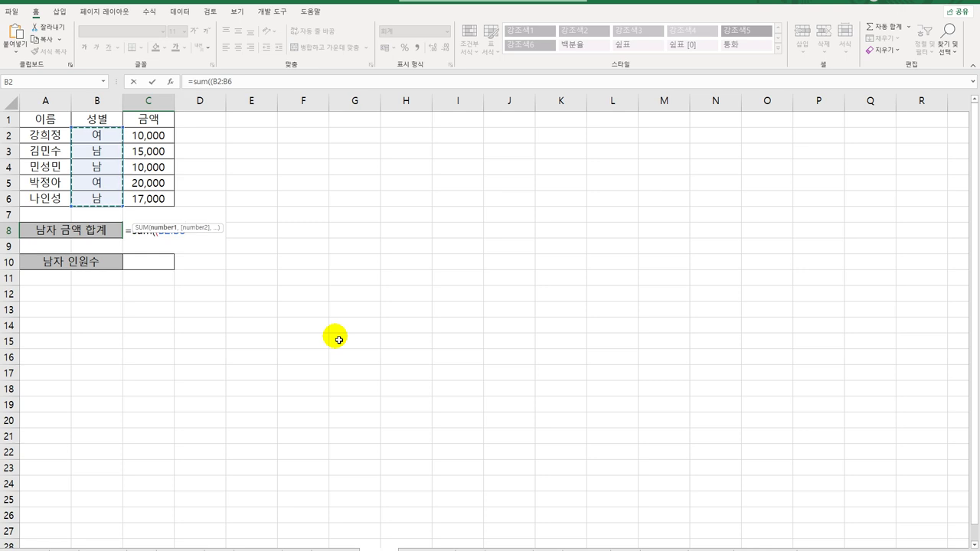
text(=)
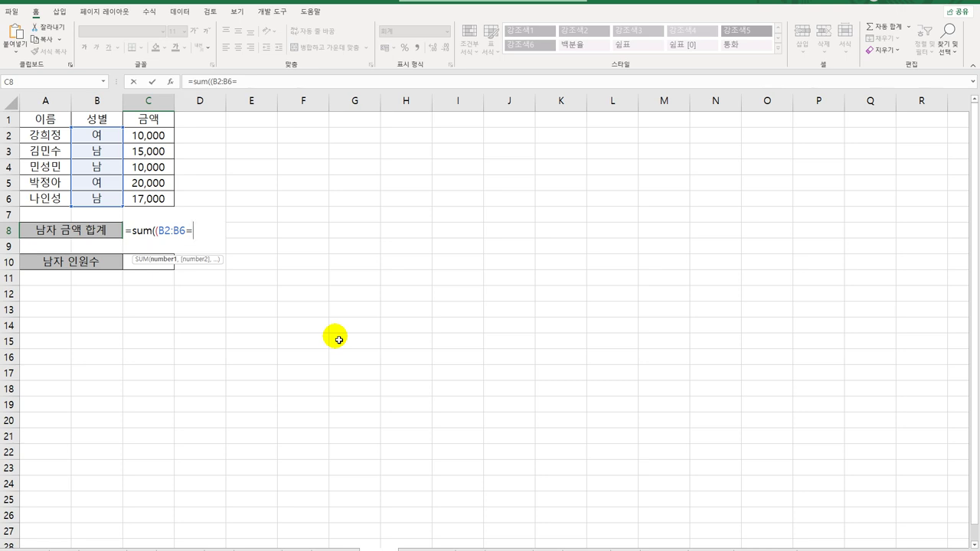
text("ㄴ)
text(남")
text())
Multiply the condition by the amounts in C2:C6, close the SUM, and enter it as an array formula
text(*)
drag(155, 136, 161, 198)
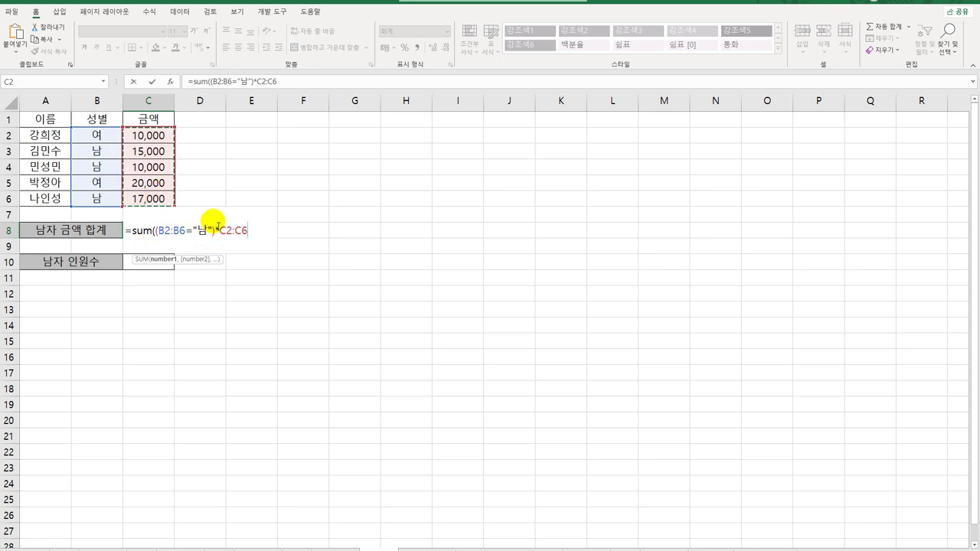
text())
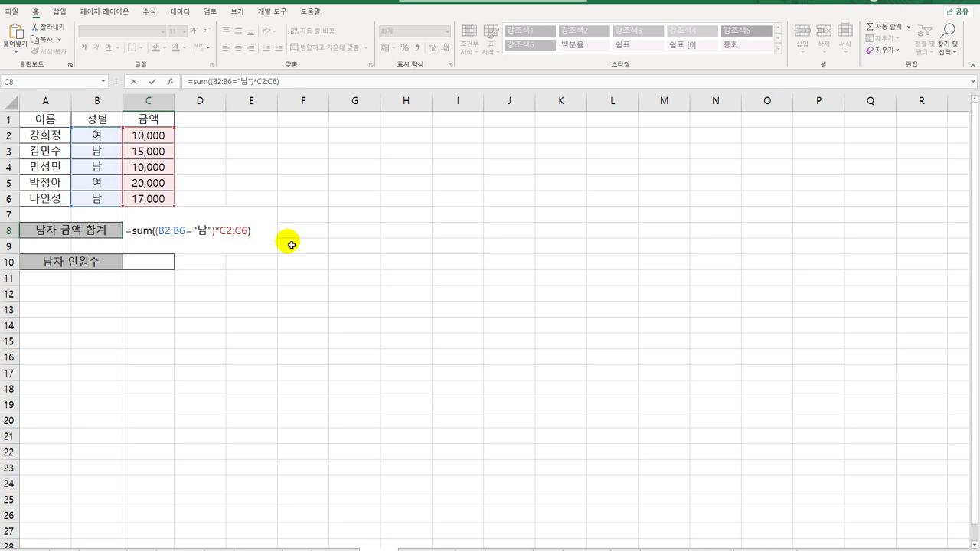
key(ctrl+shift+Return)
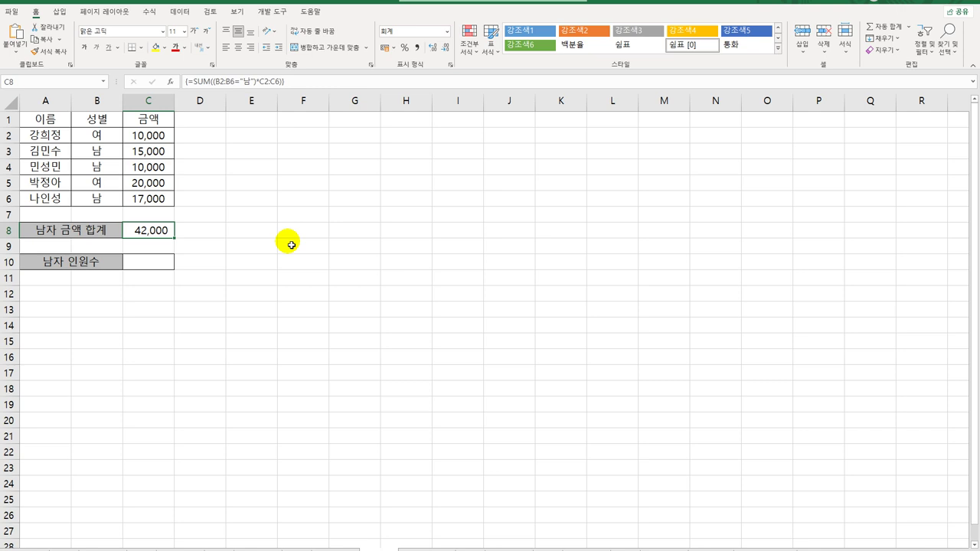
Re-enter the male amount total formula in C8 as an ordinary formula instead of an array formula
double_click(164, 230)
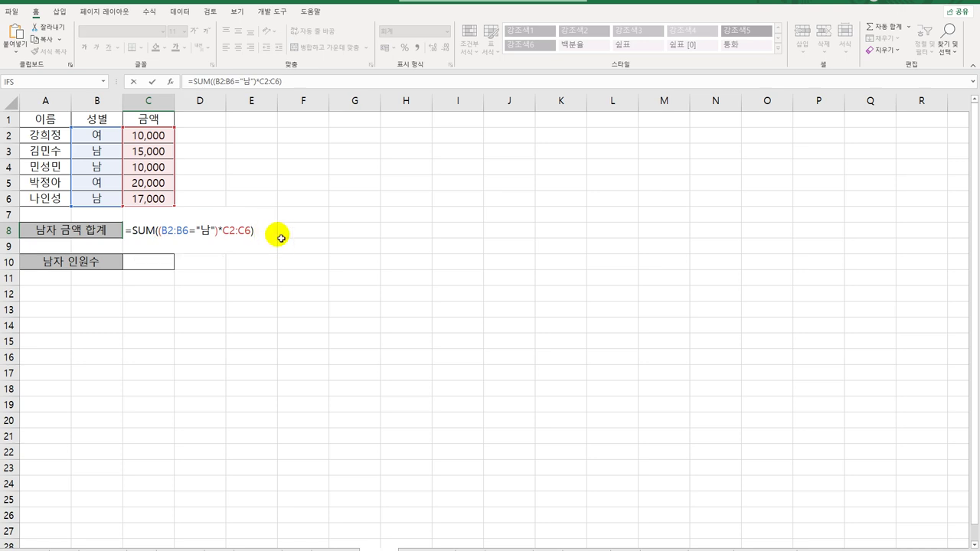
key(Return)
key(Up)
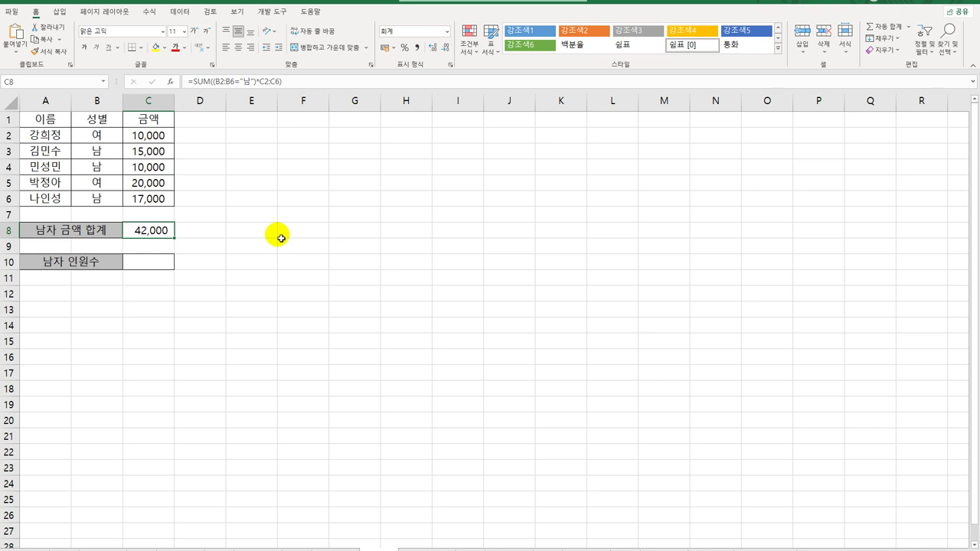
double_click(163, 231)
click(259, 231)
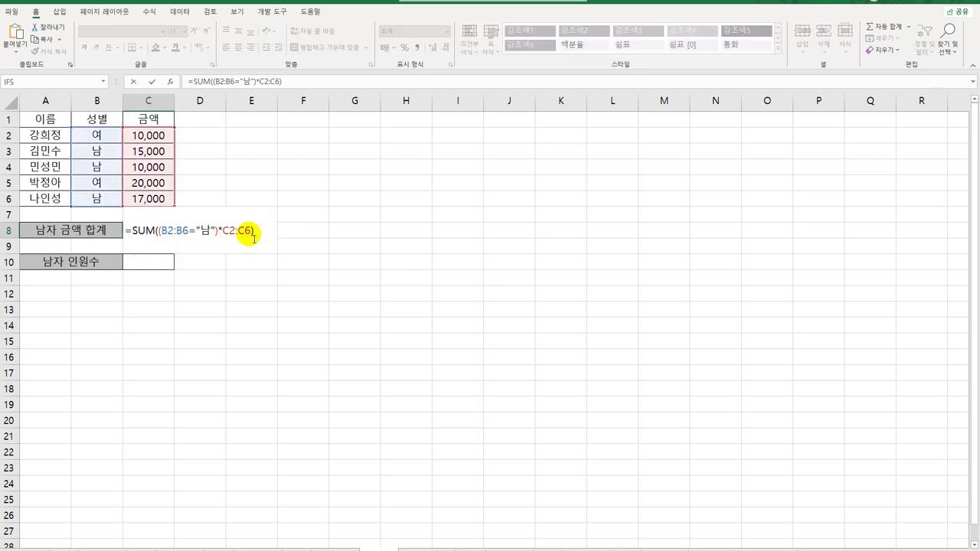
key(Return)
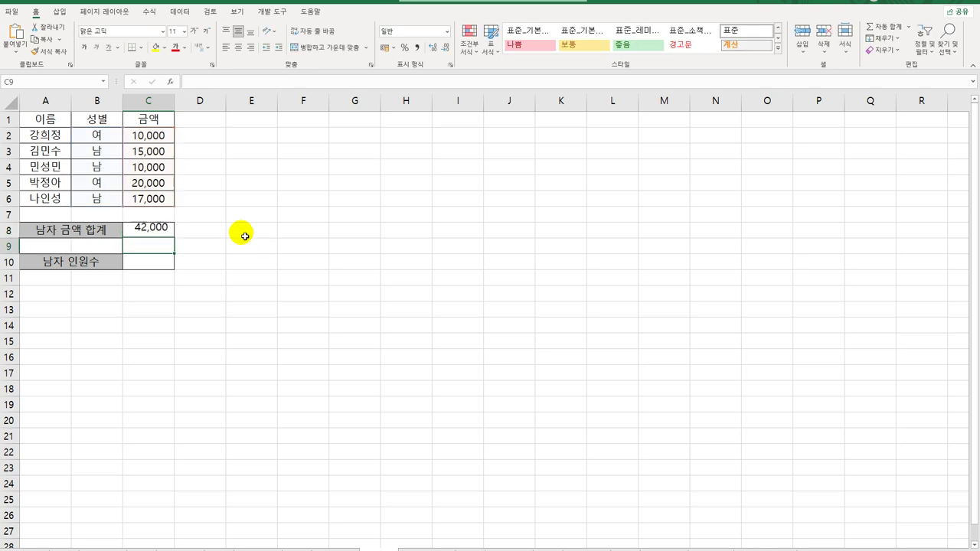
Convert the ordinary SUM formula in C8 back into an array formula
click(147, 234)
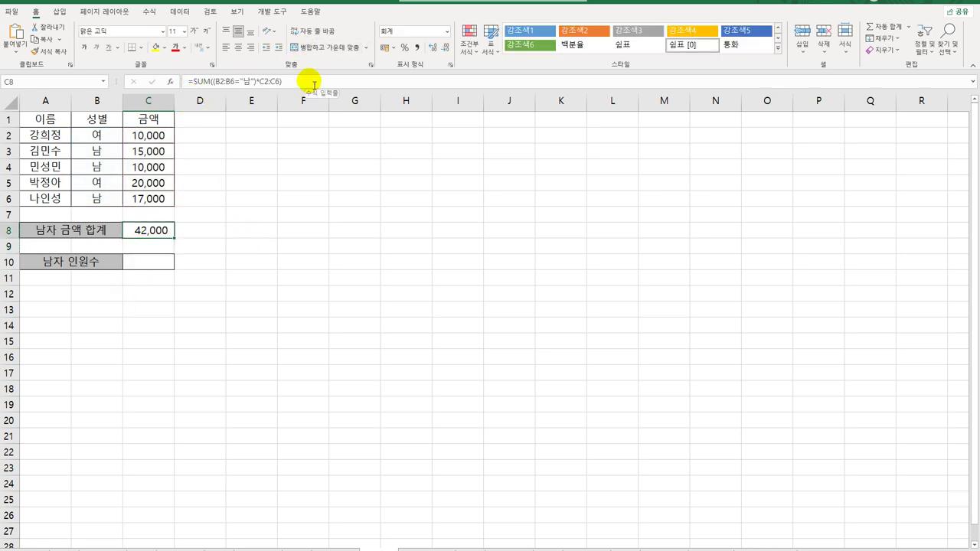
double_click(158, 238)
click(257, 232)
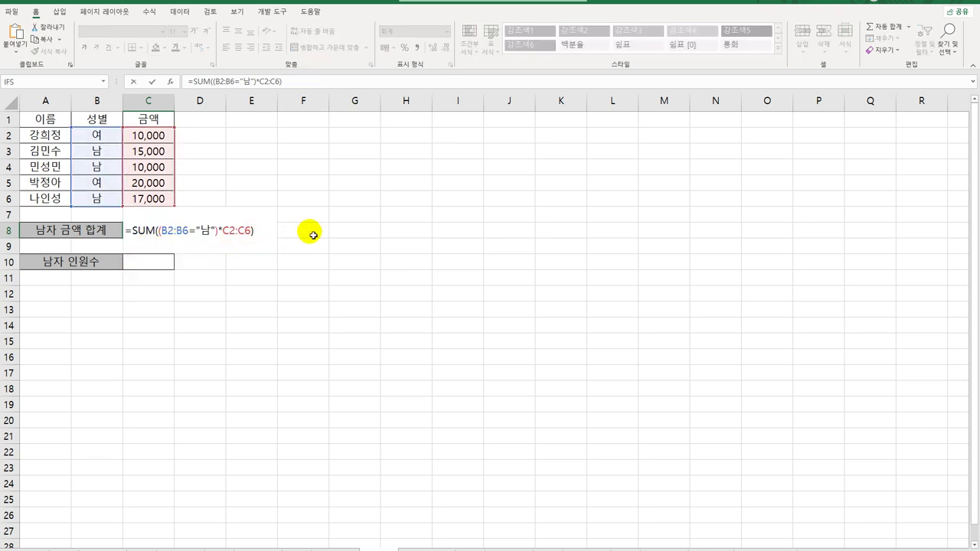
key(ctrl+shift+Return)
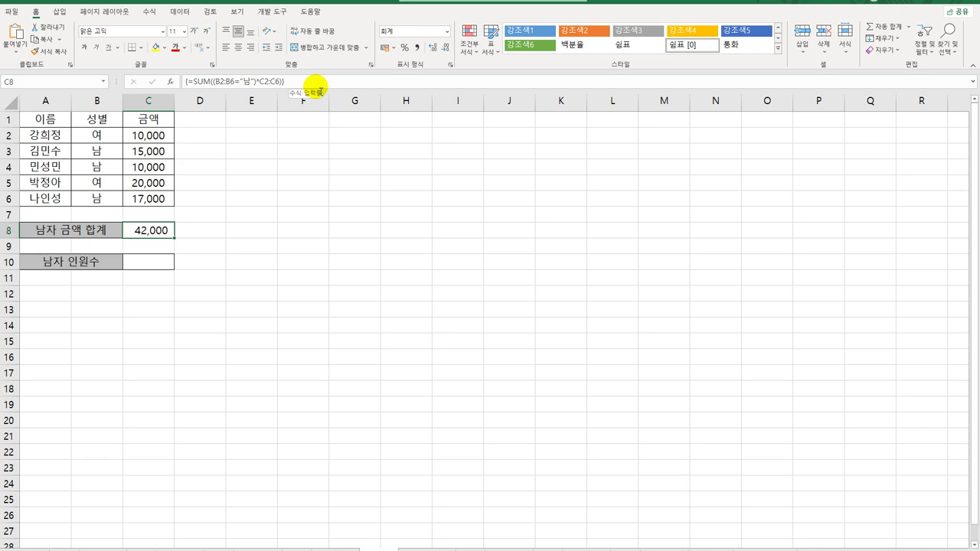
Count the males in C10 with the array formula =SUM((B2:B6="남")*1)
click(148, 261)
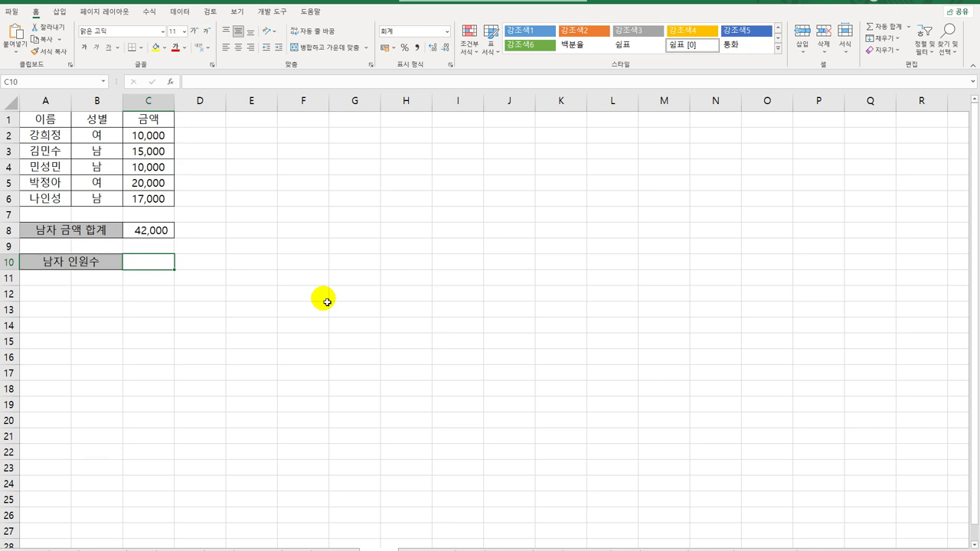
text(=)
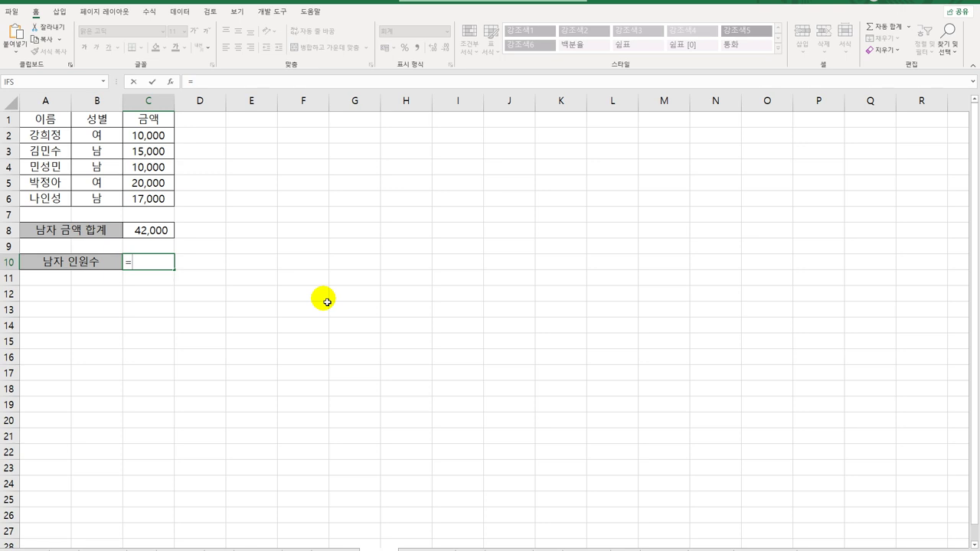
text(ㅊ)
key(BackSpace)
text(sum()
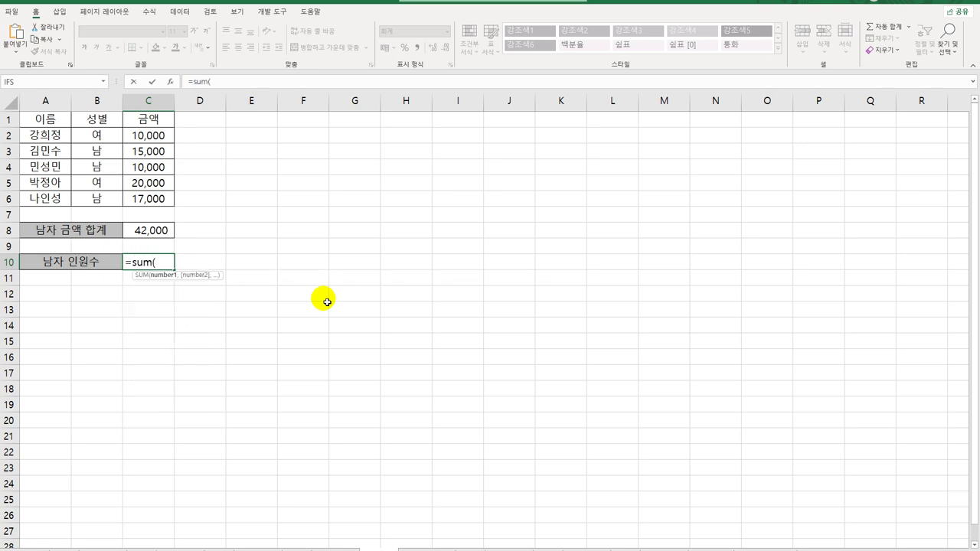
text(()
drag(89, 135, 108, 198)
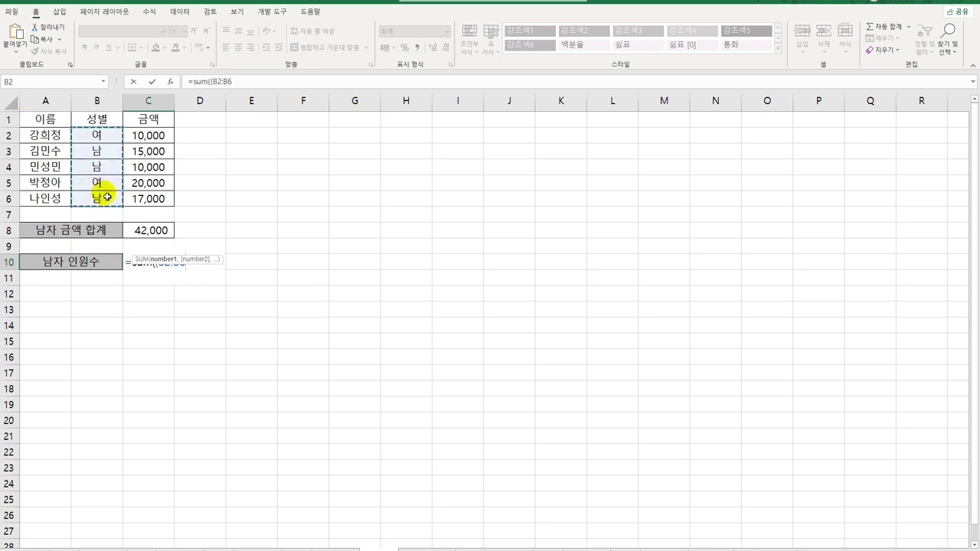
text(=)
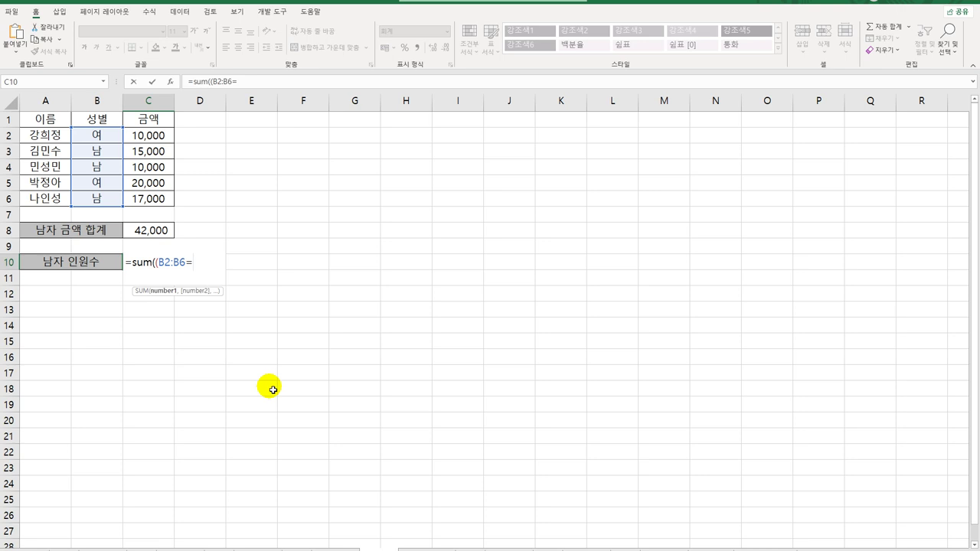
text("남")
text()*1)
text())
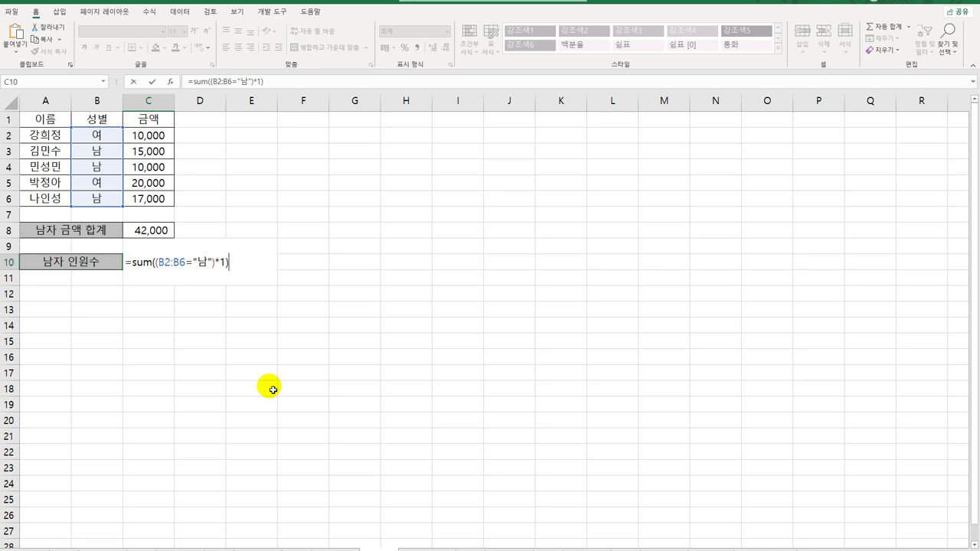
key(ctrl+shift+Return)
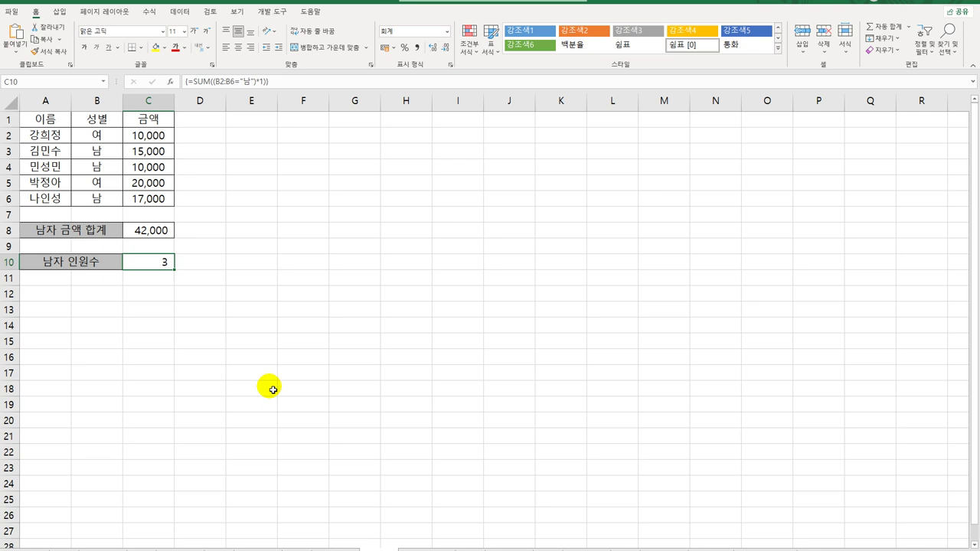
Switch to the worksheet containing the department score distribution table [표1] and the employee score table [표2]
key(ctrl+Home)
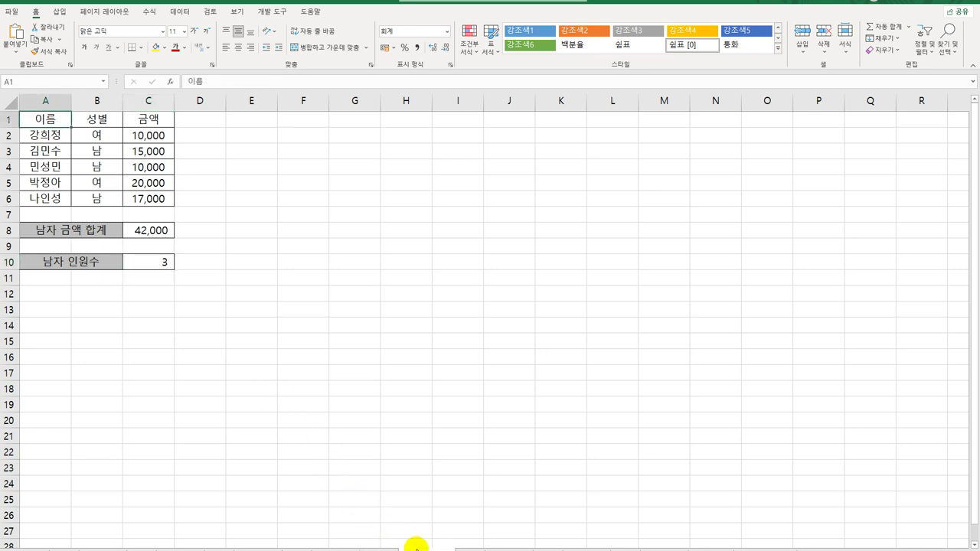
key(ctrl+End)
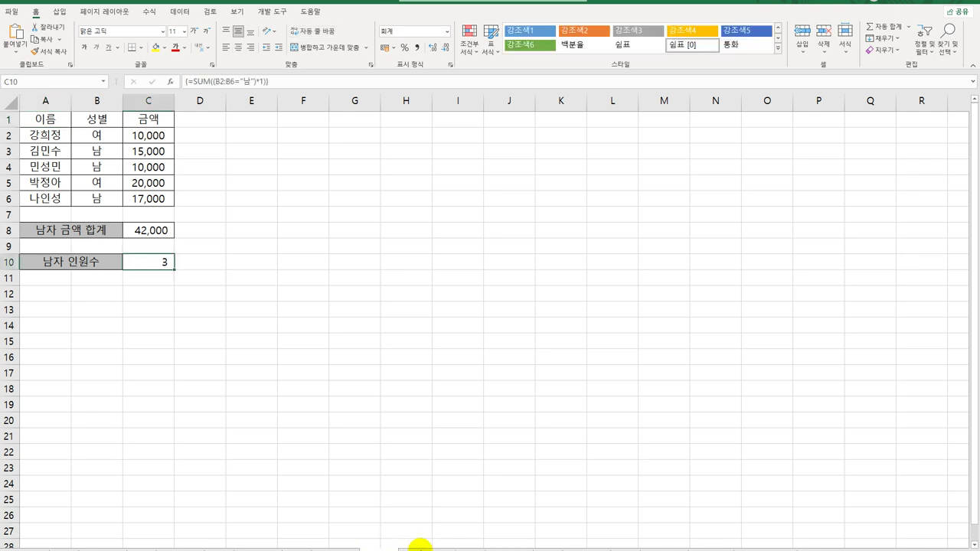
key(ctrl+Home)
click(471, 547)
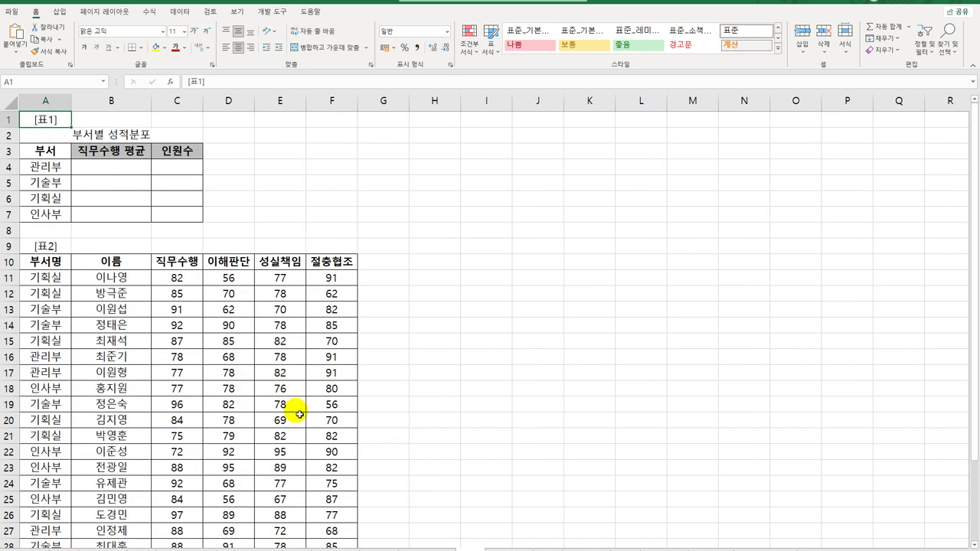
Begin a formula in B4, the 관리부 job performance average, with AVERAGE and a nested IF function
click(113, 172)
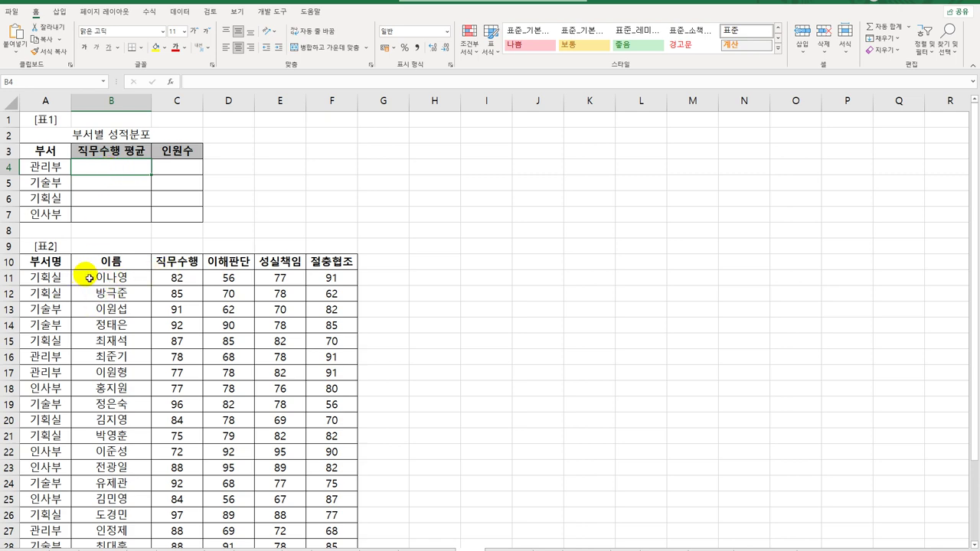
scroll(136, 309, down, 6)
scroll(135, 309, up, 6)
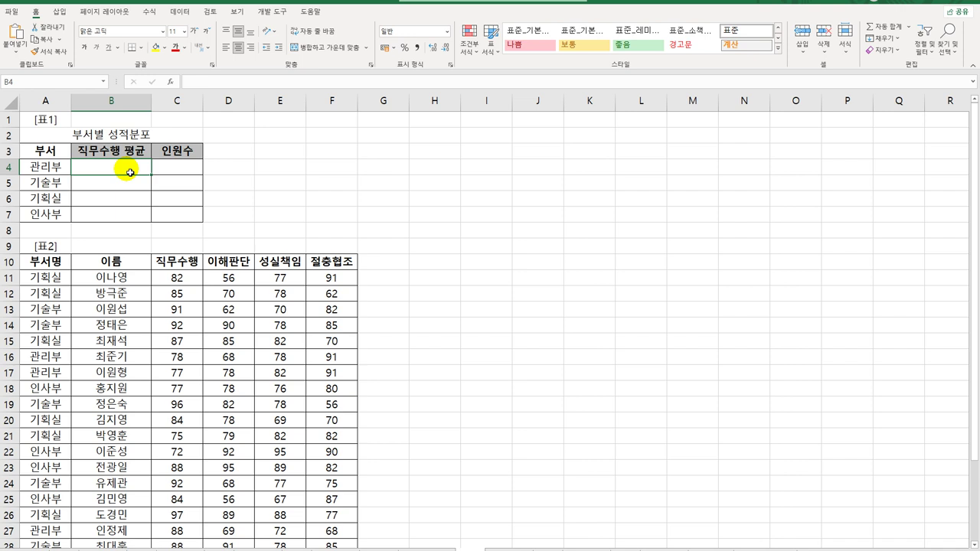
text(=)
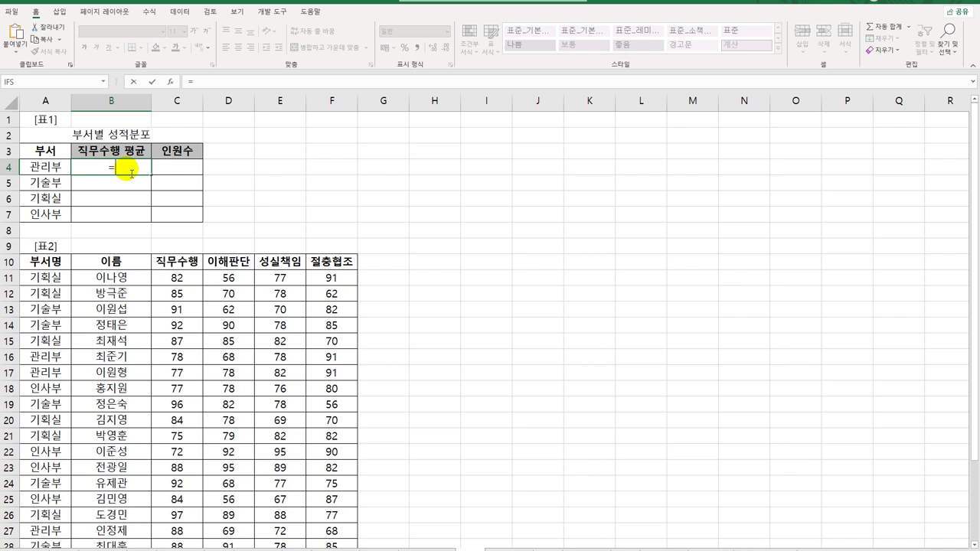
text(a)
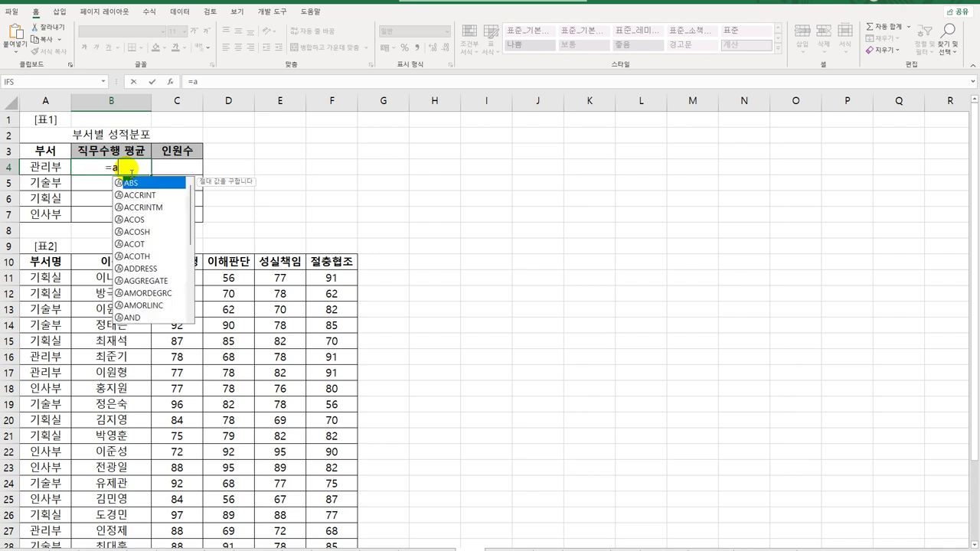
text(ve)
key(Tab)
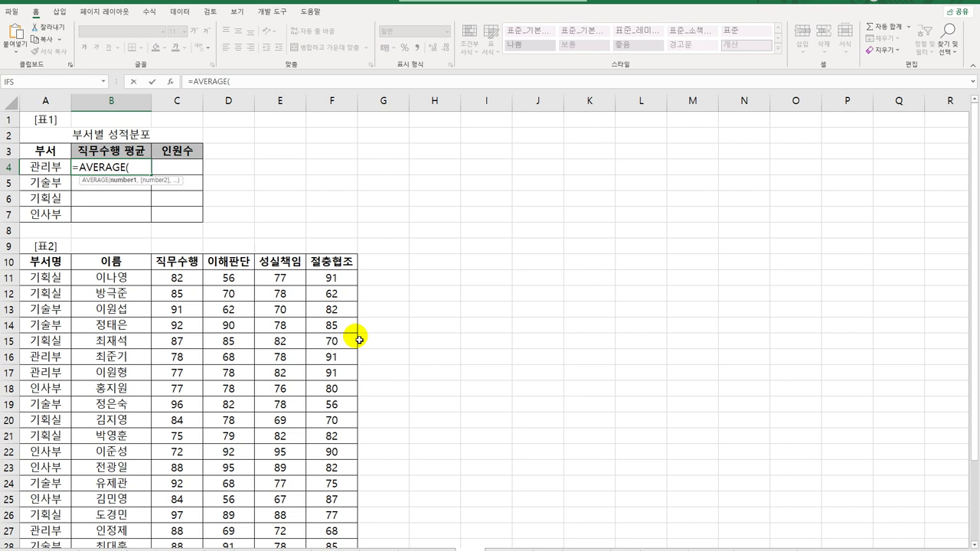
text(if)
key(Tab)
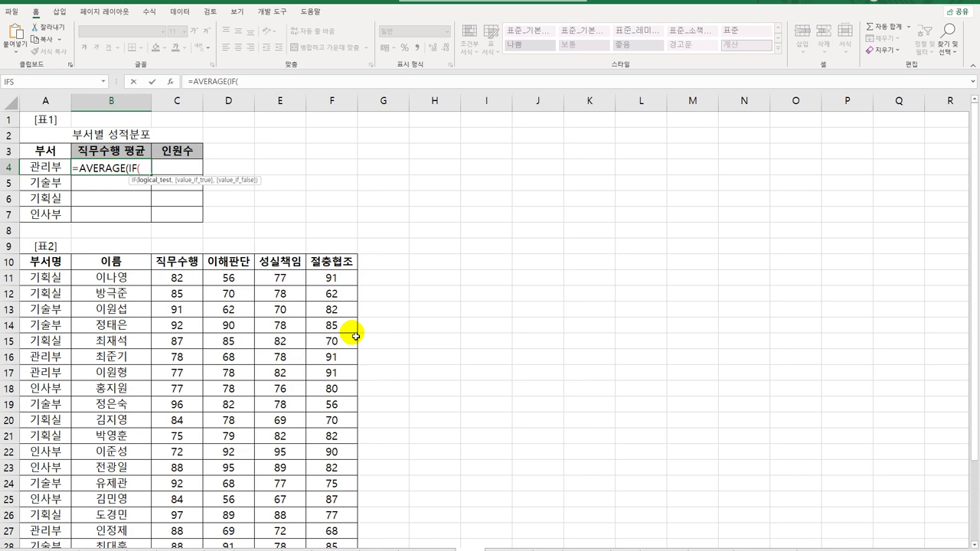
Set the IF condition in B4 to compare the absolute department range $A$11:$A$33 with A4
drag(43, 277, 50, 517)
scroll(146, 448, up, 3)
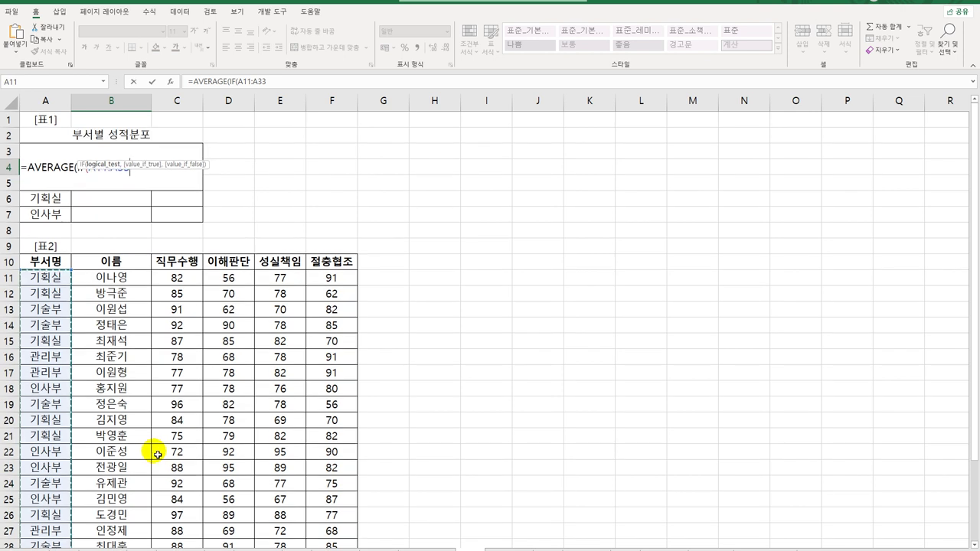
key(F4)
text(=)
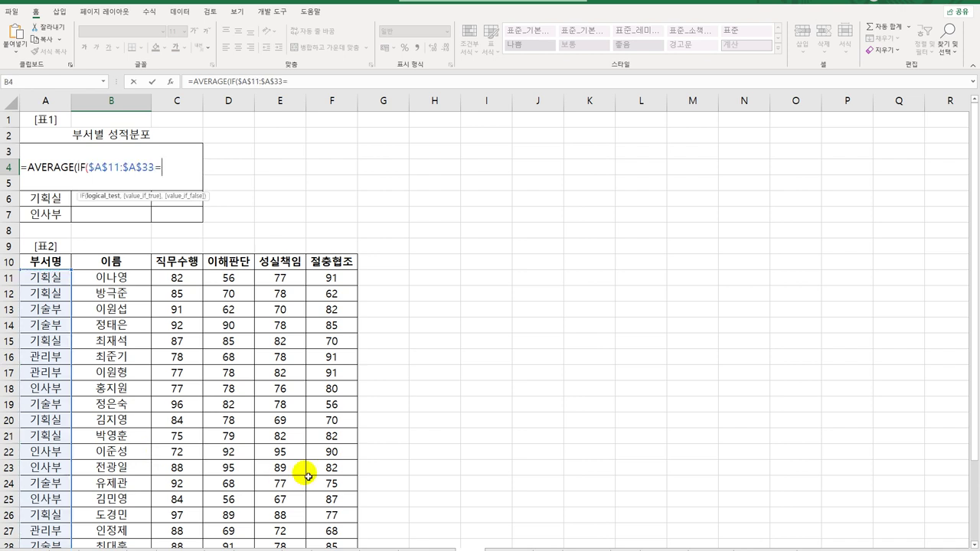
key(Left)
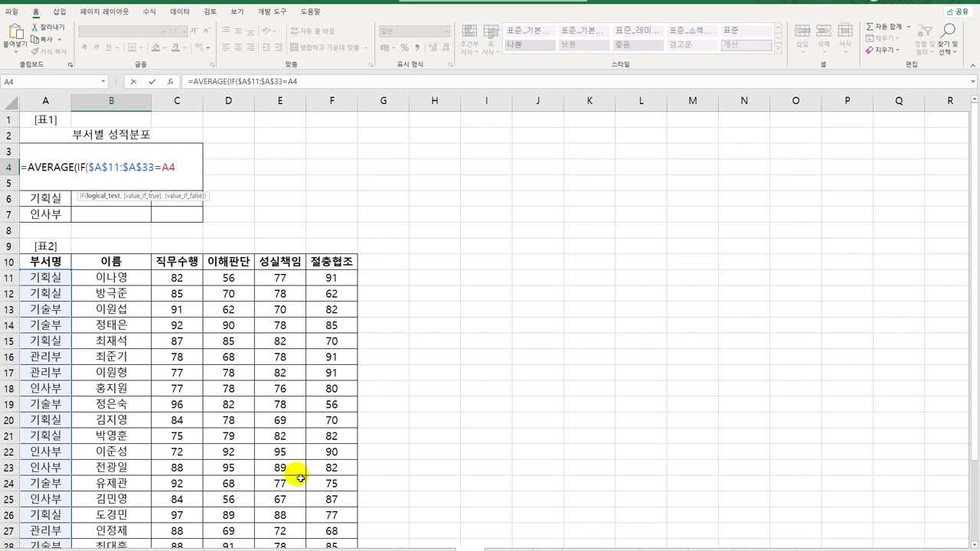
Complete B4 as the array formula =AVERAGE(IF($A$11:$A$33=A4,$C$11:$C$33)) and fill it down to B7
text(,)
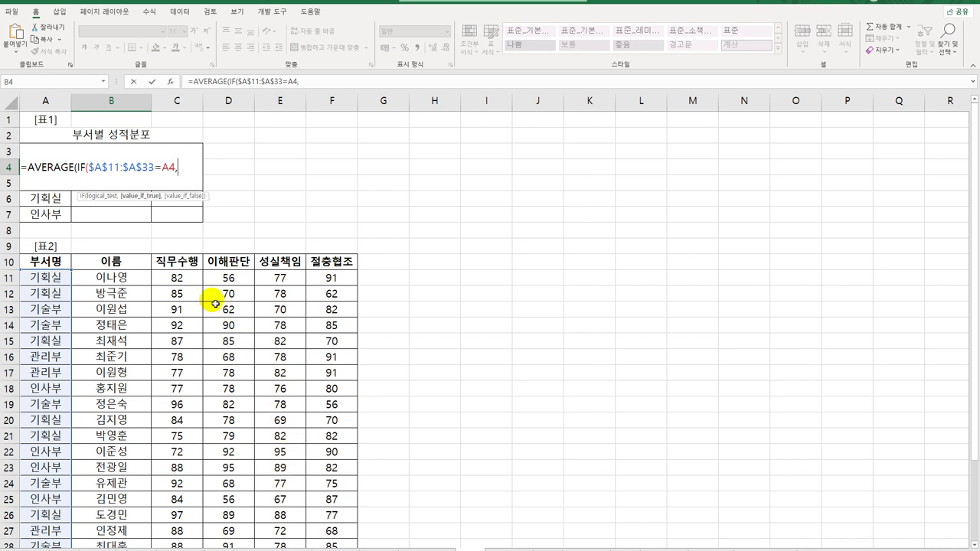
drag(185, 279, 193, 519)
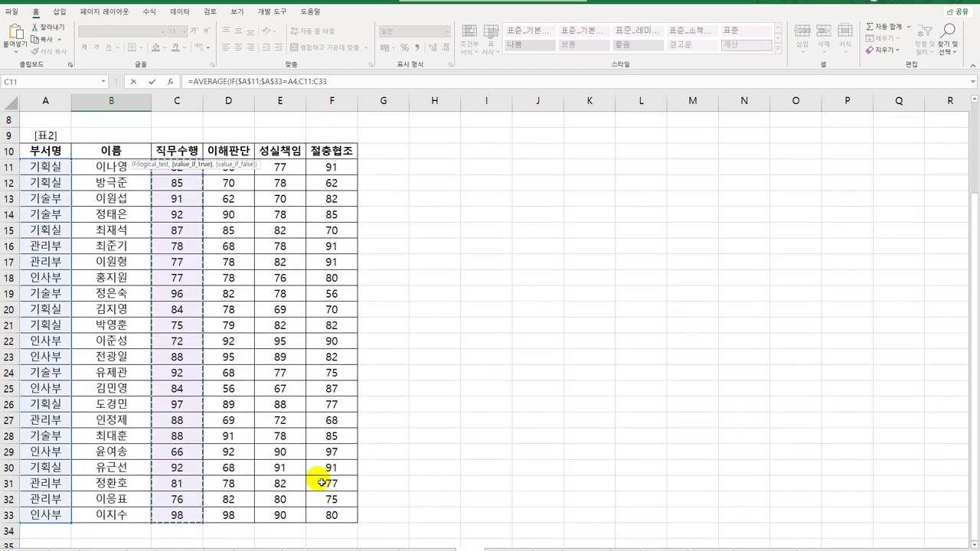
scroll(320, 417, up, 3)
key(F4)
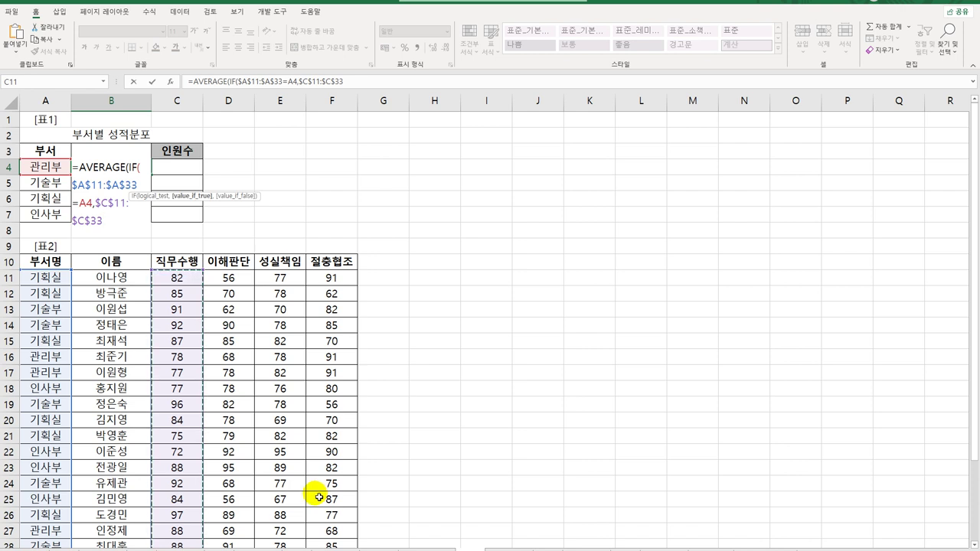
text())
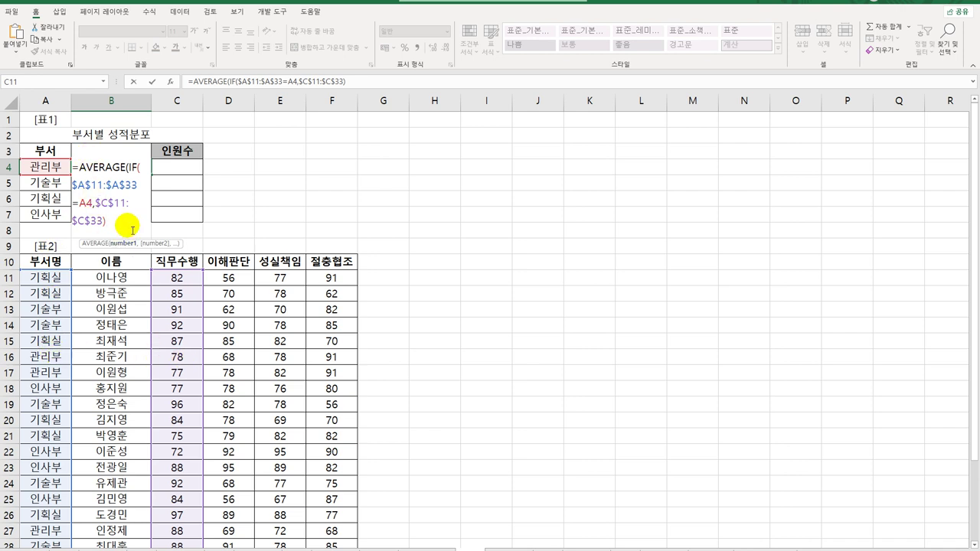
text())
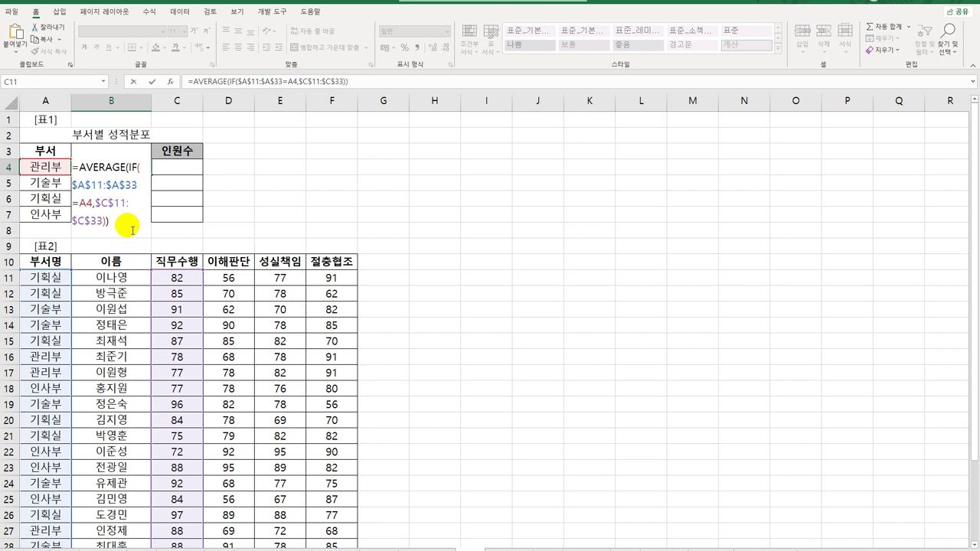
key(ctrl+shift+Return)
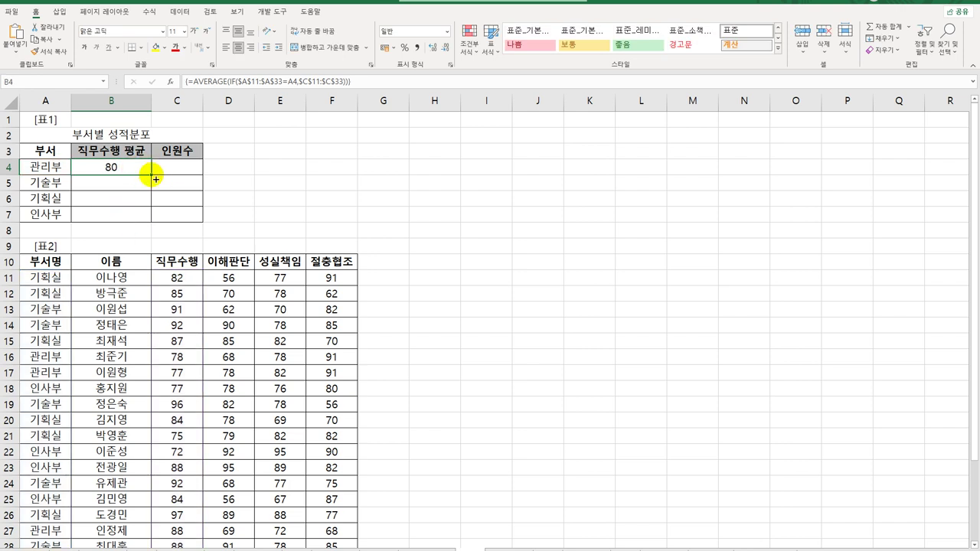
drag(151, 175, 145, 219)
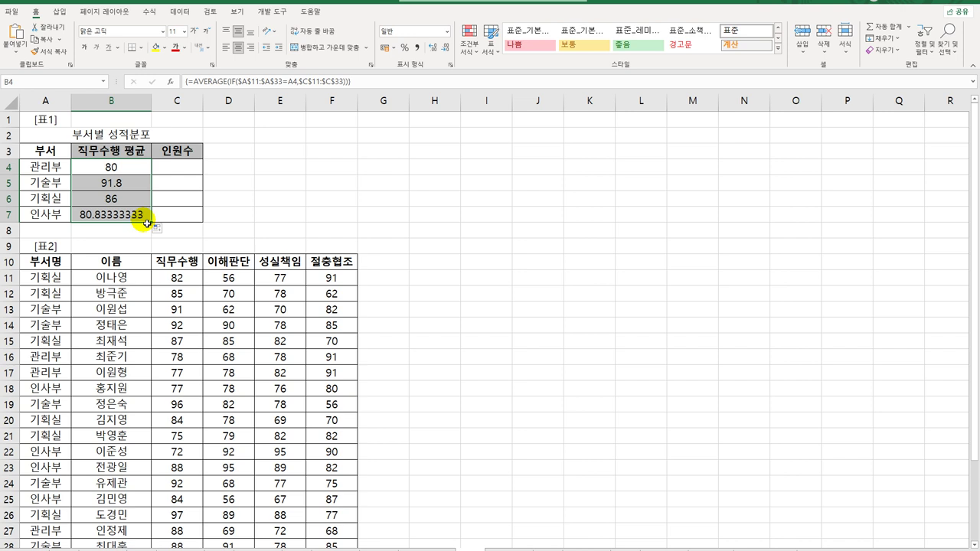
Begin the 관리부 headcount formula in C4 as SUM with a nested IF testing $A$11:$A$33=A4
click(194, 169)
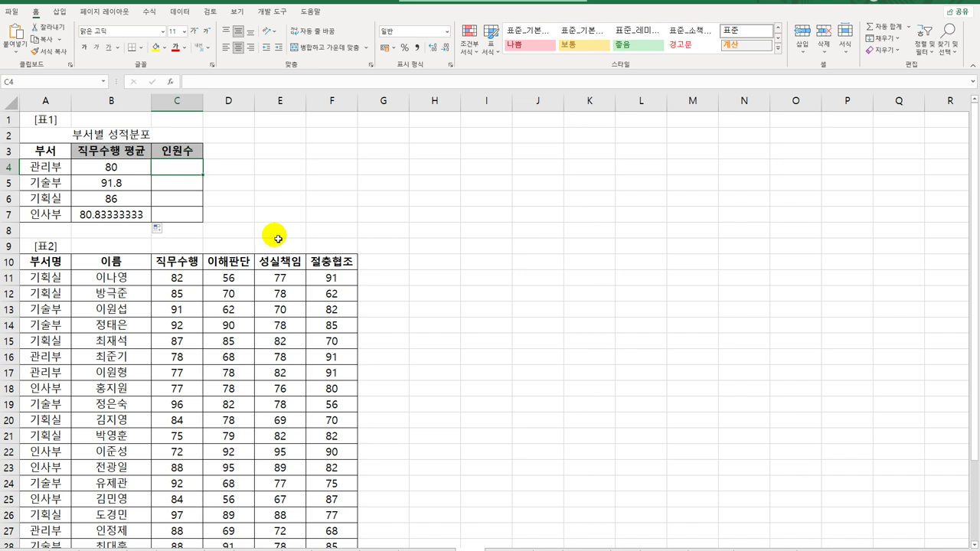
text(=)
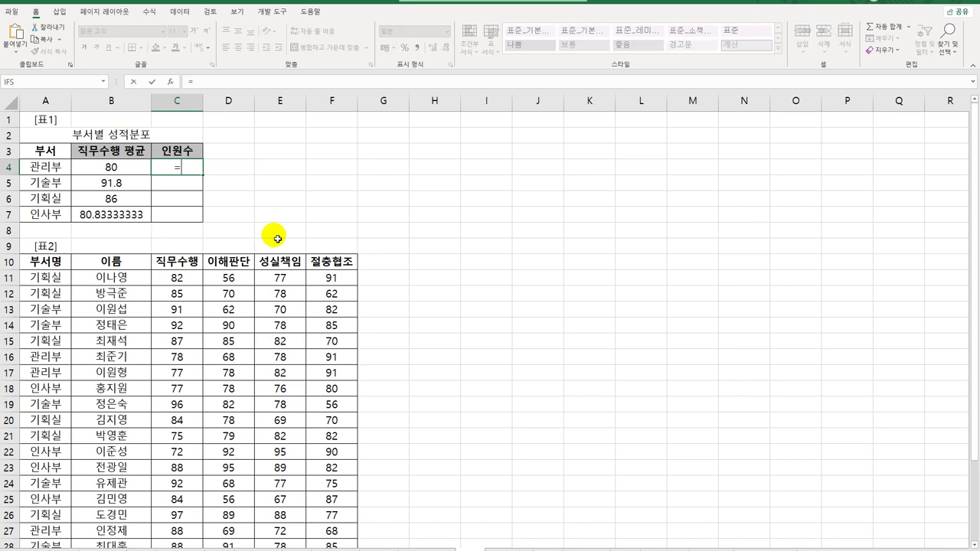
text(SUM()
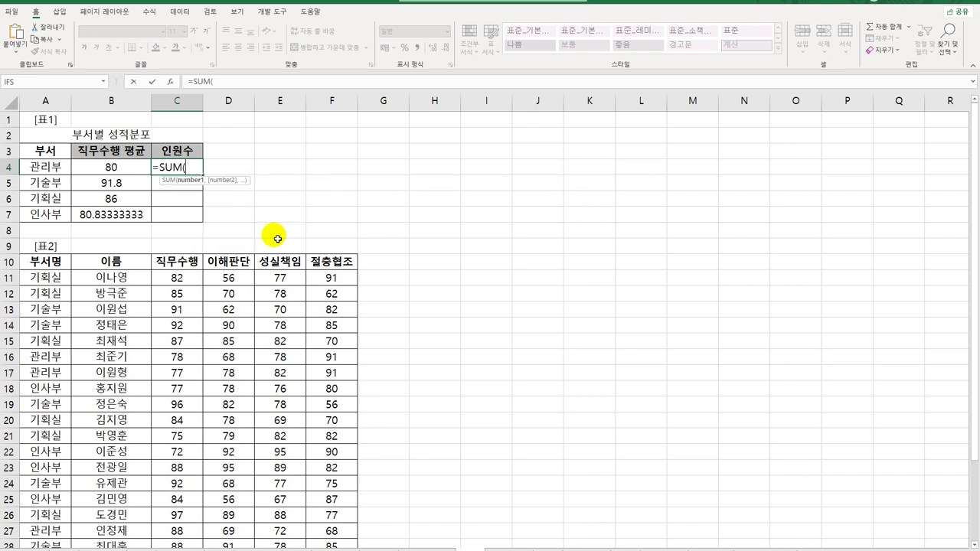
text(IF()
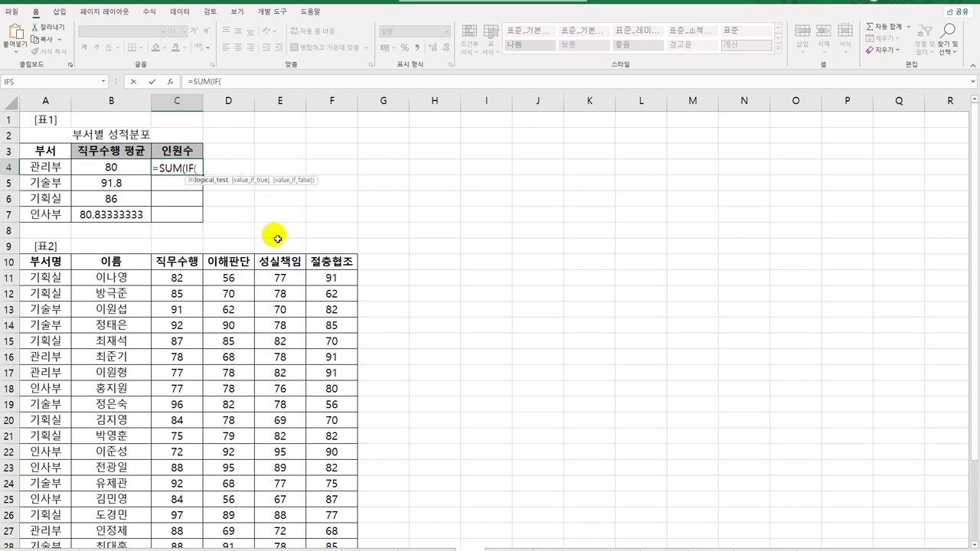
drag(54, 277, 66, 515)
key(F4)
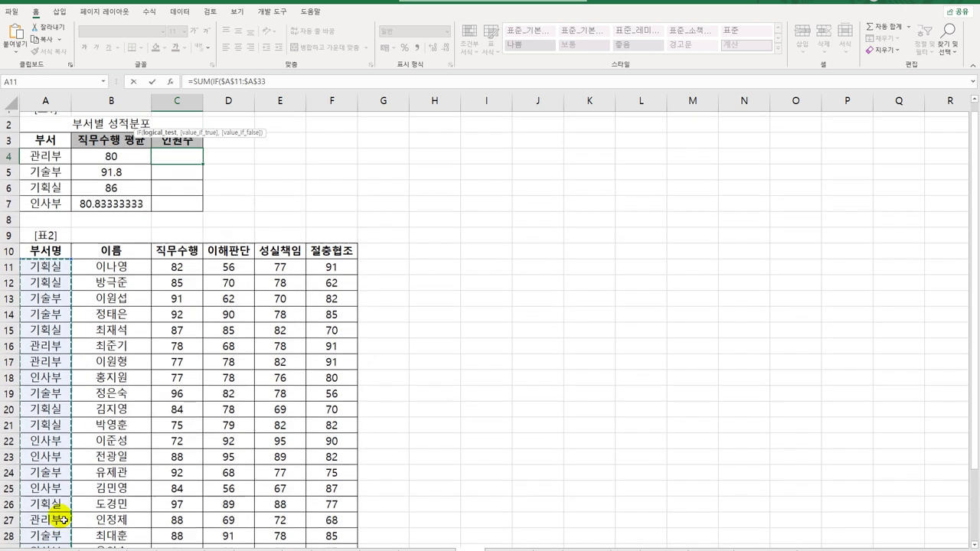
text(=)
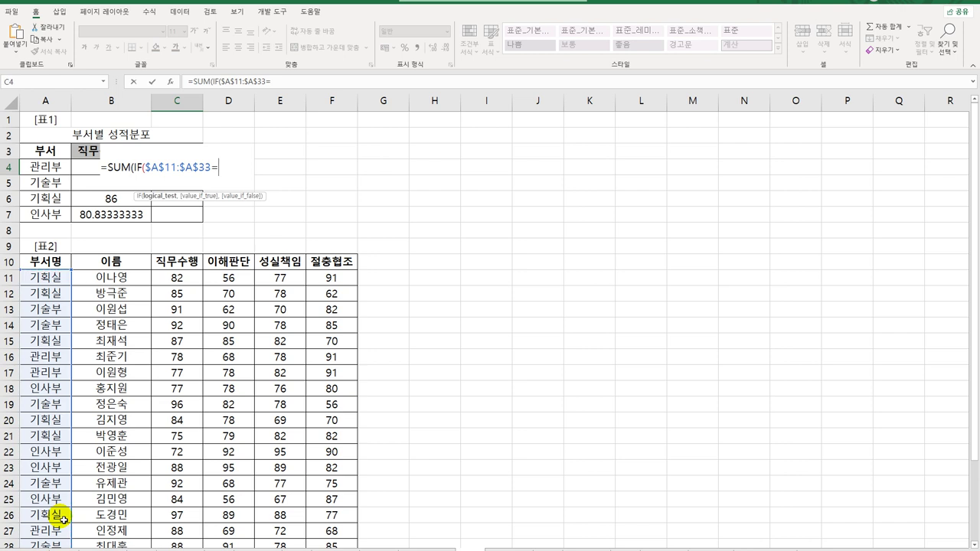
key(Left)
key(Left)
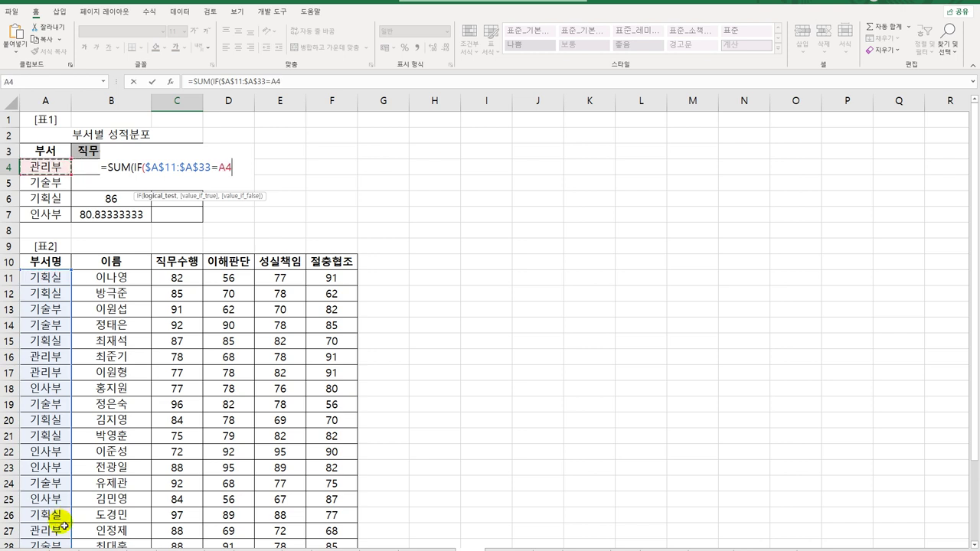
Complete C4 as the array formula =SUM(IF($A$11:$A$33=A4,1)) and fill it down to C7
text(,)
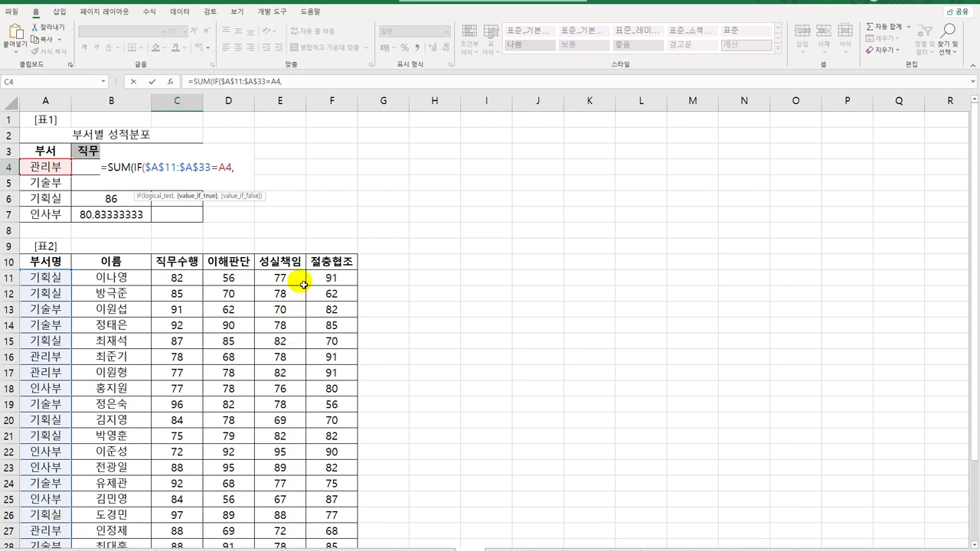
text(1)
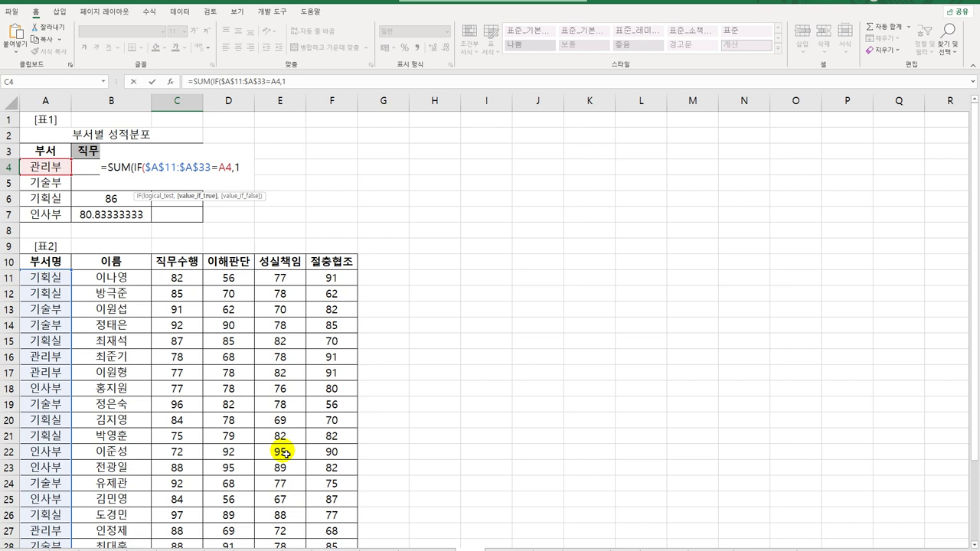
text()))
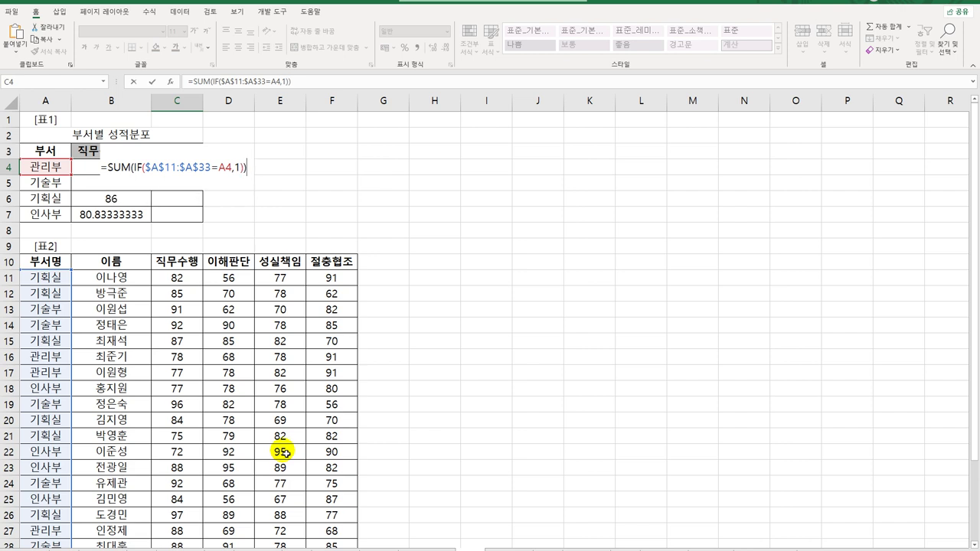
key(ctrl+shift+Return)
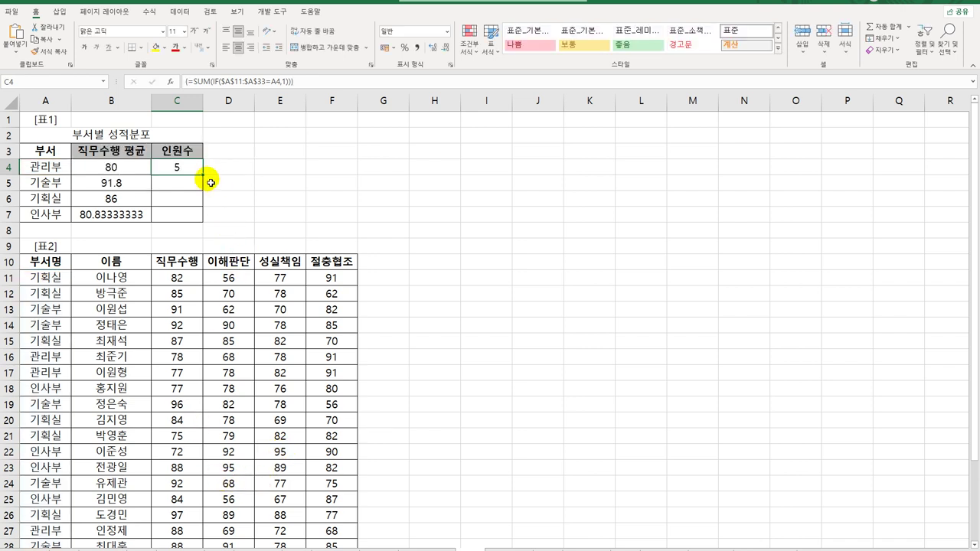
drag(204, 177, 202, 223)
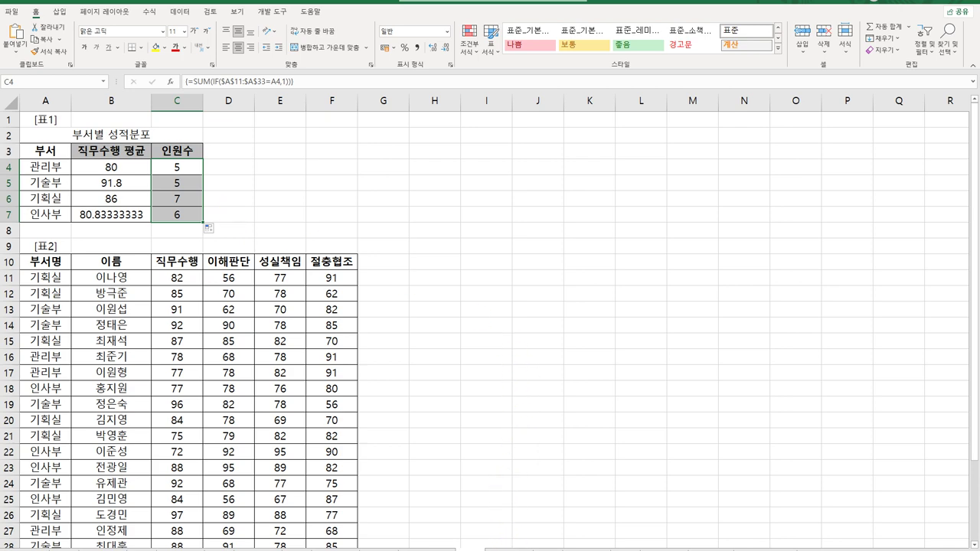
Switch to the worksheet containing the payment table [표1] and the payment method summary table [표2]
scroll(508, 510, down, 2)
key(ctrl+Home)
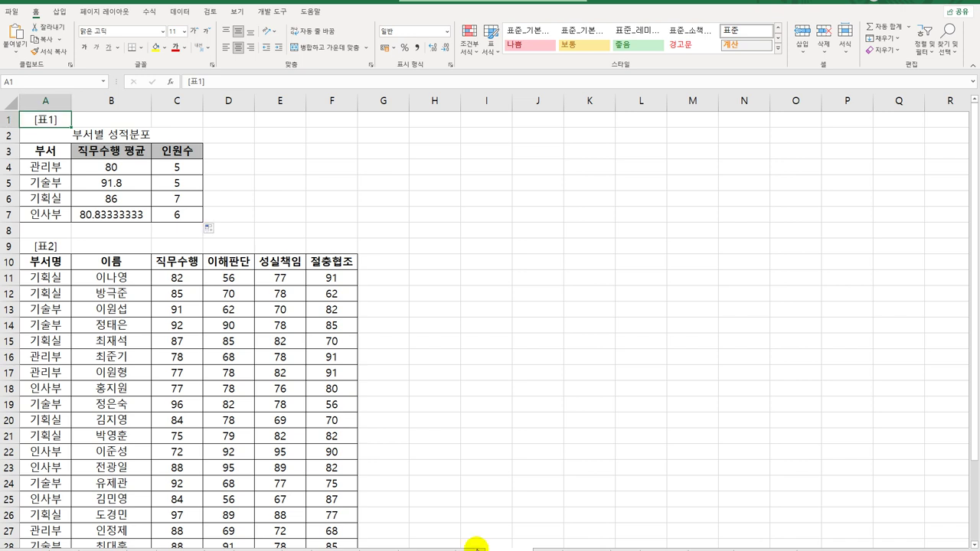
key(ctrl+z)
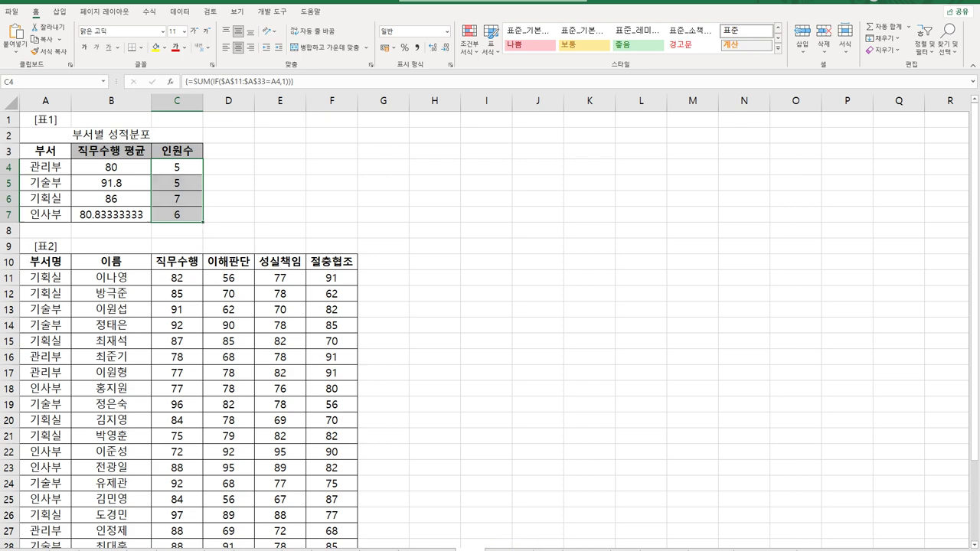
key(ctrl+Page_Down)
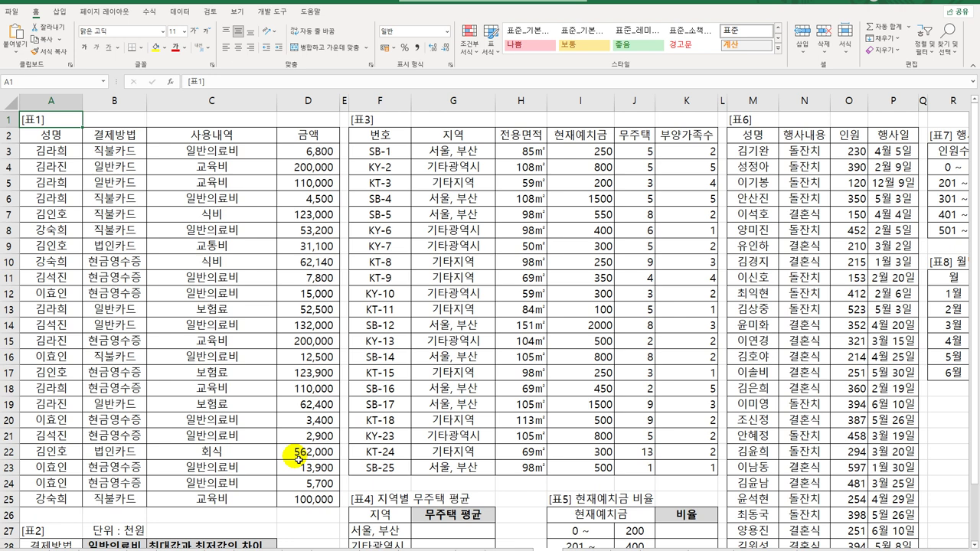
Examine the 결제방법, 사용내역 and 금액 columns of [표1] and the payment methods listed in A29:A31 of [표2]
click(131, 133)
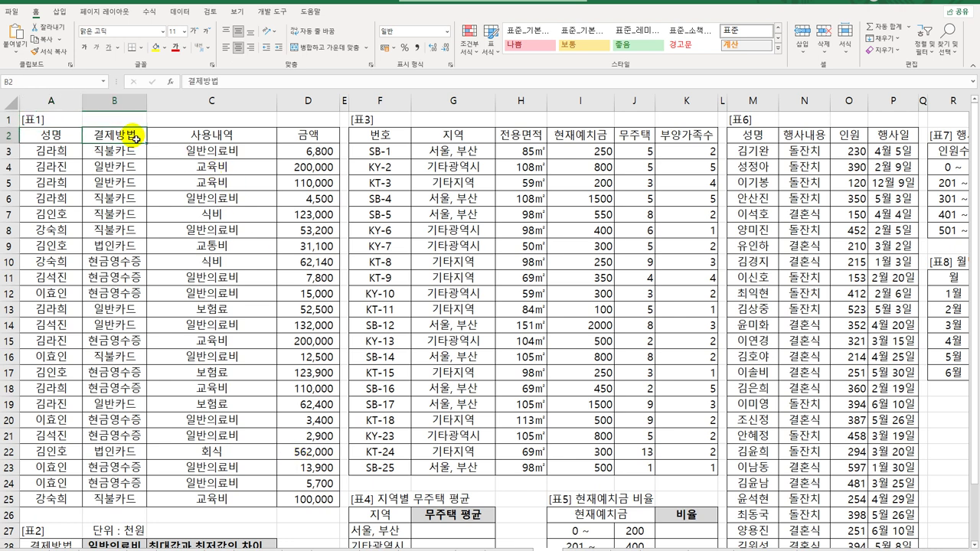
click(191, 138)
click(294, 138)
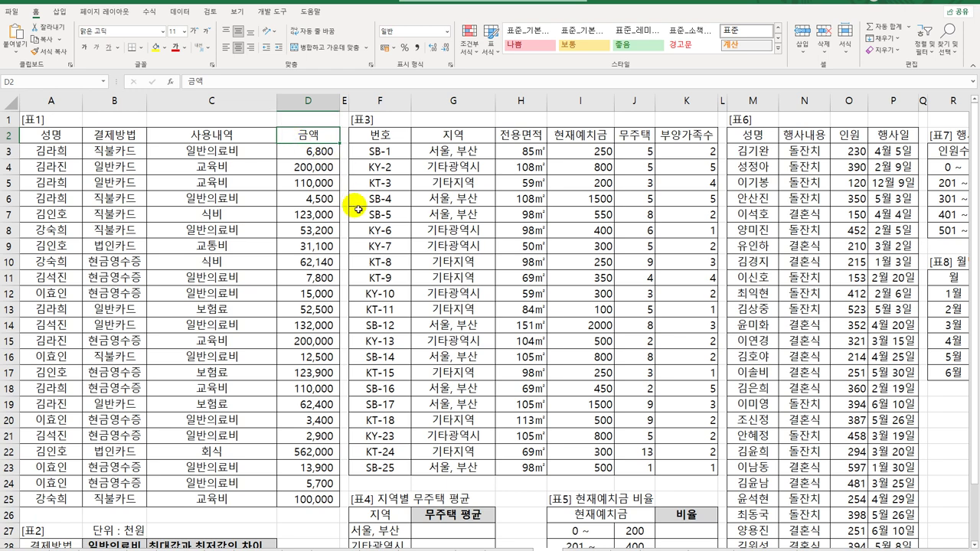
scroll(311, 295, down, 3)
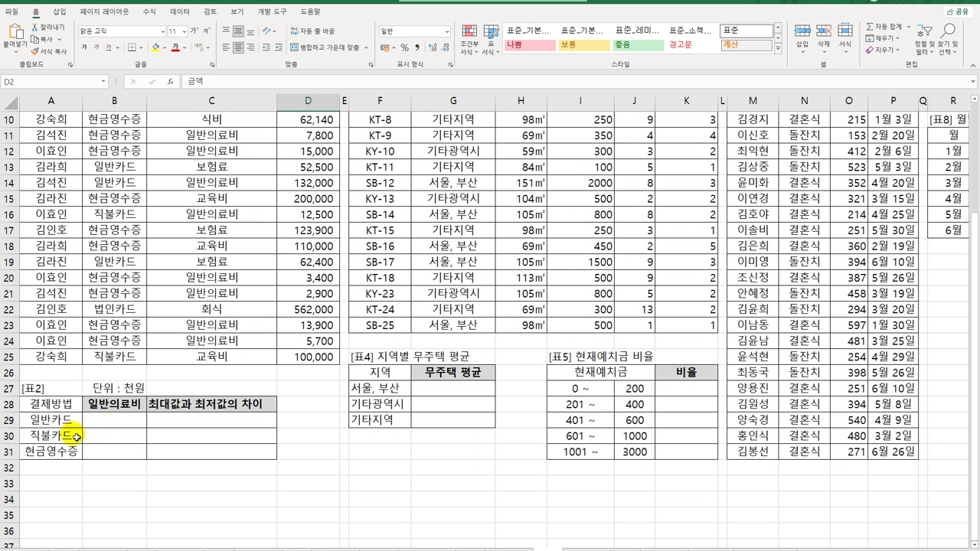
drag(64, 413, 64, 458)
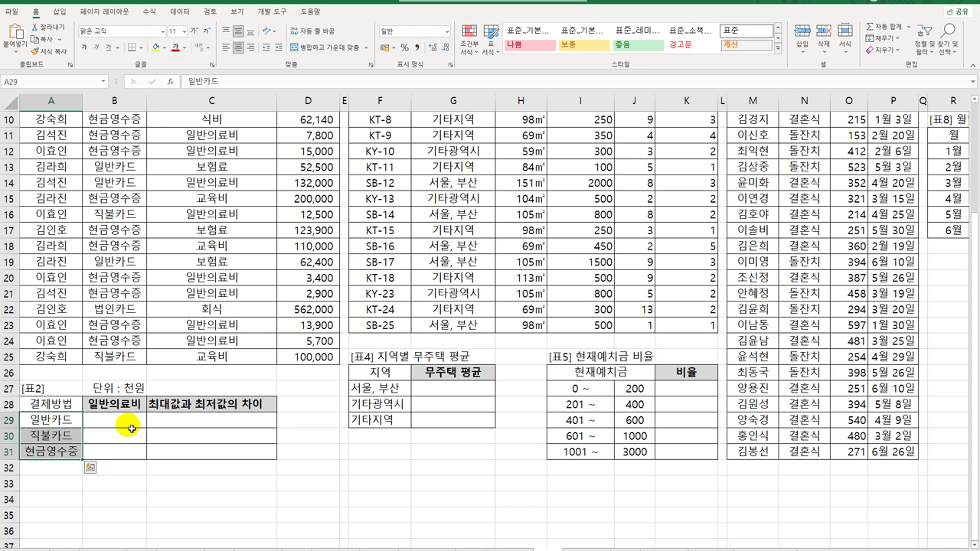
Check which 결제방법 and 일반의료비 entries in [표1] match the payment methods in A29:A31, and which 금액 values to total in B29:B31
click(132, 426)
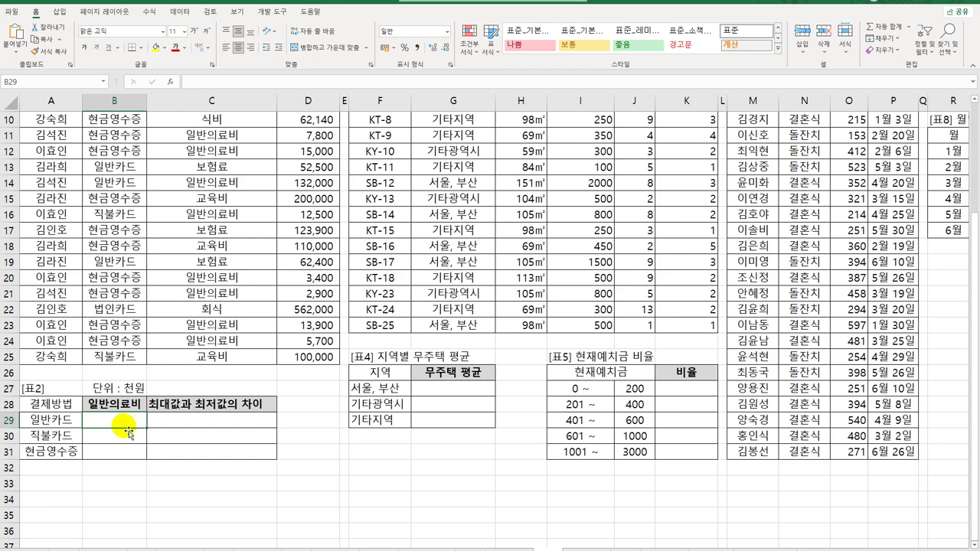
scroll(127, 431, up, 3)
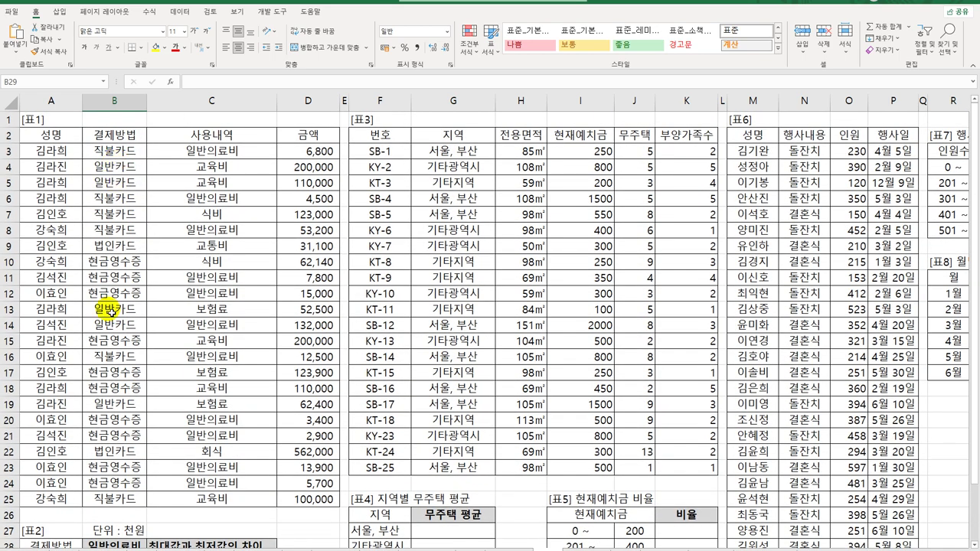
scroll(79, 451, down, 3)
drag(66, 423, 61, 442)
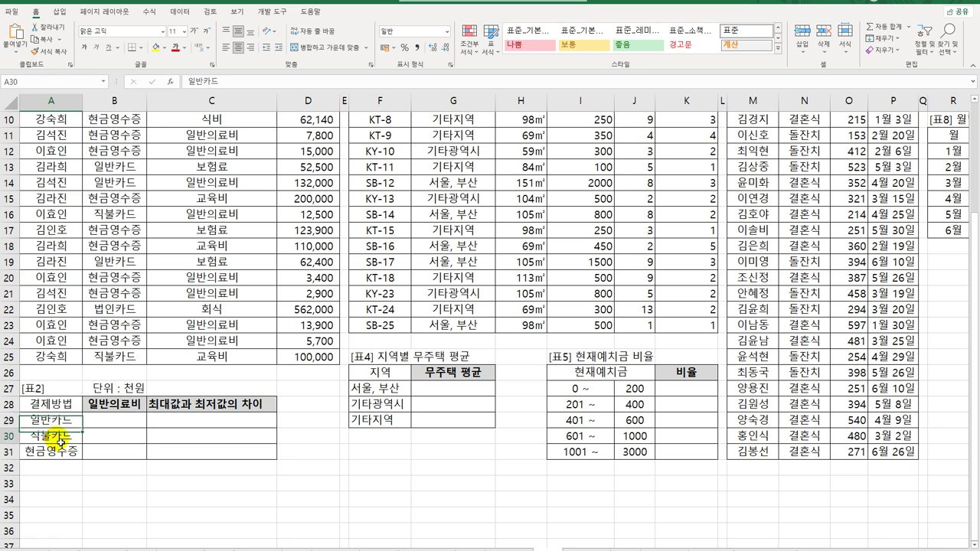
click(61, 452)
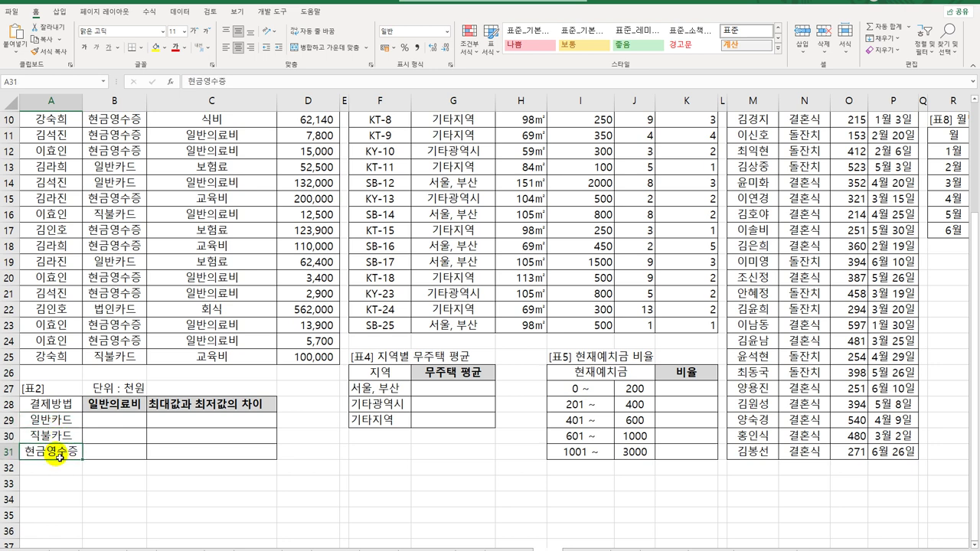
click(128, 420)
scroll(184, 425, up, 3)
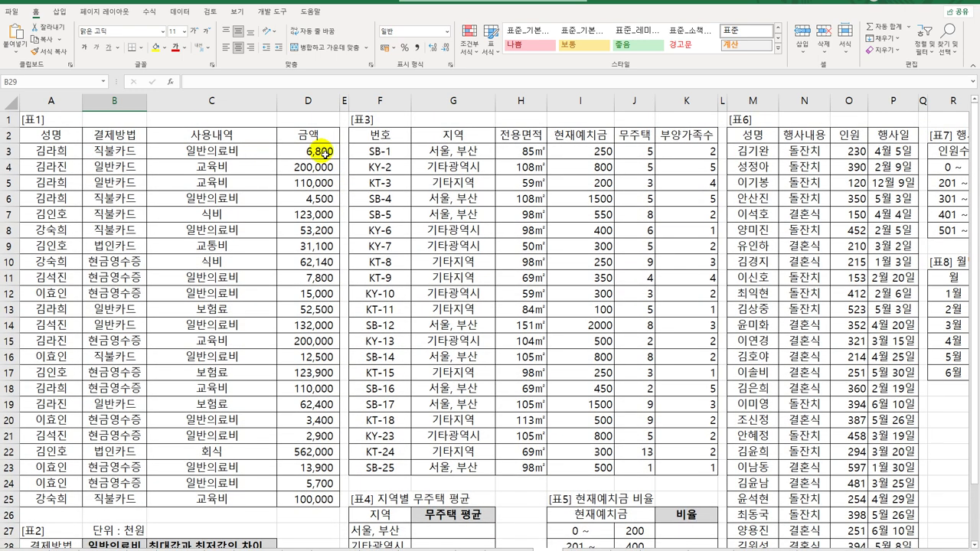
click(234, 154)
click(229, 197)
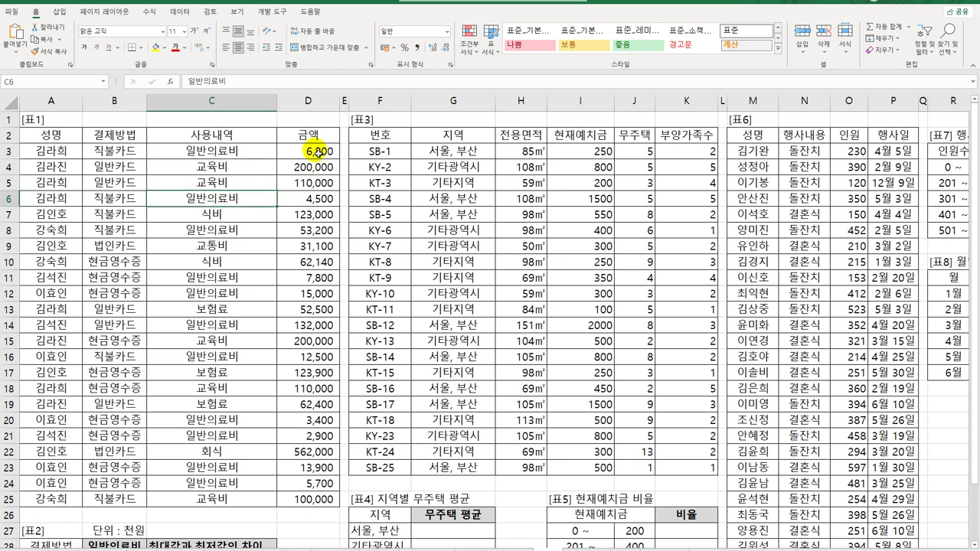
click(318, 152)
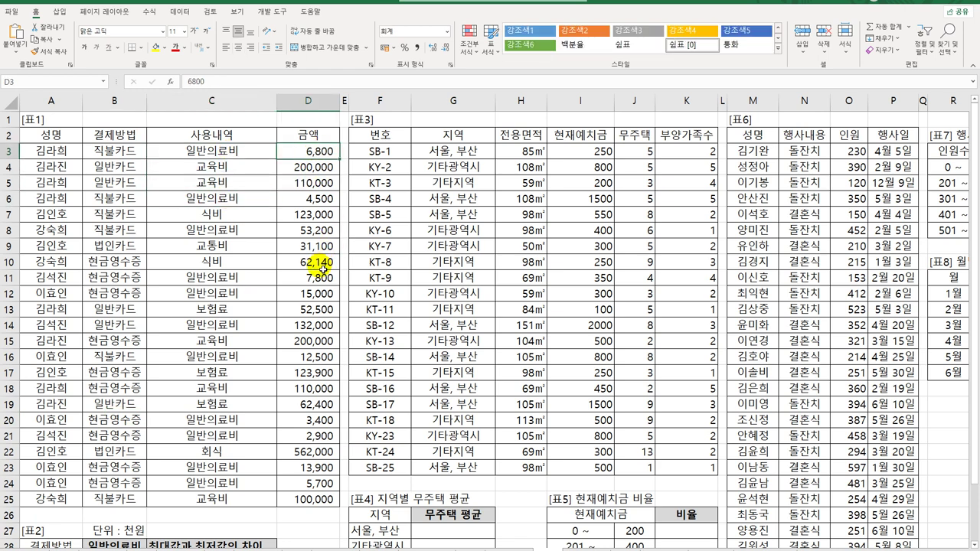
scroll(322, 268, down, 3)
click(131, 423)
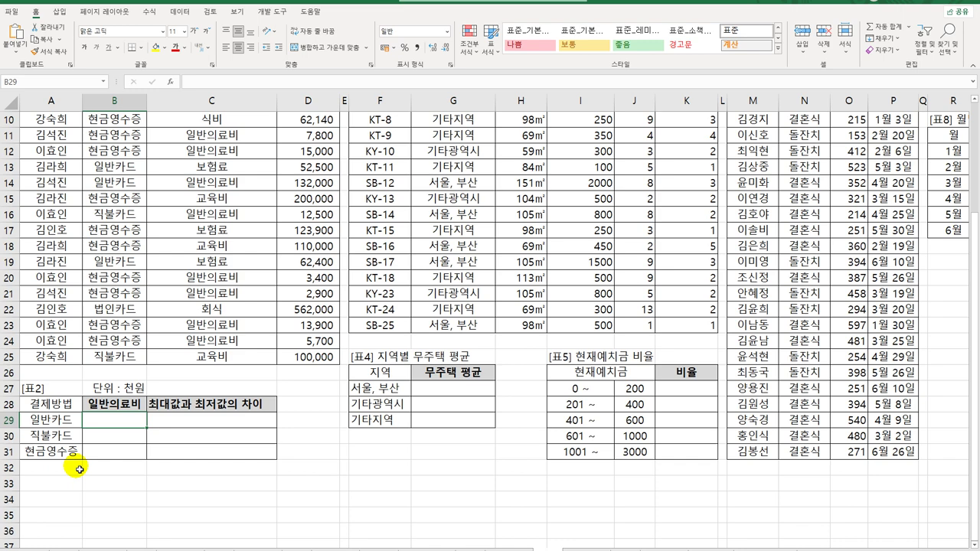
drag(61, 420, 66, 461)
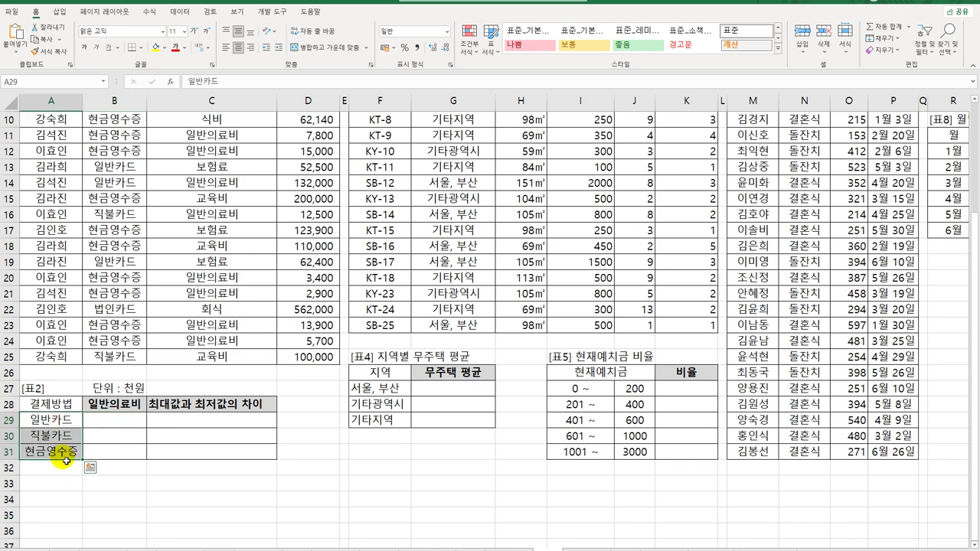
Begin the B29 formula as SUM with a nested IF whose test is two empty parenthesised conditions joined by *
click(118, 418)
scroll(126, 414, up, 3)
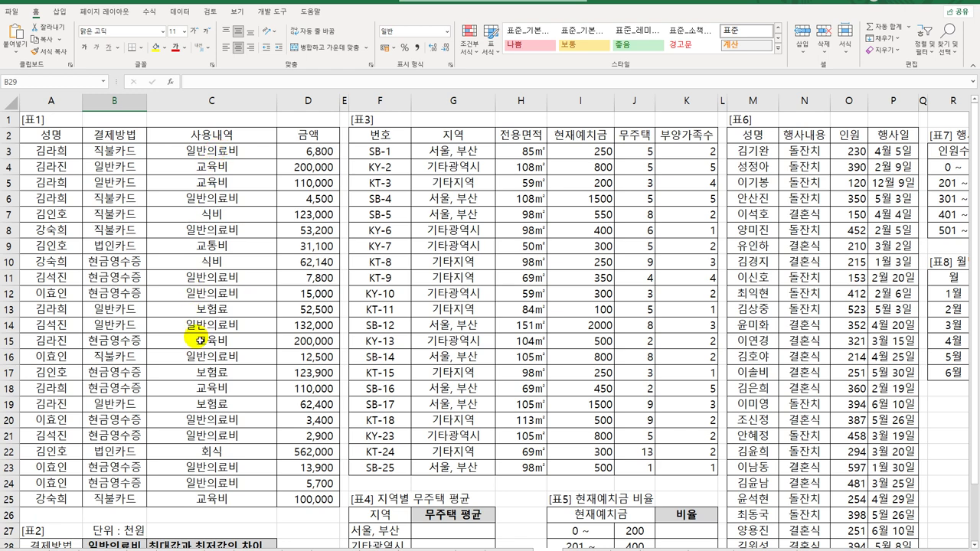
scroll(197, 339, down, 3)
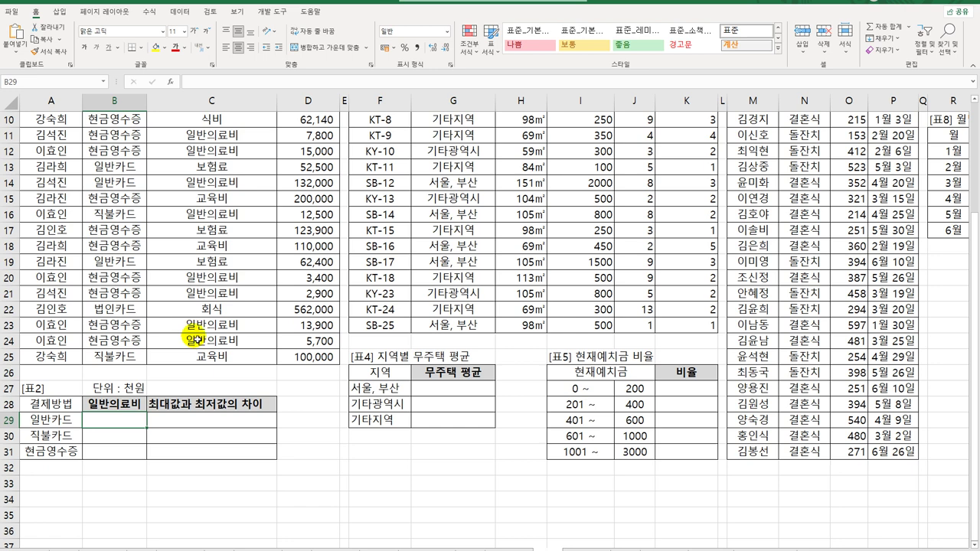
text(=sum)
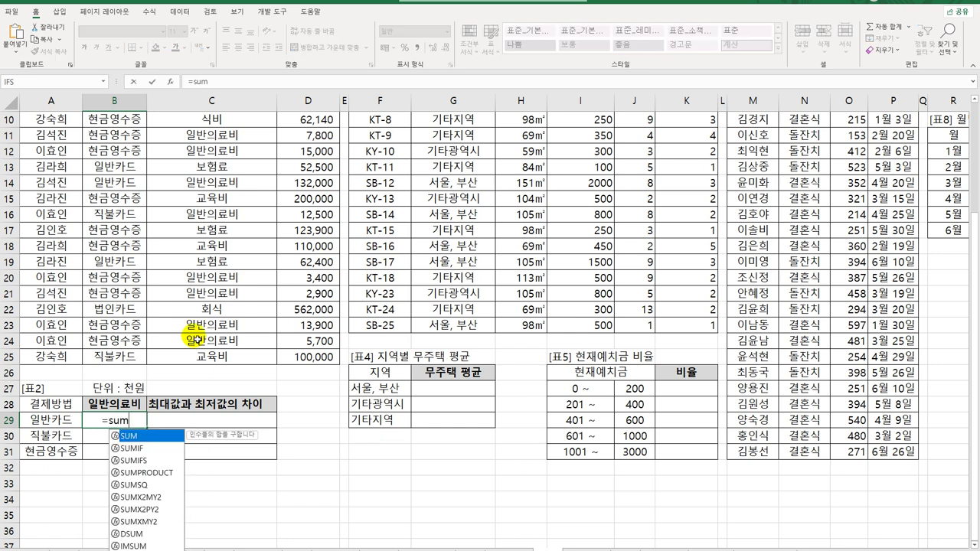
key(Tab)
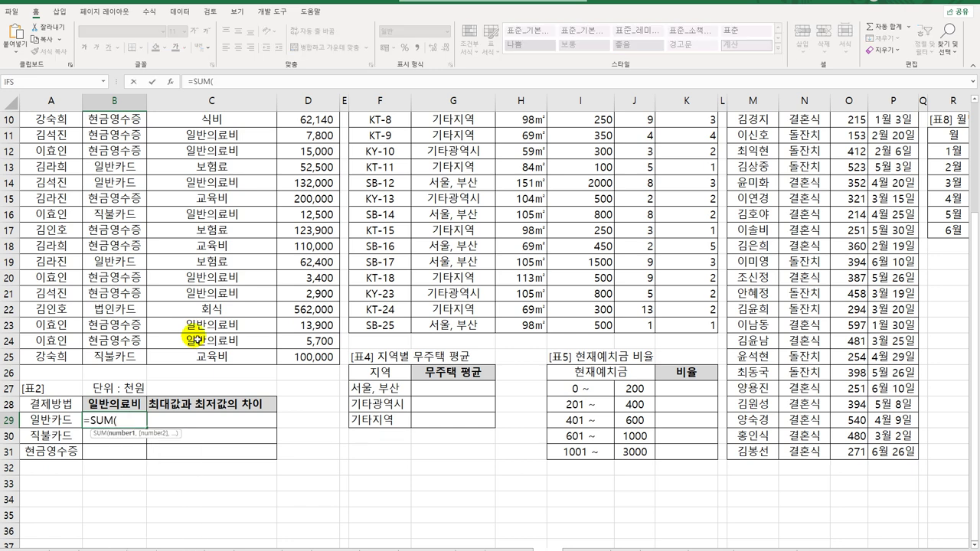
text(if)
key(Tab)
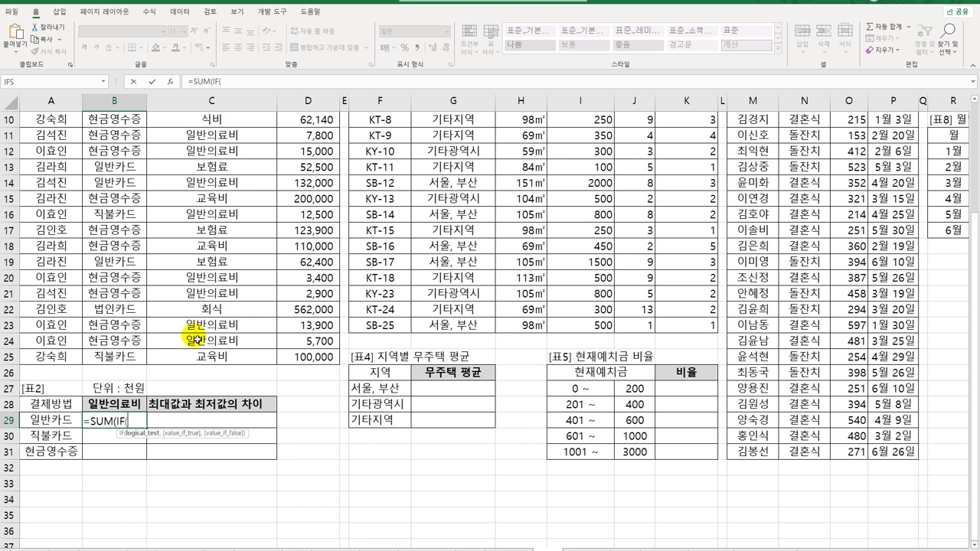
text(()
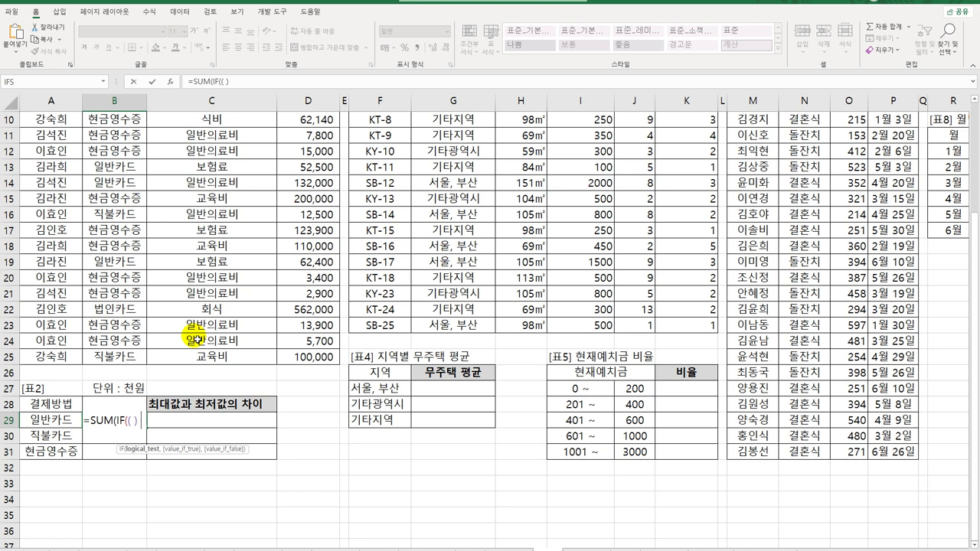
text(* ( )
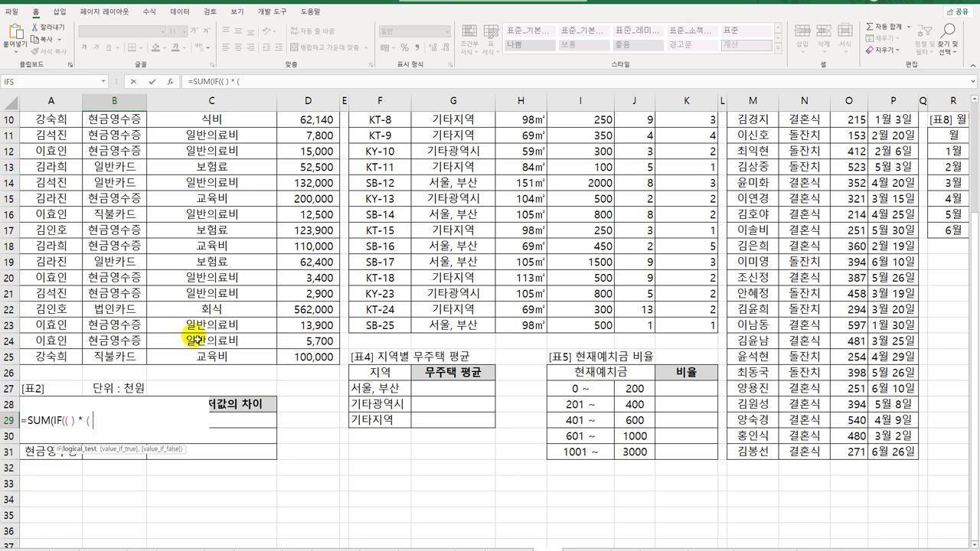
text())
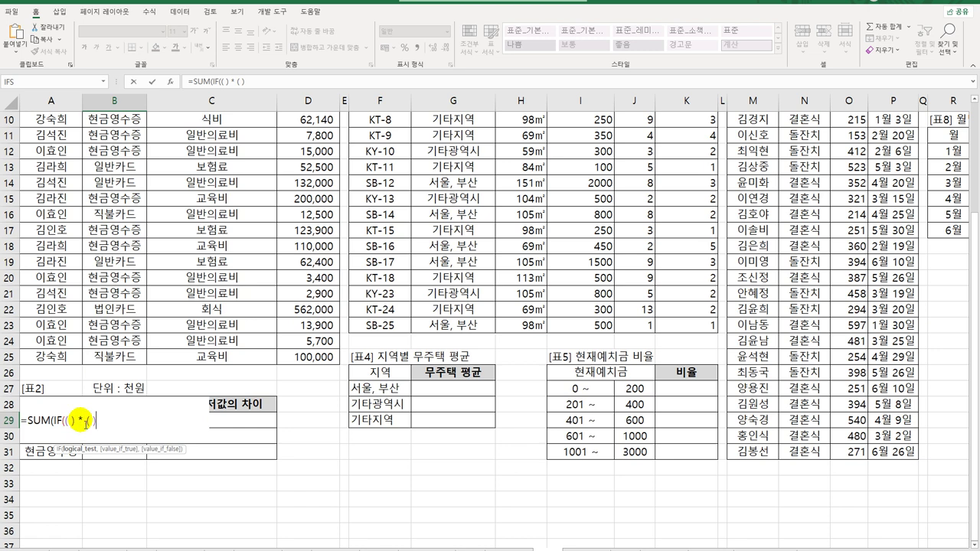
text(+)
drag(78, 422, 91, 422)
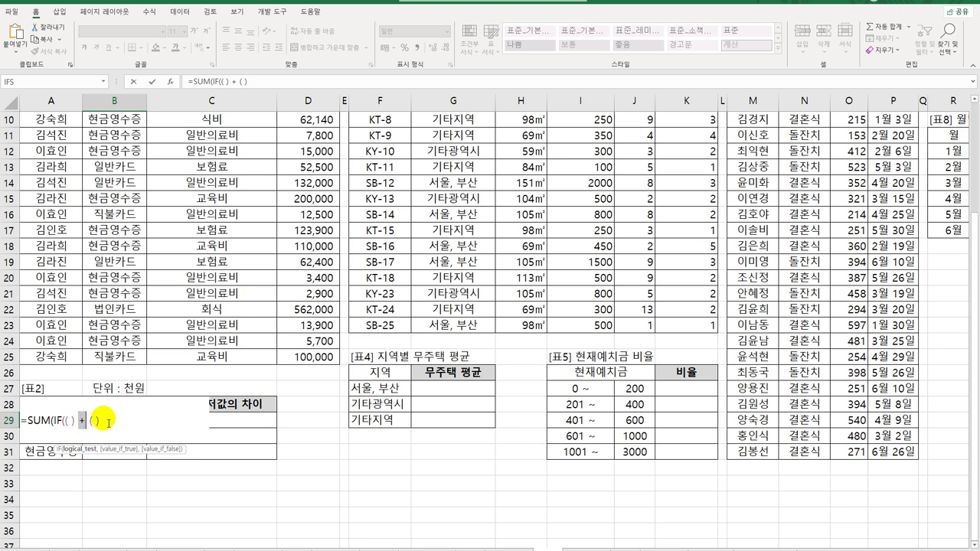
text(*)
Add the 금액 range $D$3:$D$25 as the IF's value-if-true argument and close the IF and SUM parentheses
text(,)
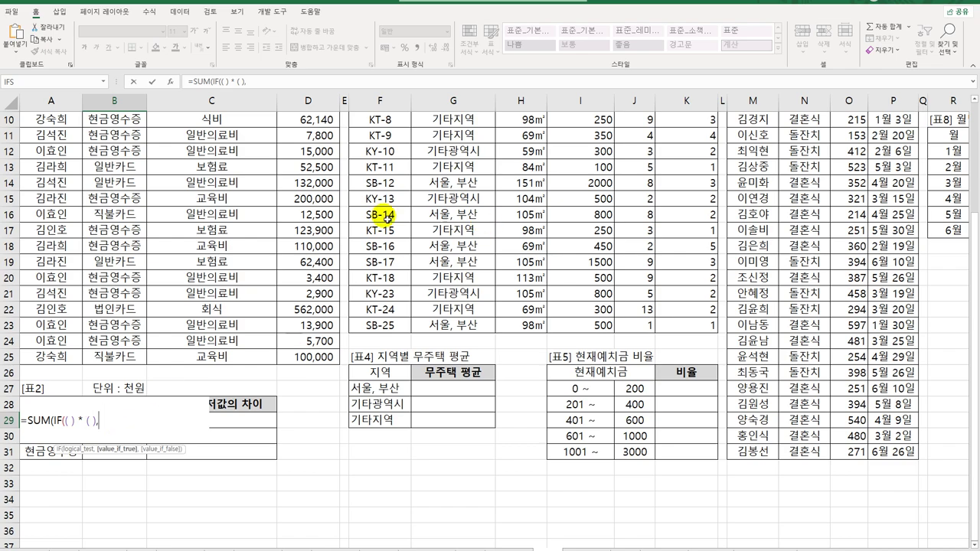
scroll(312, 224, up, 3)
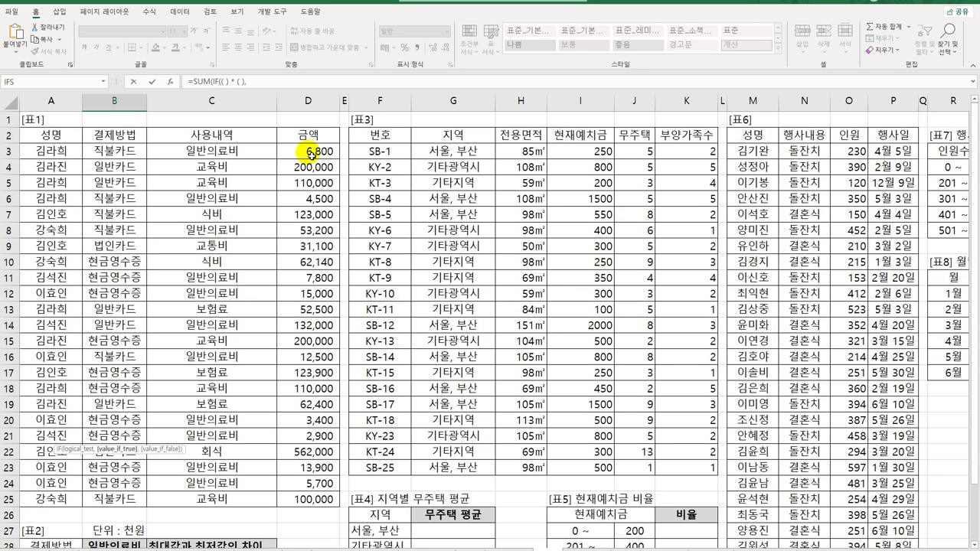
drag(308, 149, 305, 501)
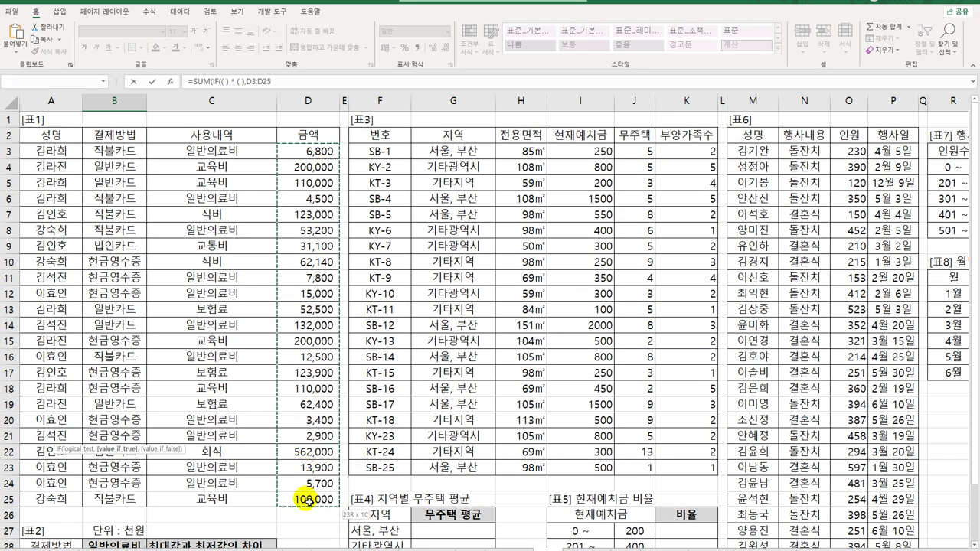
scroll(395, 483, down, 3)
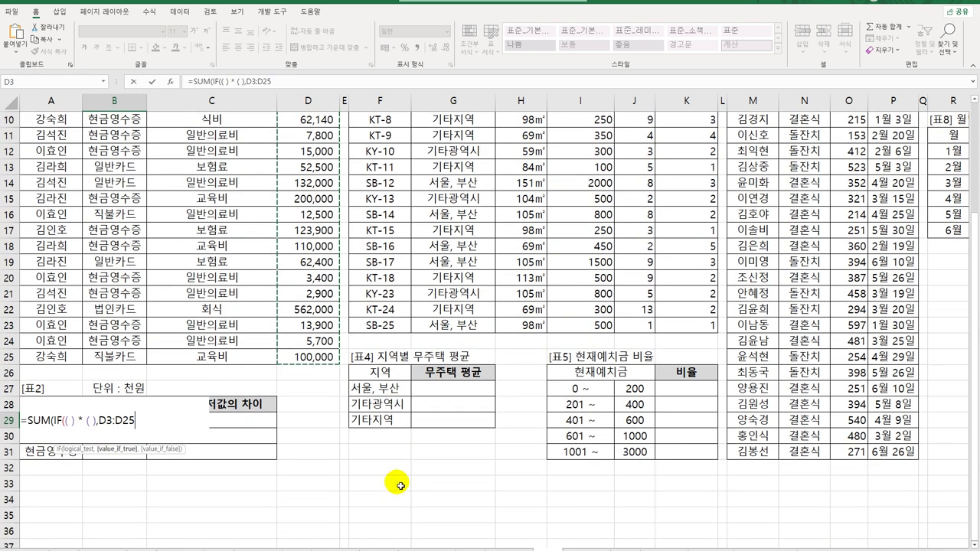
key(F4)
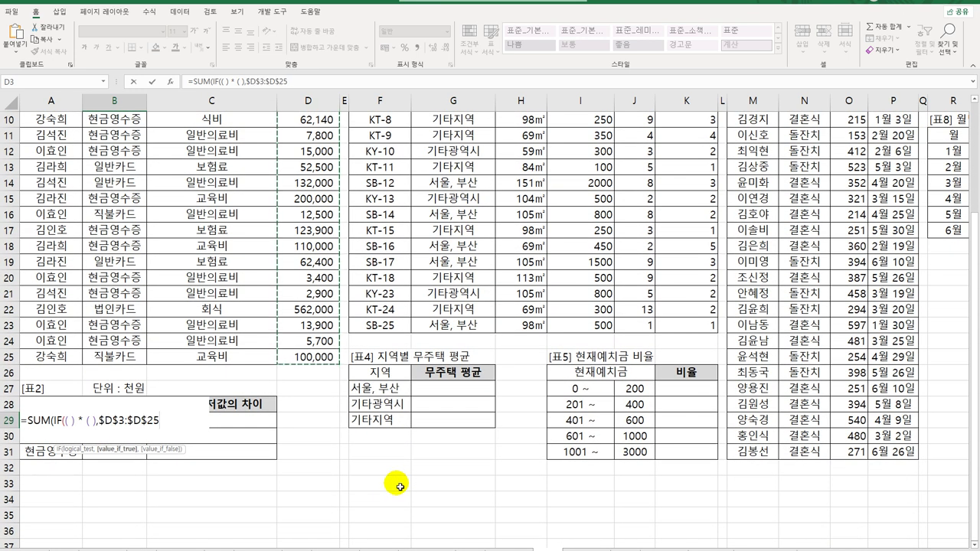
text())
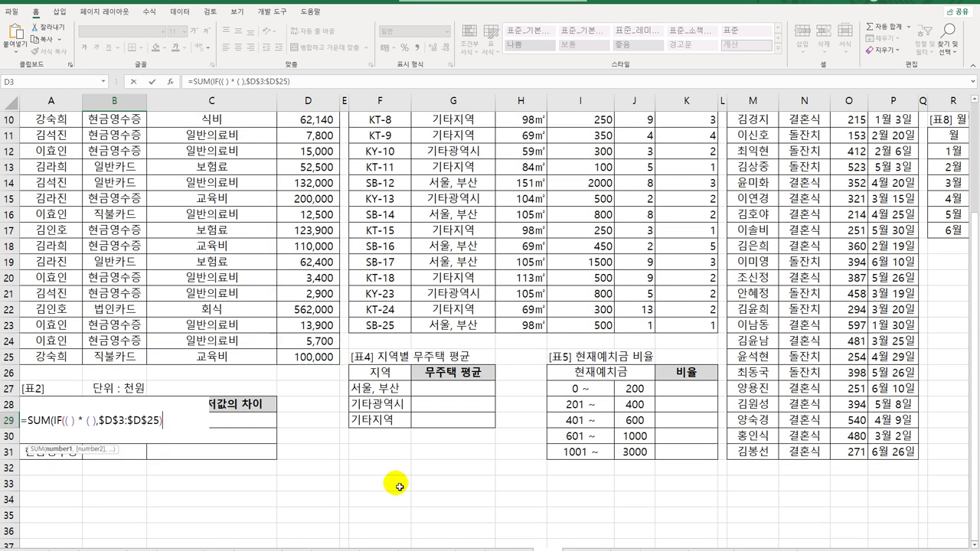
text())
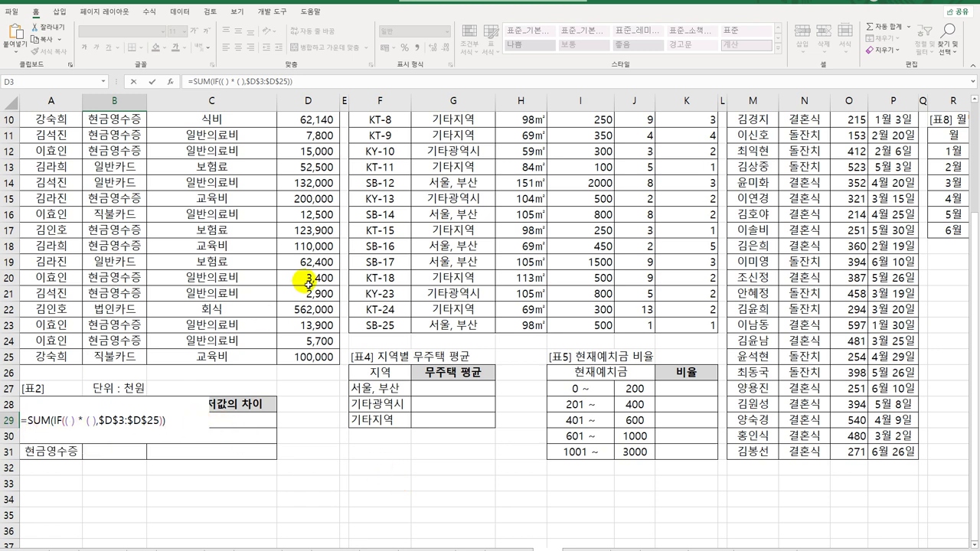
Fill the first condition of the B29 formula with $B$3:$B$25=A29
click(67, 420)
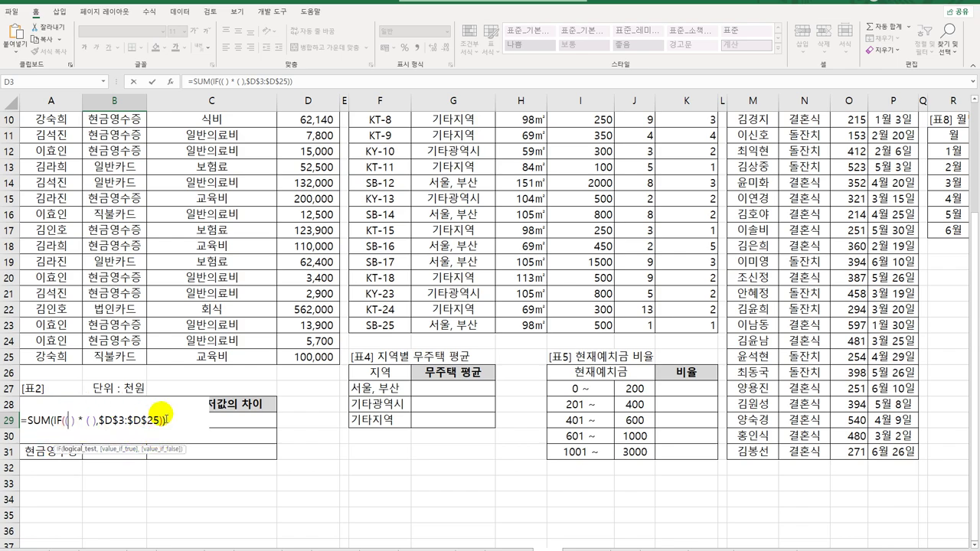
scroll(162, 421, up, 1)
scroll(165, 417, up, 3)
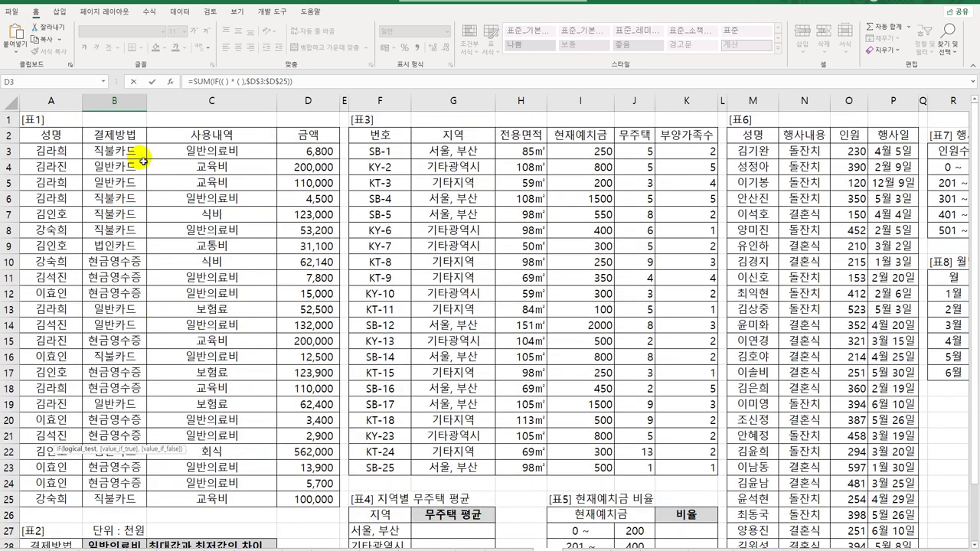
click(136, 153)
drag(136, 176, 136, 499)
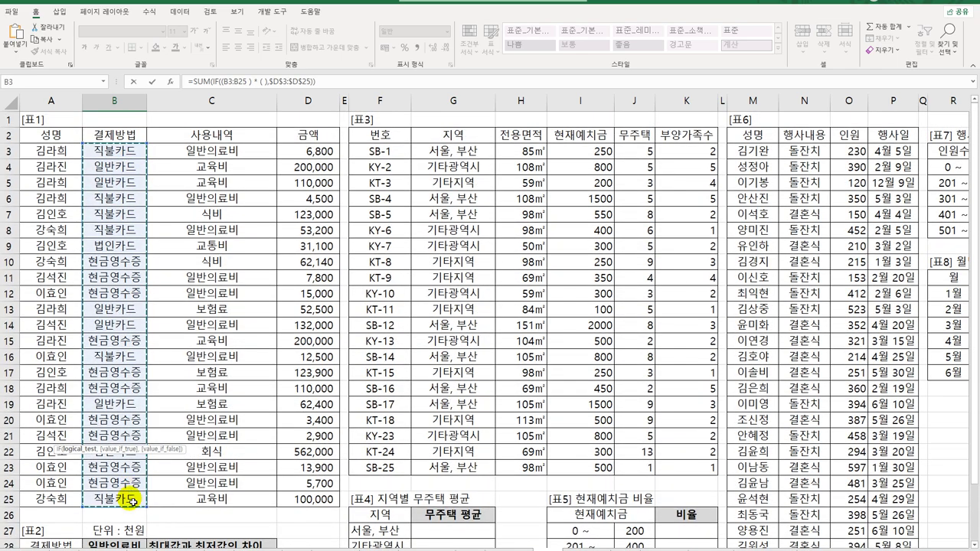
key(F4)
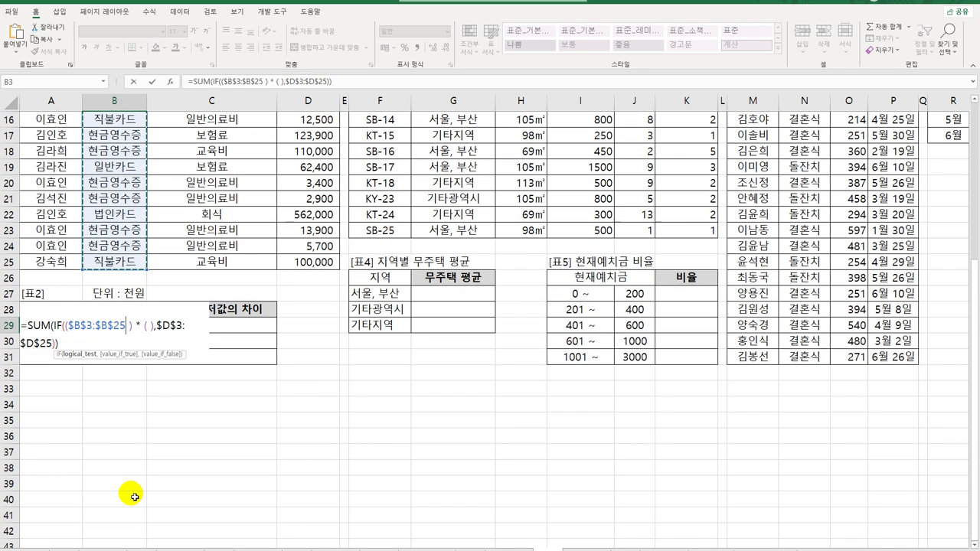
text(=)
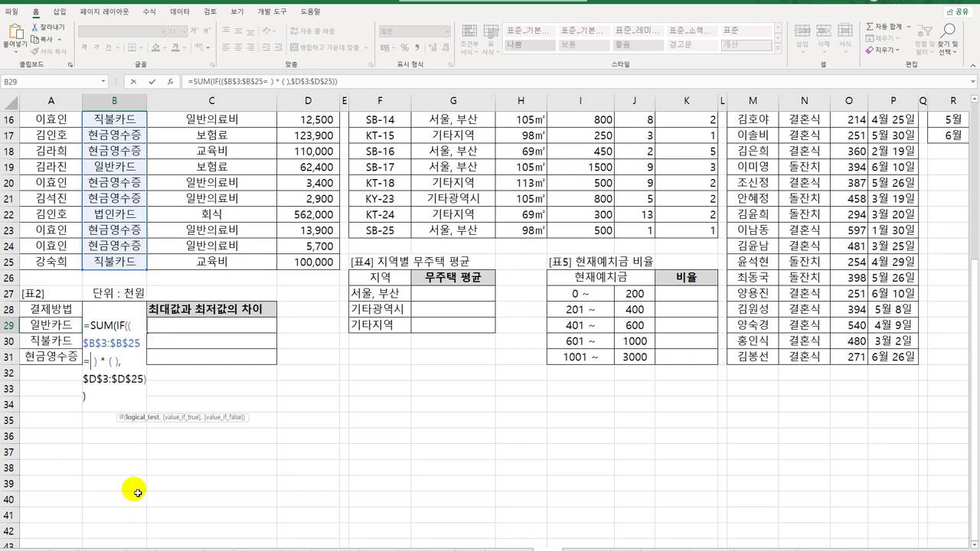
click(69, 326)
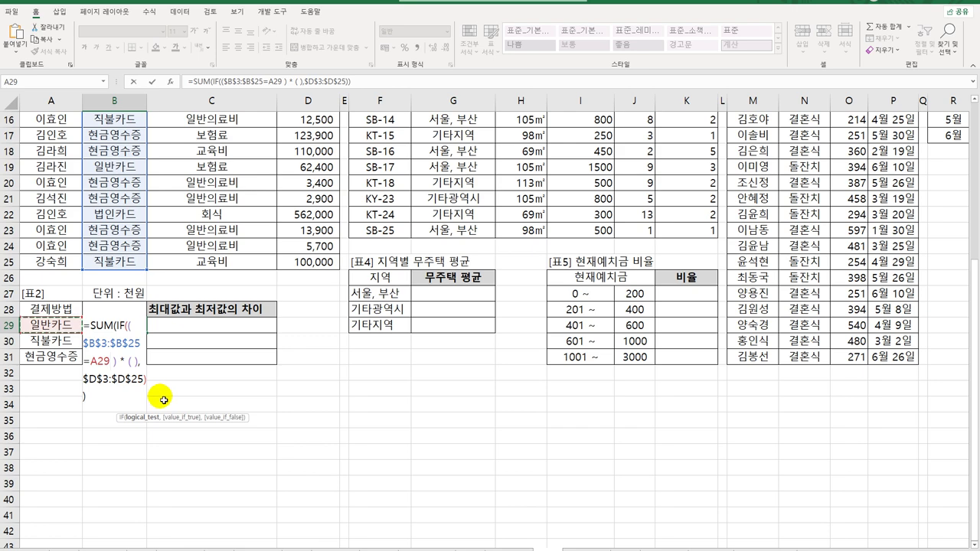
Fill the second condition of the B29 formula with $C$3:$C$25="일반의료비" and remove the stray spaces before both closing parentheses
scroll(247, 373, up, 5)
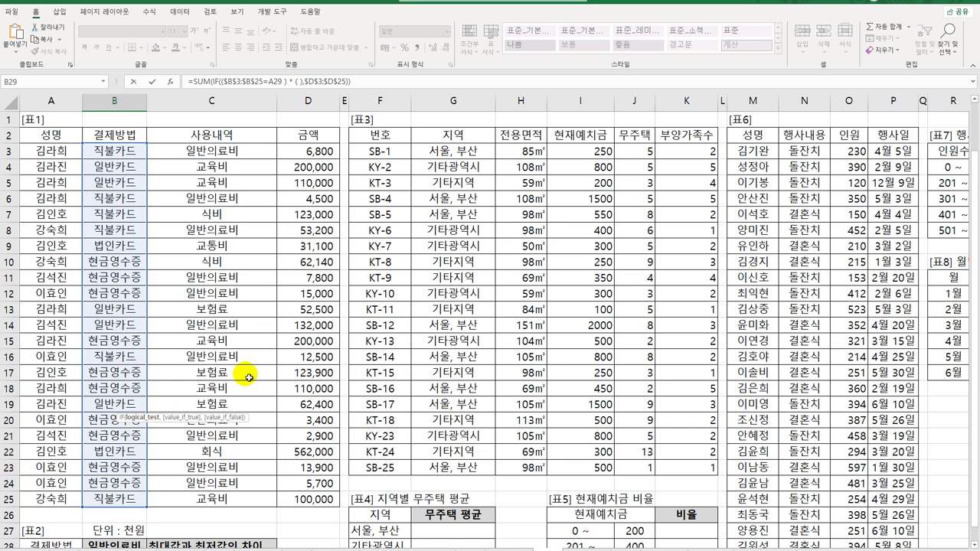
drag(231, 152, 223, 498)
key(F4)
scroll(227, 488, down, 5)
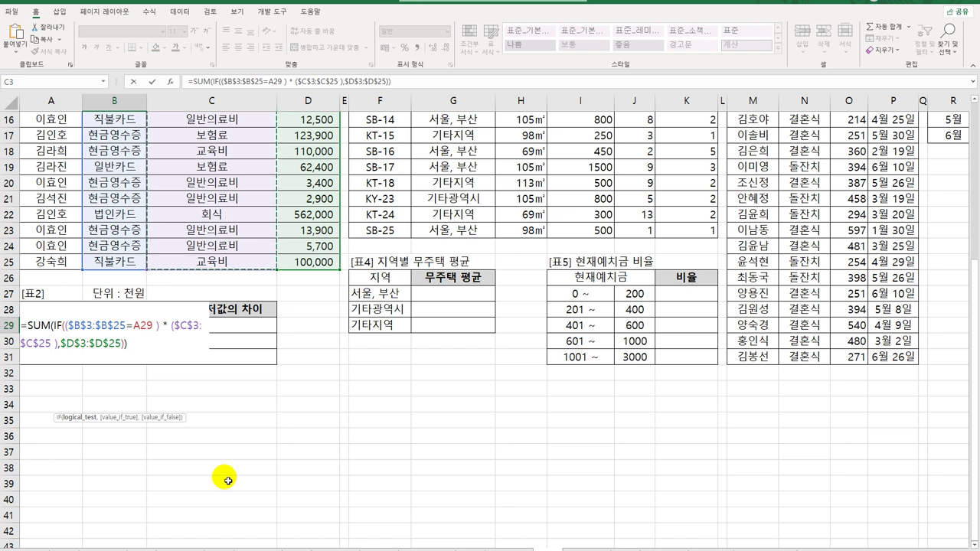
text(=)
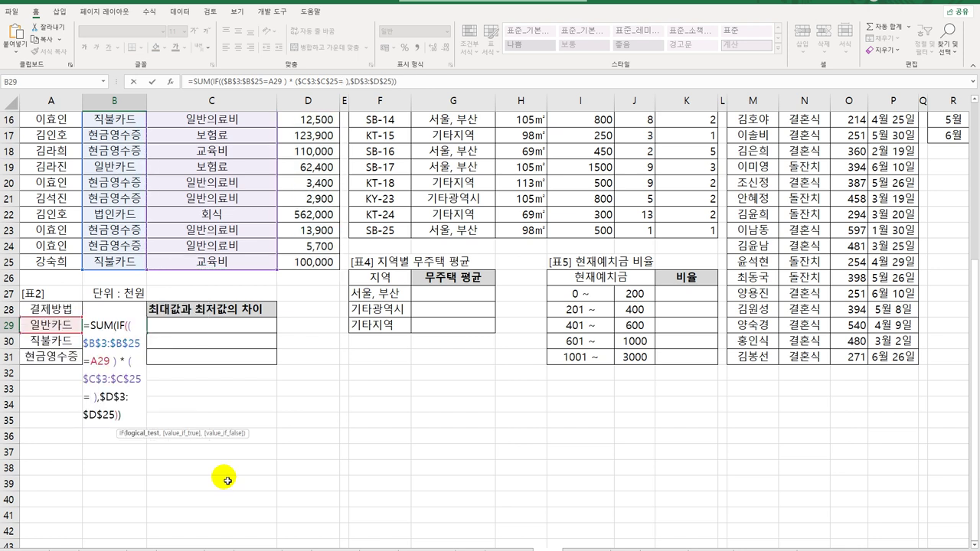
text(")
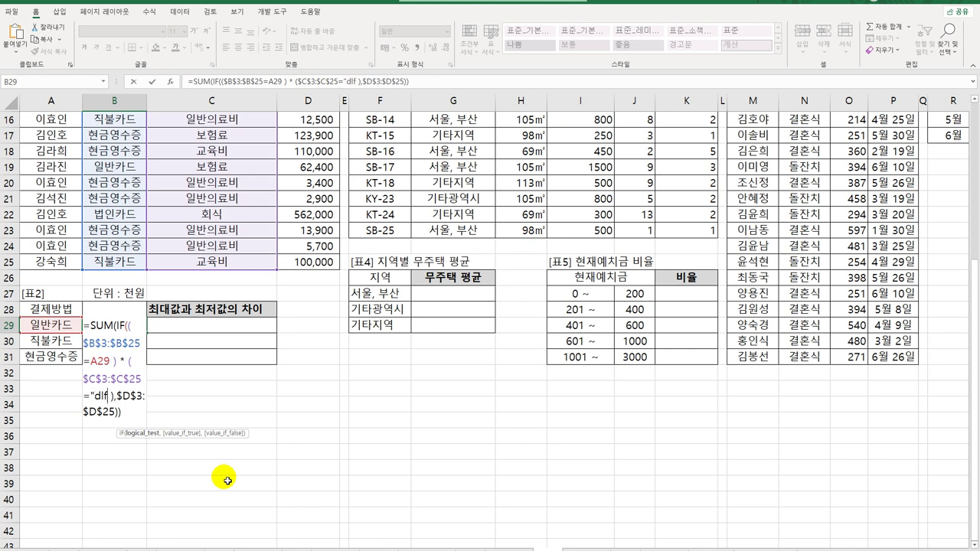
text(일반의료)
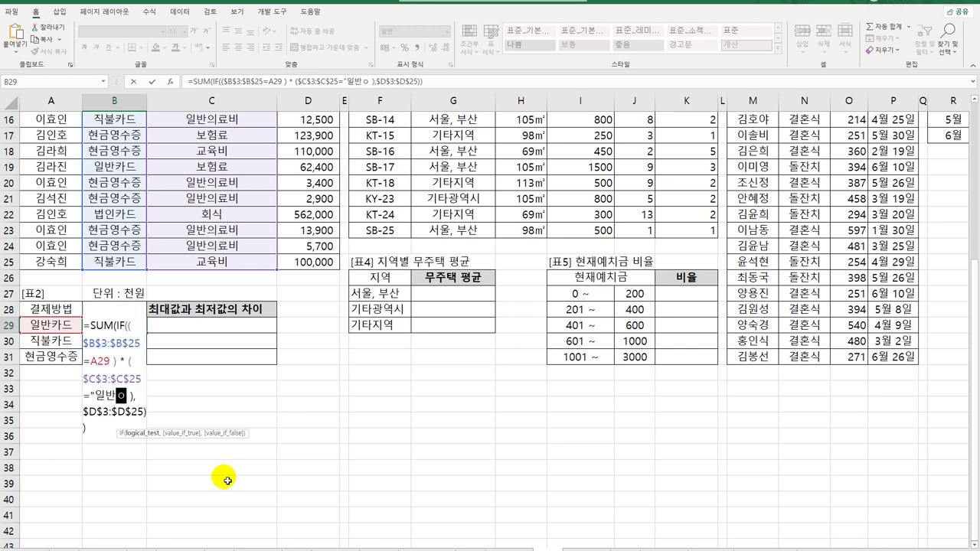
text(비")
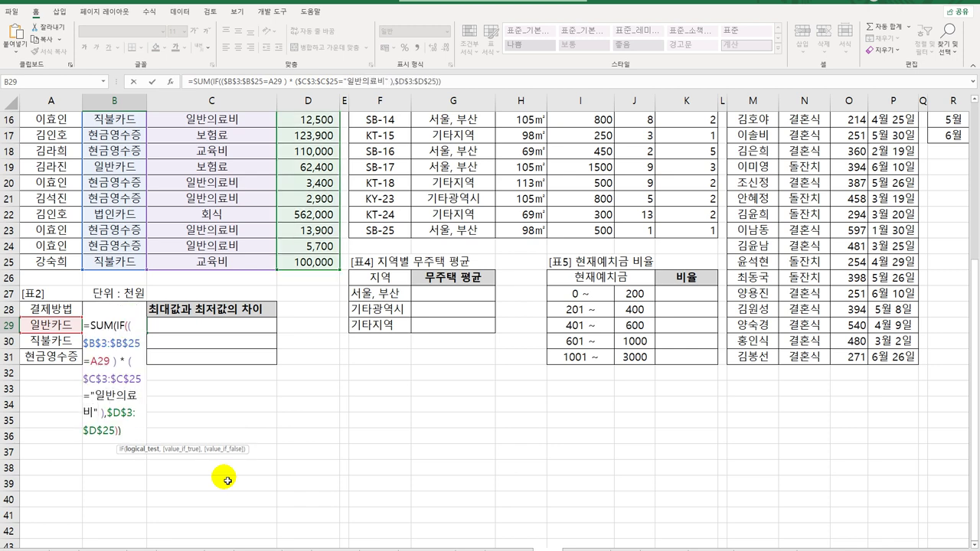
key(Delete)
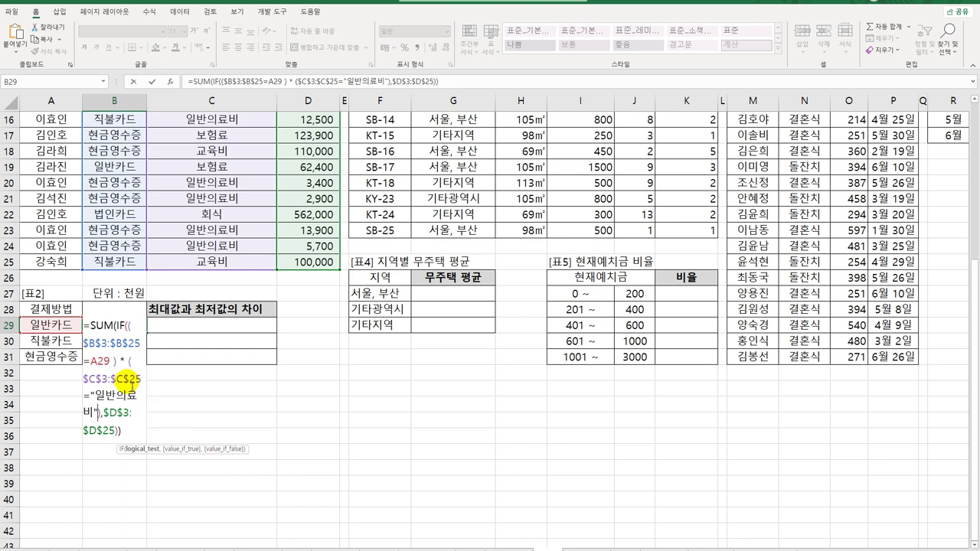
click(115, 366)
key(Delete)
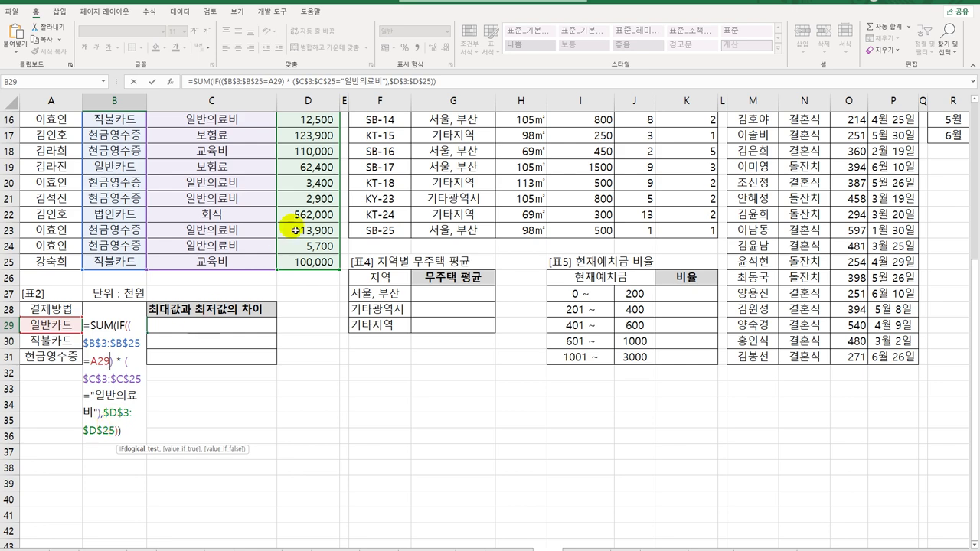
Enter the B29 formula as an array formula and fill it down to B31
scroll(291, 231, up, 5)
scroll(330, 352, down, 6)
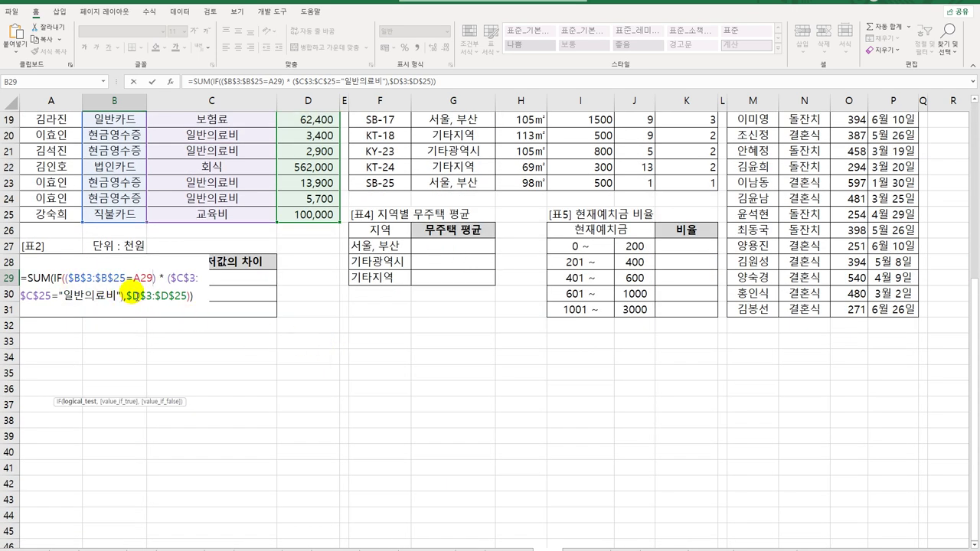
click(140, 301)
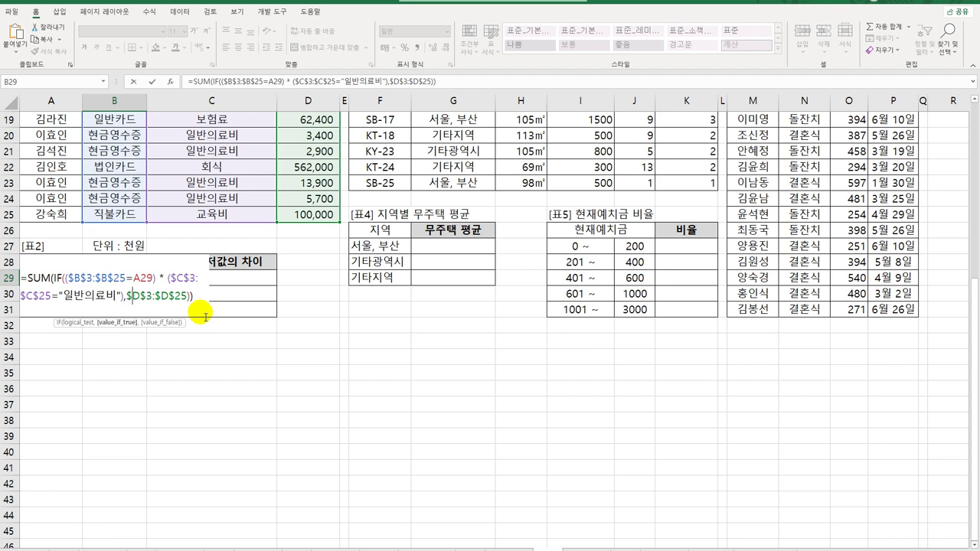
key(ctrl+shift+Return)
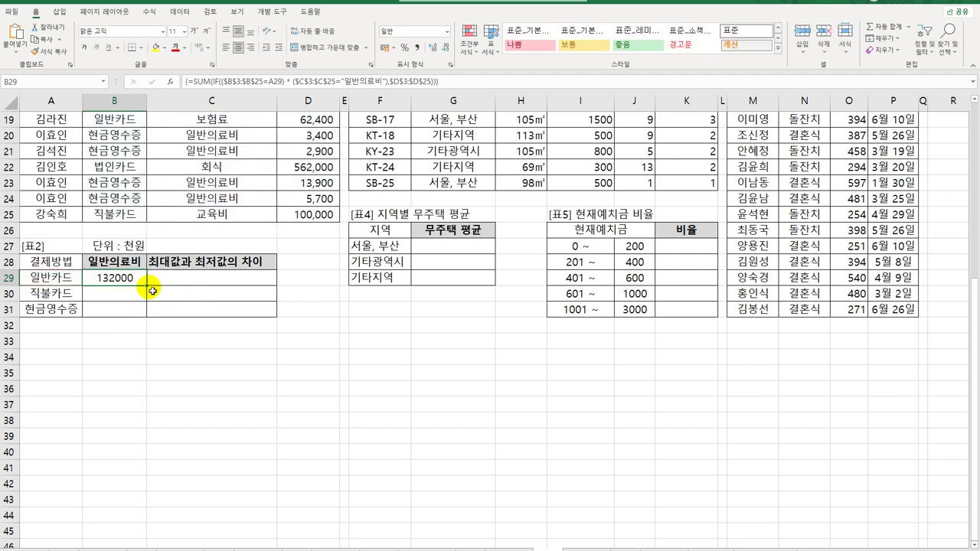
drag(147, 286, 153, 324)
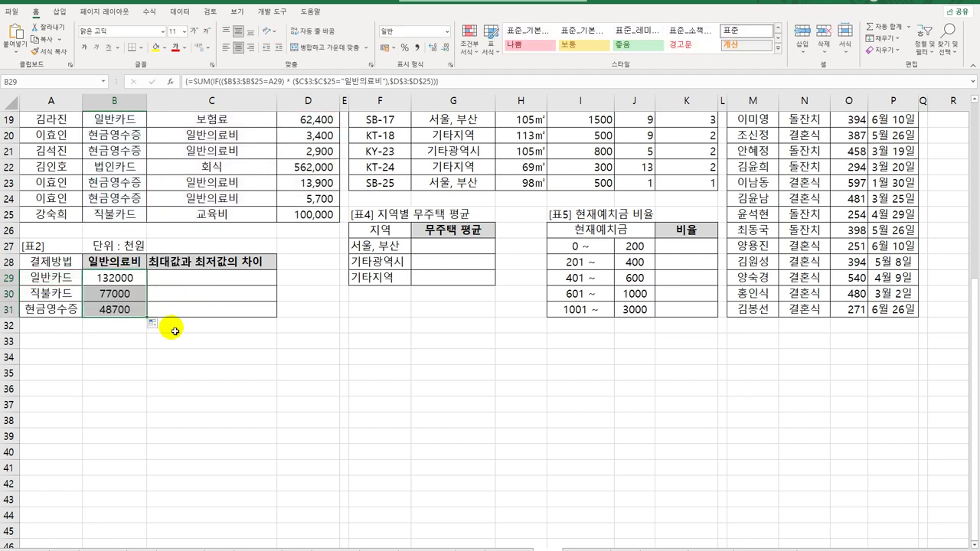
Wrap the SUM expression in B29 in a TEXT function, adding the comma that precedes its format argument
click(118, 282)
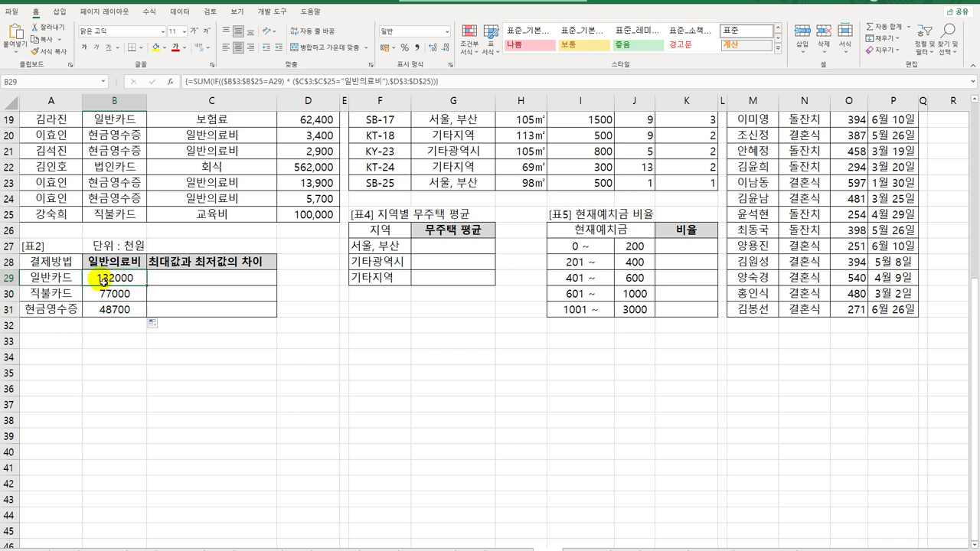
double_click(102, 281)
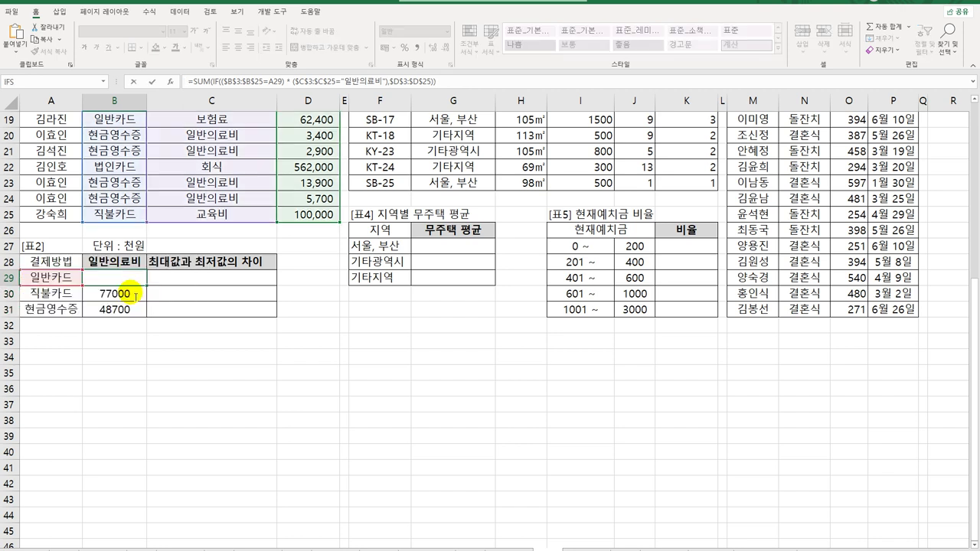
text(text)
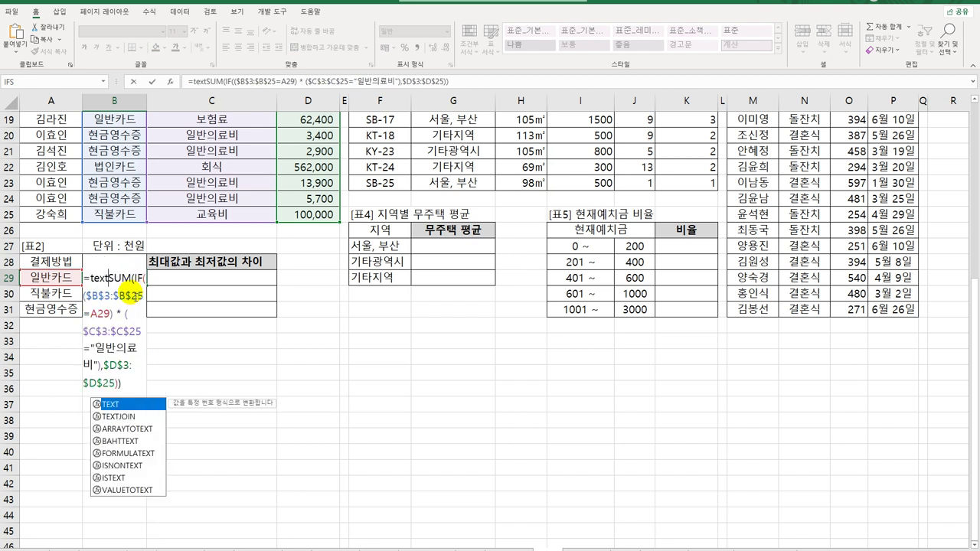
key(Tab)
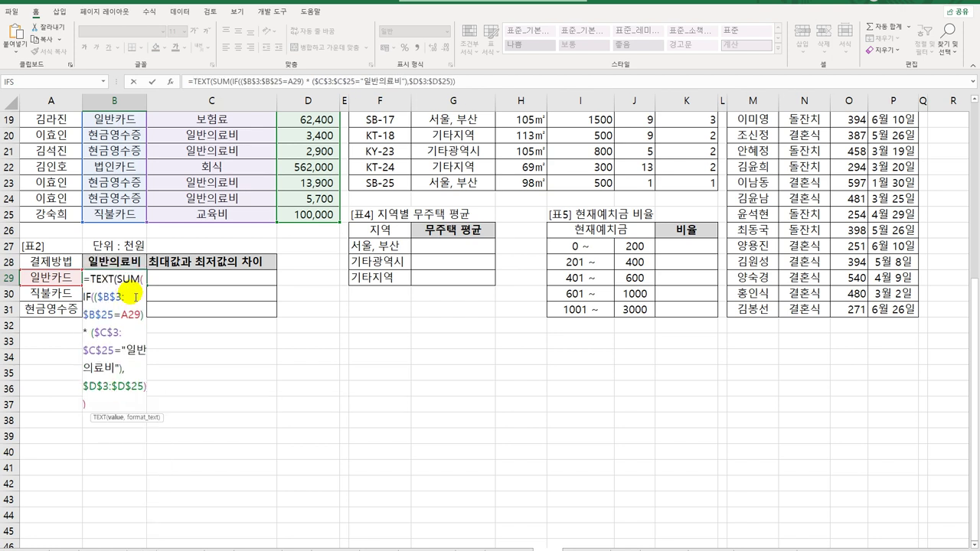
click(88, 400)
text(),)
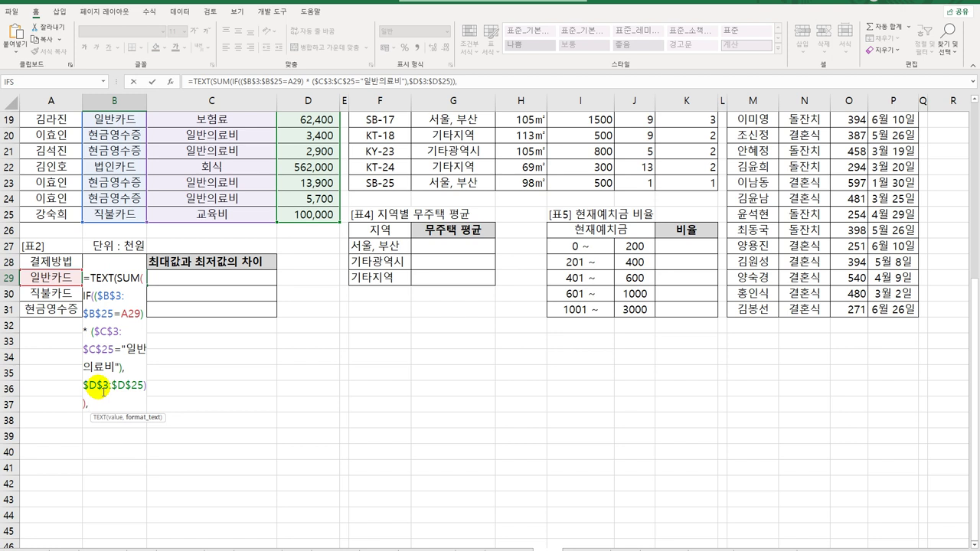
Give the TEXT function in B29 the format "#,##0," and apply the array formula through B29:B31
text("#,##0,)
text("))
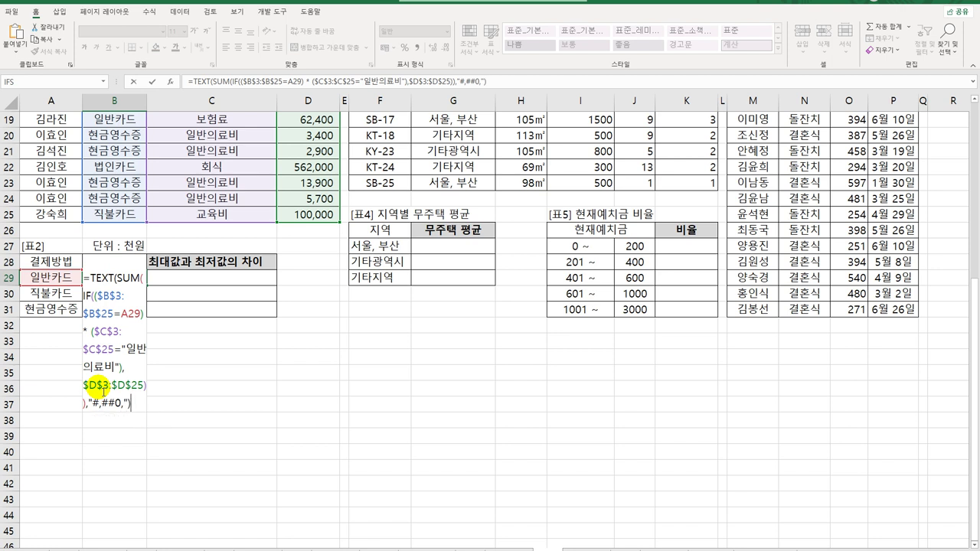
key(ctrl+shift+Return)
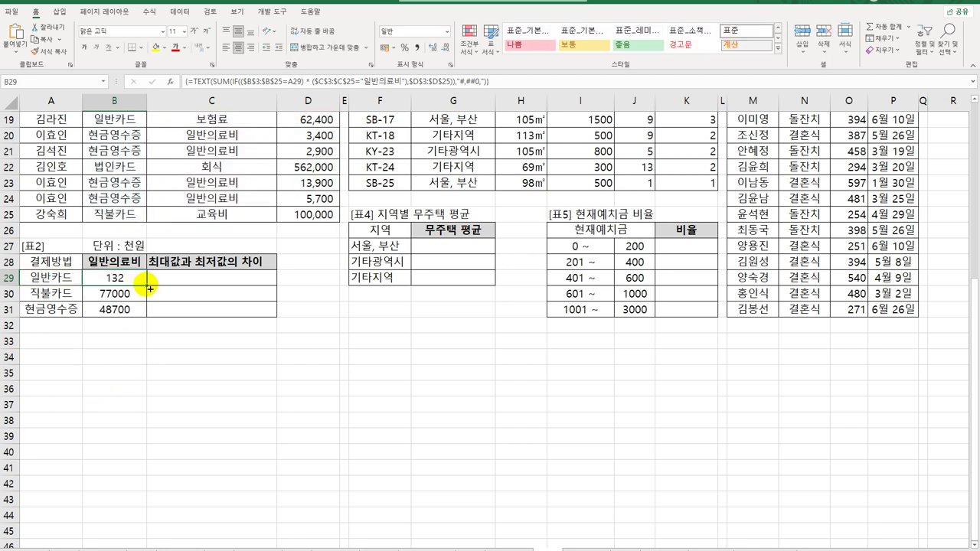
mouse_move(146, 285)
mouse_down()
mouse_move(145, 321)
mouse_move(143, 312)
mouse_up()
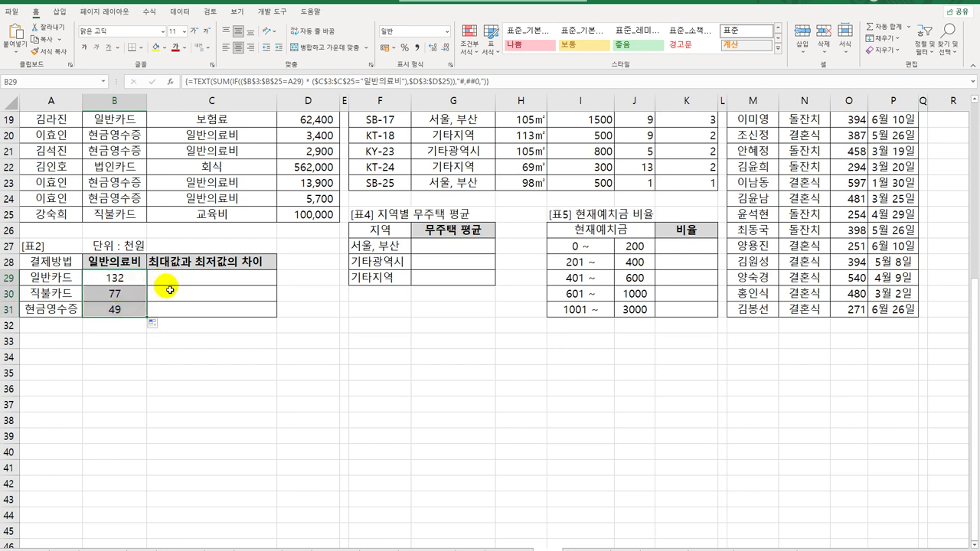
Begin the C29 formula as LARGE with a nested IF and an opening parenthesis for its condition
click(173, 292)
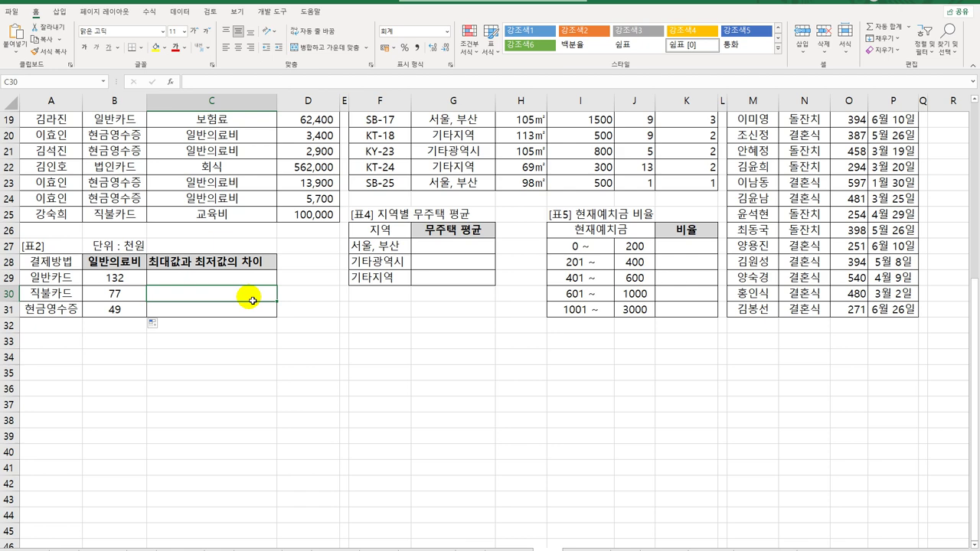
scroll(252, 300, up, 6)
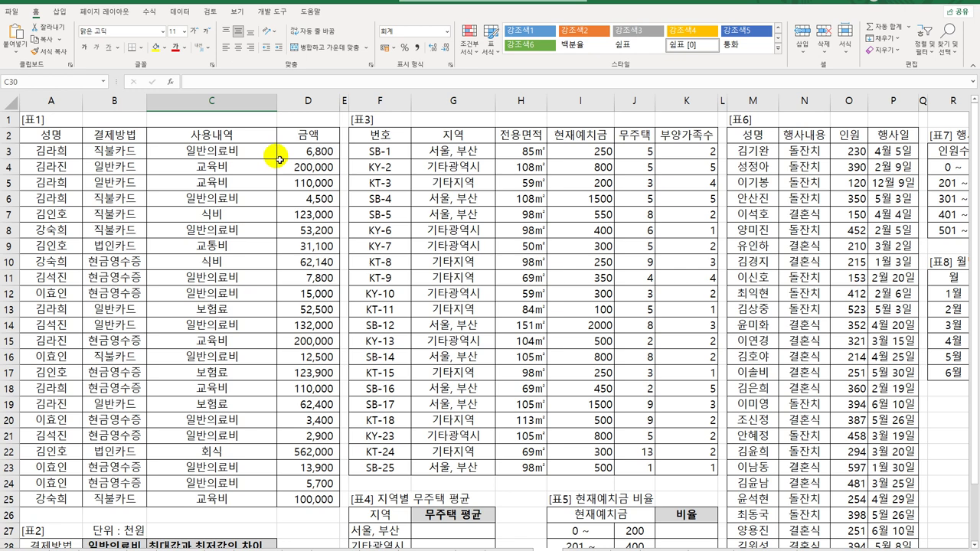
scroll(280, 160, down, 3)
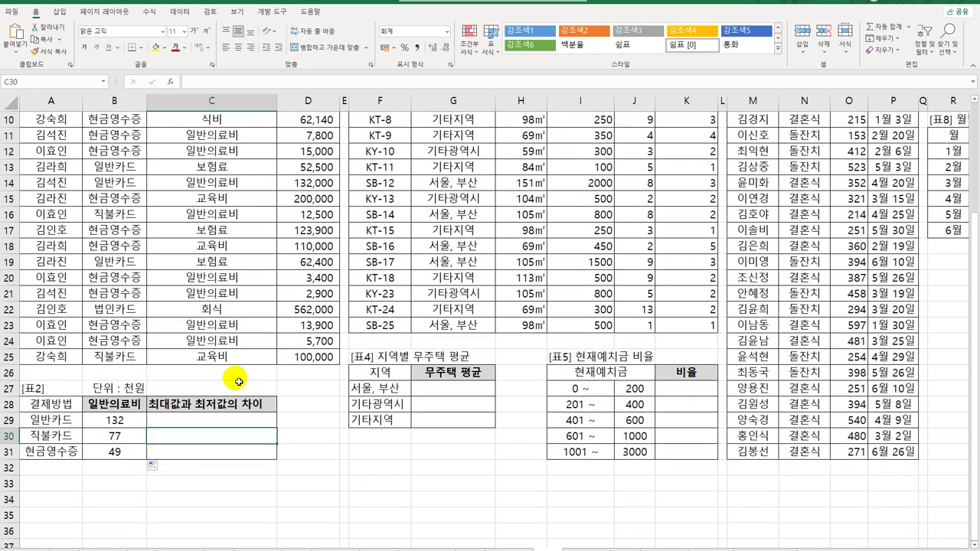
click(212, 420)
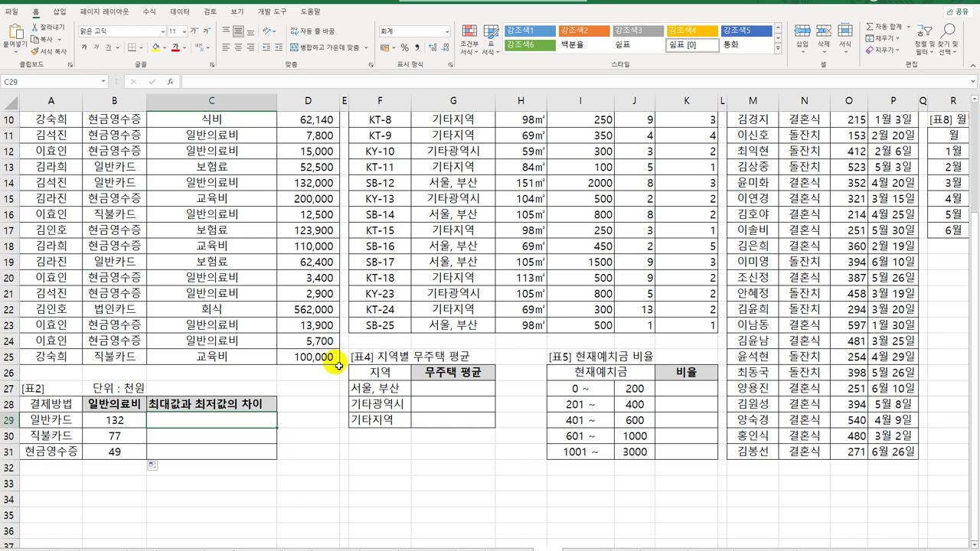
text(=l)
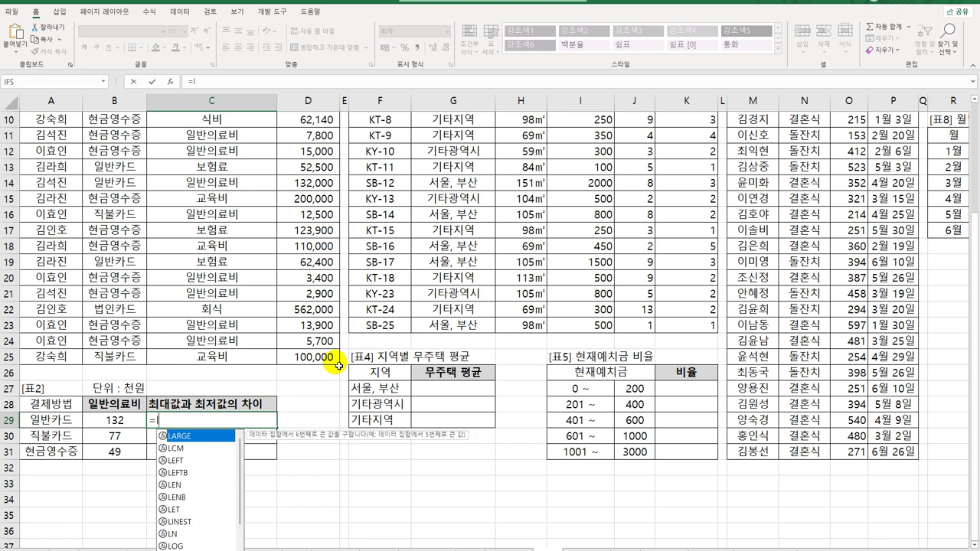
text(ar)
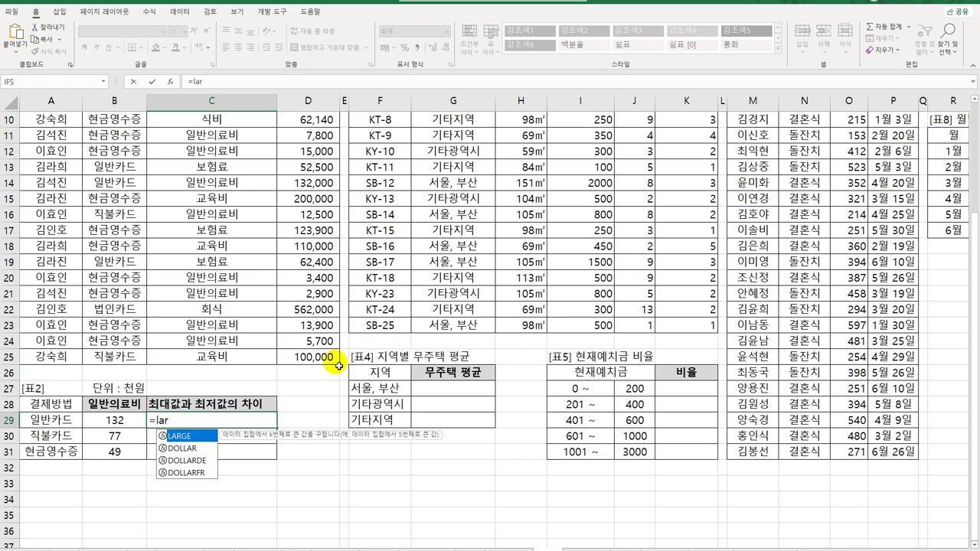
key(Tab)
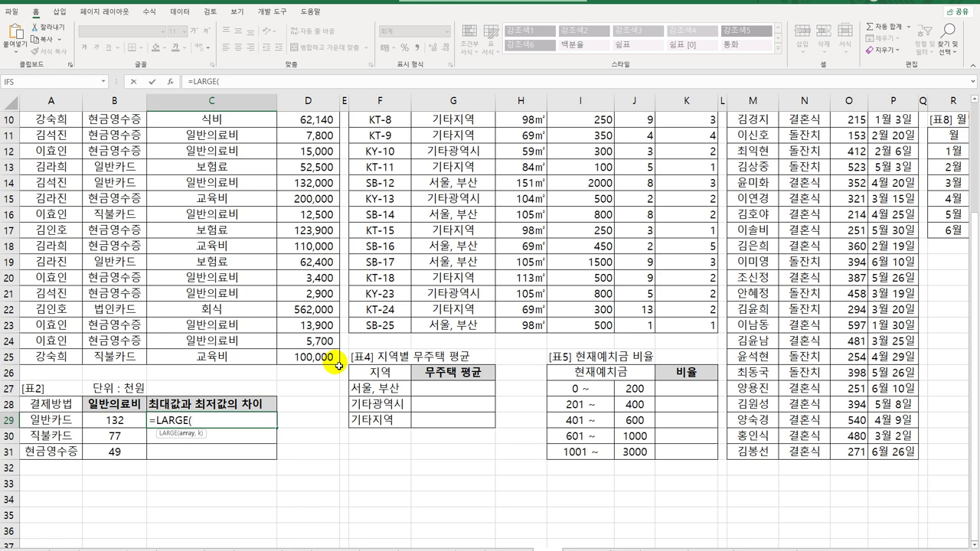
text(IF(()
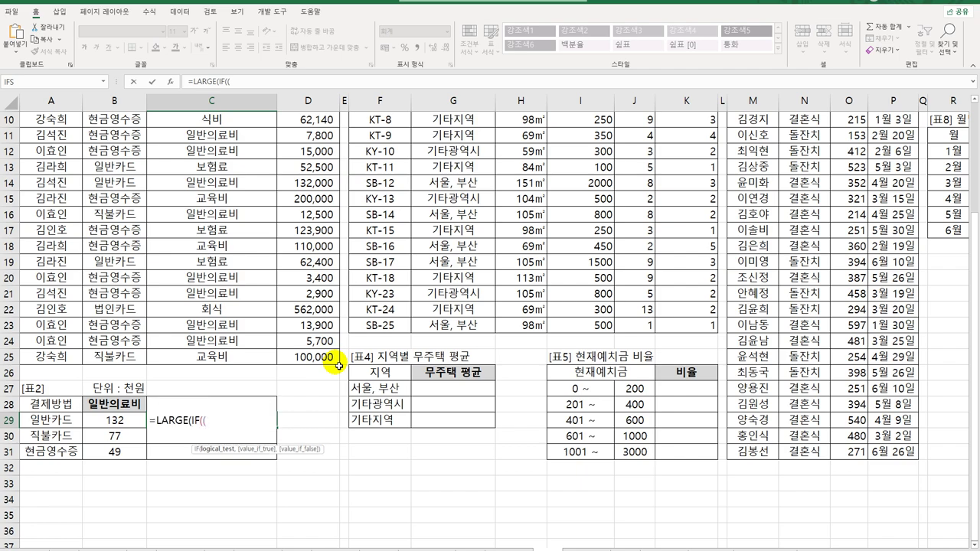
Fill the IF condition in the C29 formula with $B$3:$B$25=A29 and close its parenthesis
scroll(125, 283, up, 2)
scroll(168, 182, down, 2)
text(()
scroll(168, 182, up, 3)
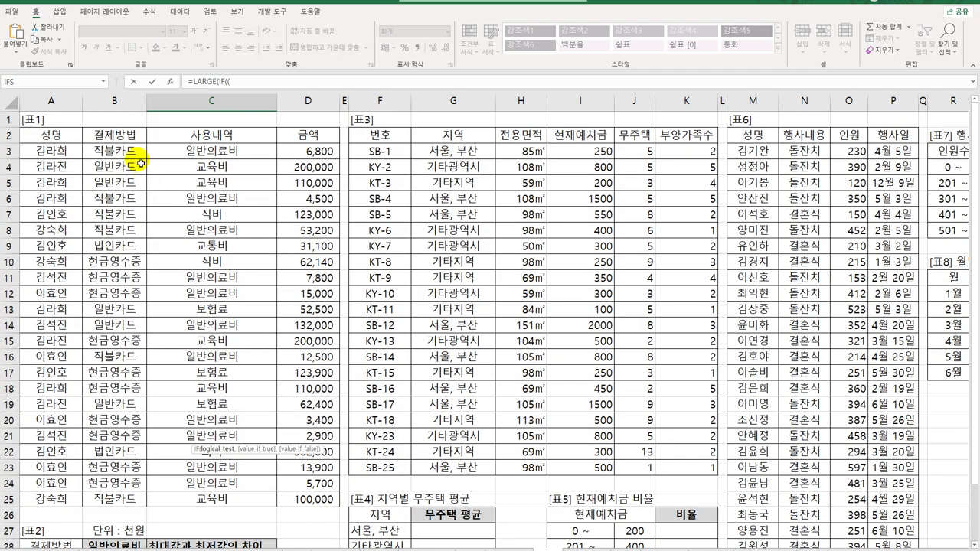
drag(123, 151, 115, 499)
key(F4)
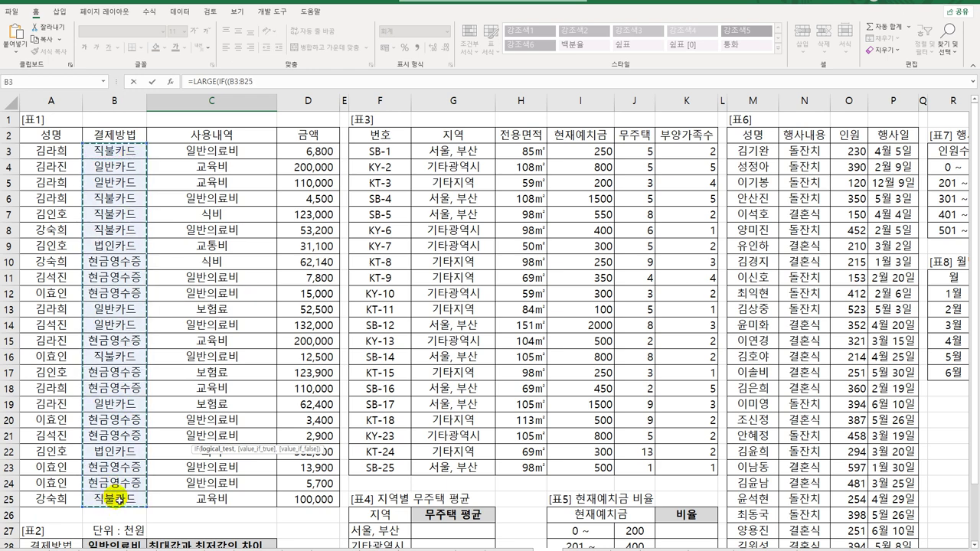
scroll(122, 513, down, 5)
text(=)
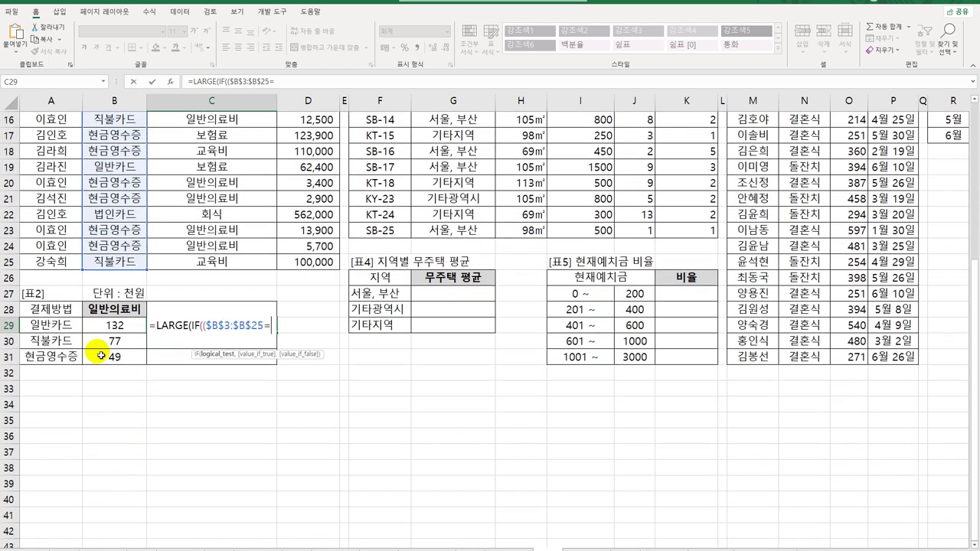
click(55, 325)
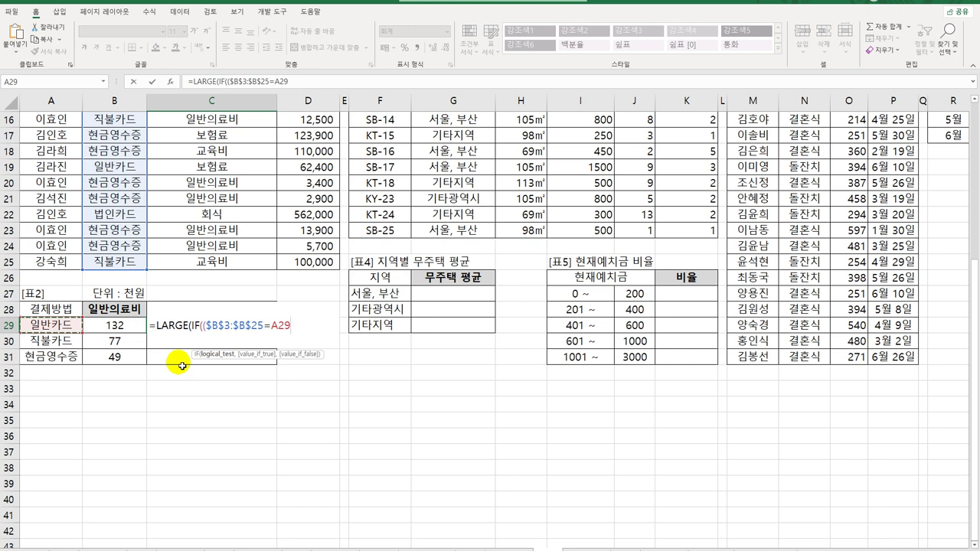
text()*)
key(BackSpace)
Add the 금액 range $D$3:$D$25 as the IF's value-if-true argument in C29, then close the IF and add a comma for LARGE's k argument
text(,)
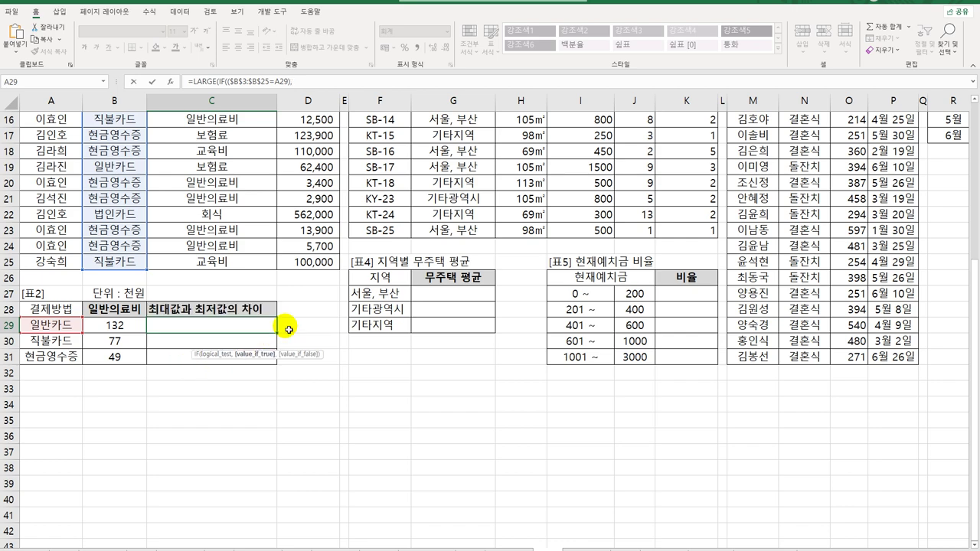
scroll(306, 134, up, 5)
drag(316, 150, 309, 502)
scroll(321, 490, down, 5)
key(F4)
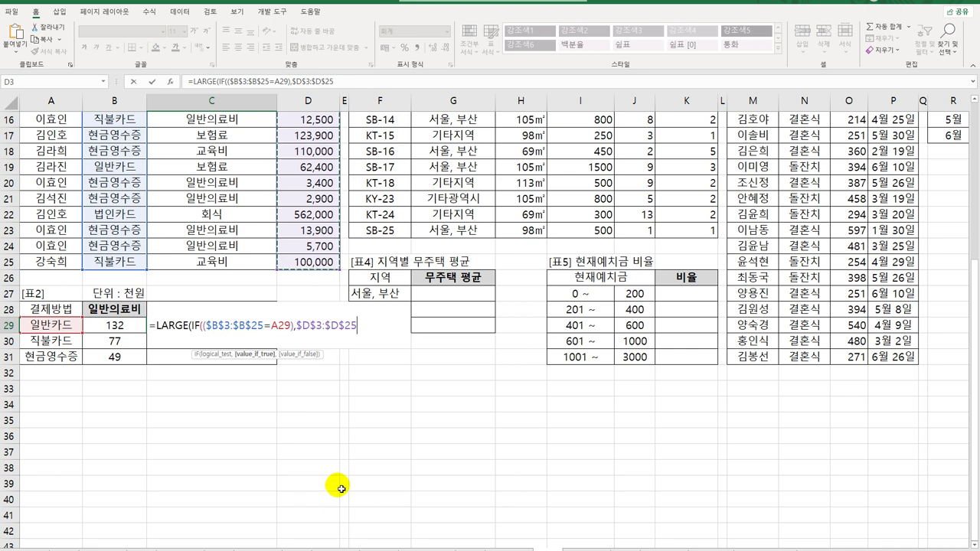
text(),)
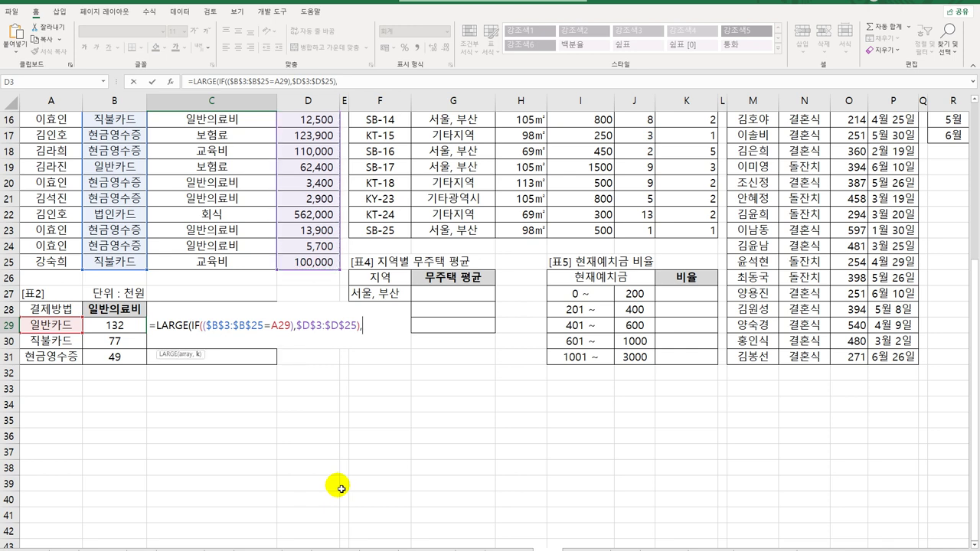
Complete the LARGE function in C29 with 1 as its k argument and enter it as an array formula
text(1)
text())
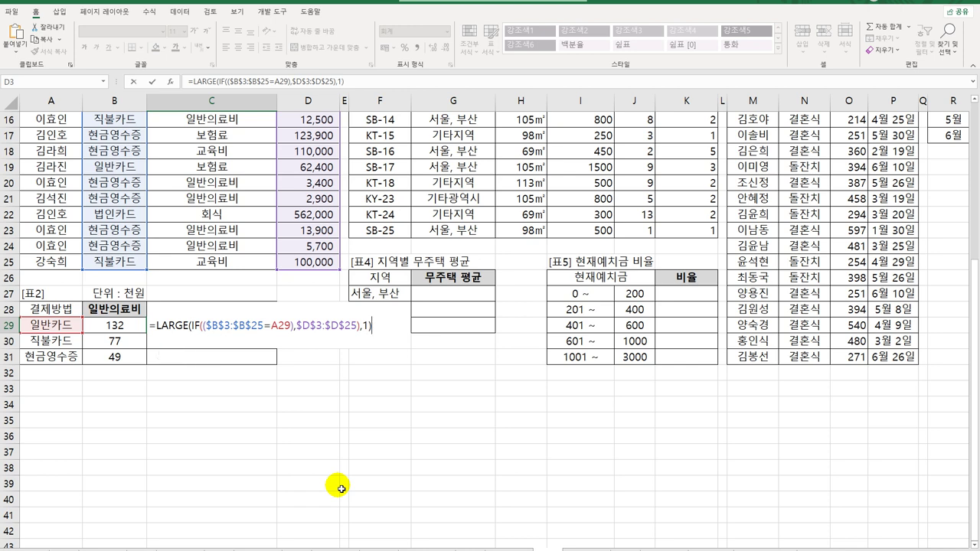
key(ctrl+shift+Return)
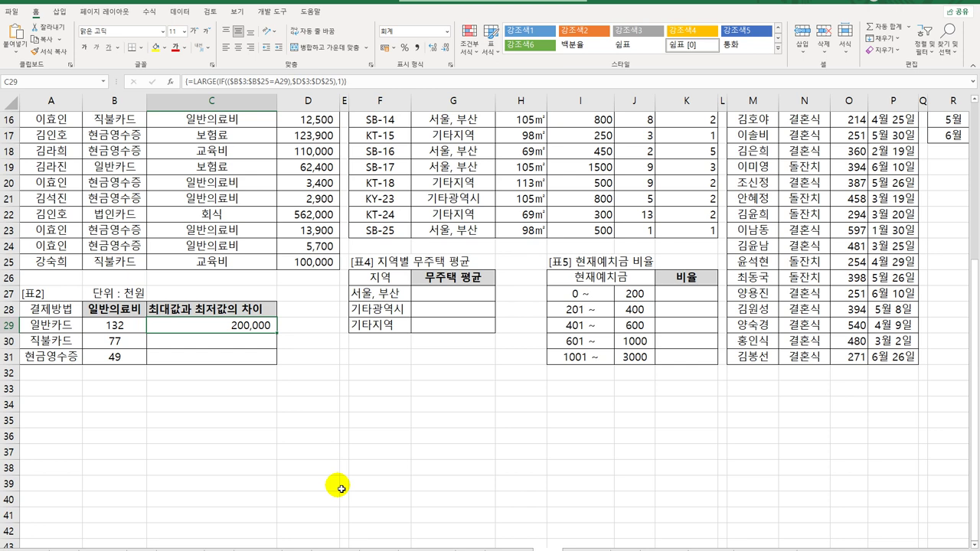
Extend the C29 formula by subtracting a copy of its whole LARGE expression from the original
double_click(260, 330)
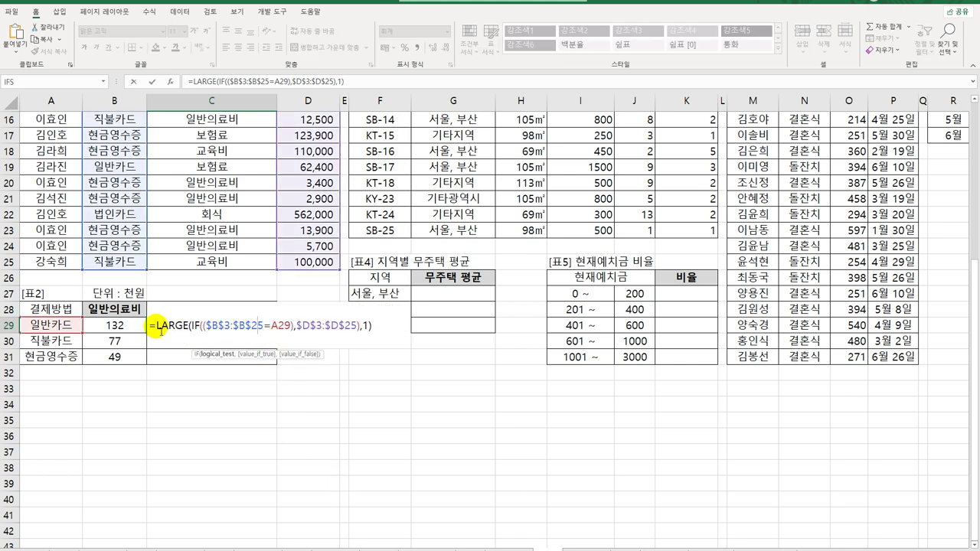
drag(162, 331, 383, 334)
key(ctrl+c)
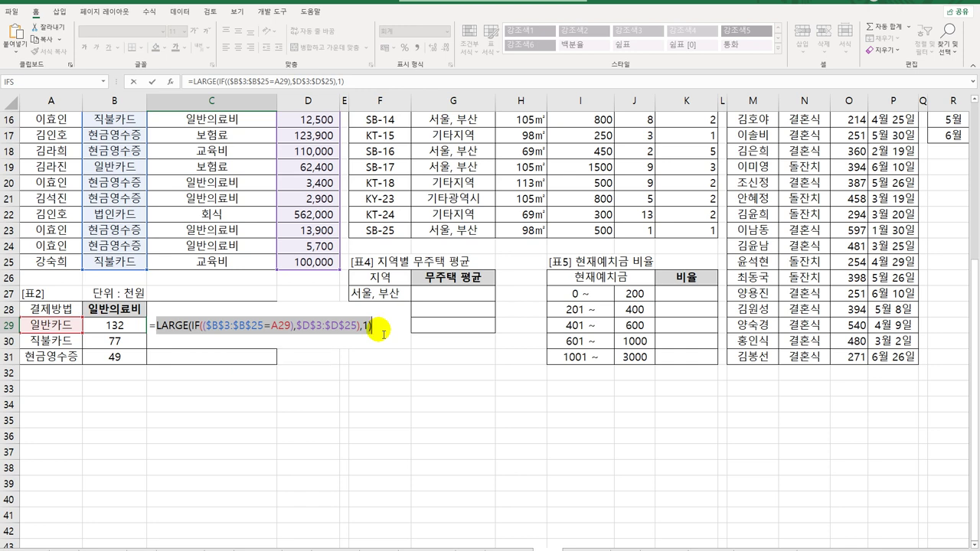
click(381, 331)
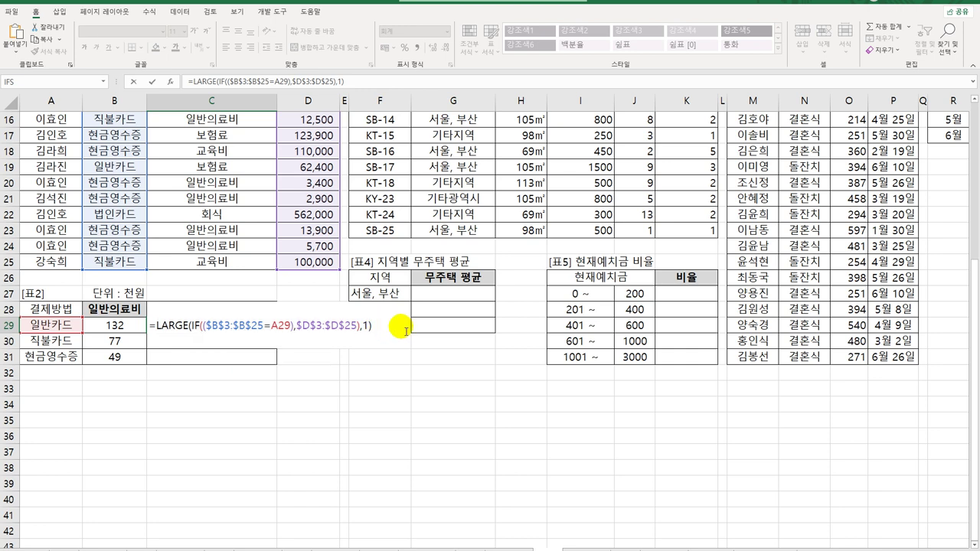
text(-)
key(ctrl+v)
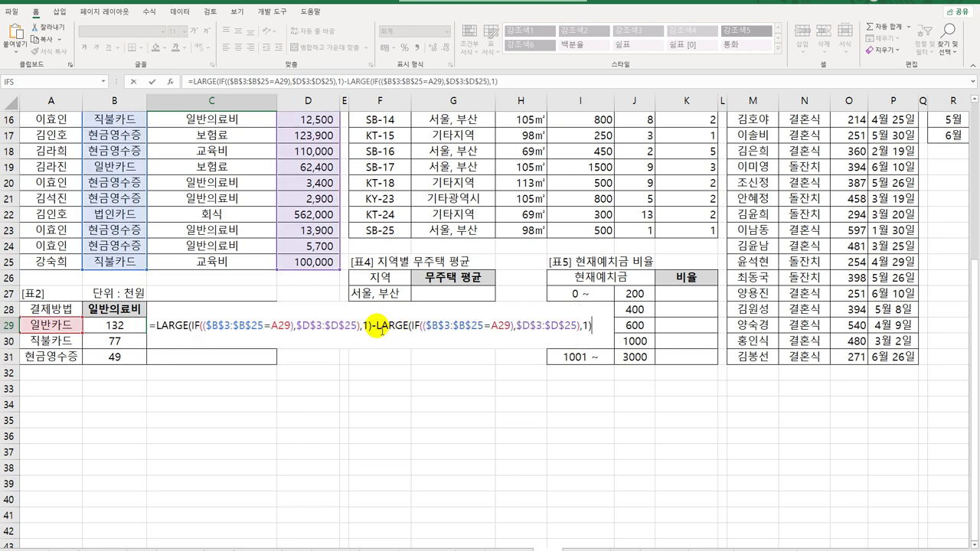
Change the second LARGE in C29 to SMALL and apply the array formula through C29:C31
drag(377, 331, 416, 337)
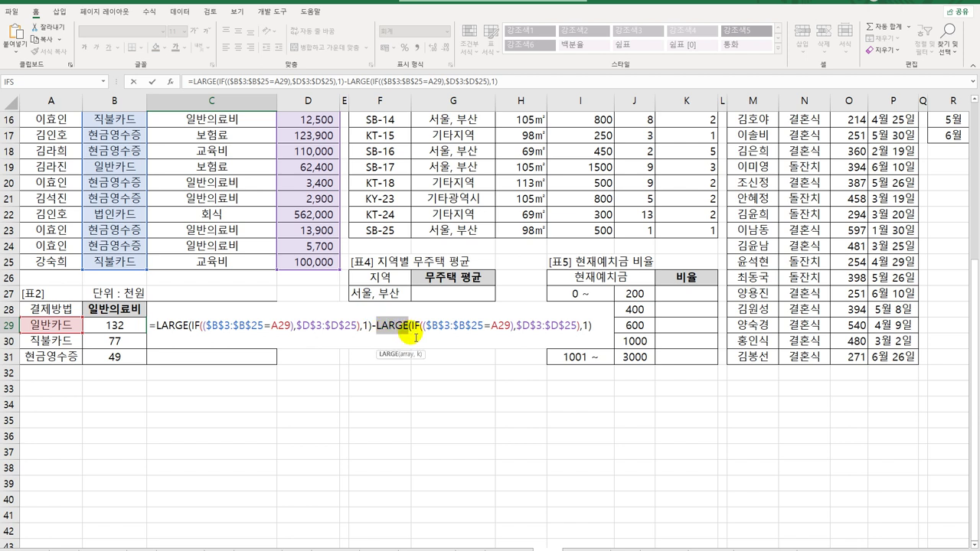
text(sm)
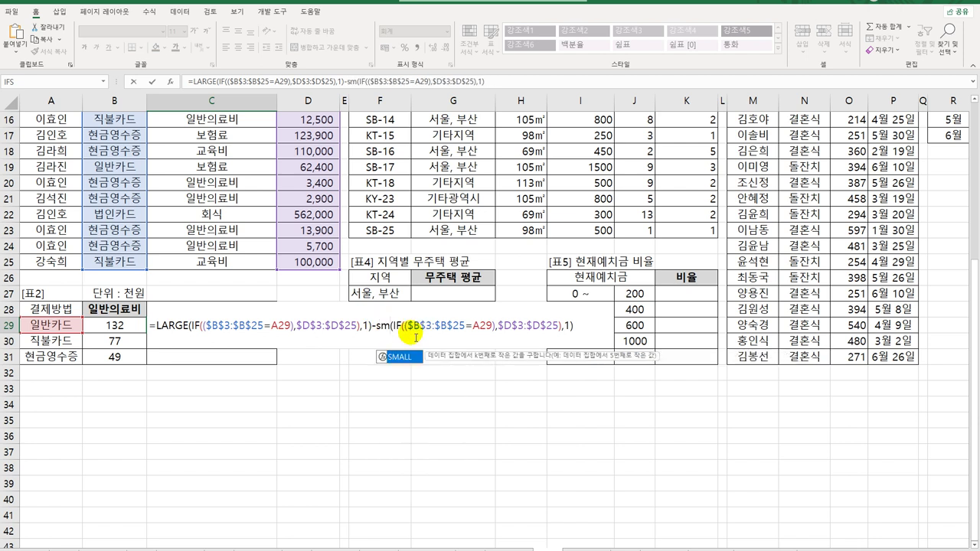
key(Tab)
click(419, 330)
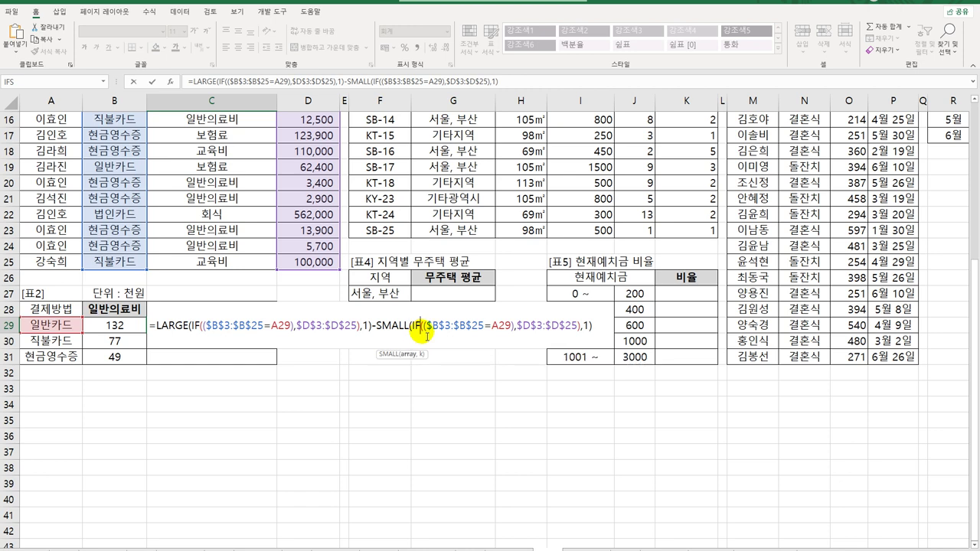
click(593, 328)
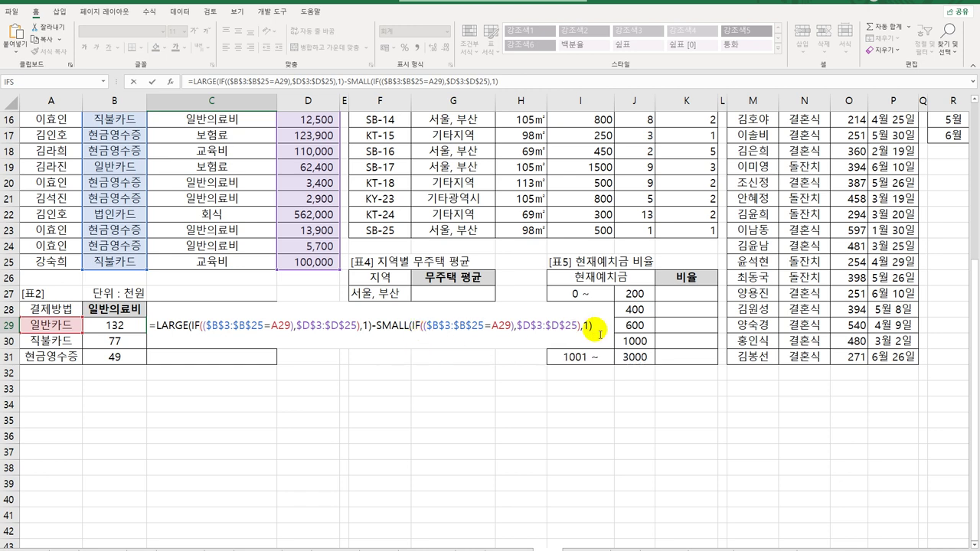
key(ctrl+shift+Return)
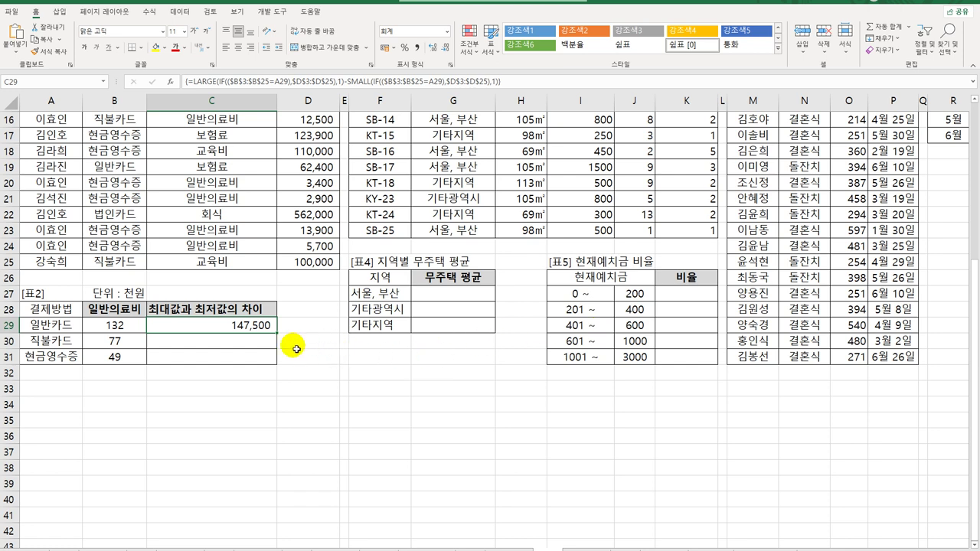
drag(276, 334, 280, 364)
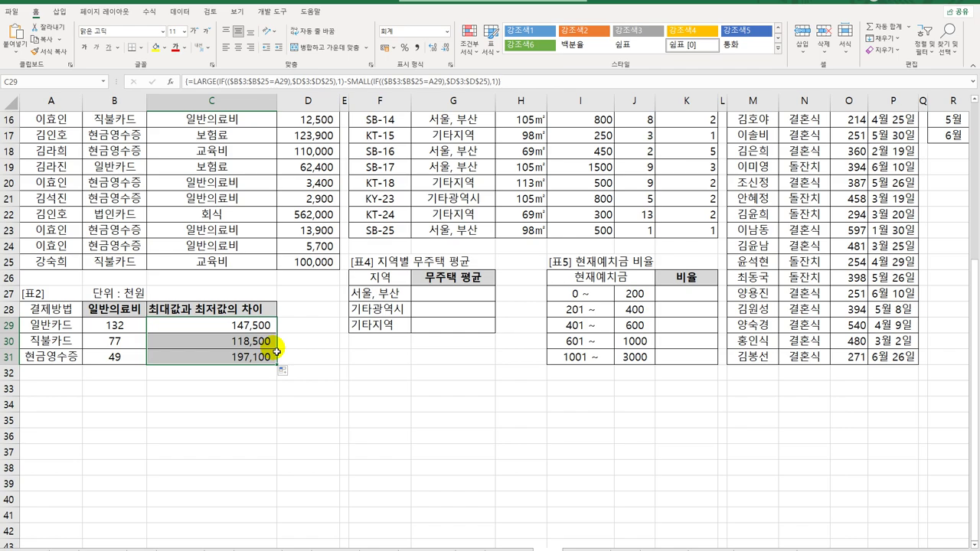
Examine the 지역 and 무주택 columns of [표3] and the 무주택 평균 cells G27:G29 in [표4]
scroll(383, 322, up, 5)
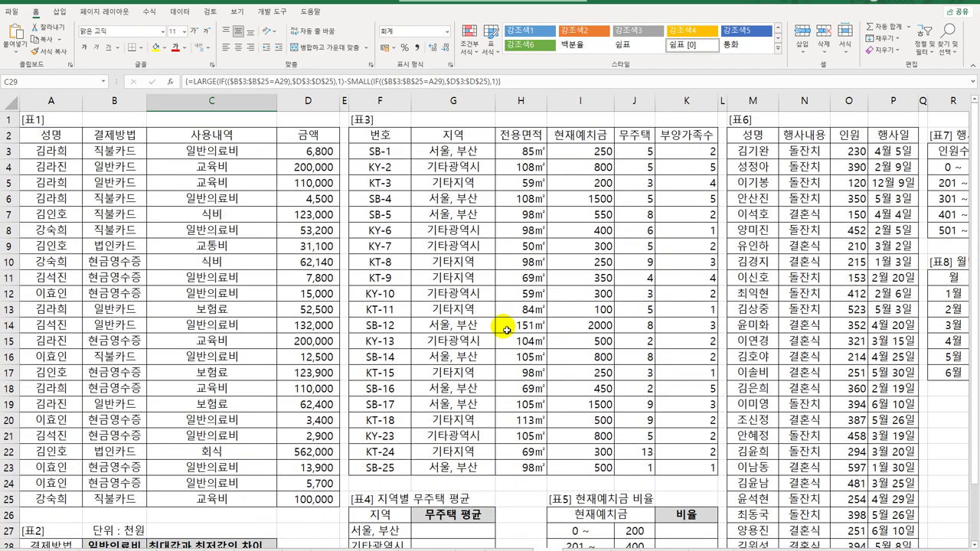
click(454, 133)
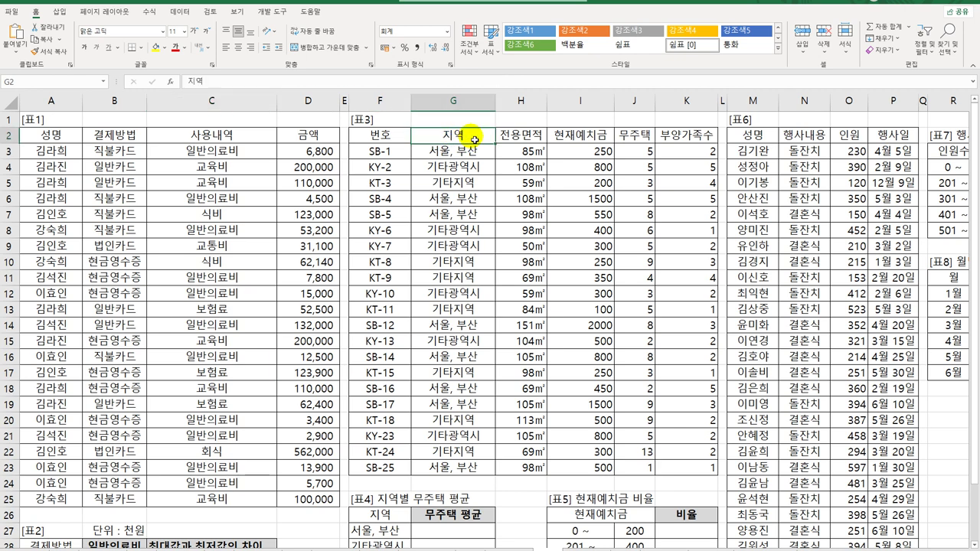
click(635, 138)
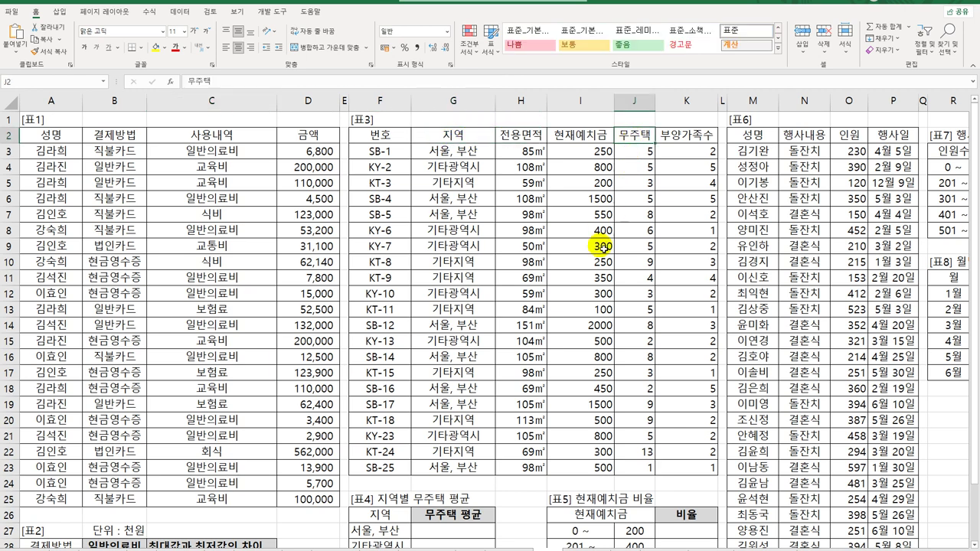
scroll(601, 252, down, 3)
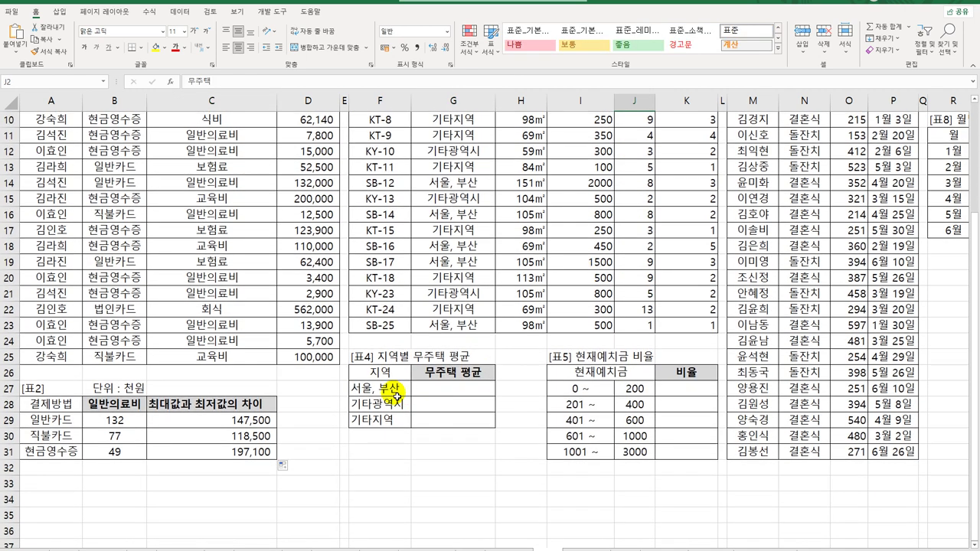
drag(447, 394, 447, 419)
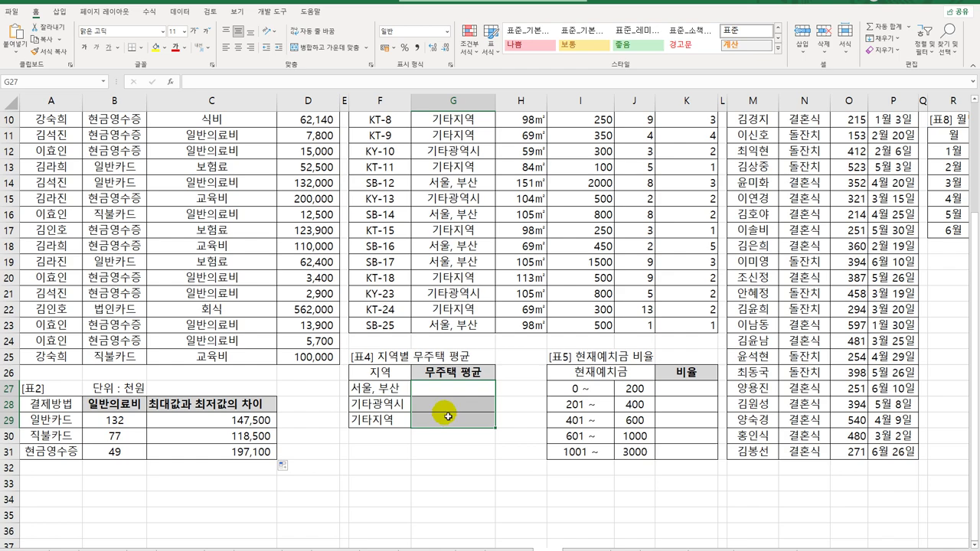
scroll(463, 351, up, 3)
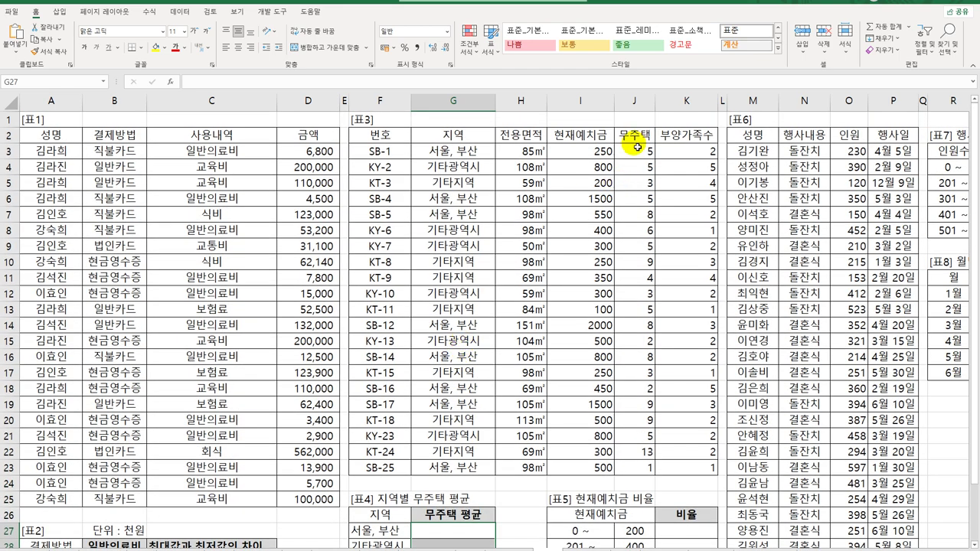
scroll(634, 414, down, 3)
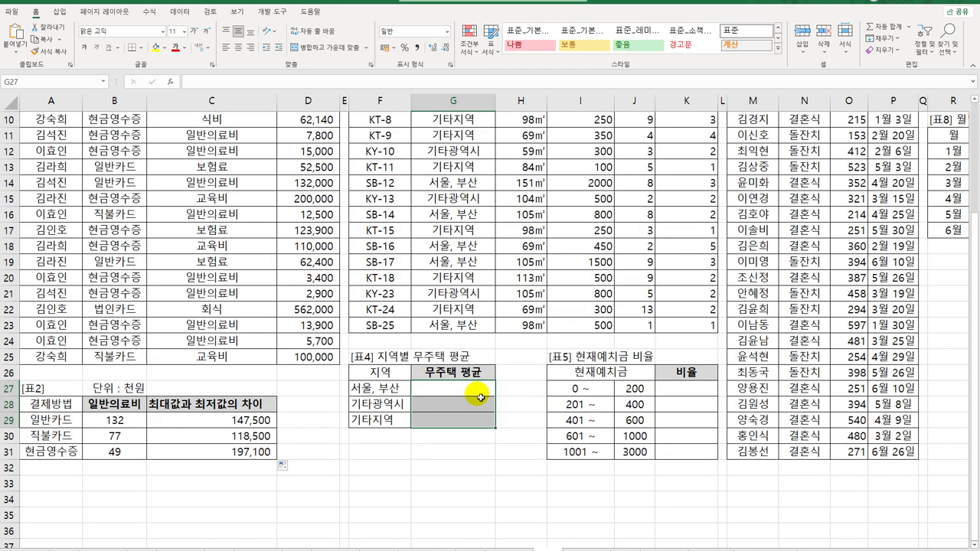
Begin the 무주택 평균 formula in G27 as AVERAGE with a nested IF
click(479, 397)
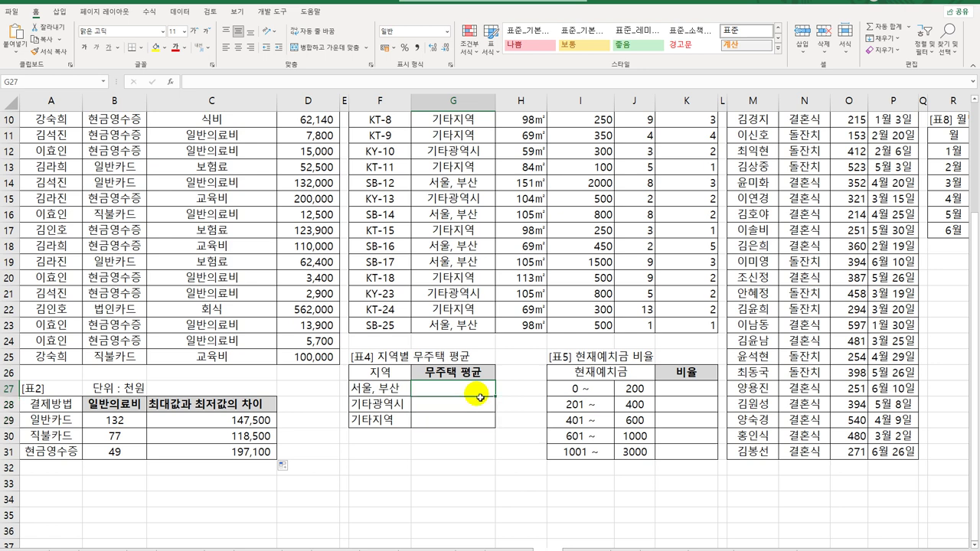
text(=av)
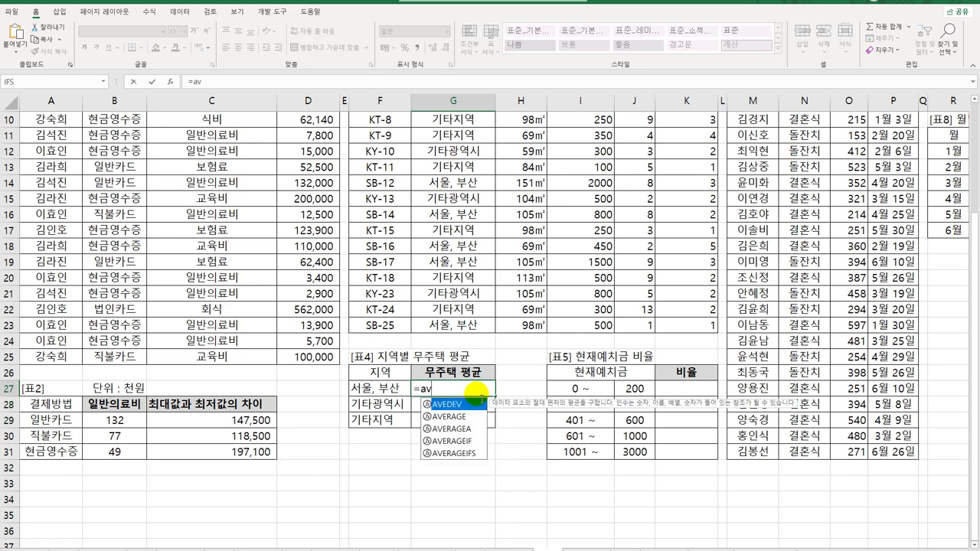
key(Down)
key(Tab)
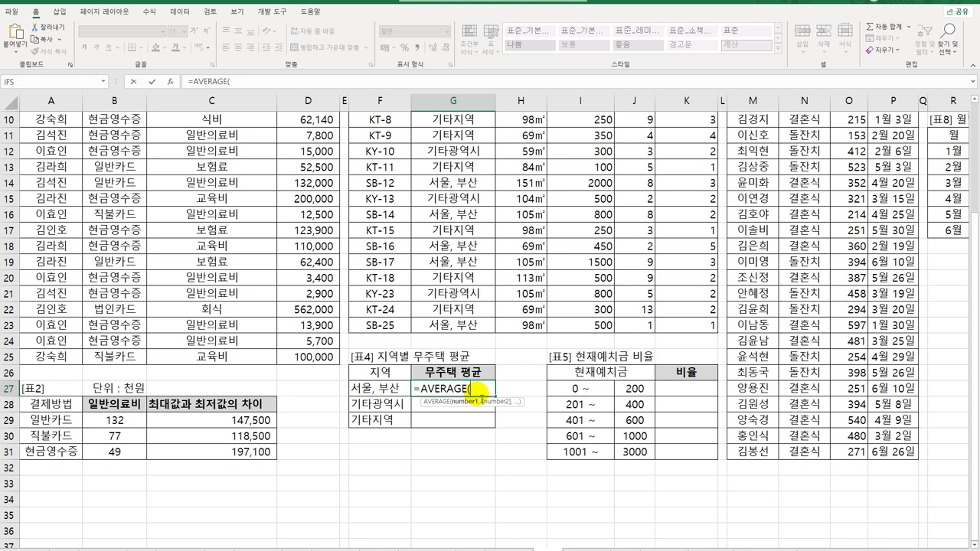
text(if)
key(Tab)
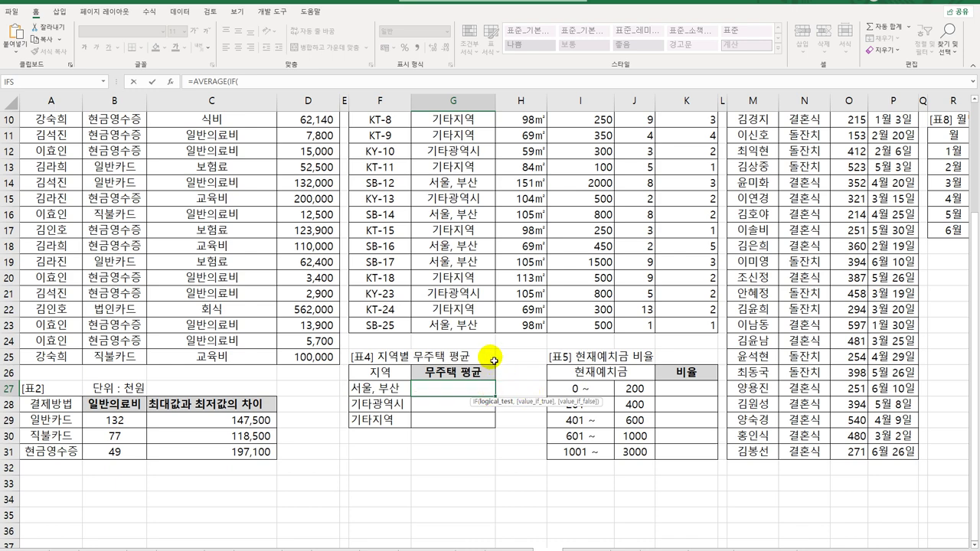
Fill the IF condition in G27 with $G$3:$G$23=F27 and add a comma for the value-if-true argument
scroll(475, 231, up, 3)
drag(480, 392, 465, 464)
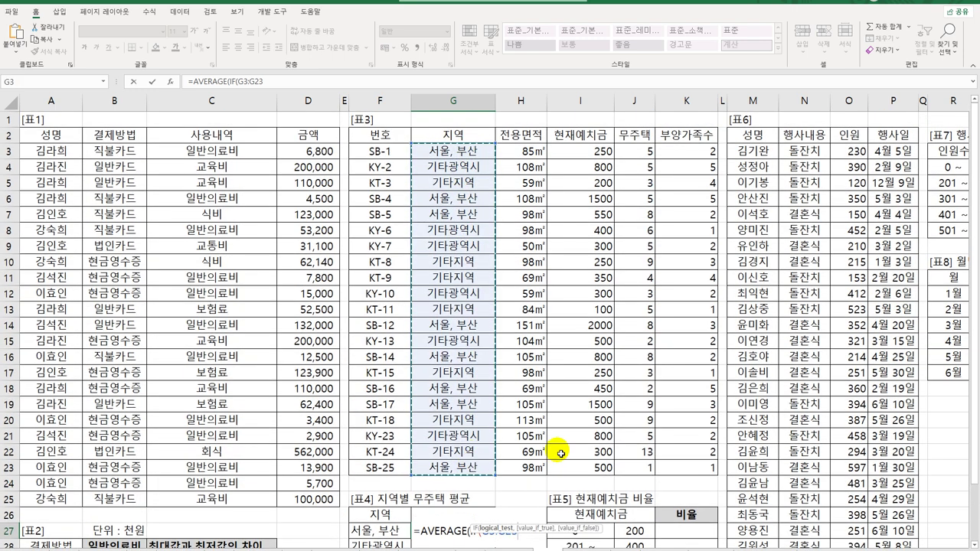
key(F4)
scroll(560, 456, down, 3)
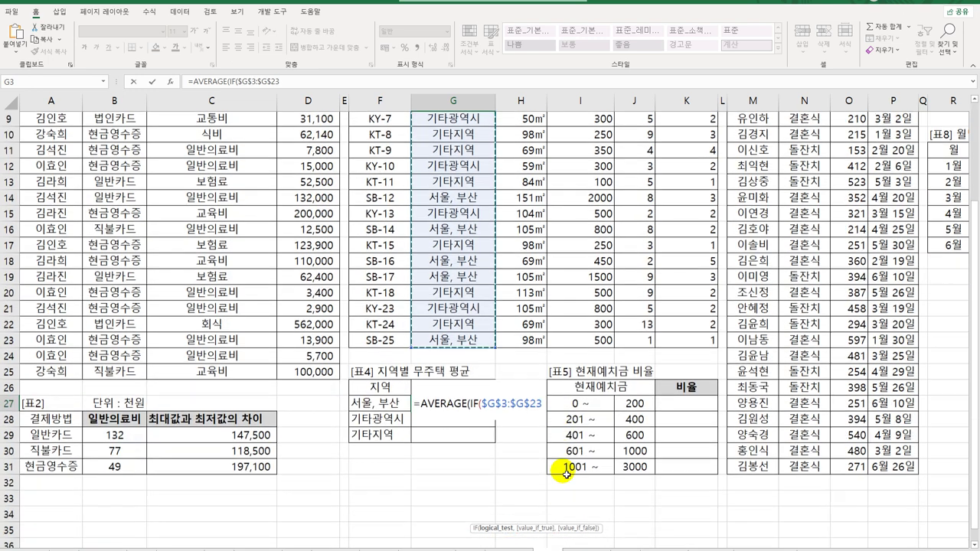
text(=)
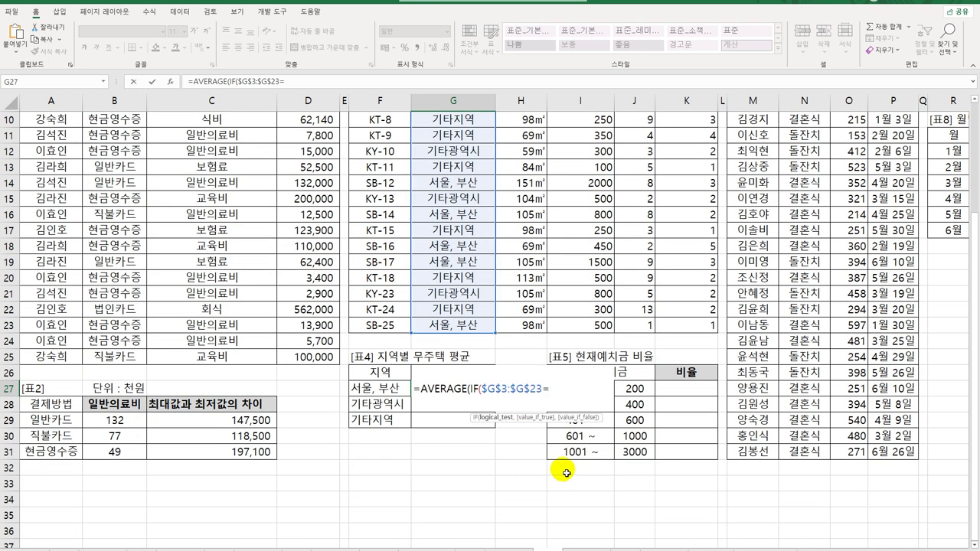
click(376, 389)
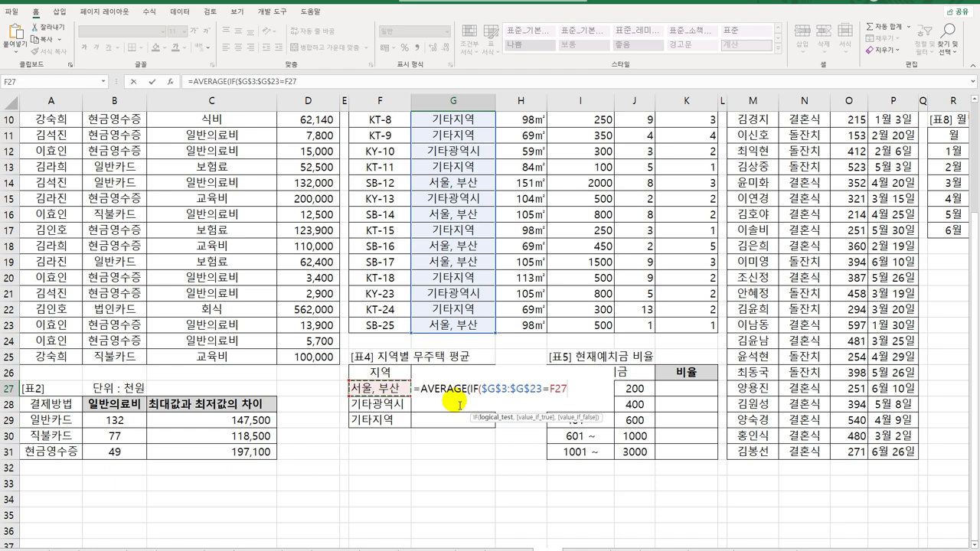
text(,)
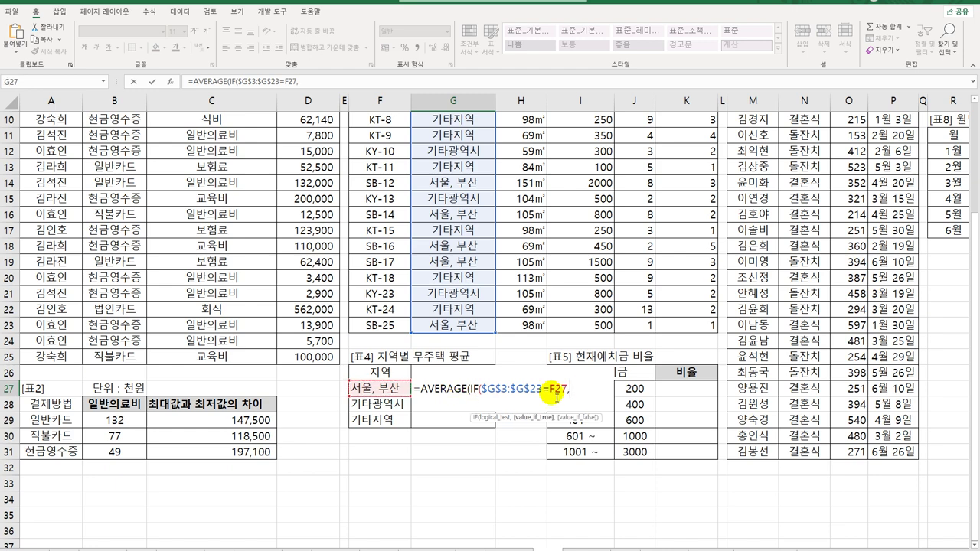
Complete the G27 formula with the 무주택 range $J$3:$J$23 and apply it as an array formula through G27:G29
scroll(551, 393, up, 3)
drag(634, 156, 649, 464)
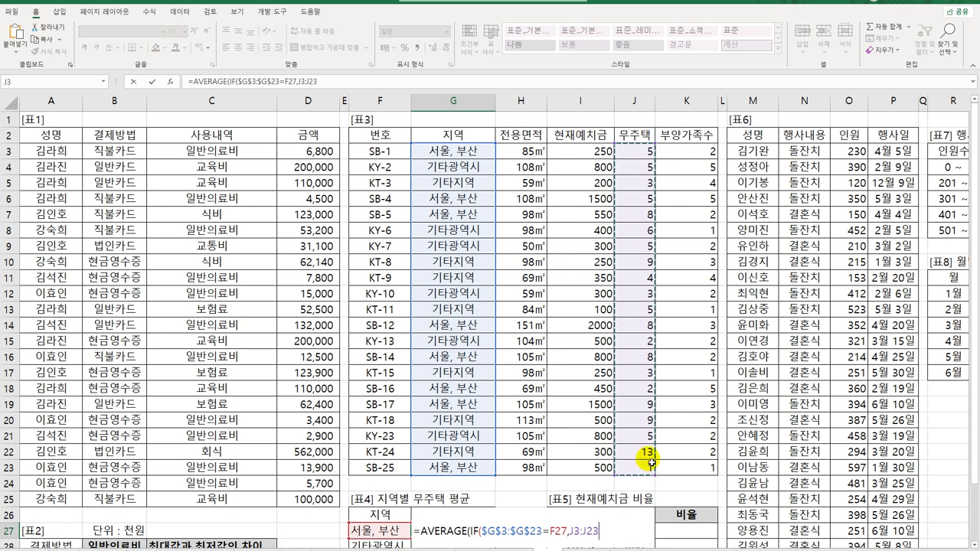
key(F4)
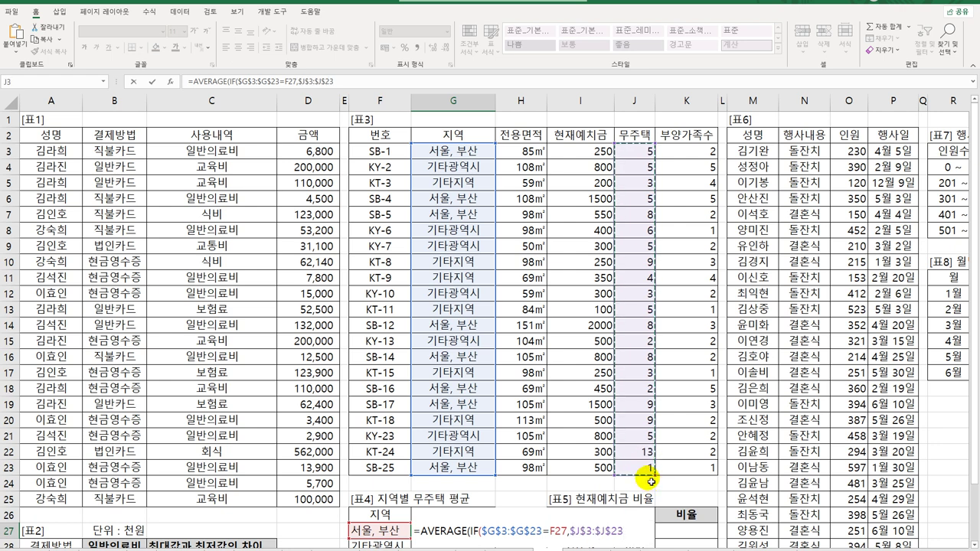
text()))
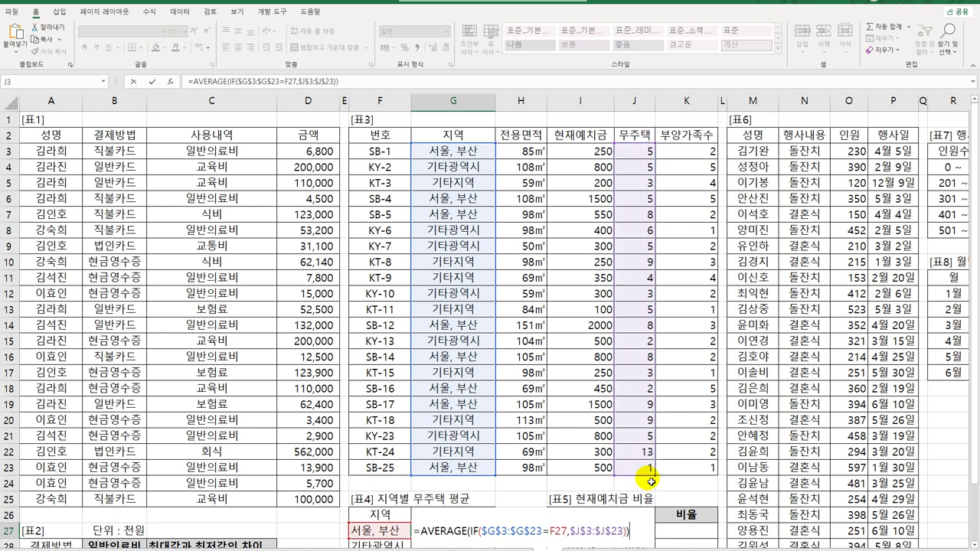
key(ctrl+shift+Return)
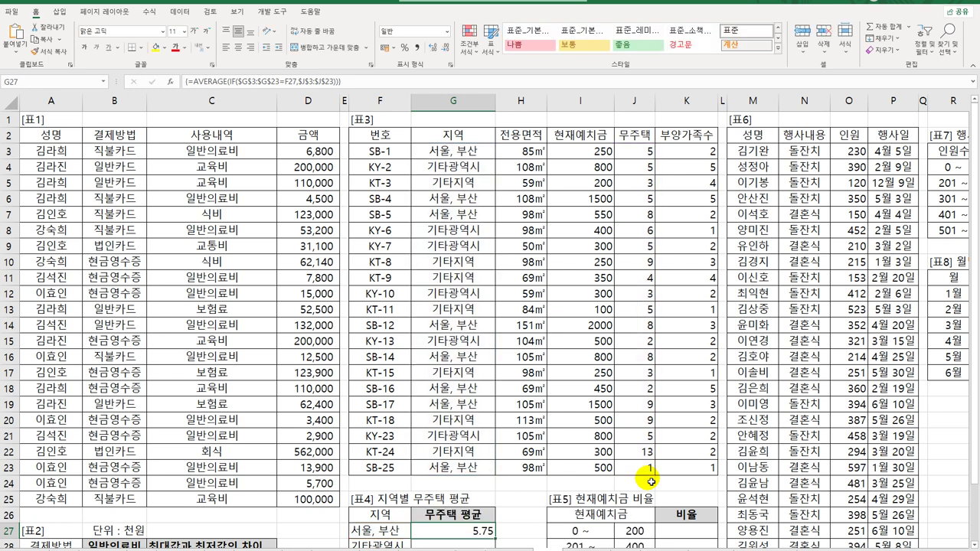
scroll(547, 451, down, 3)
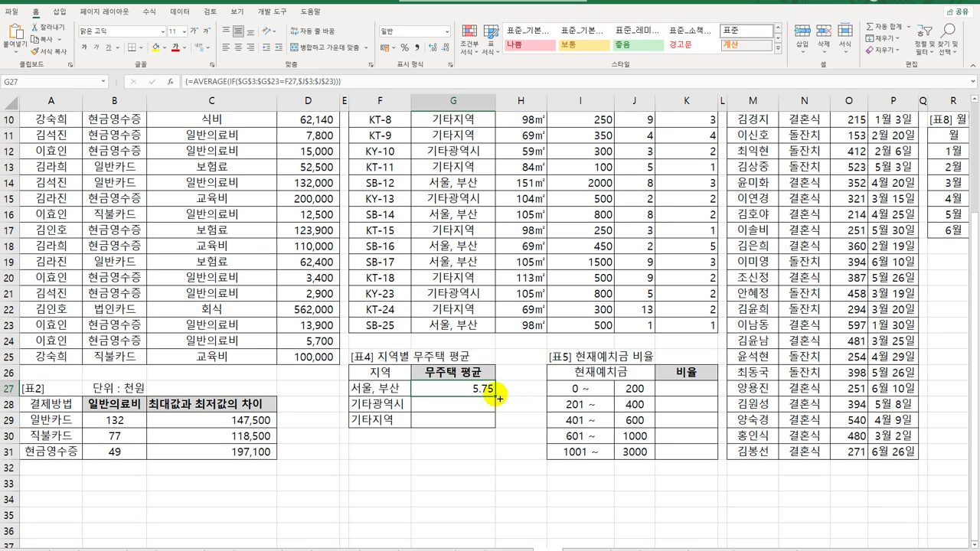
drag(494, 396, 495, 427)
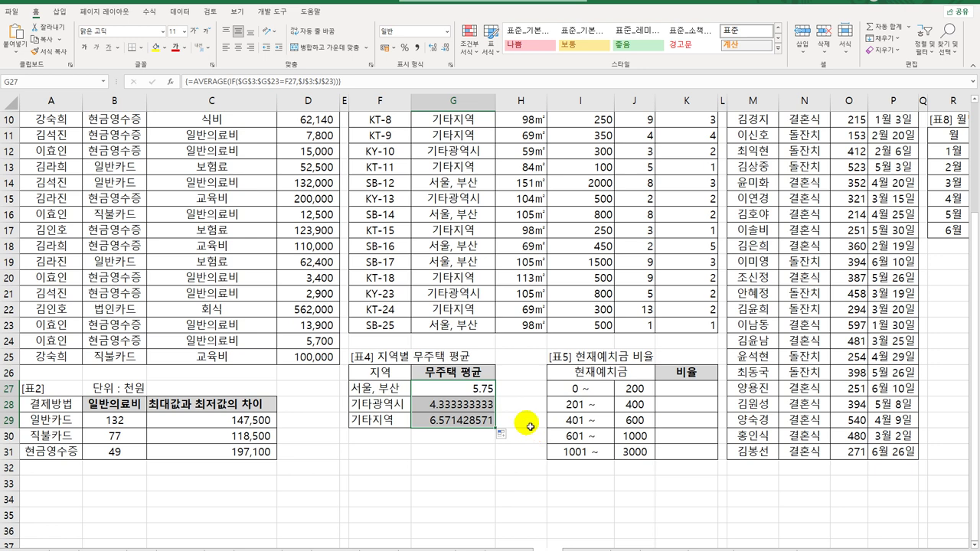
Edit the G27 무주택 평균 formula to nest the AVERAGE inside a REPT function
click(477, 391)
double_click(471, 390)
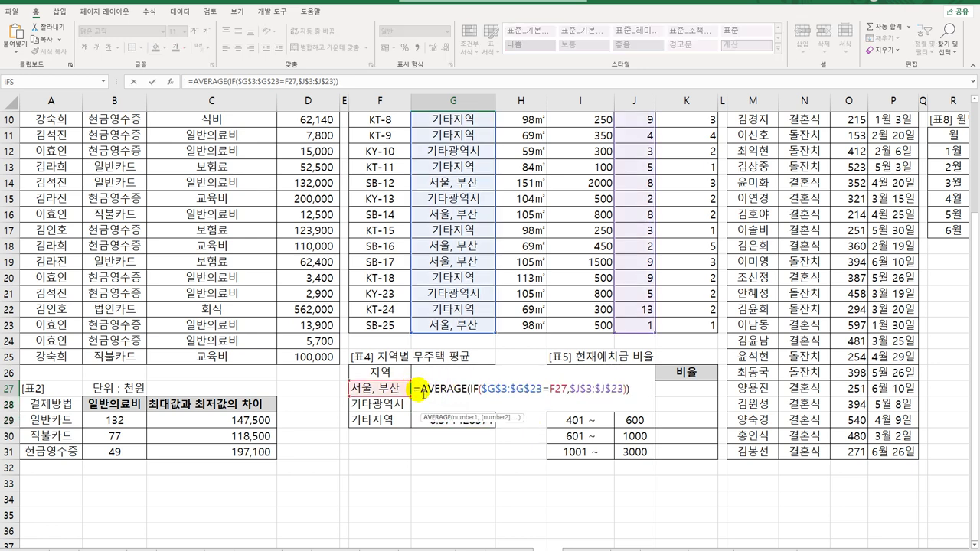
text(rept)
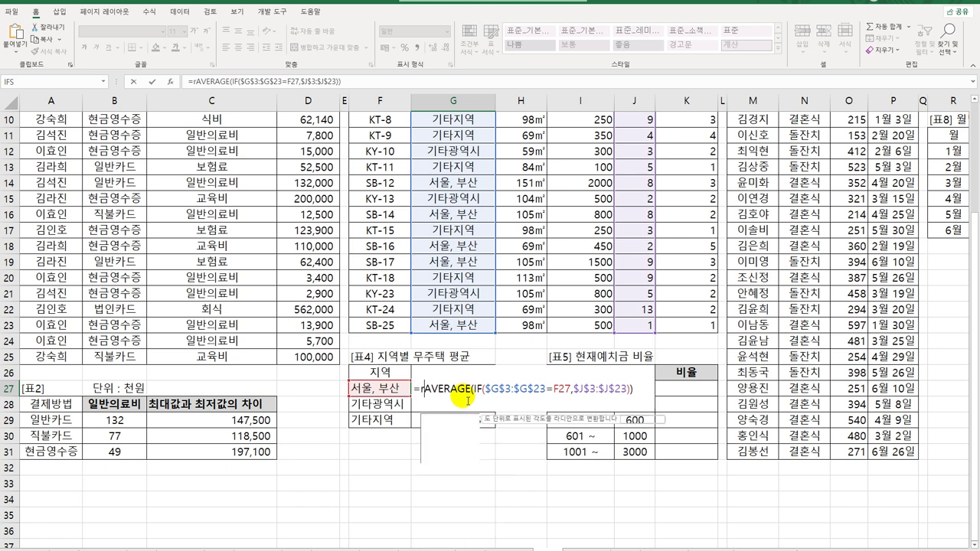
key(Tab)
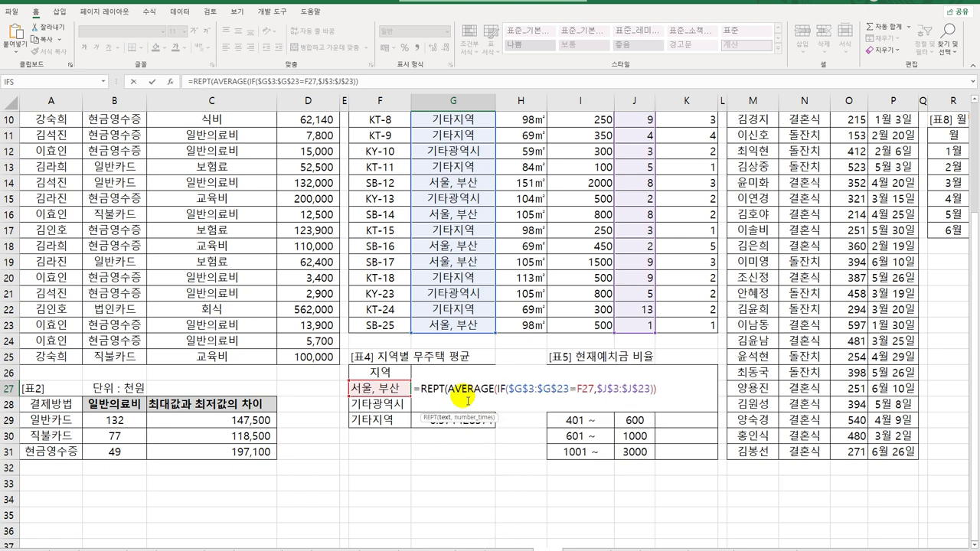
Insert "■" as the REPT text argument in G27, followed by a comma before AVERAGE
text(")
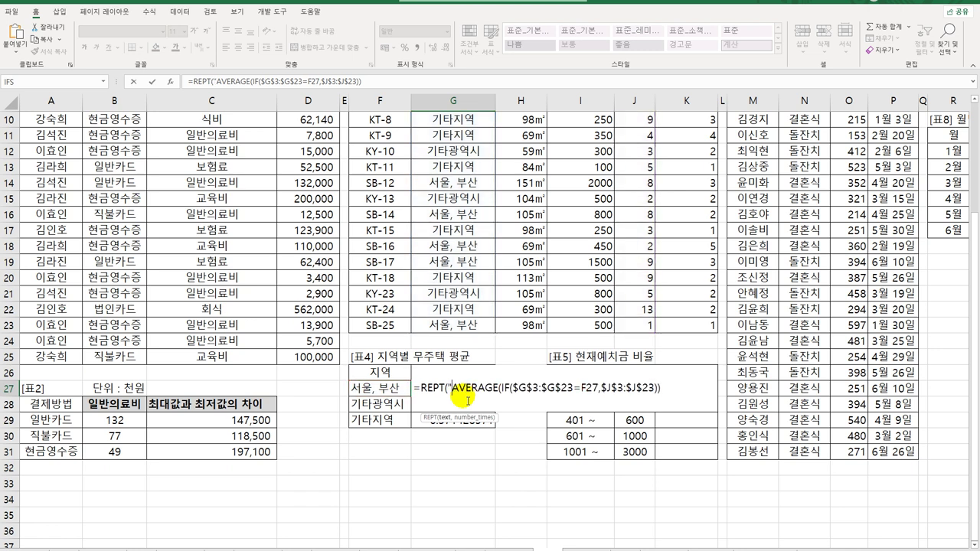
text(a)
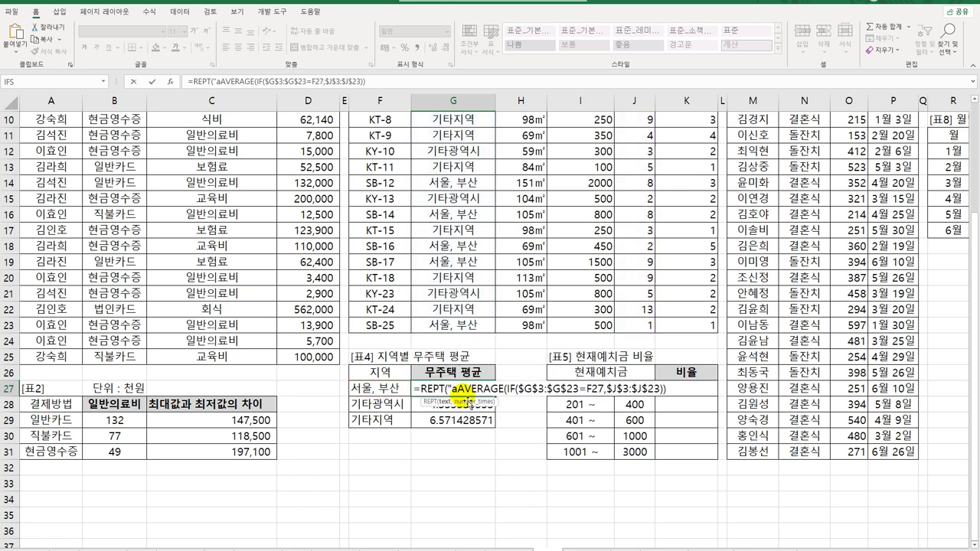
key(BackSpace)
key(Hangul)
text(ㅁ)
key(Hangul_Hanja)
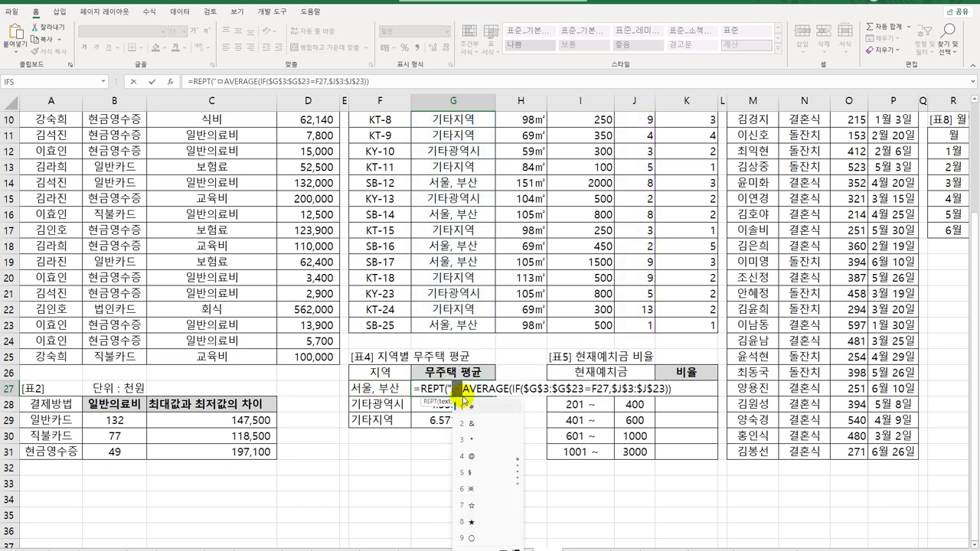
click(501, 545)
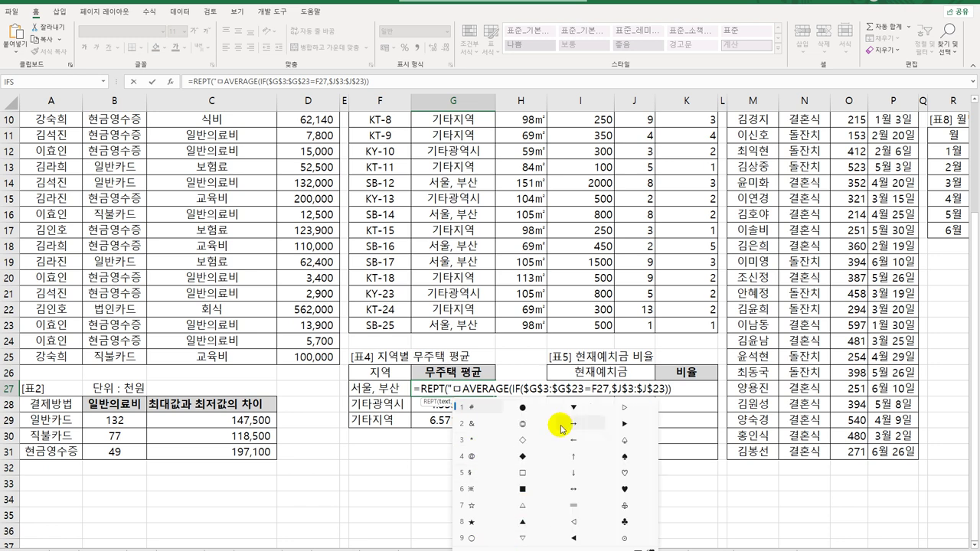
click(524, 488)
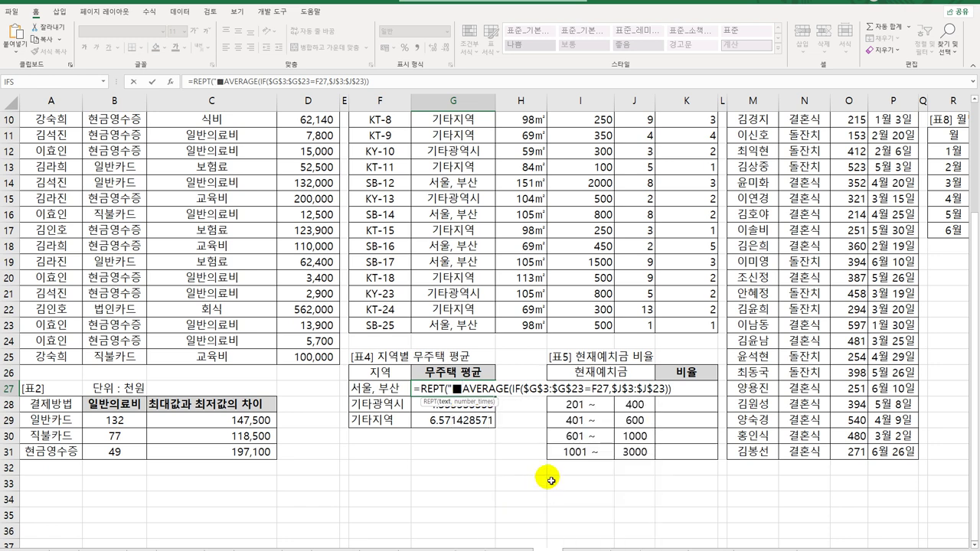
text(",)
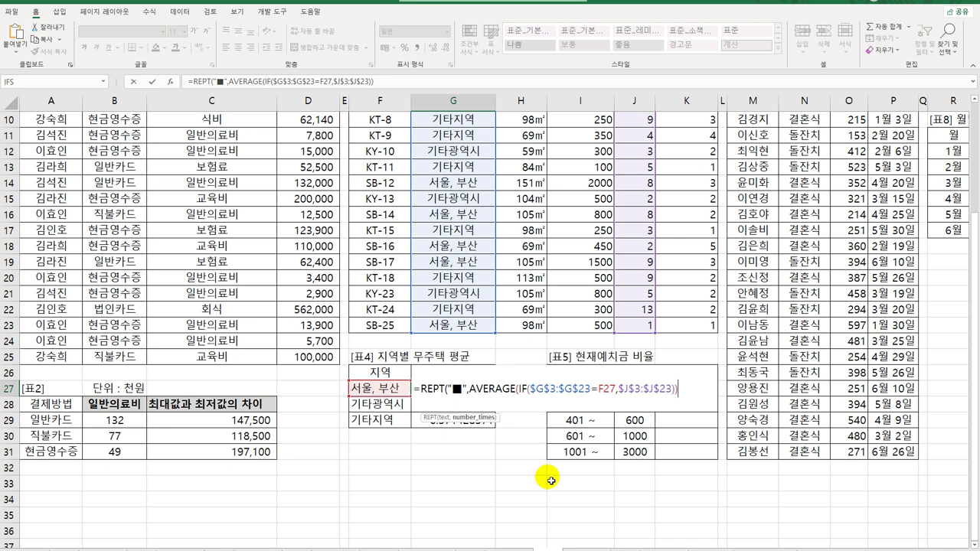
Close the REPT formula, apply it as an array formula in G27, and fill it down through G29
text())
key(ctrl+shift+Return)
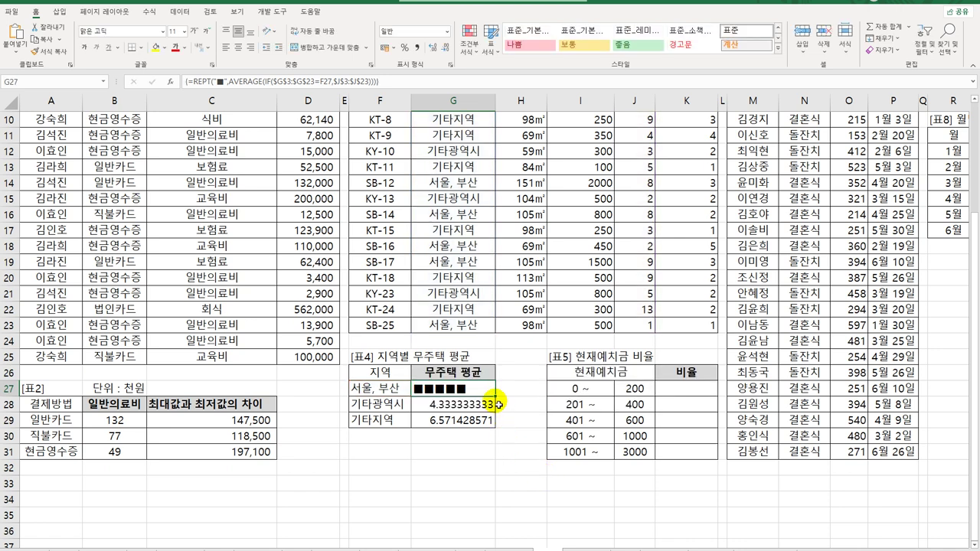
drag(494, 395, 493, 421)
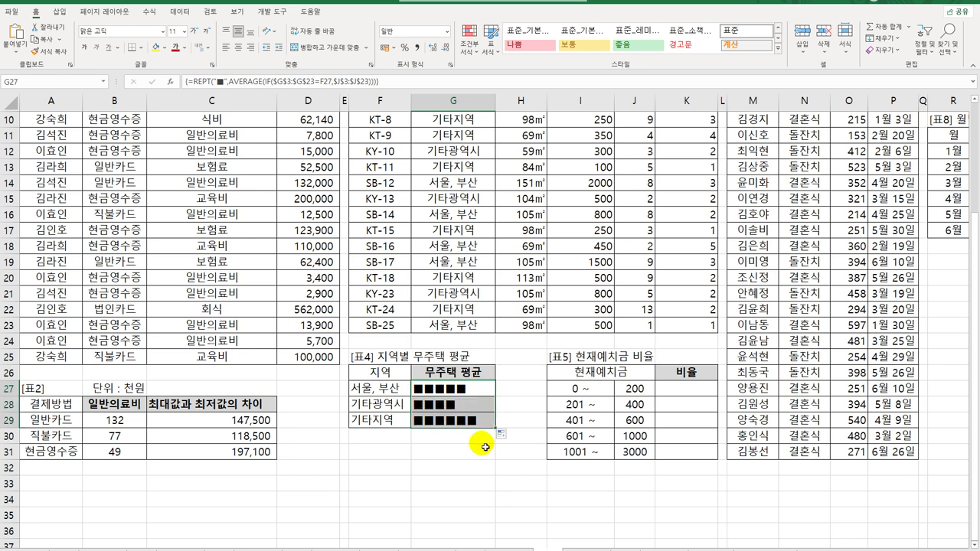
click(462, 388)
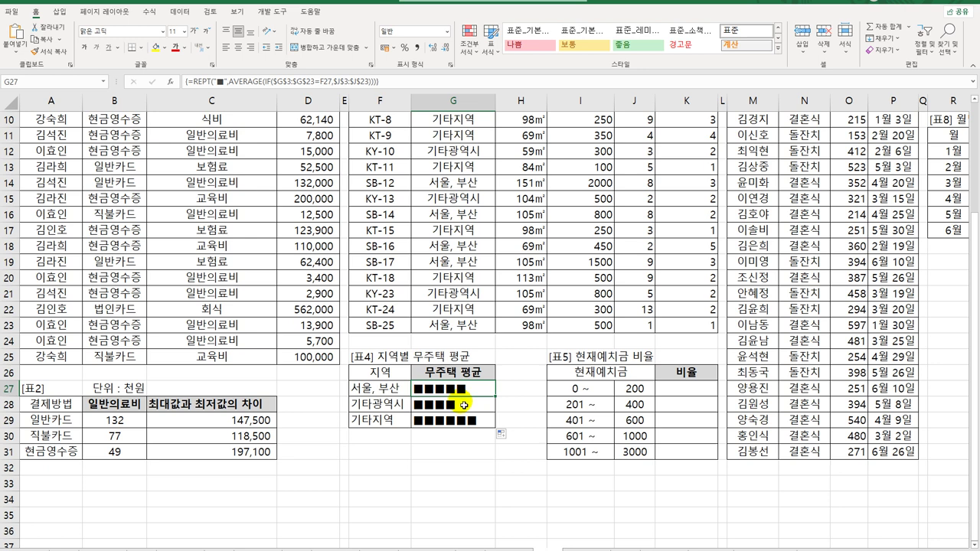
Examine the 현재예치금 column of [표3] and the range bounds I27:J31 and 비율 cells K27:K31 of [표5]
click(686, 388)
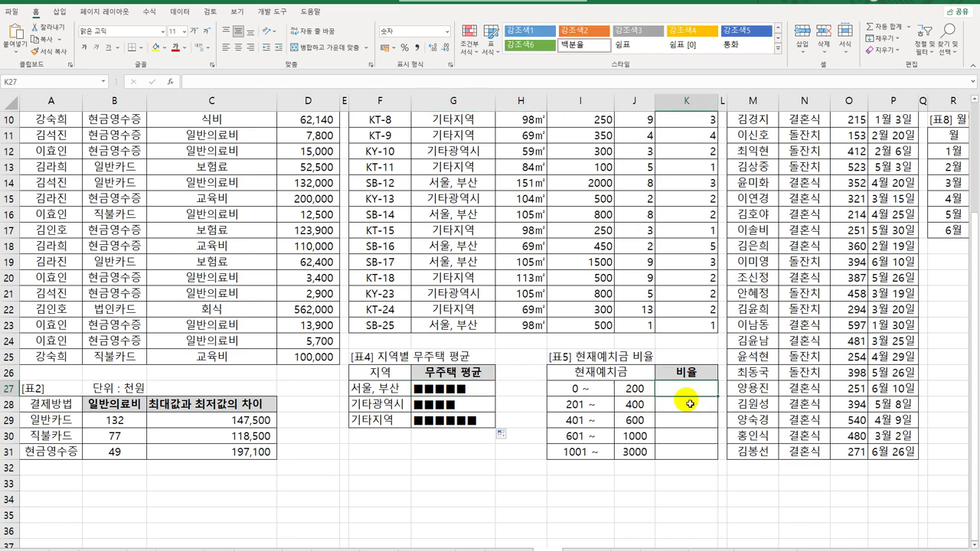
scroll(693, 404, up, 3)
click(586, 152)
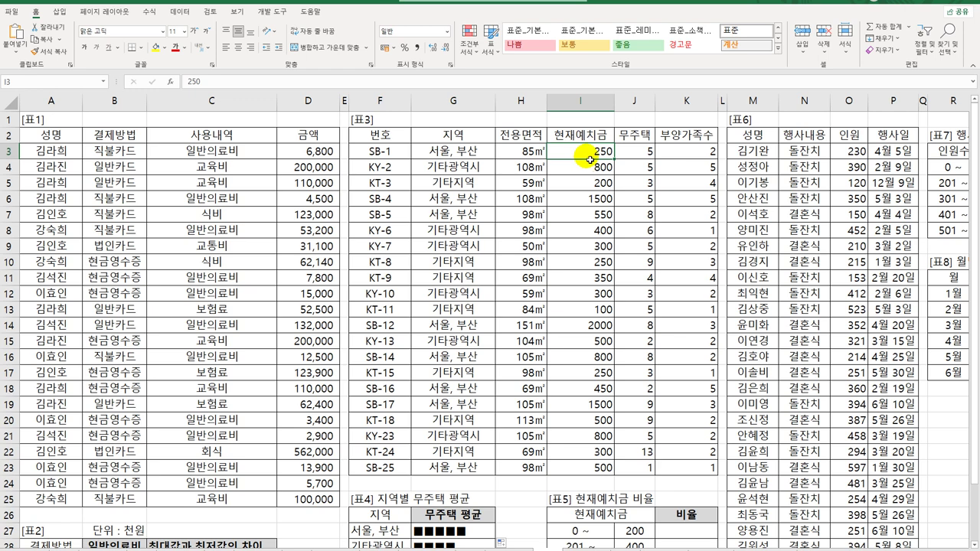
scroll(618, 283, down, 3)
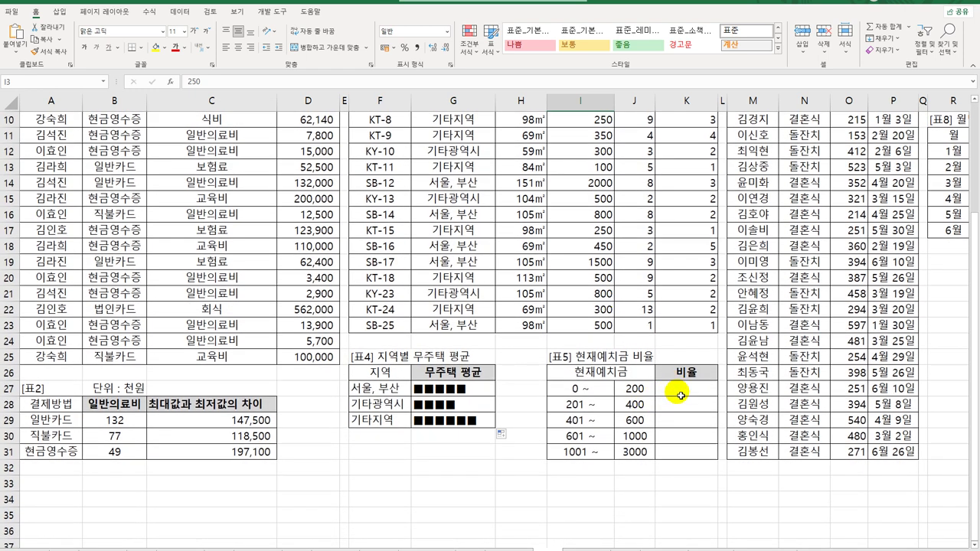
drag(686, 388, 688, 452)
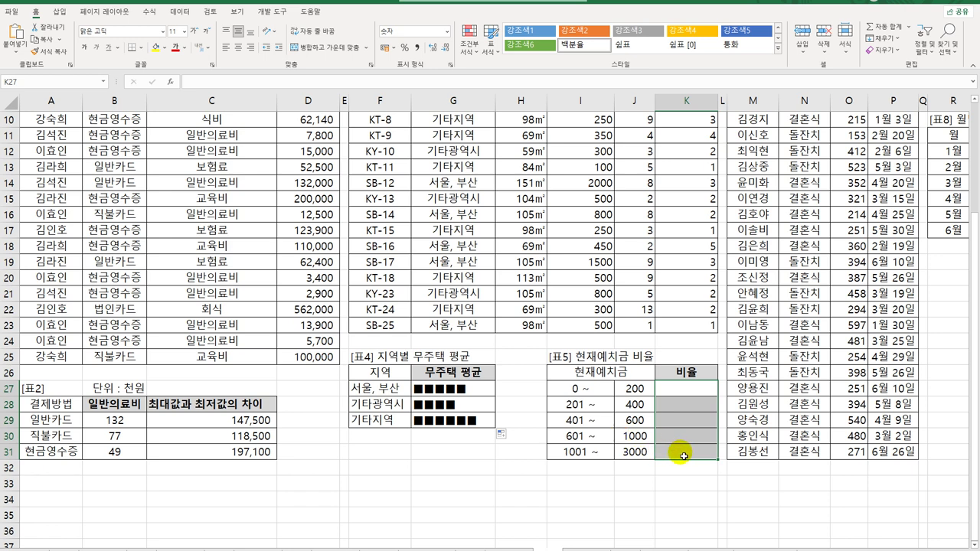
click(683, 388)
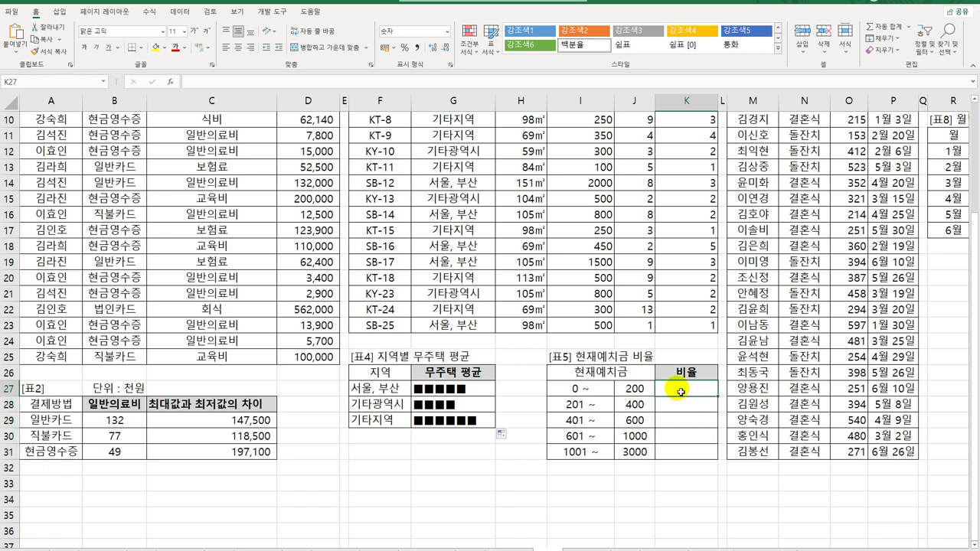
drag(683, 388, 682, 455)
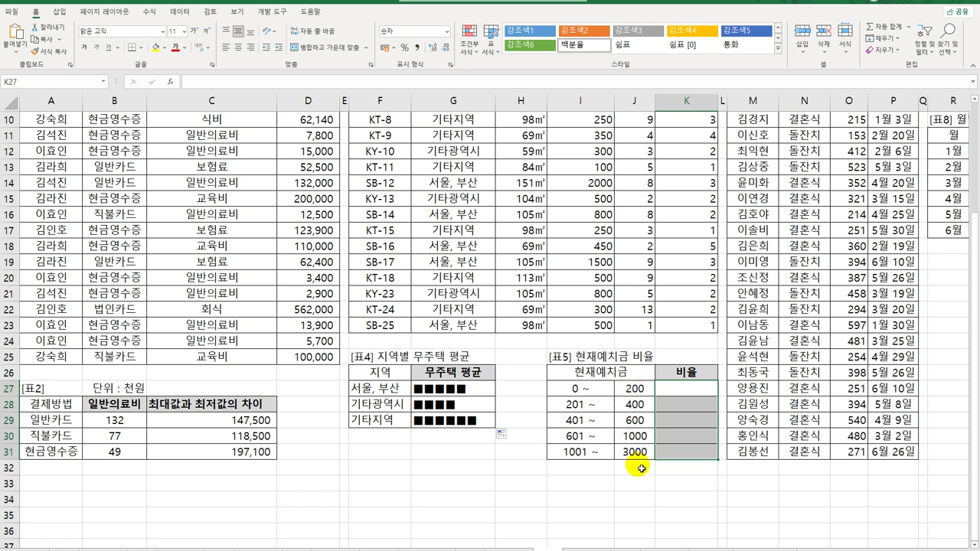
drag(586, 389, 586, 452)
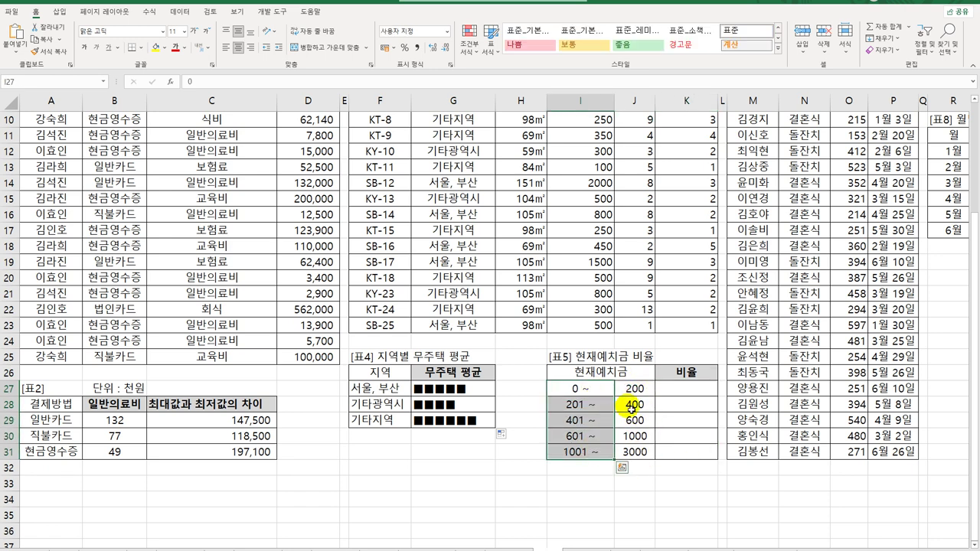
drag(635, 389, 635, 451)
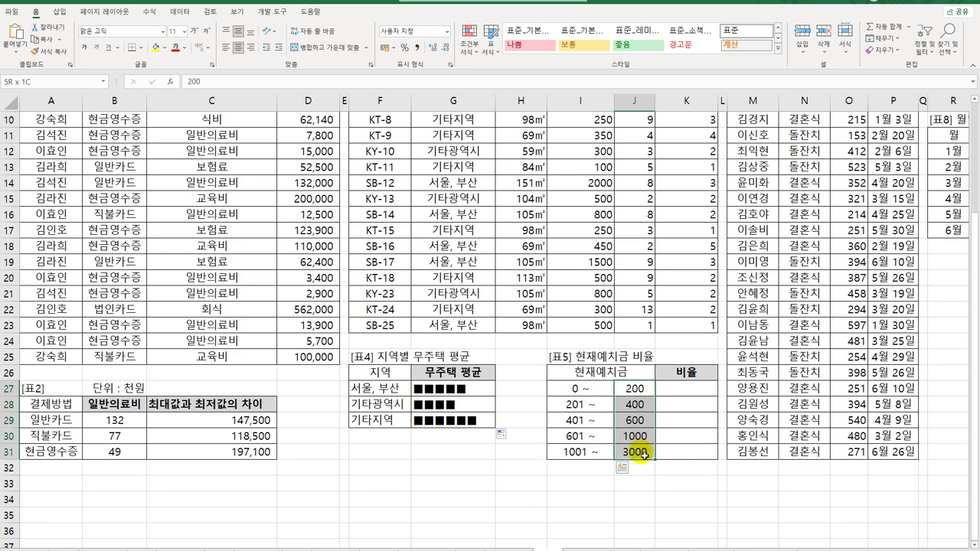
click(678, 392)
Compare individual 현재예치금 values in [표3] with the 0~200 and 201~400 ranges in [표5]
scroll(674, 409, up, 3)
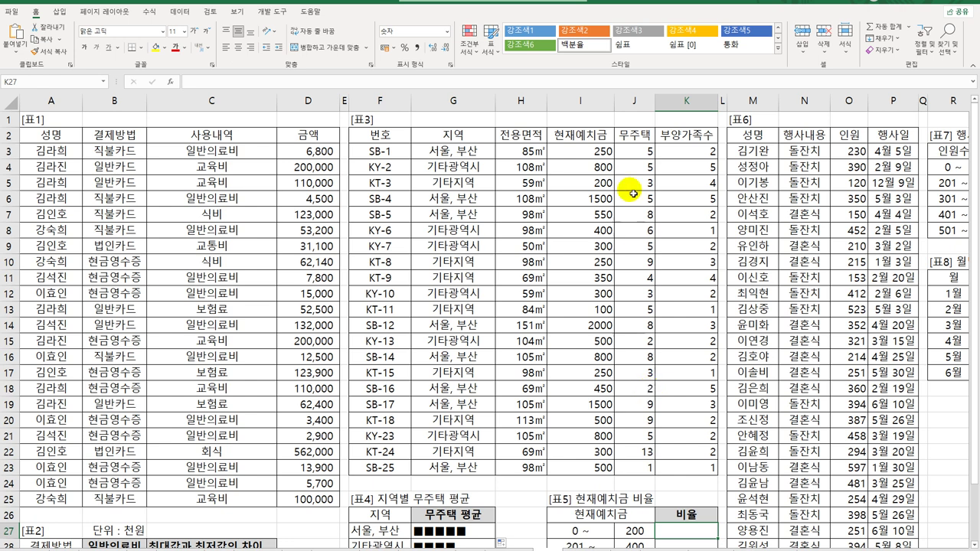
click(596, 150)
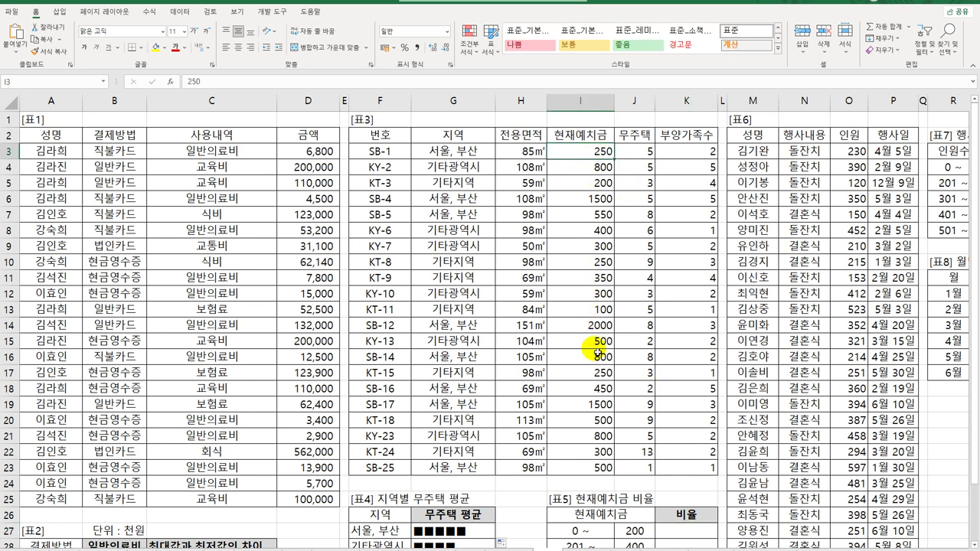
click(602, 312)
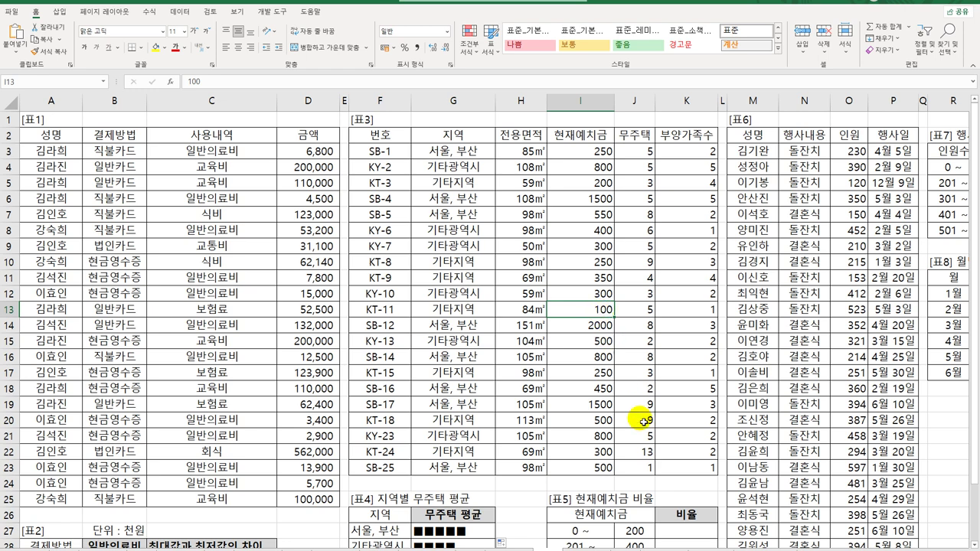
click(635, 531)
scroll(658, 475, down, 3)
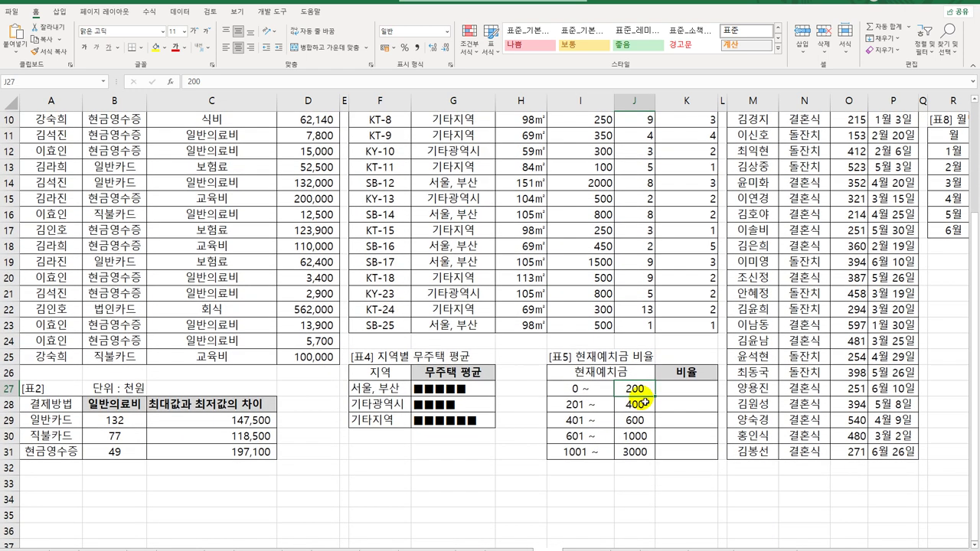
scroll(634, 449, up, 3)
click(603, 153)
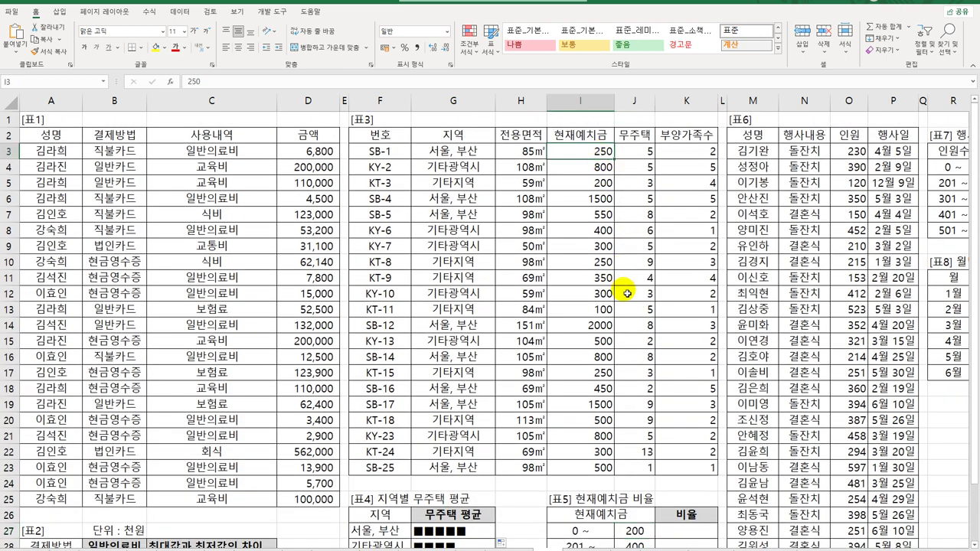
scroll(627, 313, down, 3)
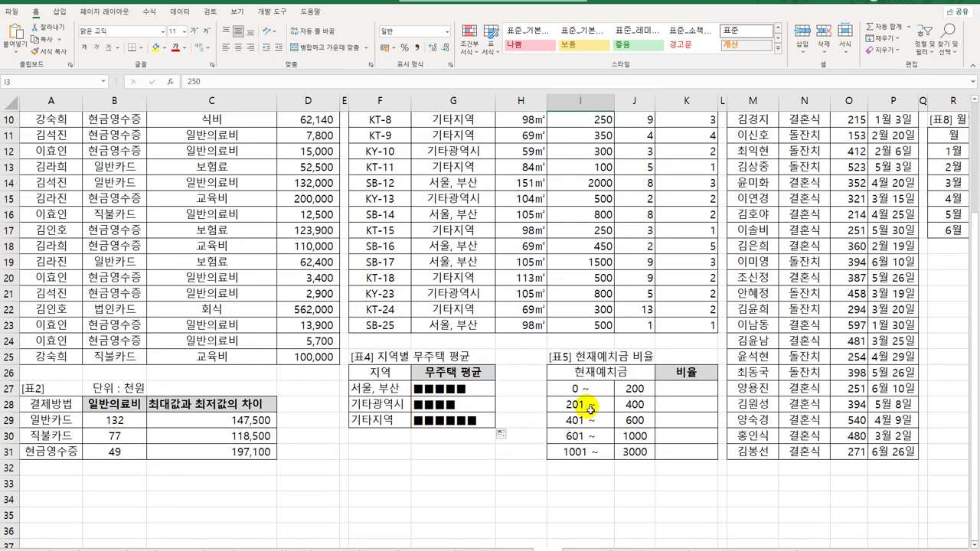
drag(578, 406, 634, 406)
click(635, 407)
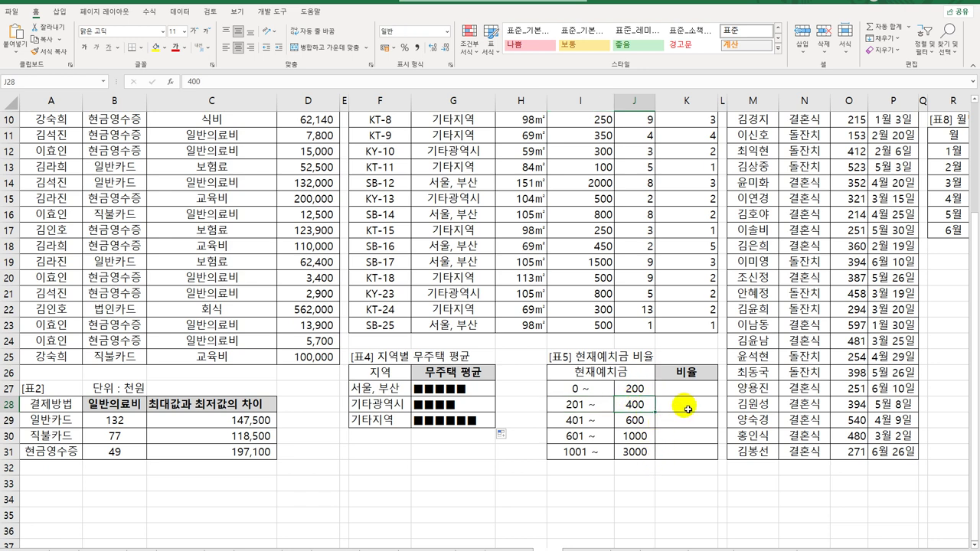
Begin a FREQUENCY formula for the whole 비율 range K27:K31 in [표5]
click(671, 389)
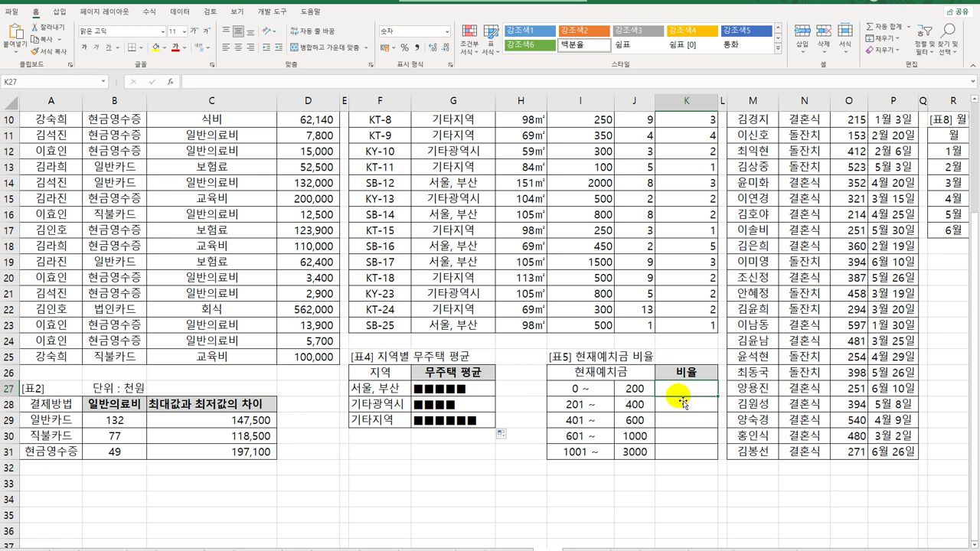
drag(675, 392, 675, 453)
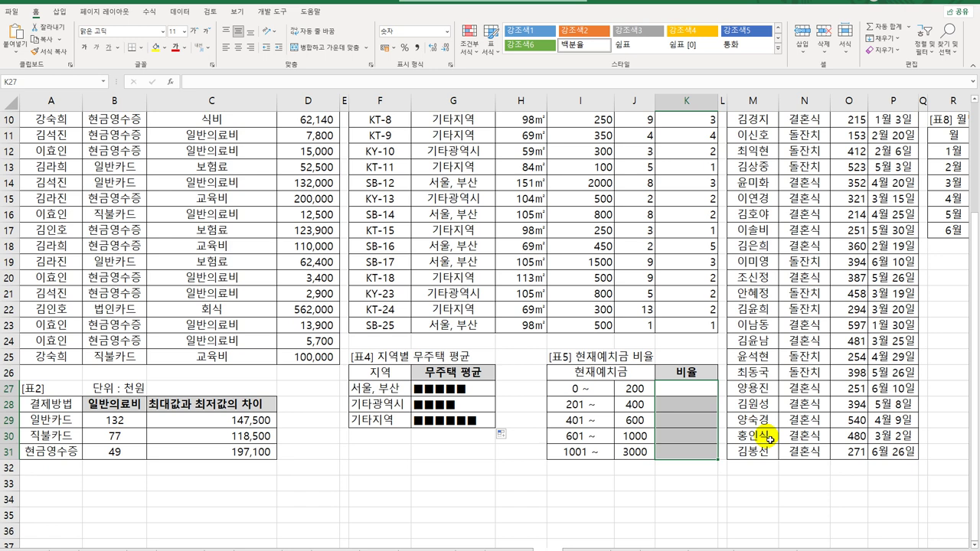
text(=fr)
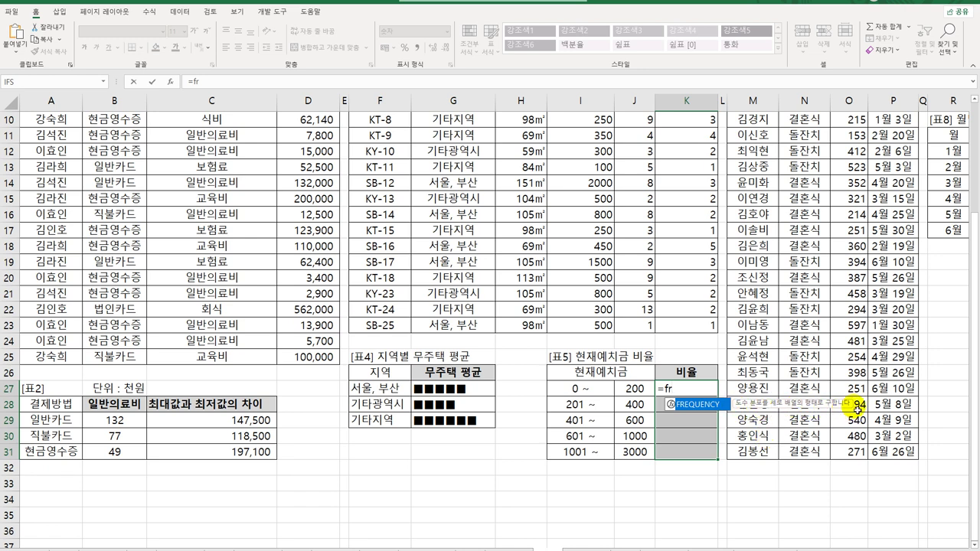
key(Tab)
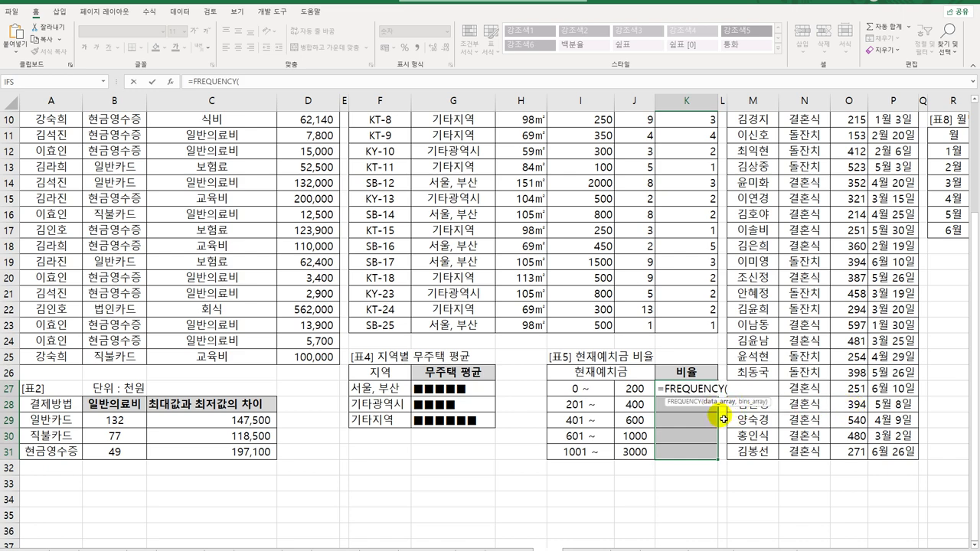
Fill the FREQUENCY arguments with the 현재예치금 data I3:I23 and the upper bounds J27:J31
scroll(665, 450, up, 3)
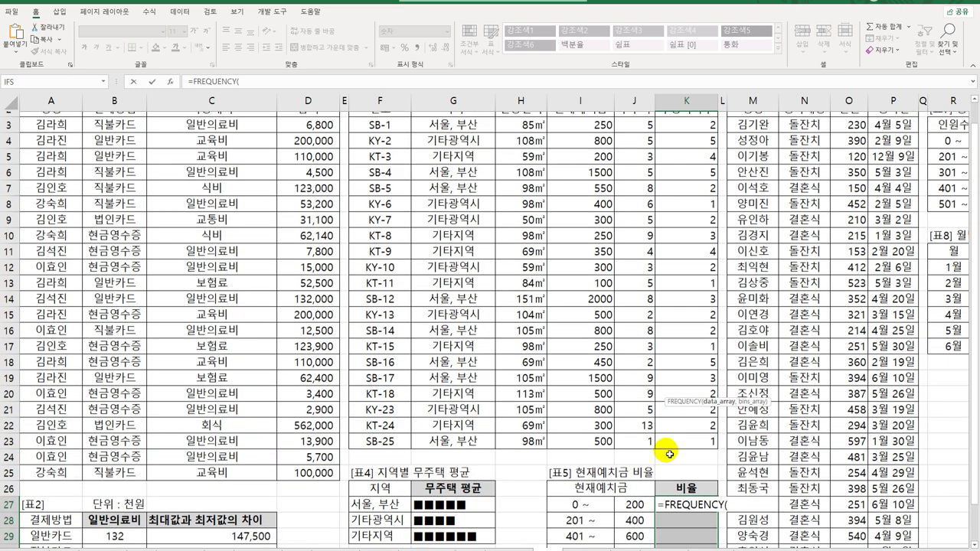
drag(587, 151, 601, 469)
scroll(742, 420, down, 3)
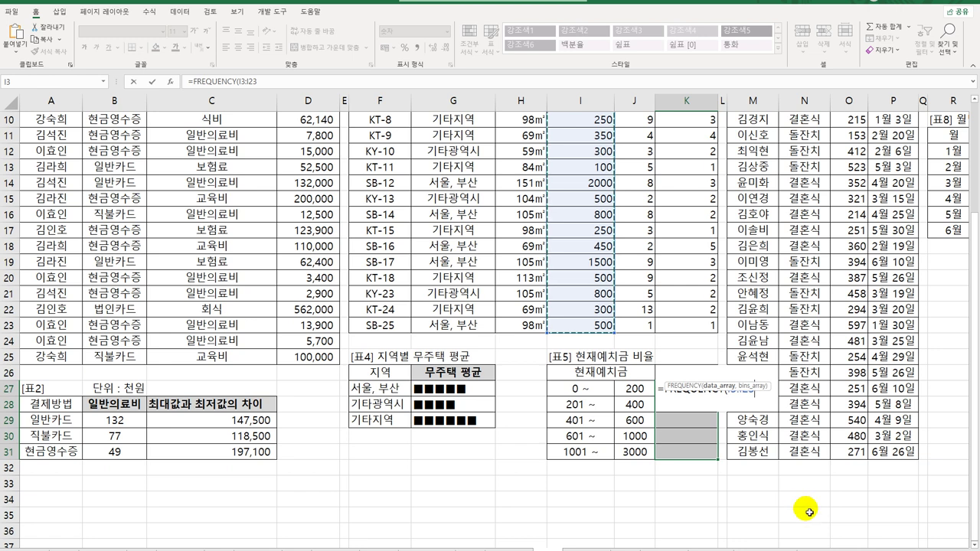
text(,)
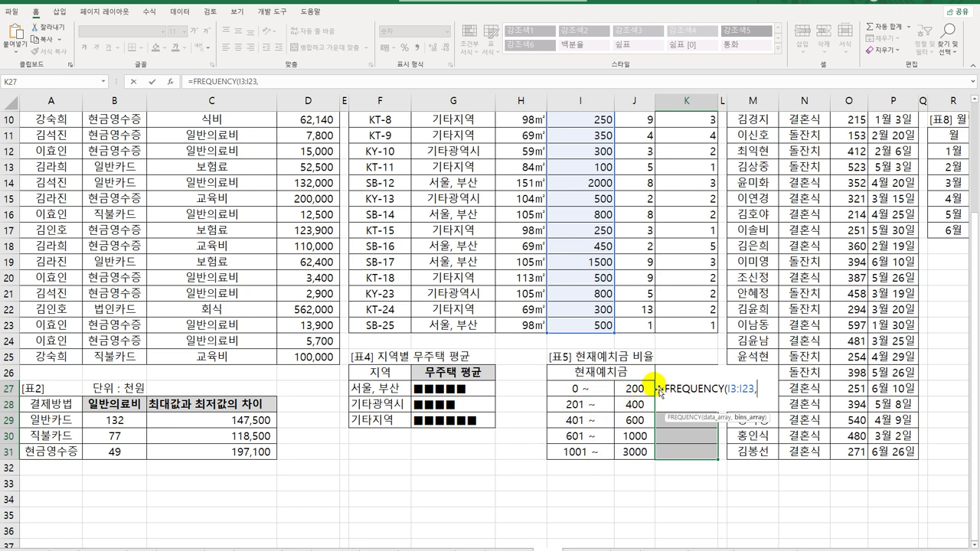
drag(642, 388, 646, 452)
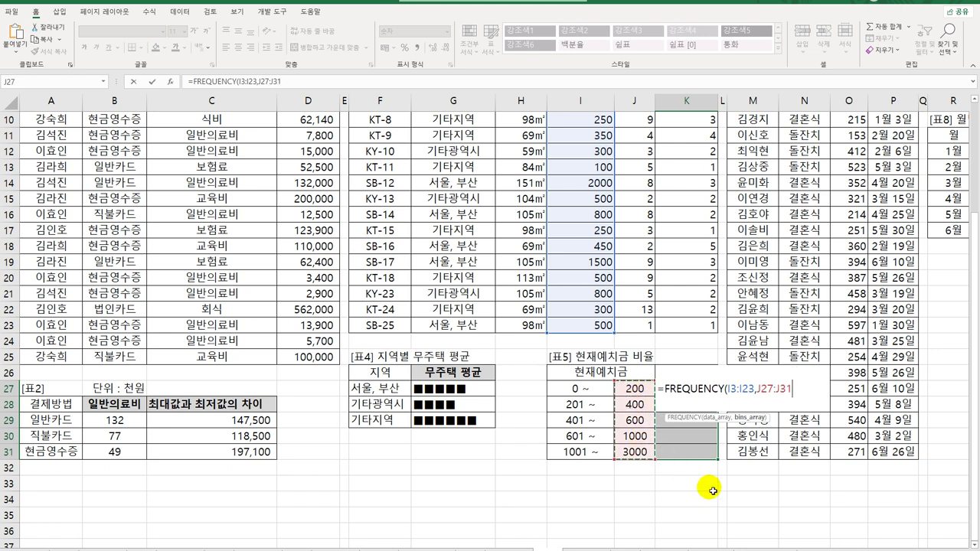
Enter the FREQUENCY formula in K27:K31 as an array formula and check its counts against 현재예치금 values in [표3]
text())
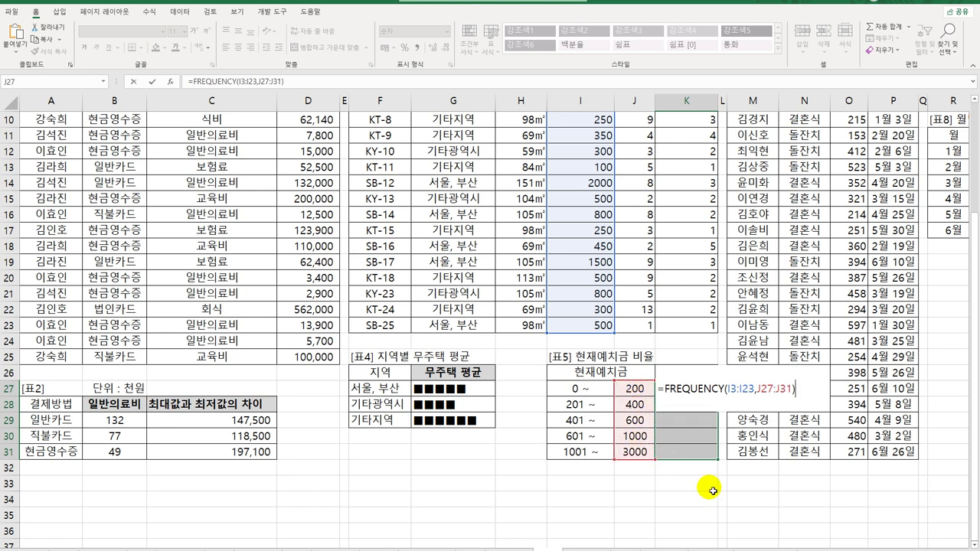
key(ctrl+shift+Return)
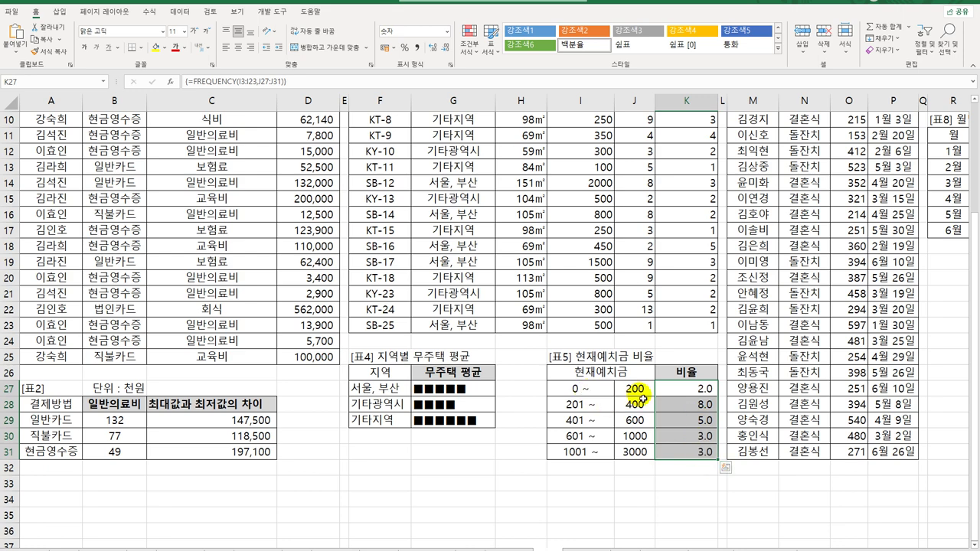
scroll(611, 325, up, 3)
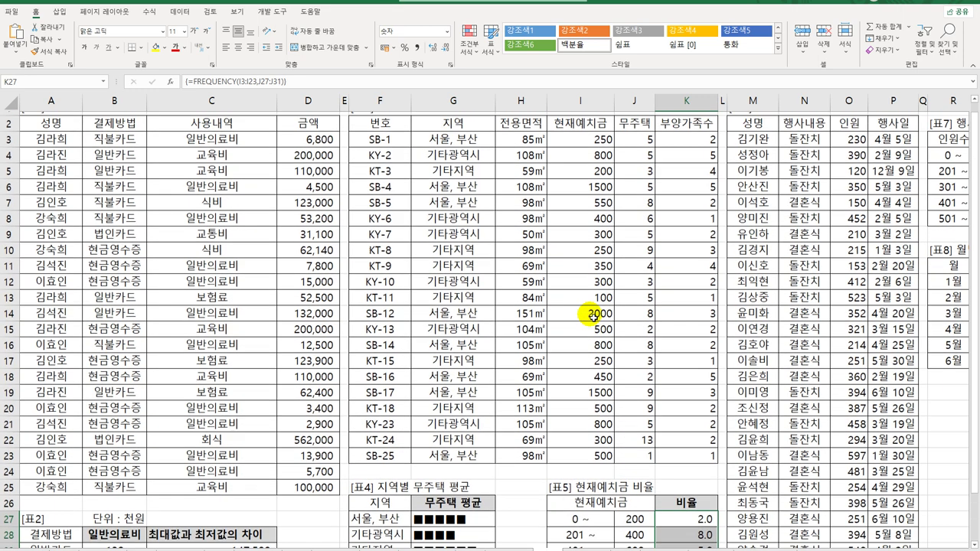
click(611, 324)
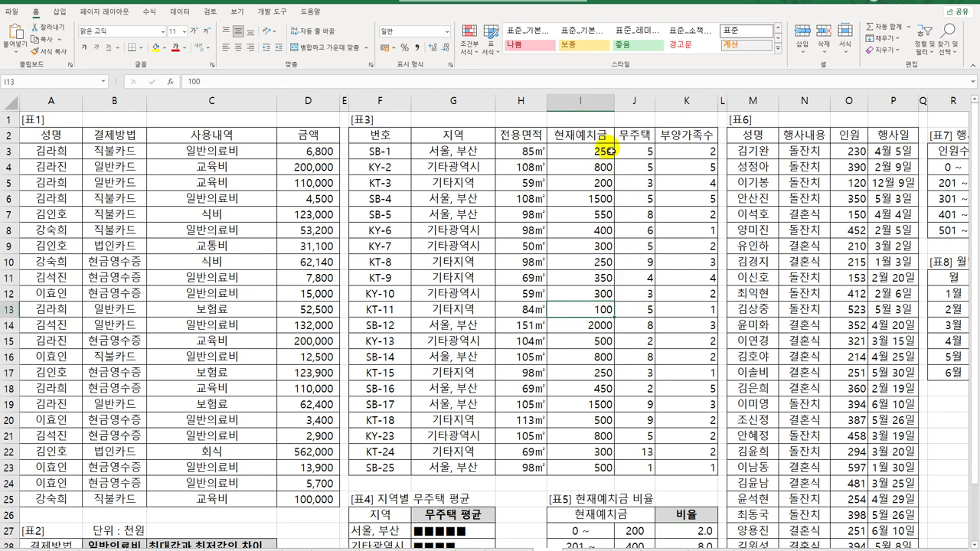
click(601, 184)
scroll(689, 460, down, 3)
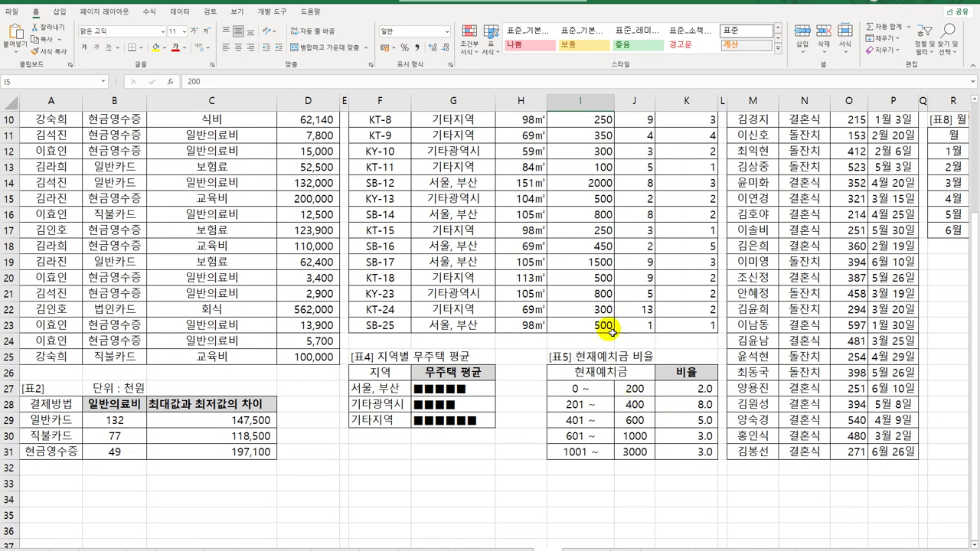
click(599, 310)
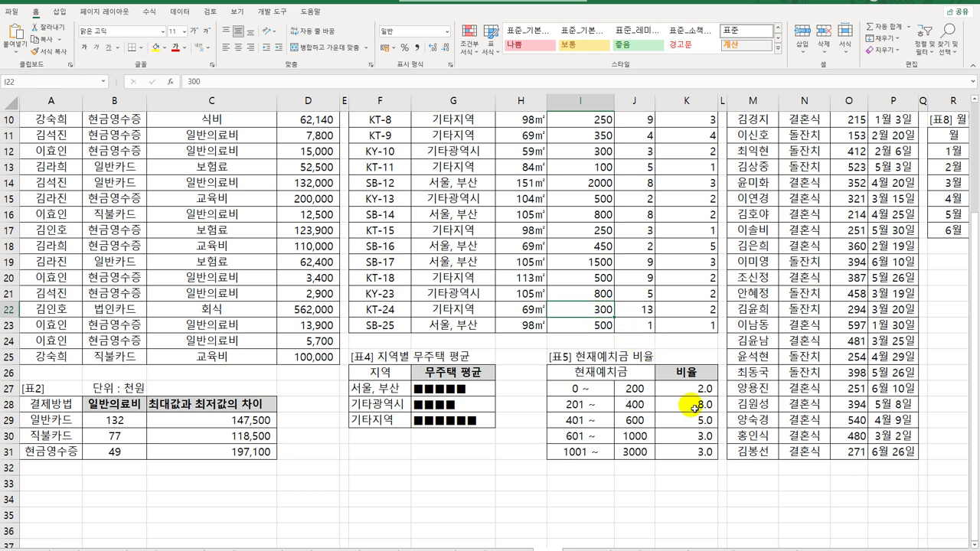
Extend the K27:K31 array formula to a percentage by dividing the FREQUENCY result by COUNT(I3:I23) and multiplying by 100
drag(693, 388, 695, 452)
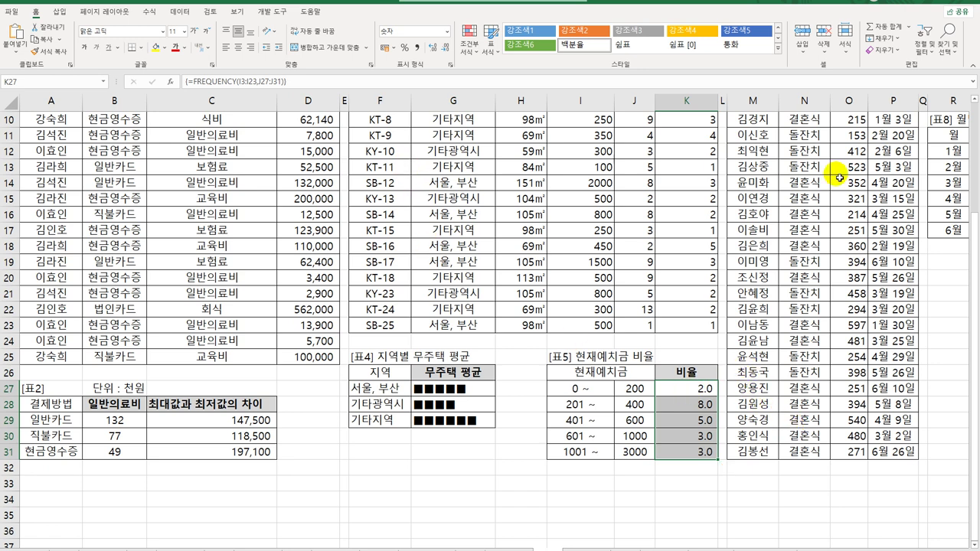
click(467, 82)
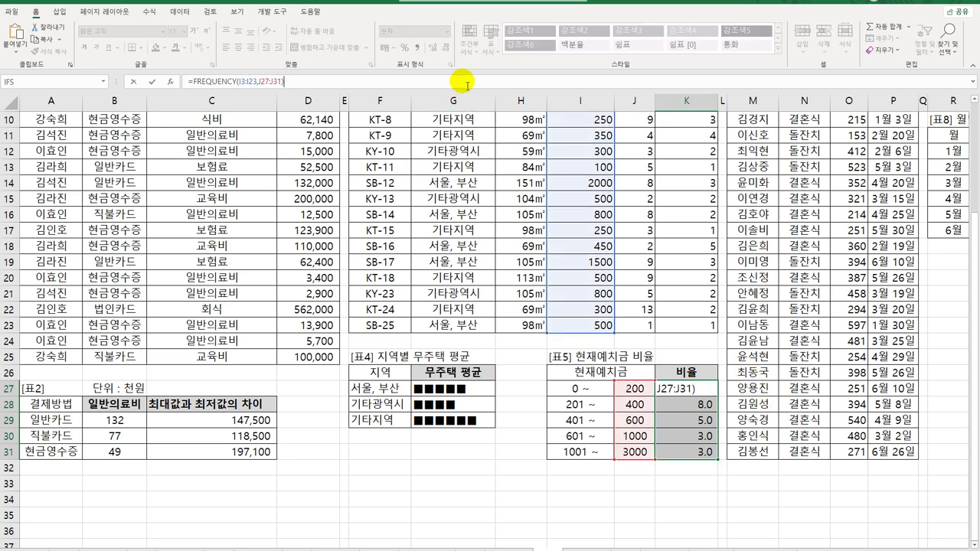
text(/)
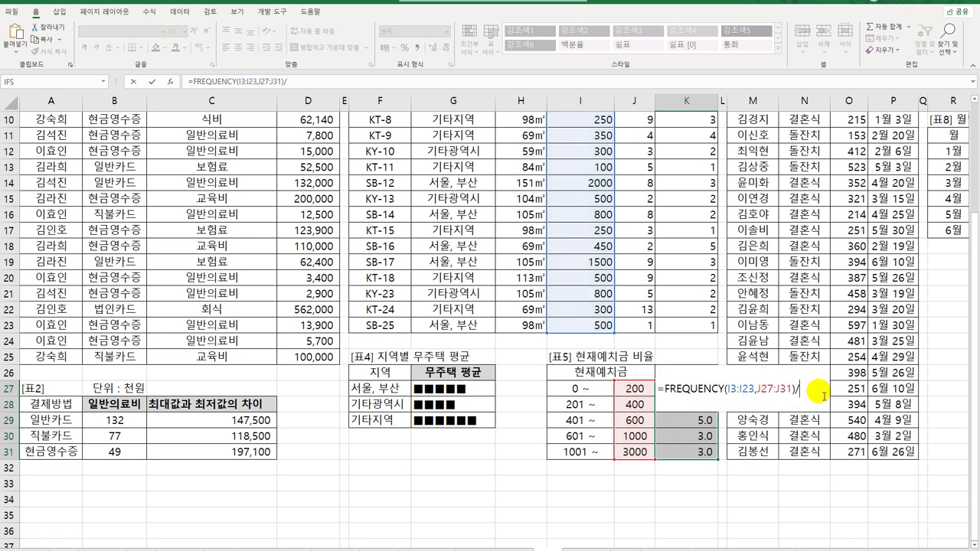
text(COUNT()
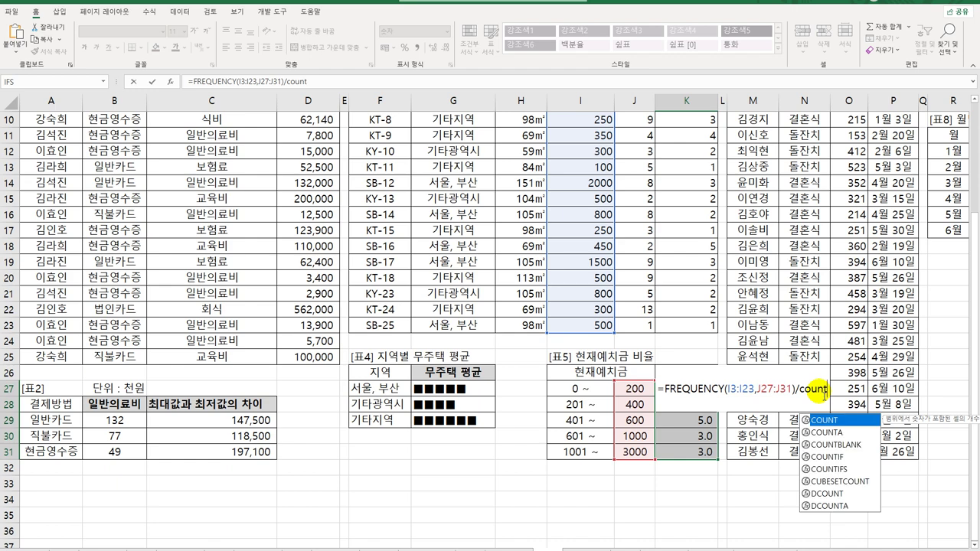
scroll(586, 278, up, 3)
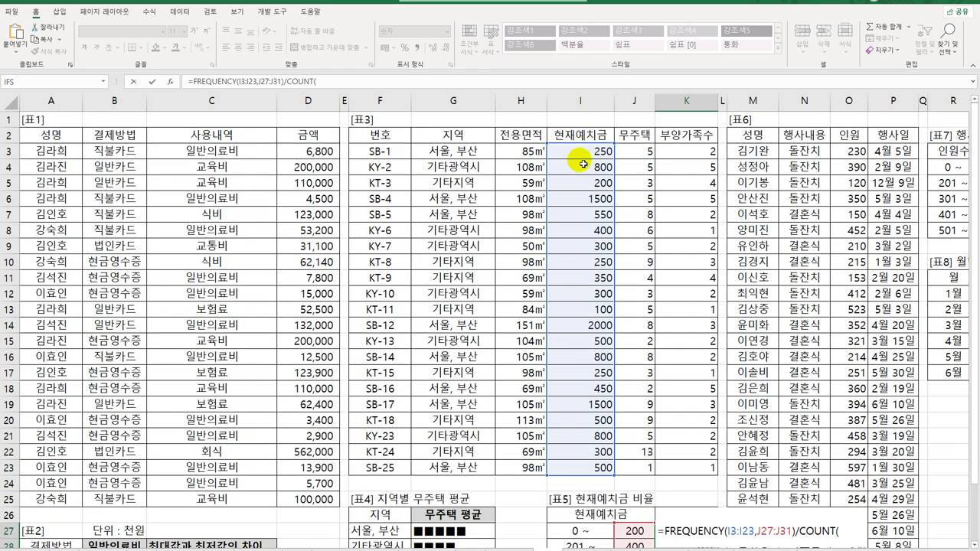
drag(578, 152, 590, 462)
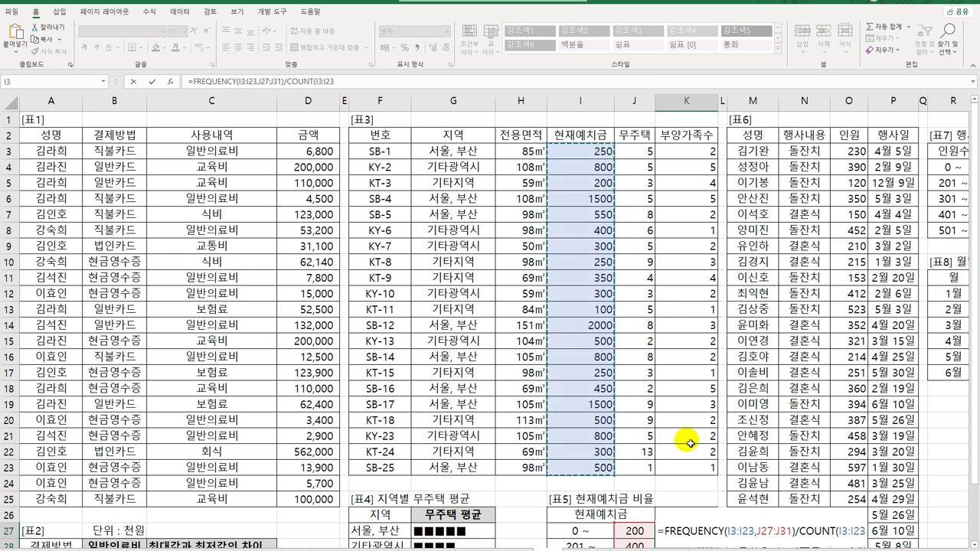
text())
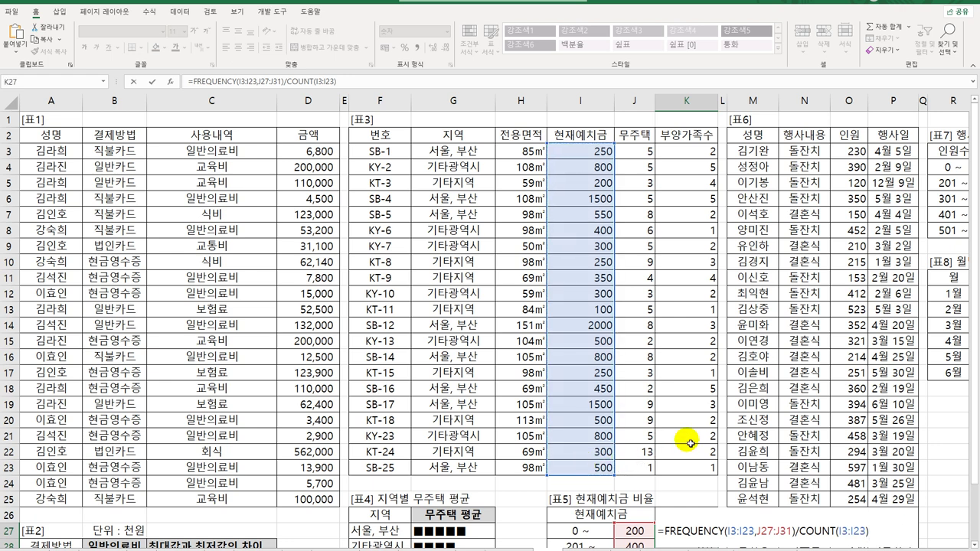
text(*100)
key(ctrl+shift+Return)
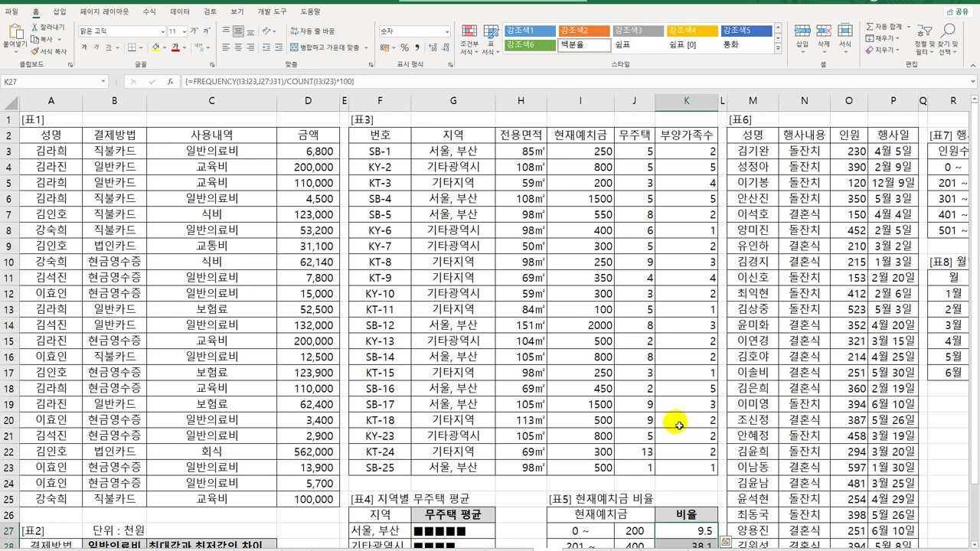
scroll(685, 428, down, 3)
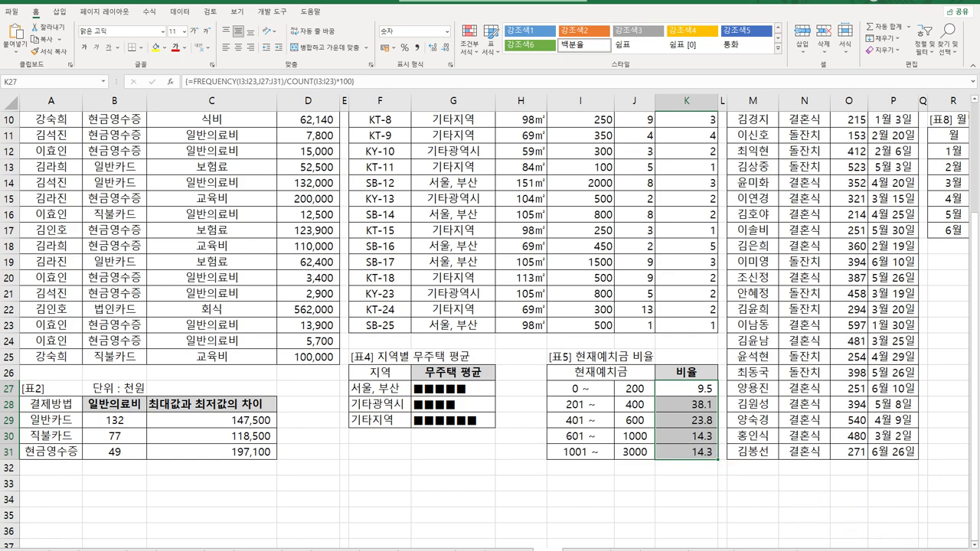
Begin a FREQUENCY formula with a nested IF for the whole 돈잔치 range T4:T8 in [표7]
drag(899, 547, 911, 546)
scroll(852, 431, up, 3)
scroll(822, 192, down, 3)
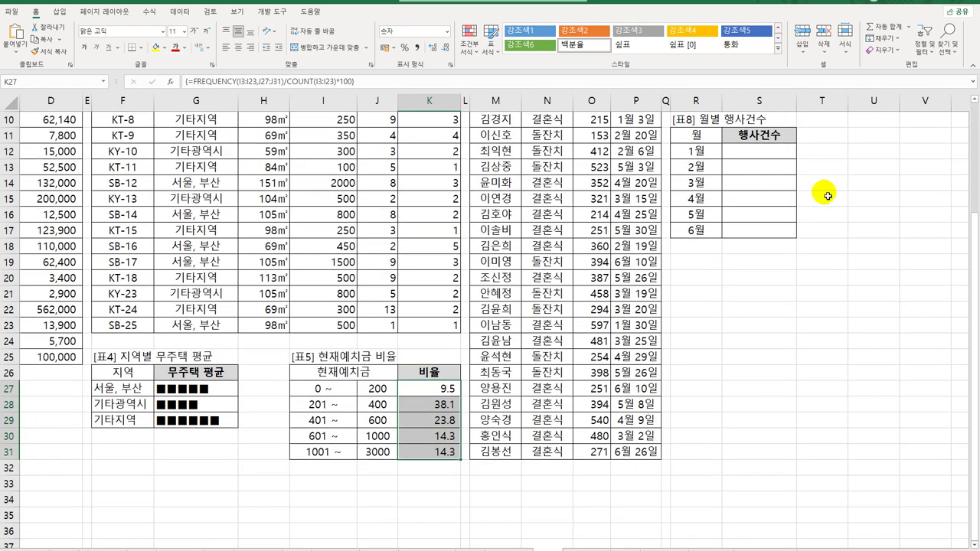
scroll(821, 202, up, 3)
click(829, 175)
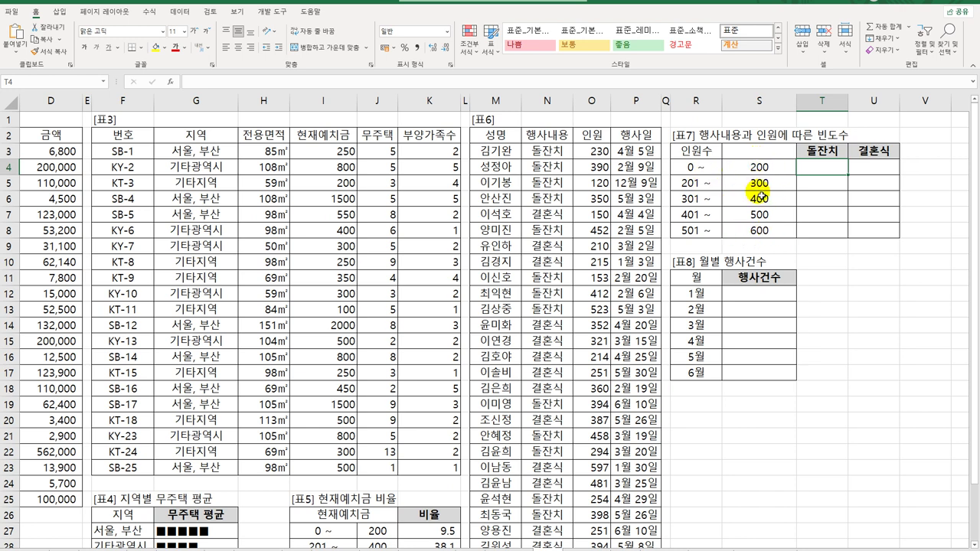
drag(823, 172, 828, 230)
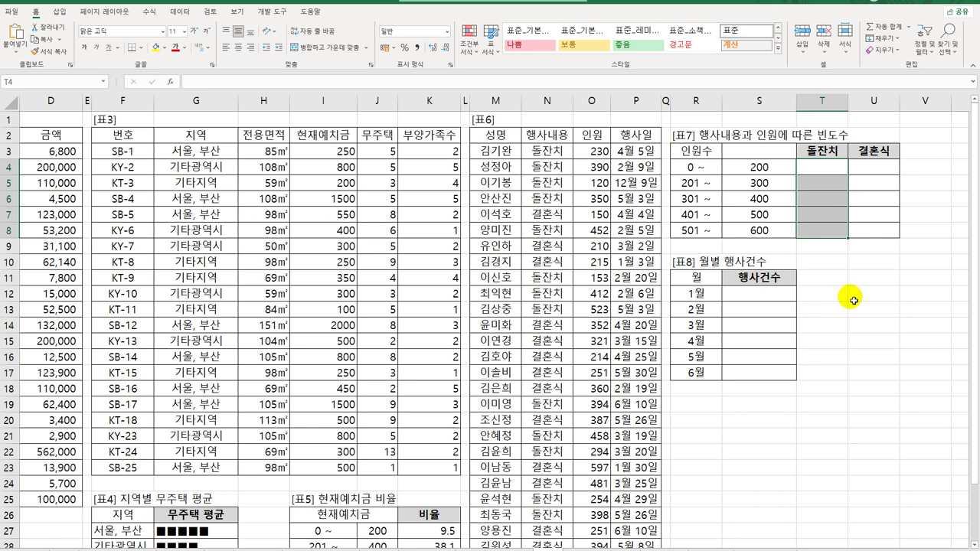
text(=)
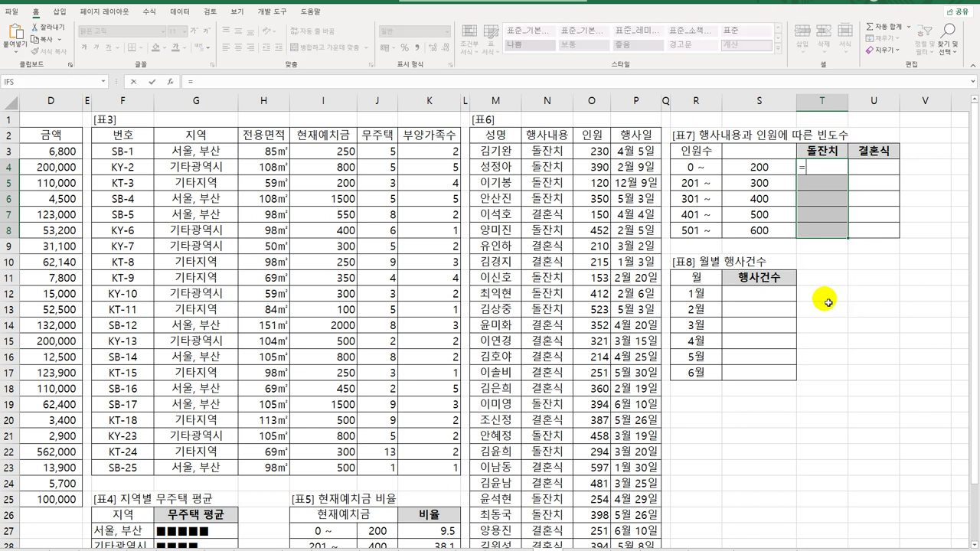
text(FREQUENCY()
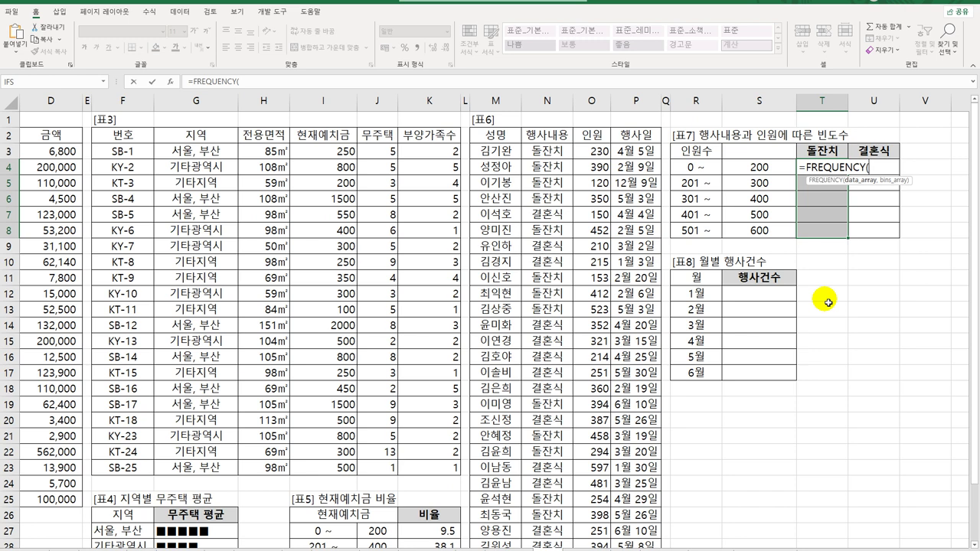
text(IF()
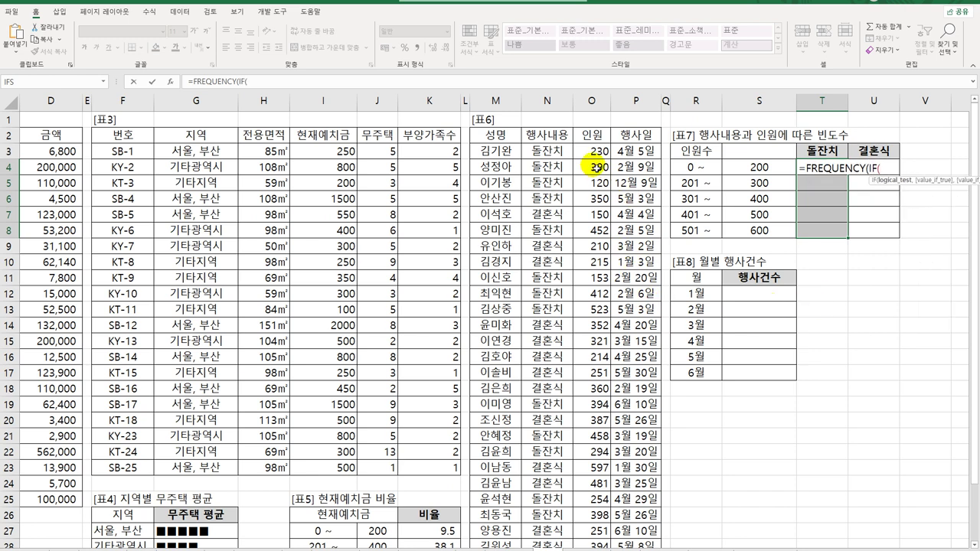
Set the IF condition to compare the absolute 행사내용 range $N$3:$N$31 with the heading cell T3
drag(547, 151, 552, 516)
scroll(681, 429, up, 2)
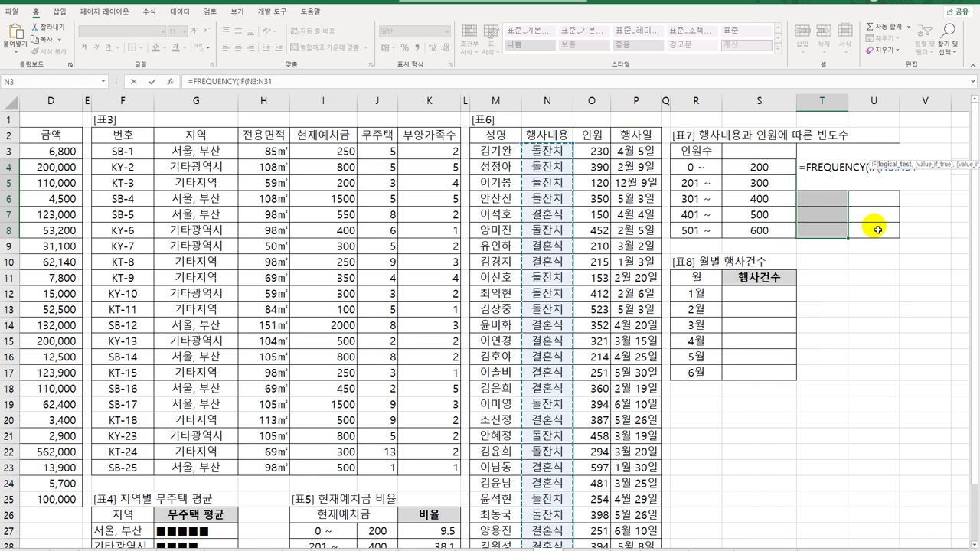
key(F4)
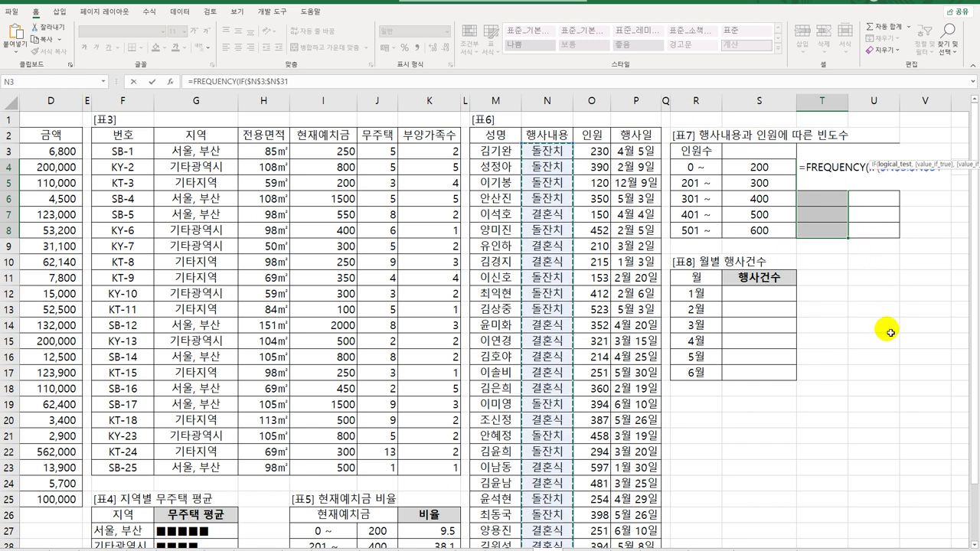
text(=)
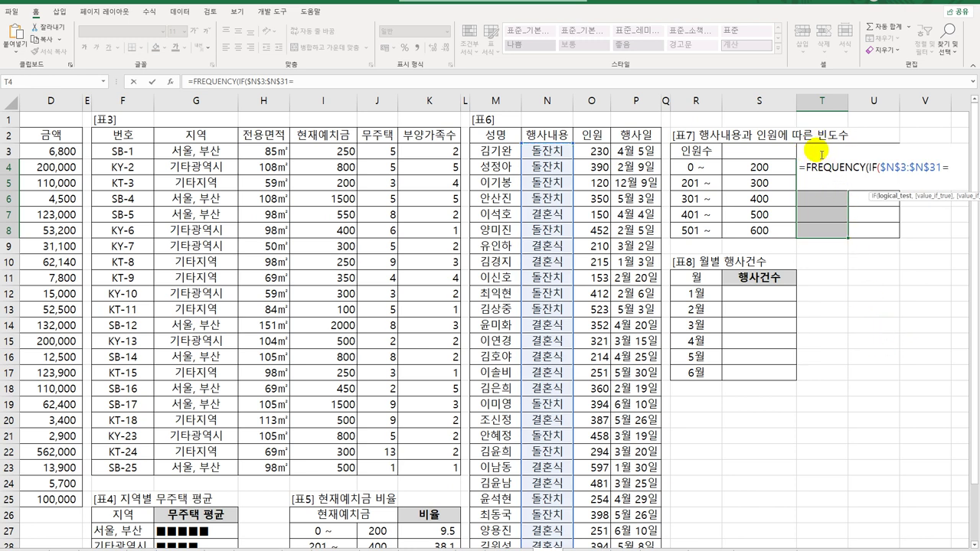
click(821, 125)
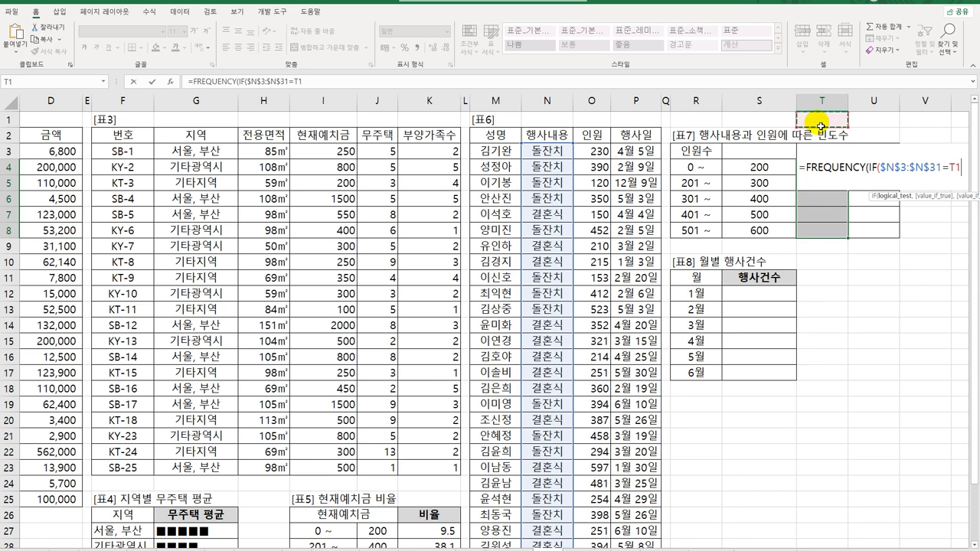
key(Down)
key(Down)
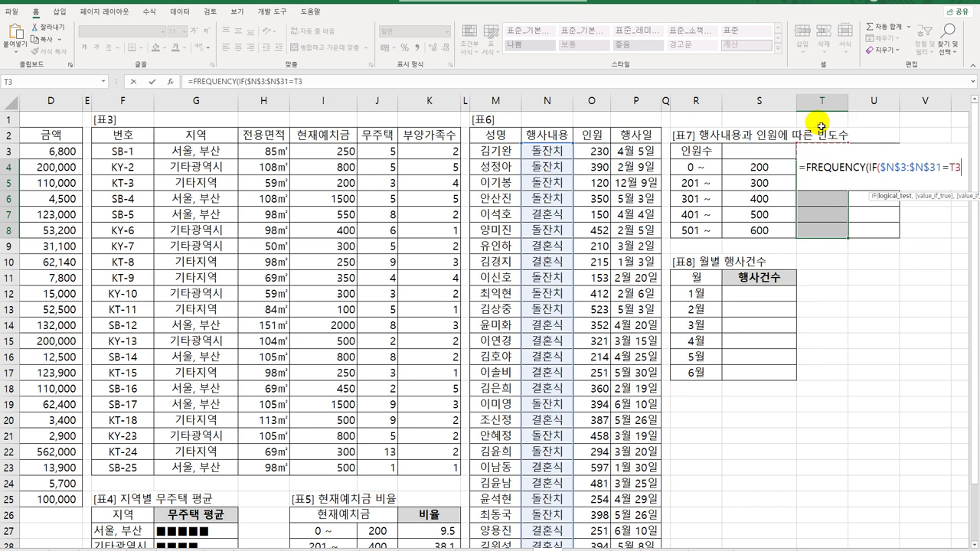
Make the IF return the absolute 인원 range $O$3:$O$31, close it and proceed to the bins argument of FREQUENCY
text(,)
drag(599, 147, 598, 523)
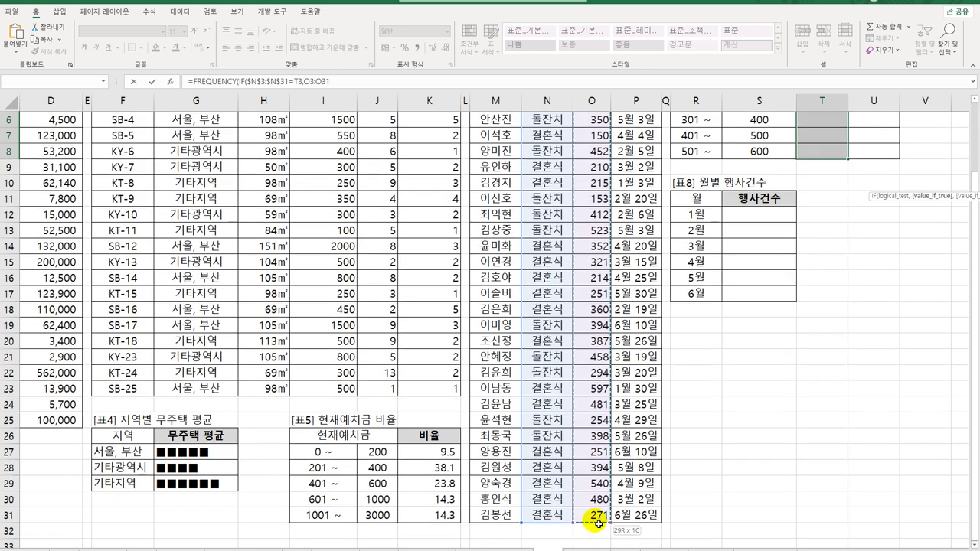
key(F4)
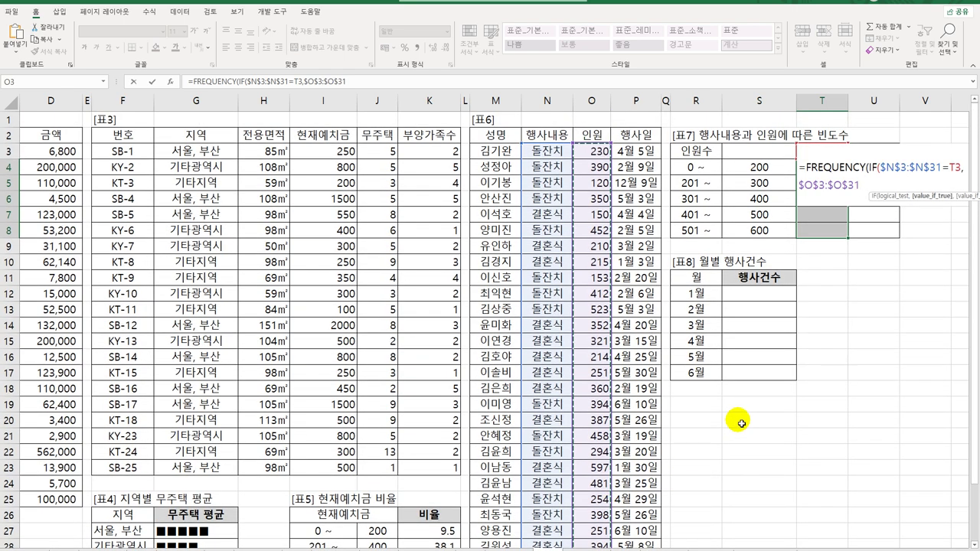
text())
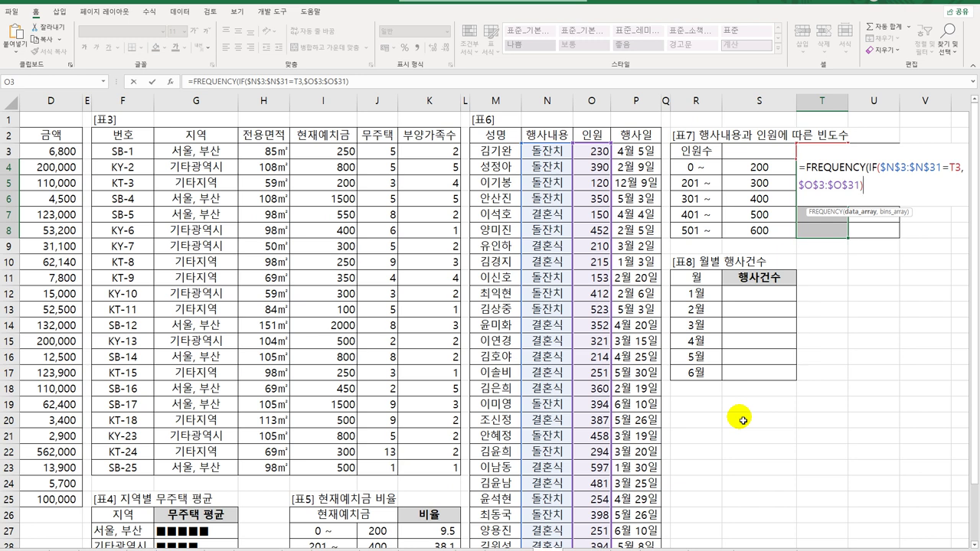
text(,)
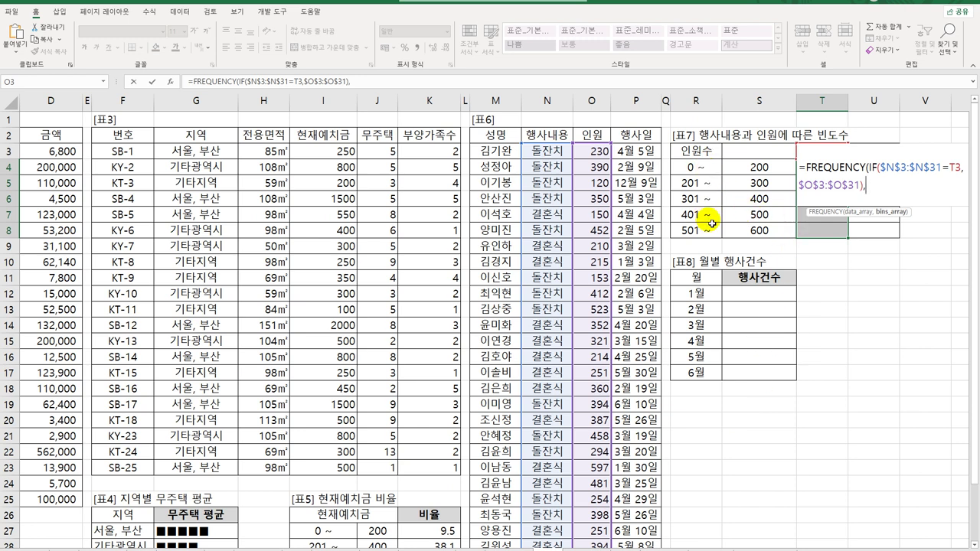
Complete the FREQUENCY array formula in T4:T8 with bins $S$4:$S$8 and fill it across to the 결혼식 column
drag(758, 168, 764, 228)
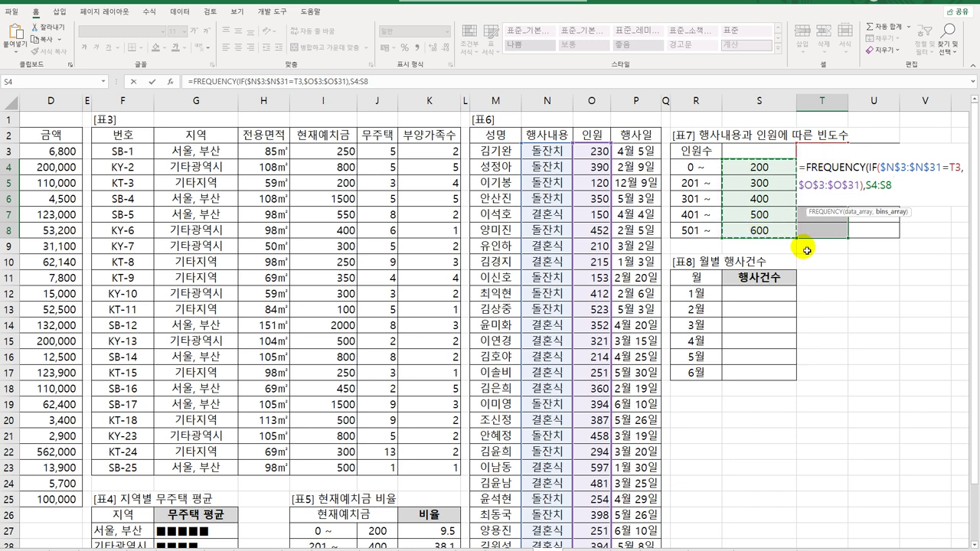
key(F4)
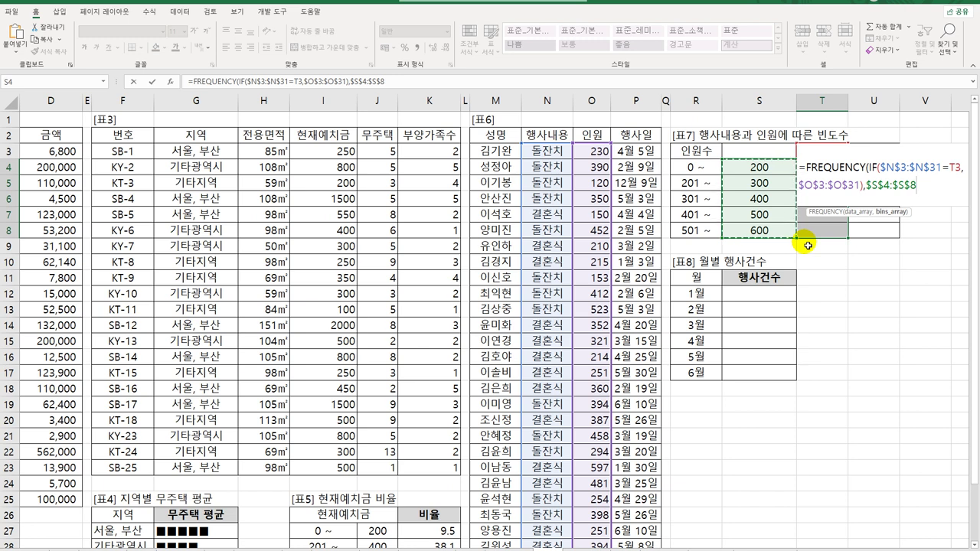
text())
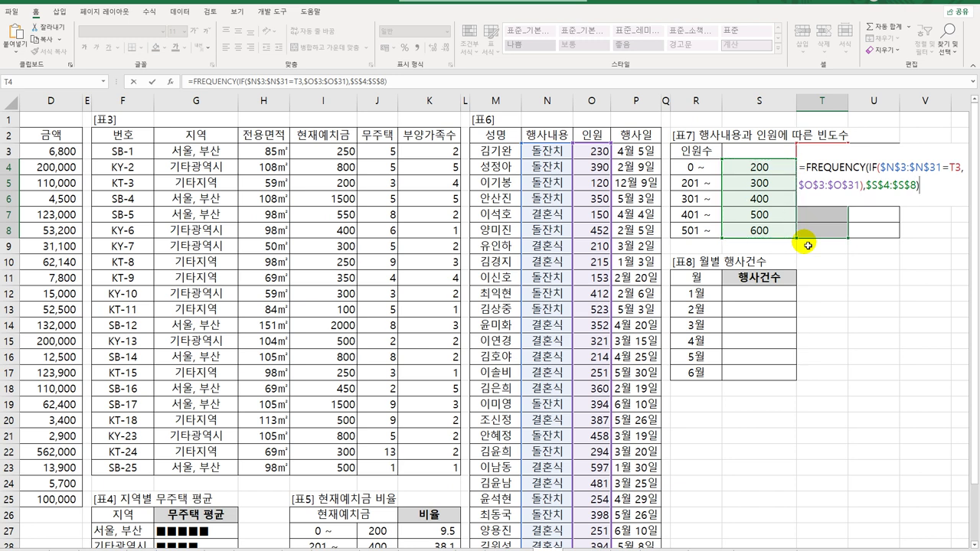
key(ctrl+shift+Return)
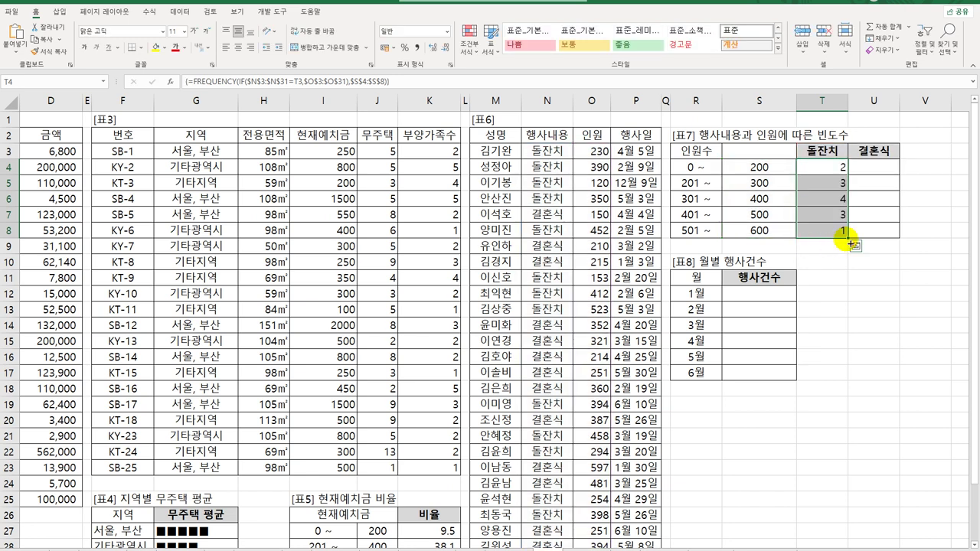
drag(848, 238, 883, 241)
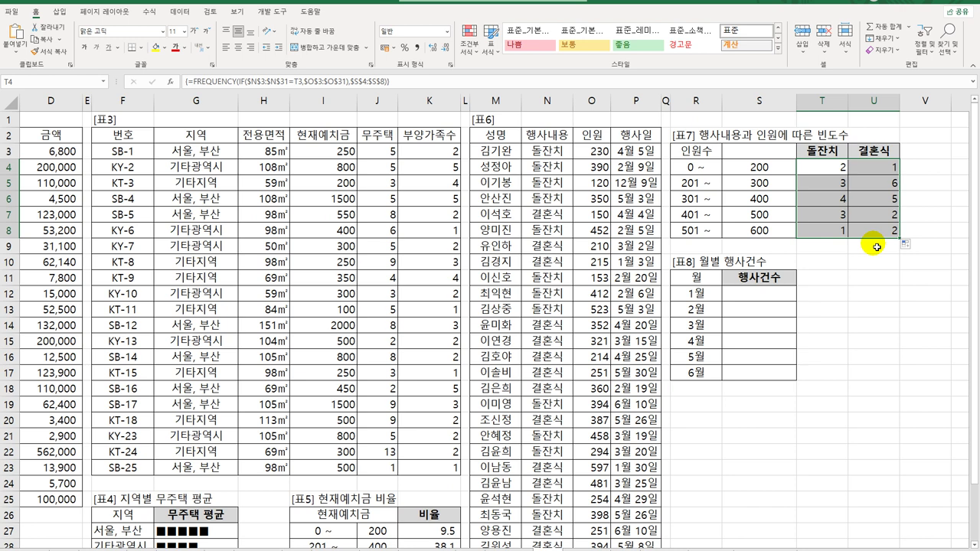
click(836, 170)
drag(836, 170, 840, 232)
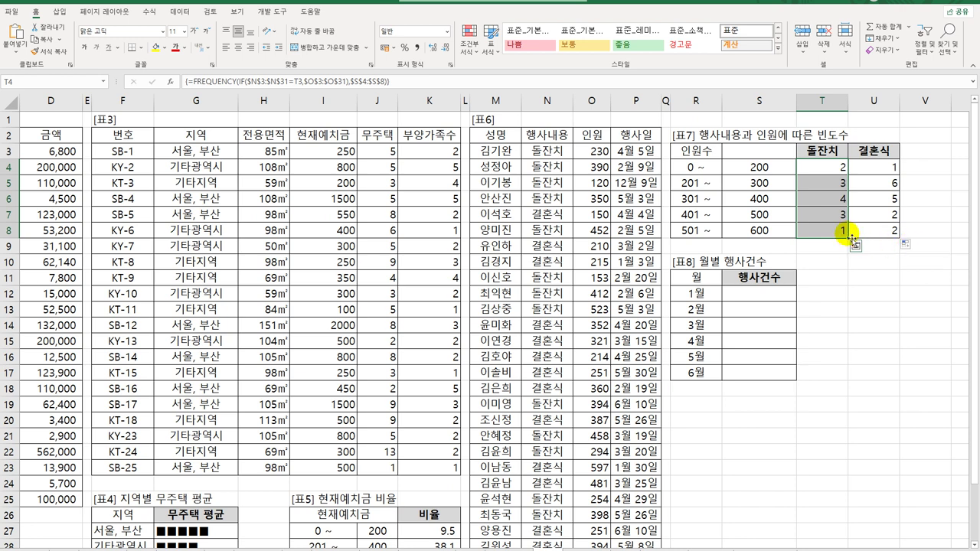
Begin a formula in S12 of 표8 with =SUM(IF(MONTH($P$3:$P$31), using the 행사일 dates as an absolute range
click(772, 294)
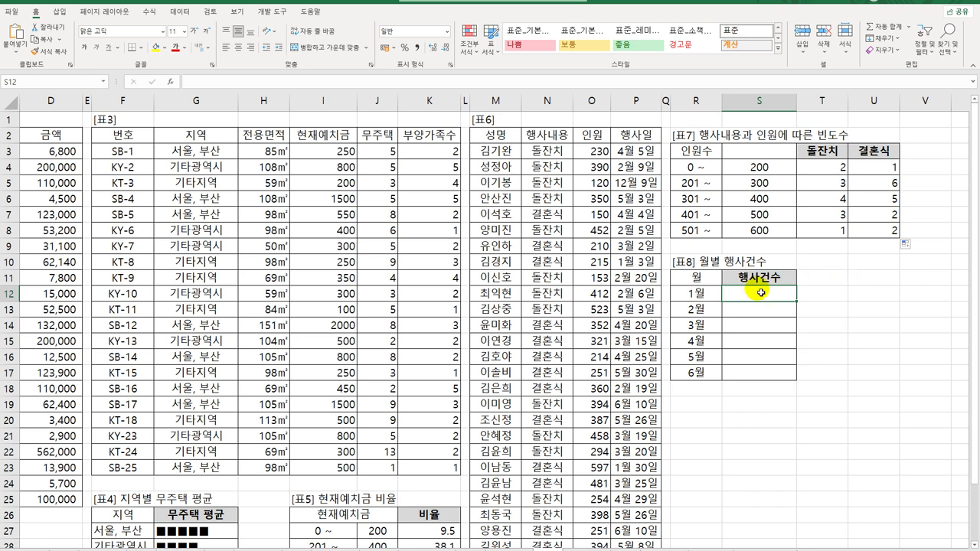
key(F2)
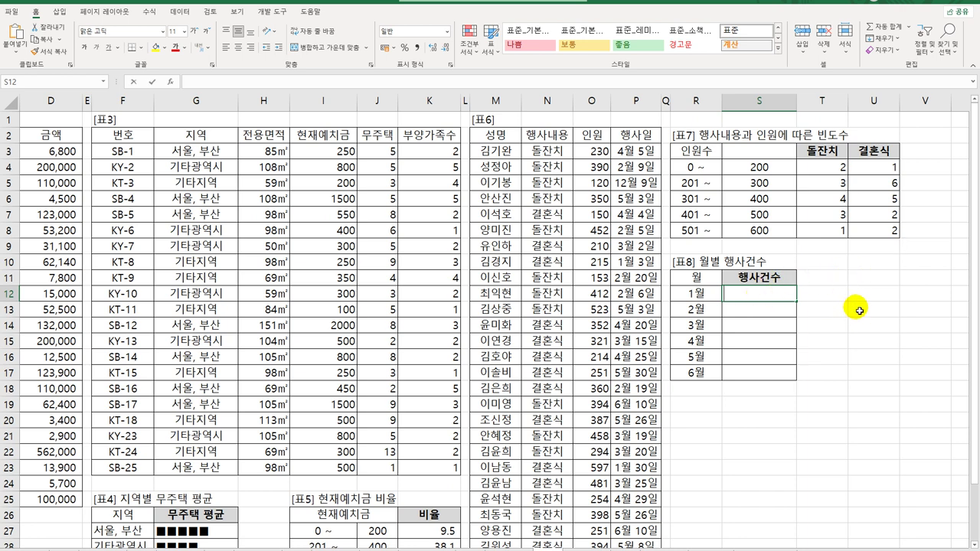
text(=sum()
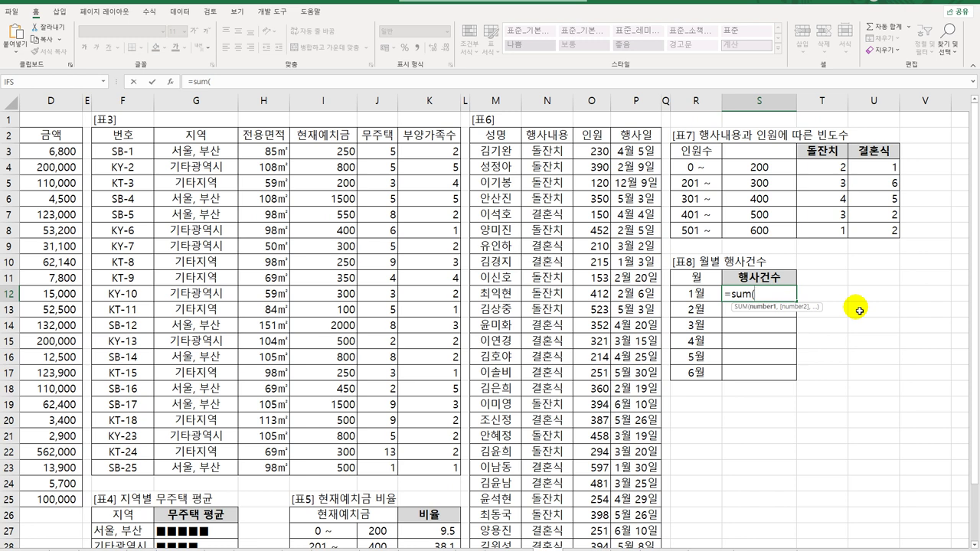
text(i)
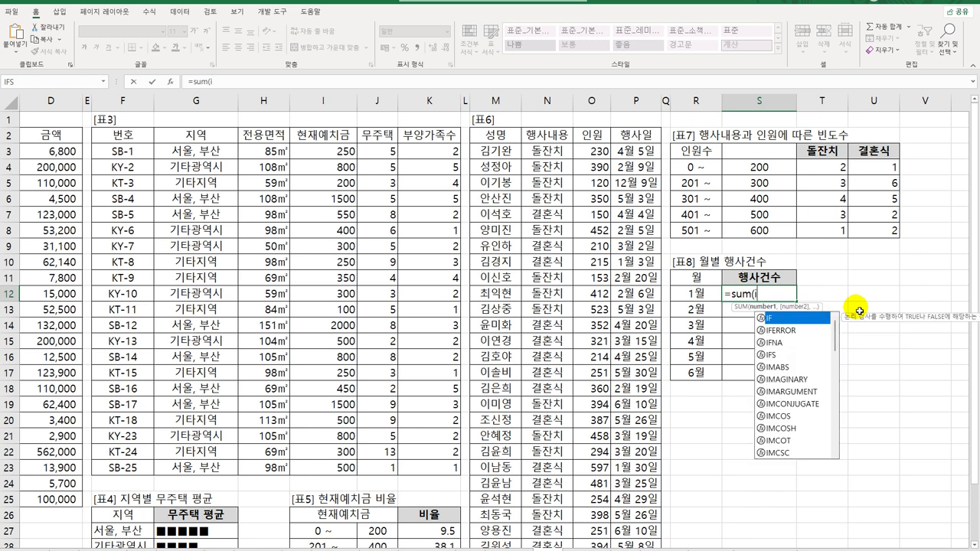
text(f()
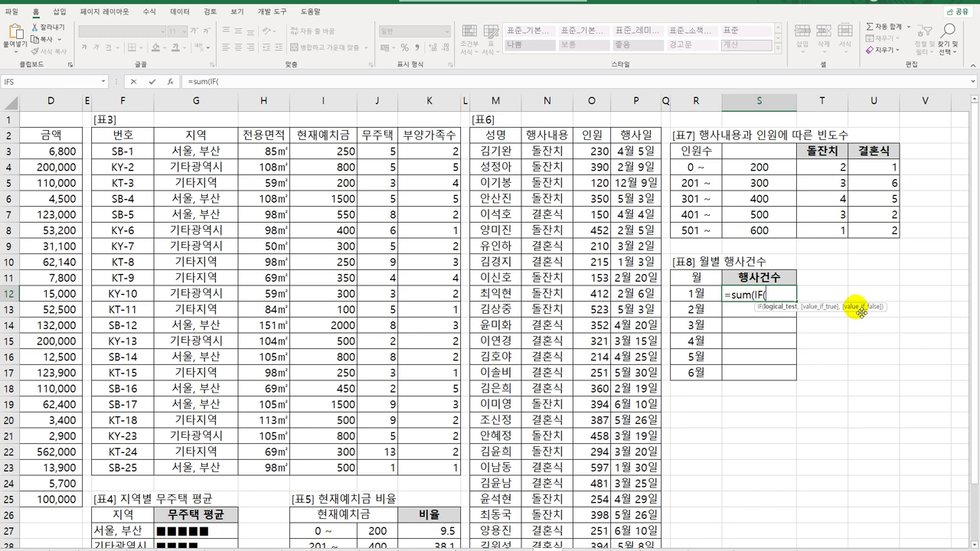
text(m)
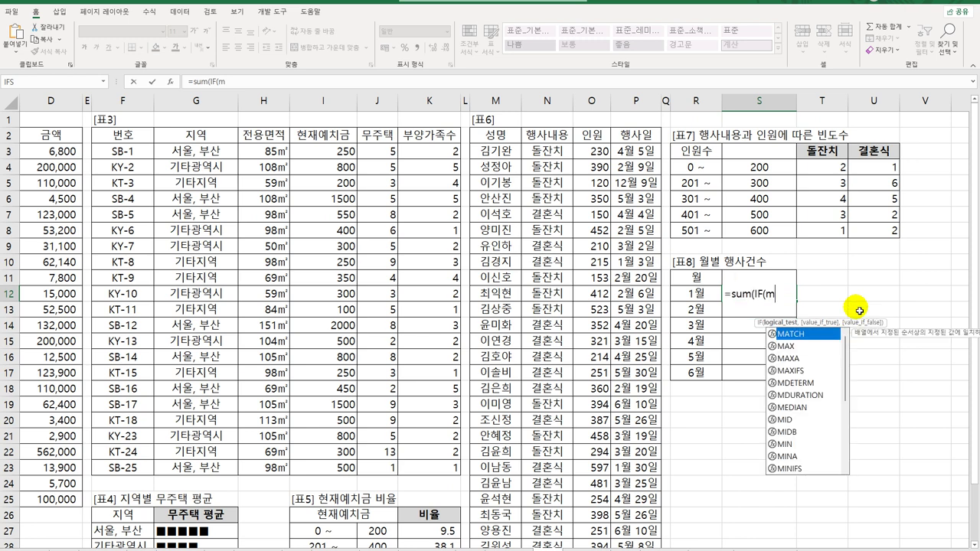
text(onth()
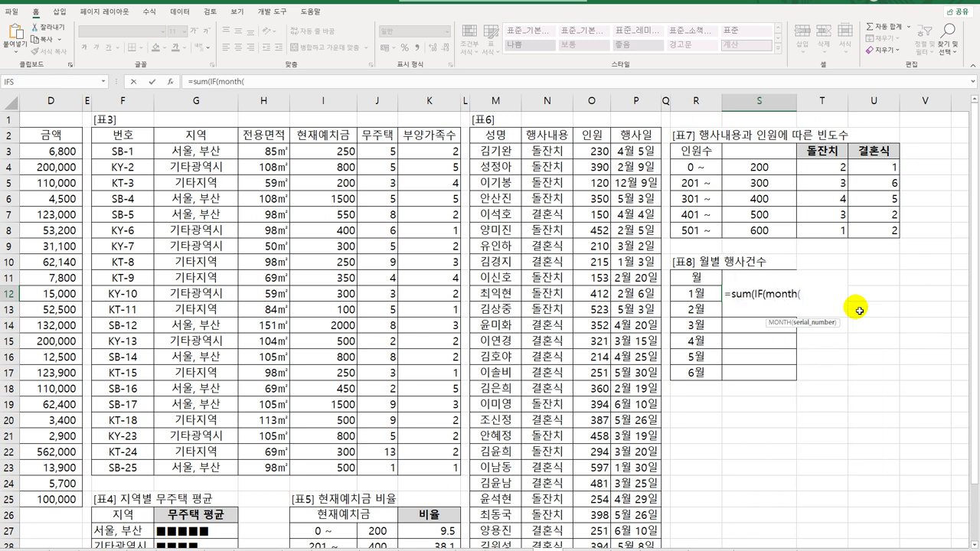
drag(637, 150, 637, 513)
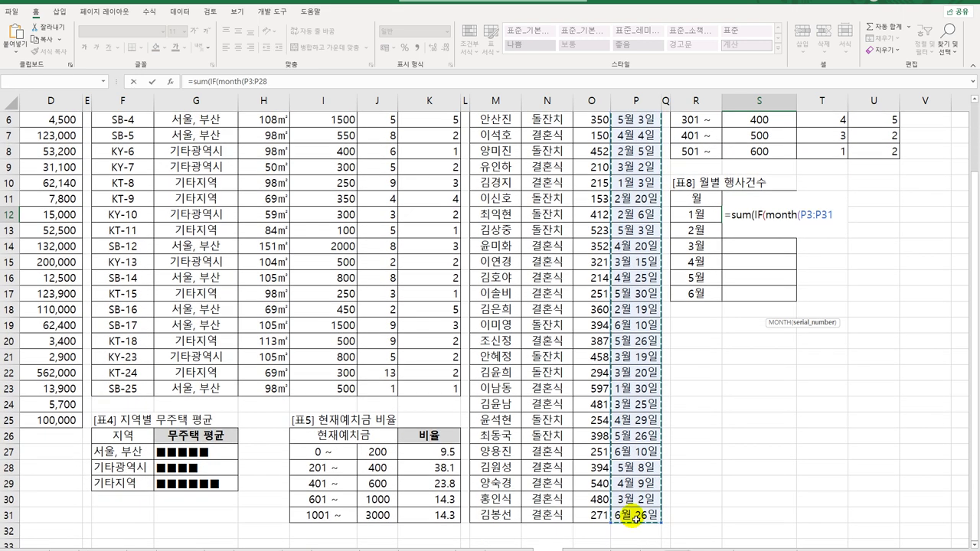
key(F4)
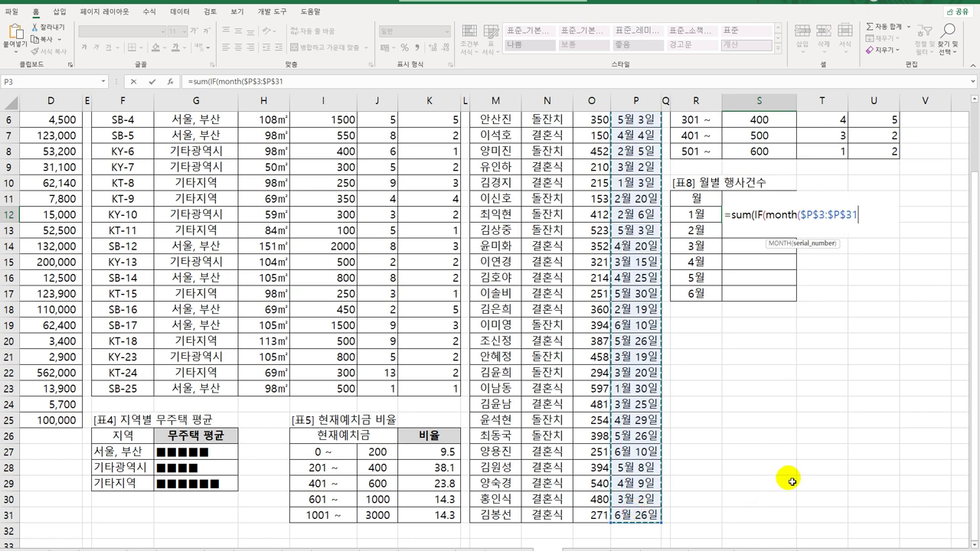
text())
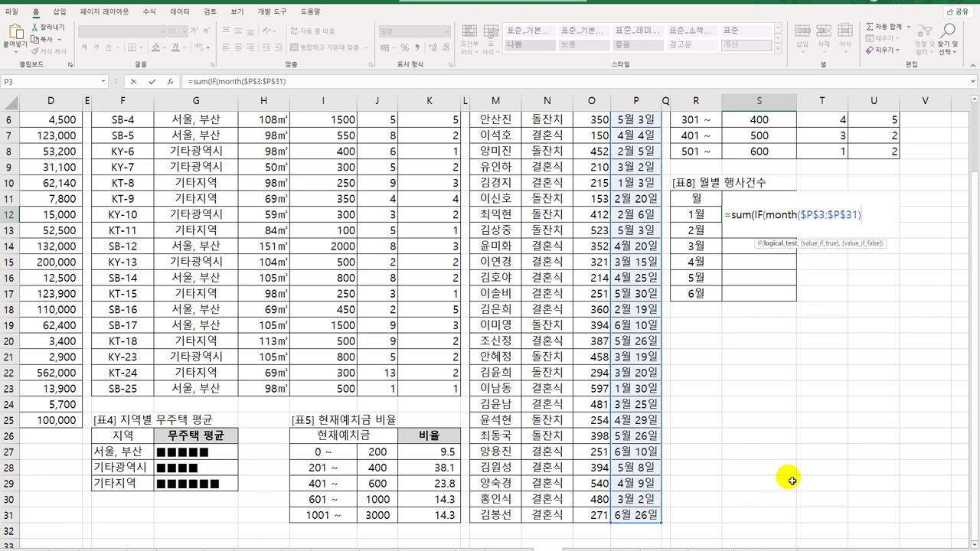
Complete the S12 formula with =R12,1)), enter it as an array formula, and fill it down to S17
text(=)
key(Left)
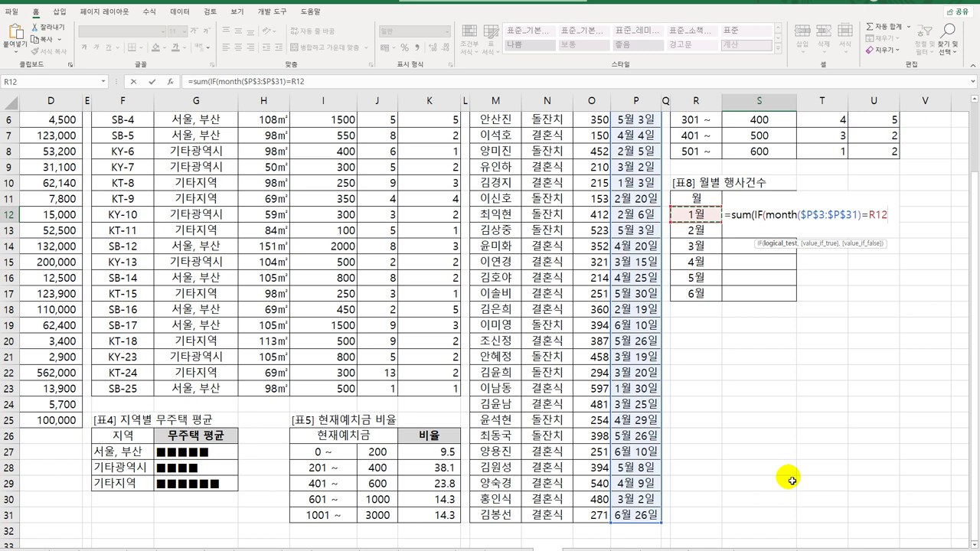
text(,)
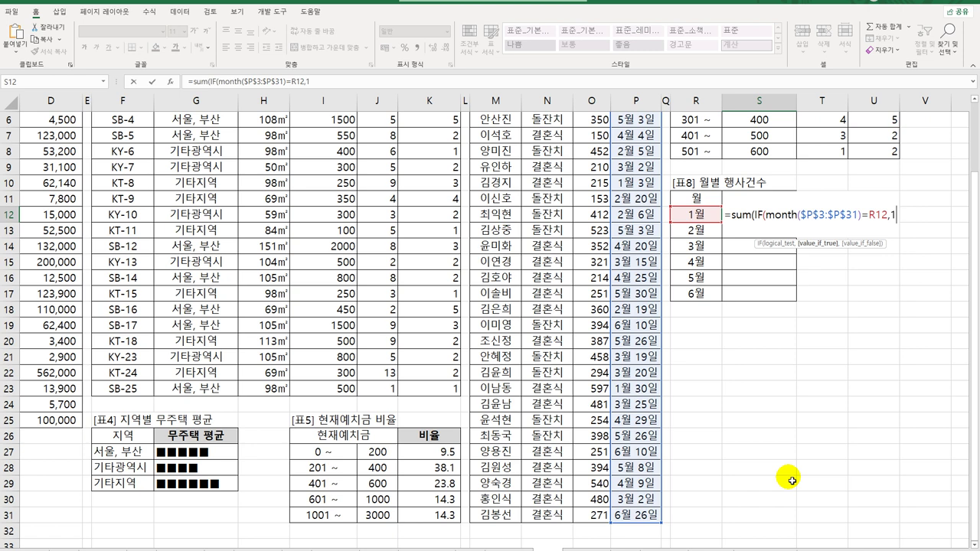
text(1)))
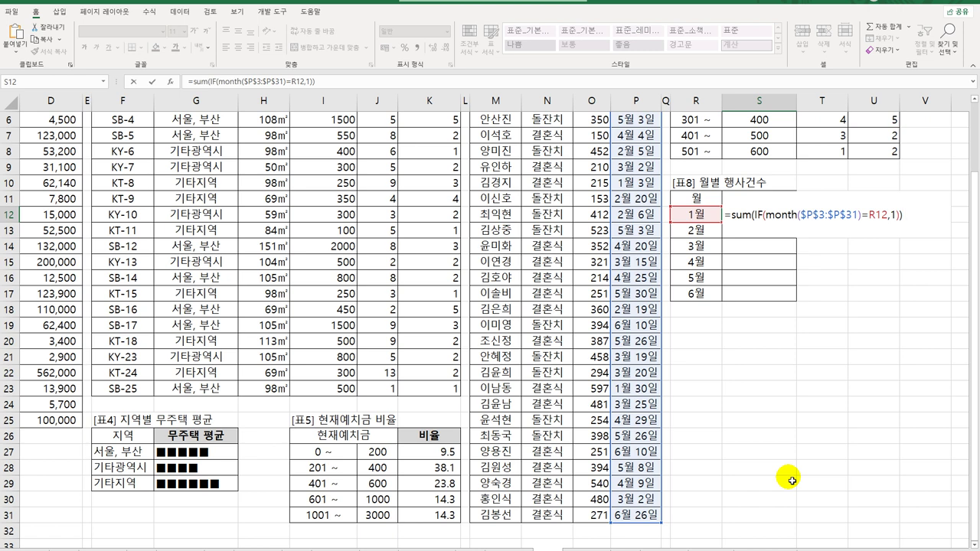
key(ctrl+shift+Return)
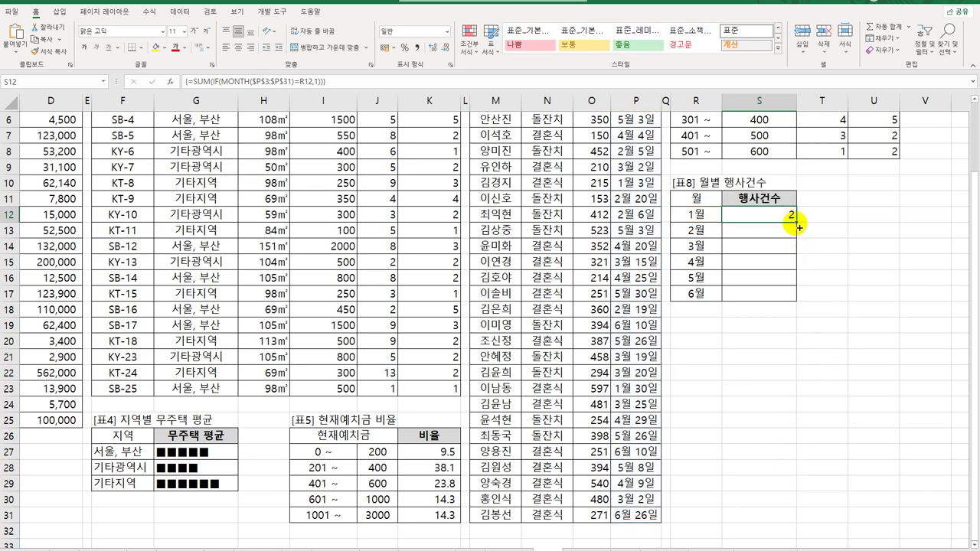
drag(797, 223, 793, 300)
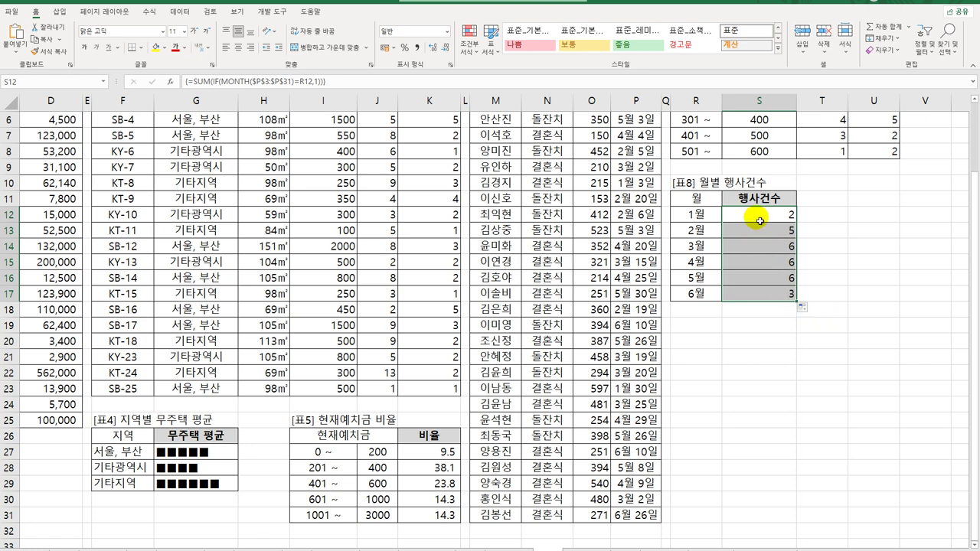
Reopen the January count formula in S12 and insert the REPT function in front of SUM
click(759, 221)
double_click(758, 220)
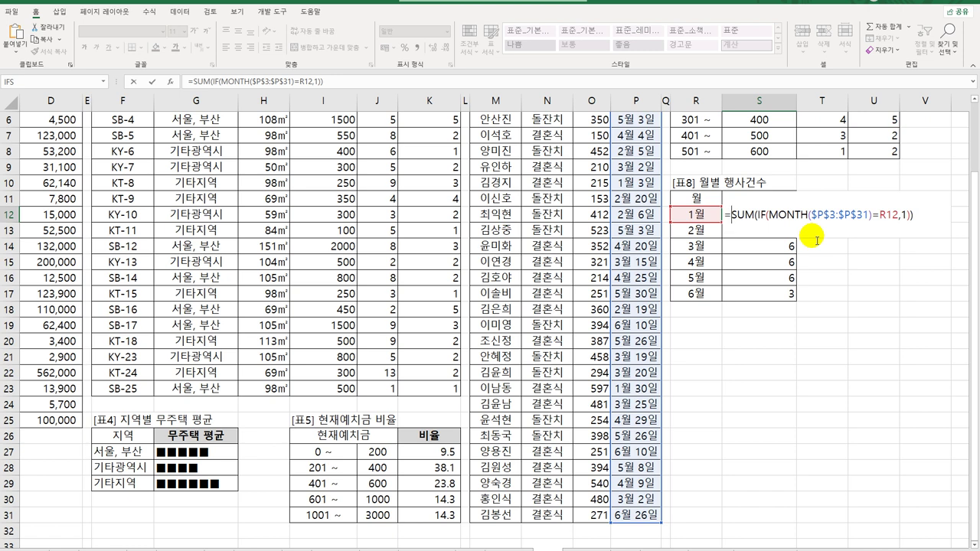
text(rep)
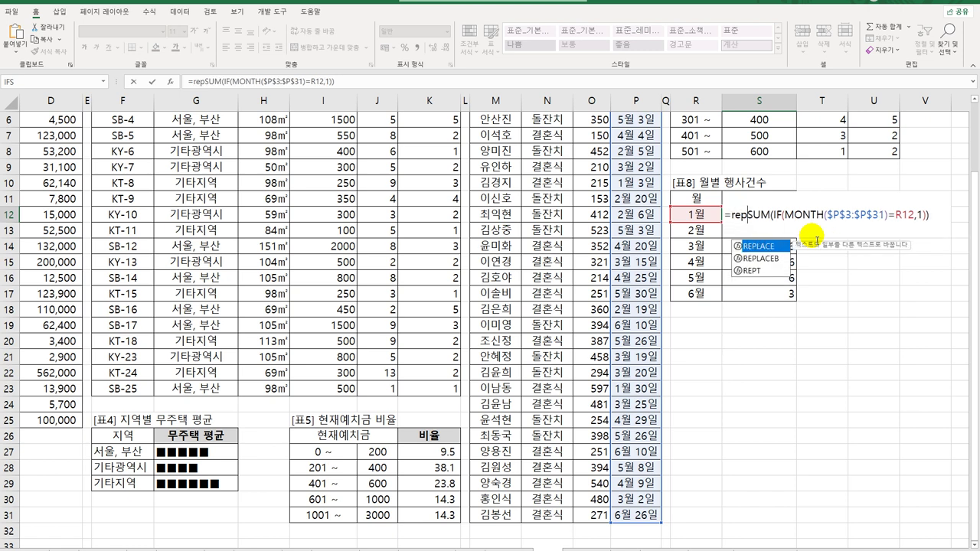
key(Down)
key(Down)
key(Tab)
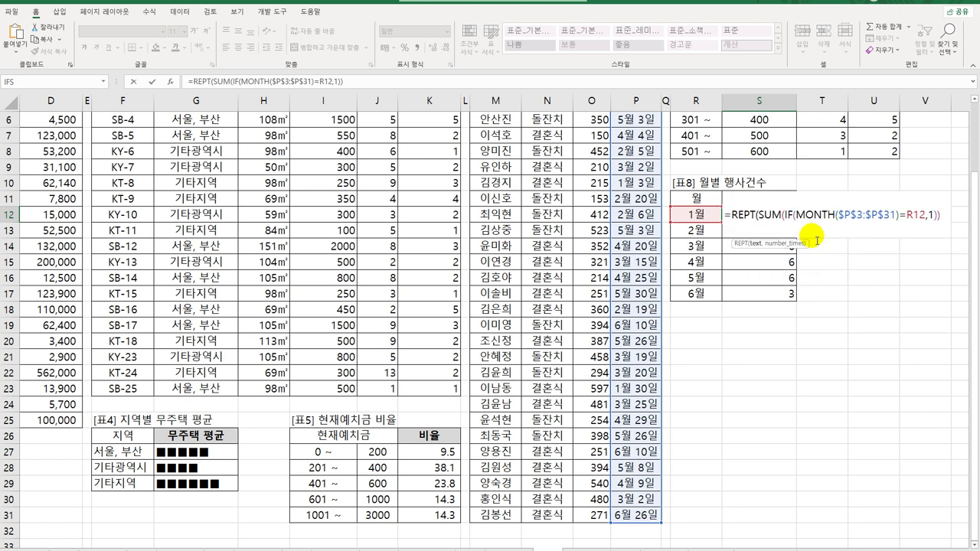
Enter the special character "♥" as the REPT text argument, followed by a comma before SUM
text(")
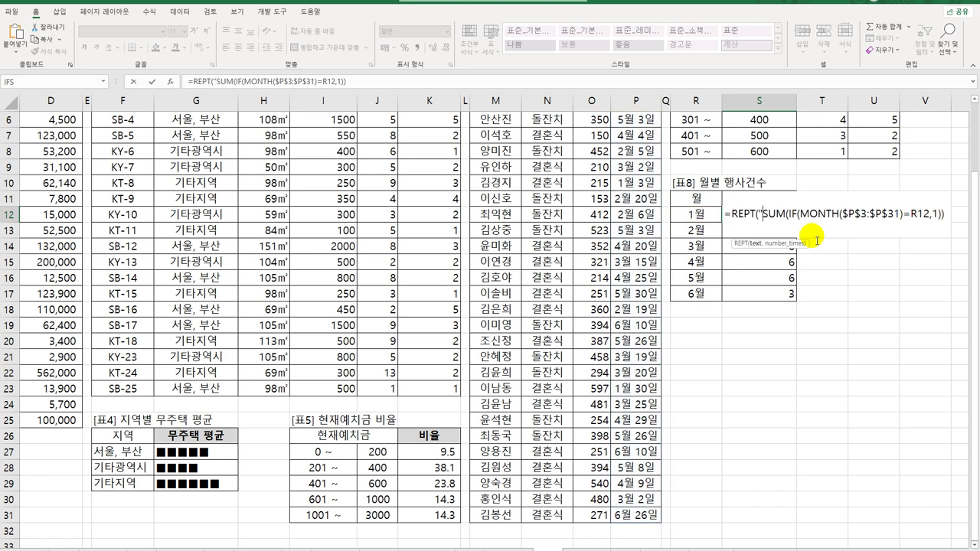
text(ㅁ)
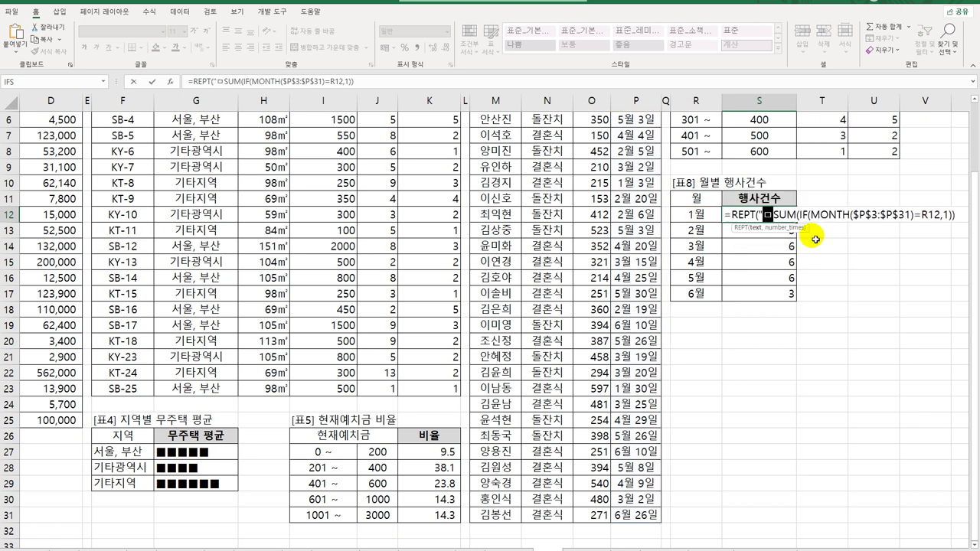
key(Hangul_Hanja)
click(812, 379)
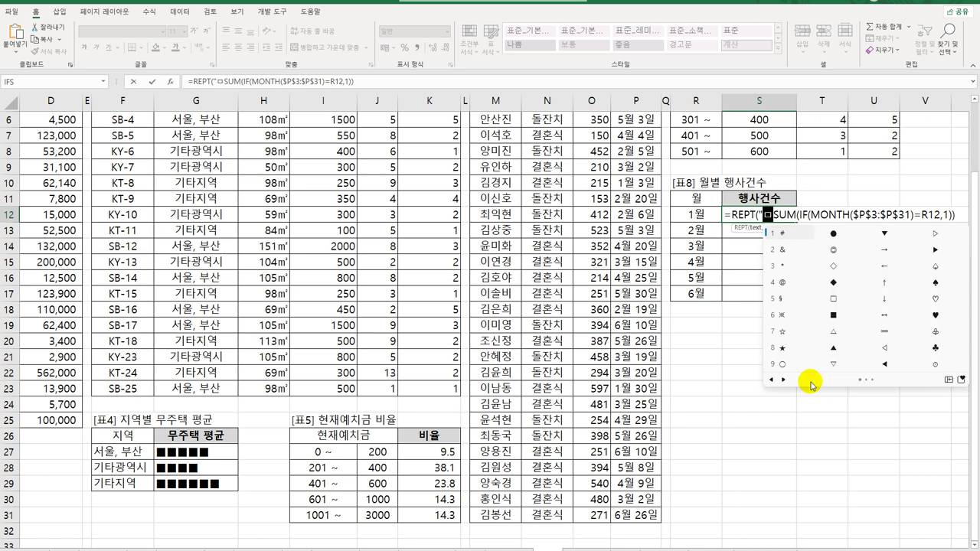
click(935, 313)
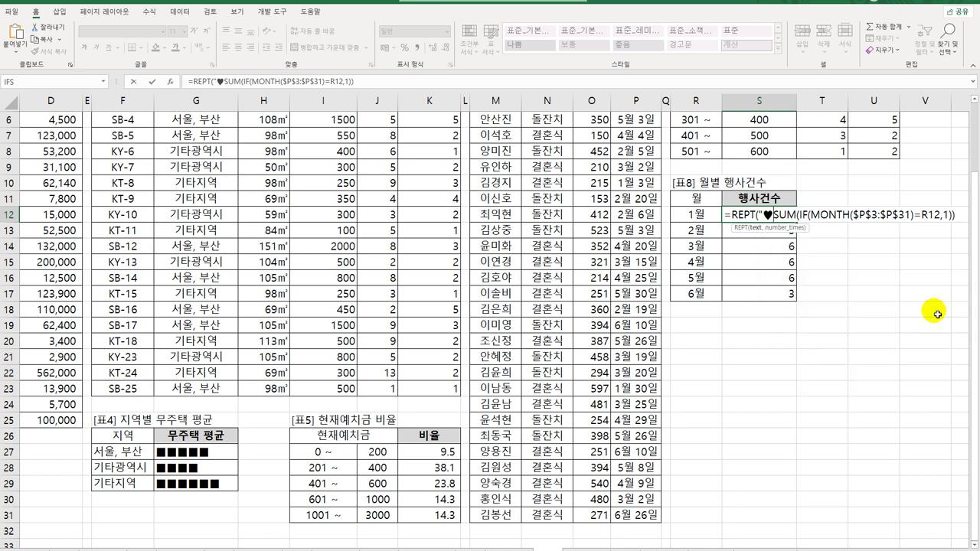
text(",)
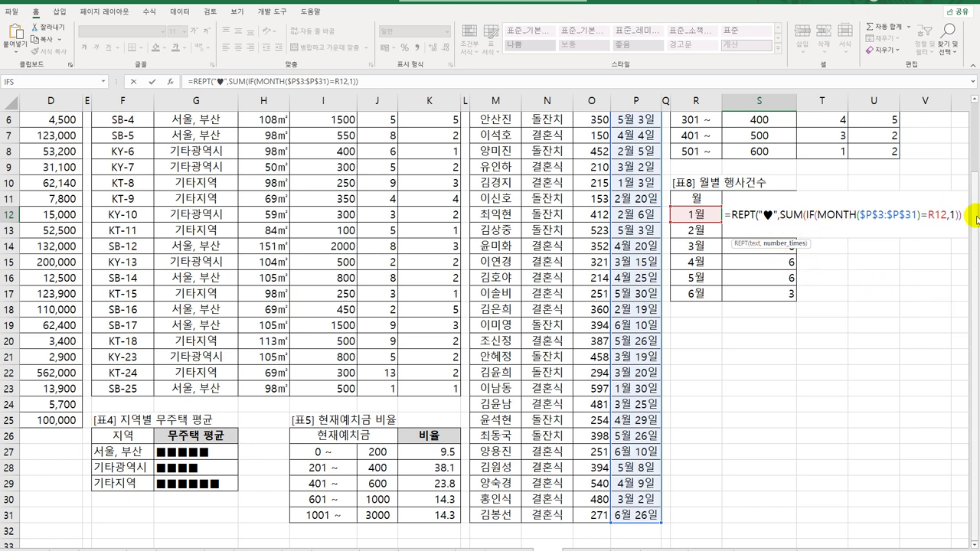
Close the REPT formula, enter it in S12 as an array formula, and fill it down to S17
text())
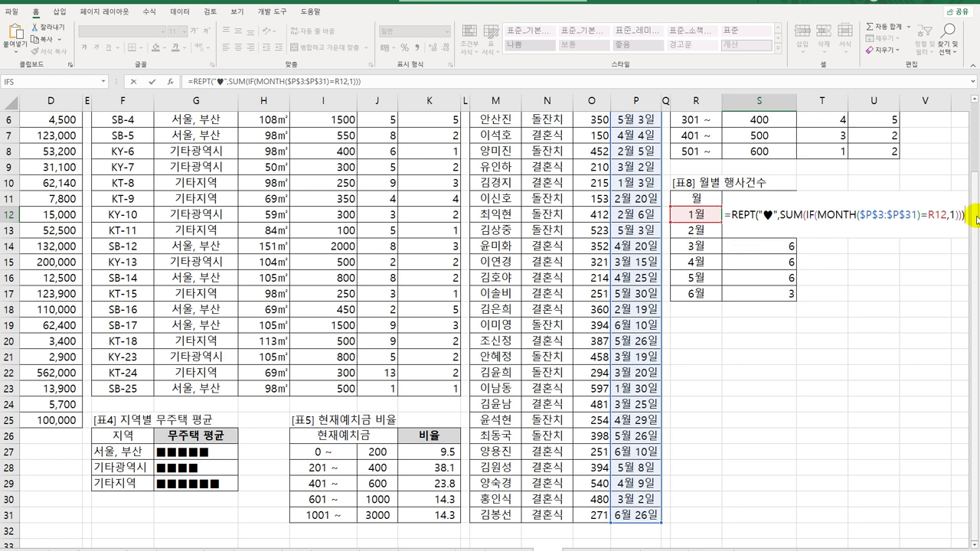
key(ctrl+shift+Return)
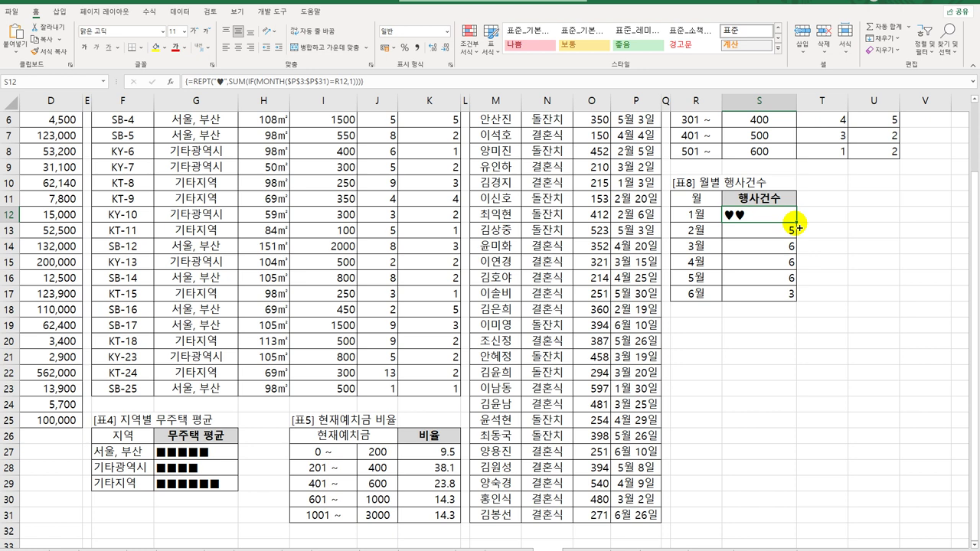
drag(797, 227, 800, 308)
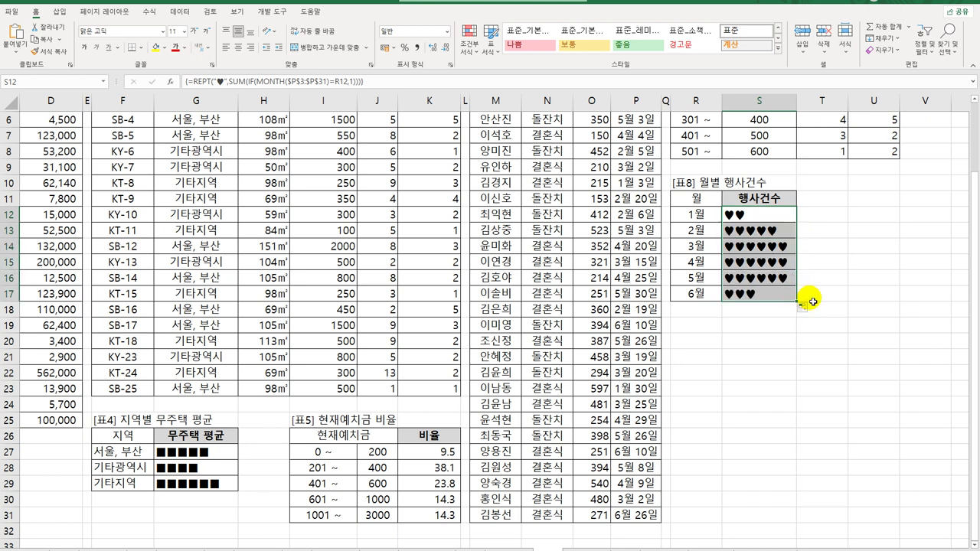
Return to cell A1 and switch to the next worksheet
click(772, 217)
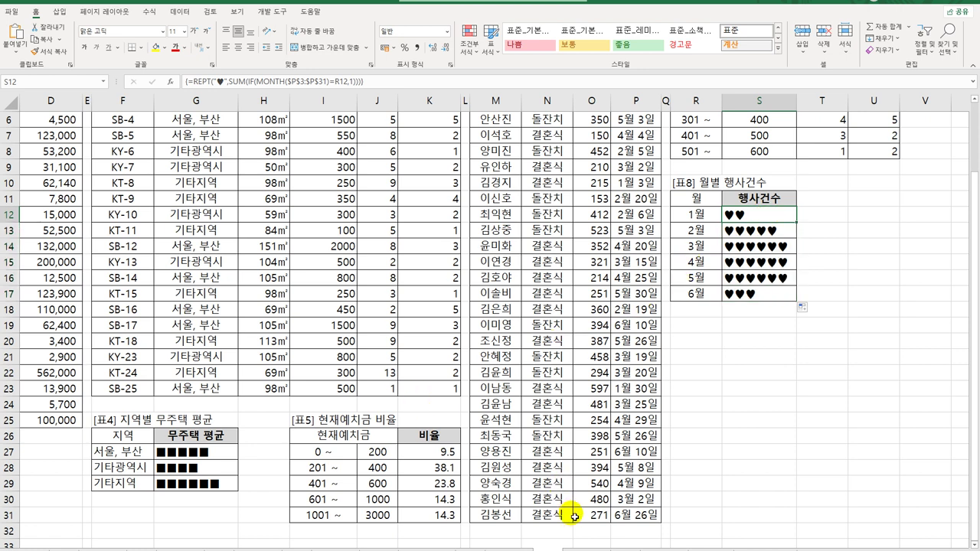
key(ctrl+Home)
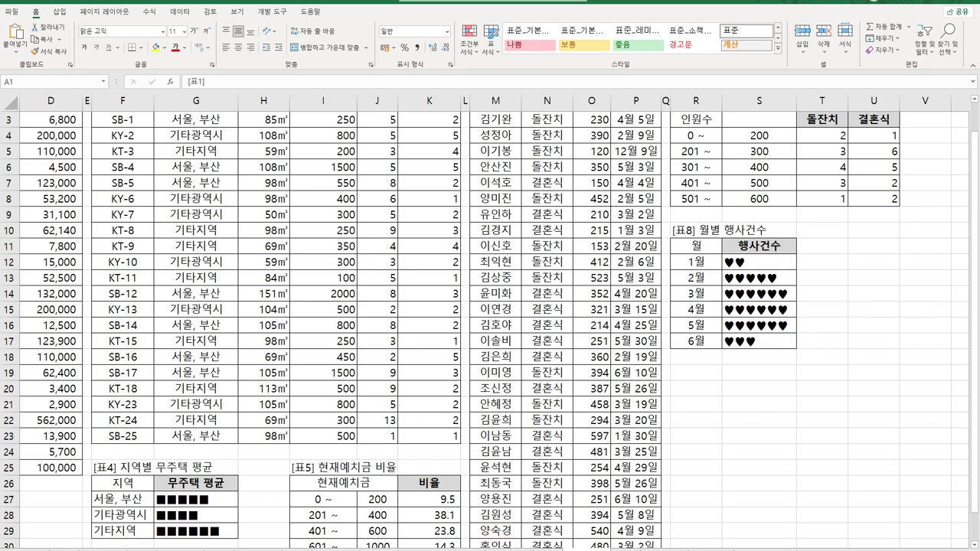
key(ctrl+Page_Down)
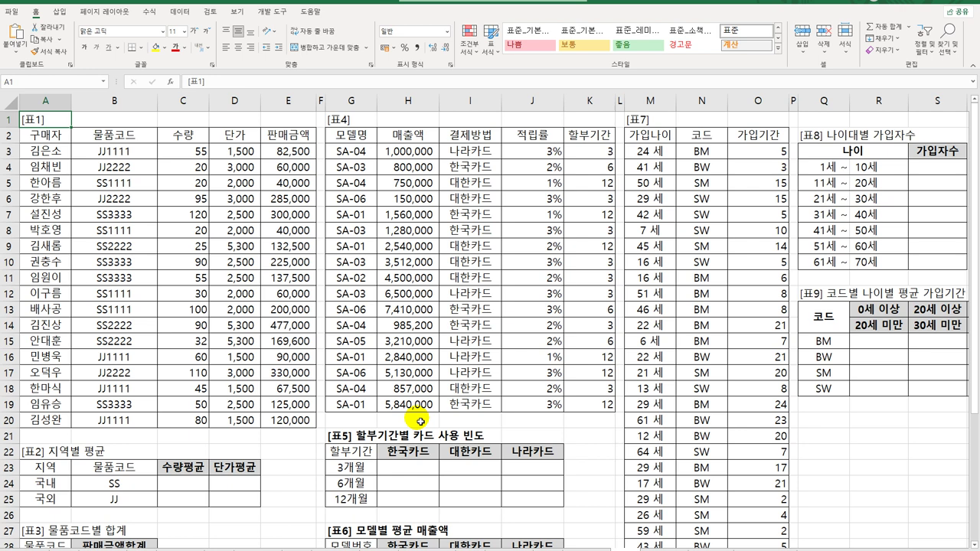
click(198, 151)
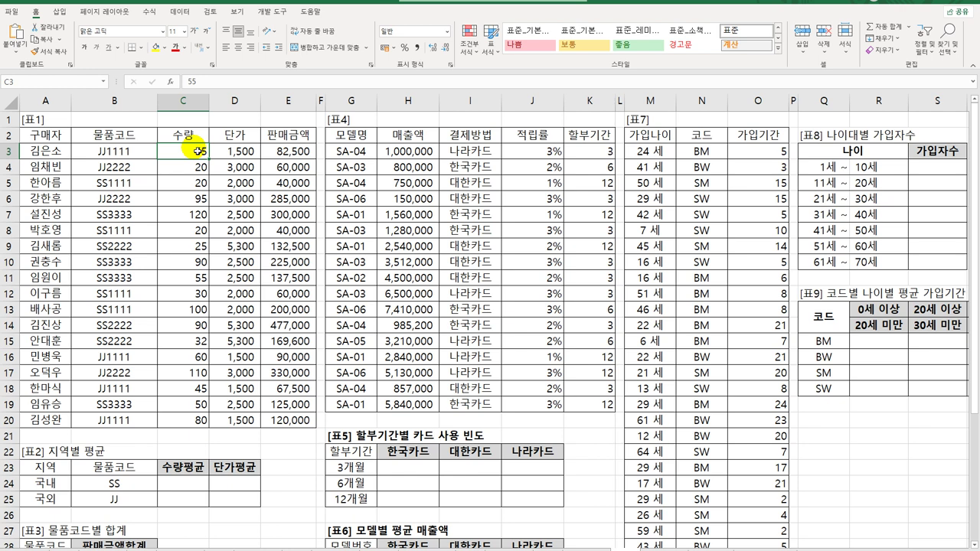
click(182, 484)
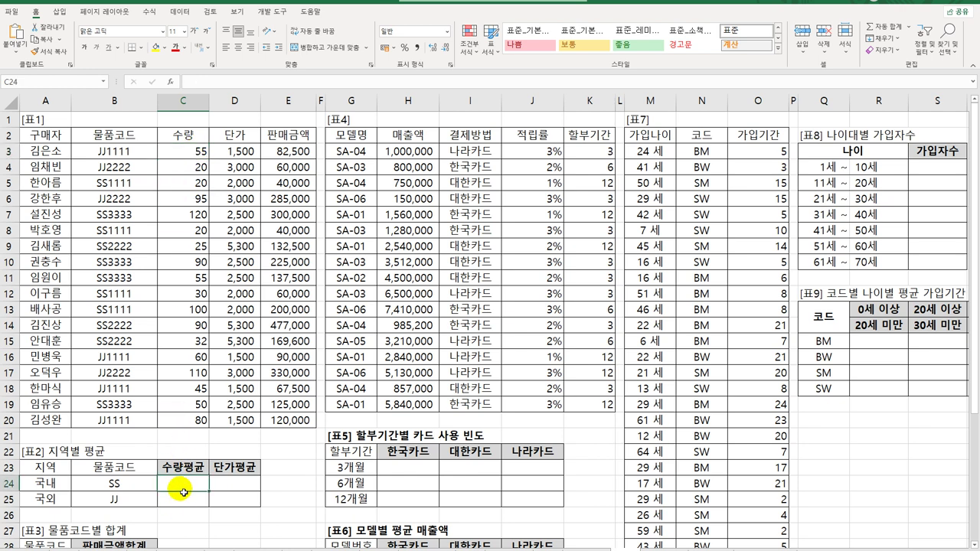
drag(184, 492, 235, 502)
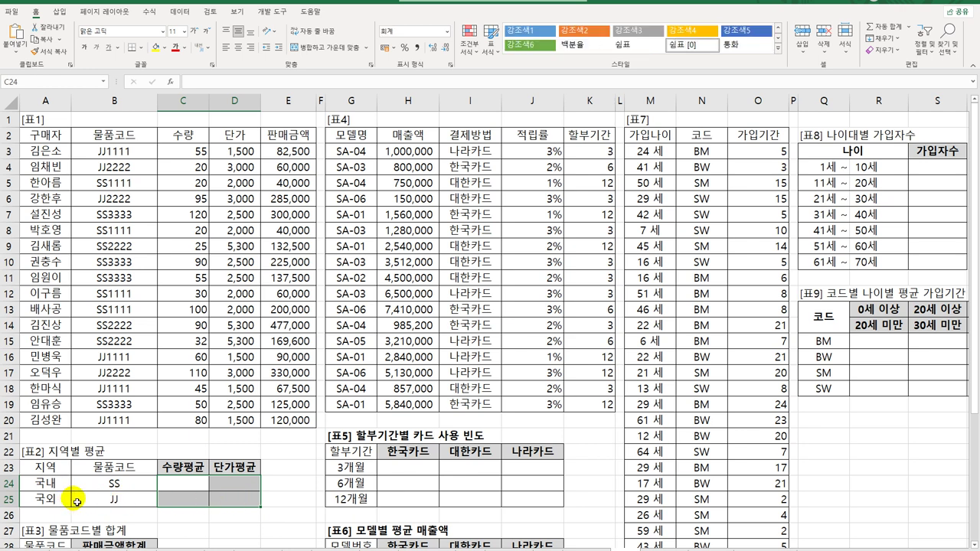
Start the domestic quantity average formula in C24 with AVERAGE and a nested IF function
click(183, 485)
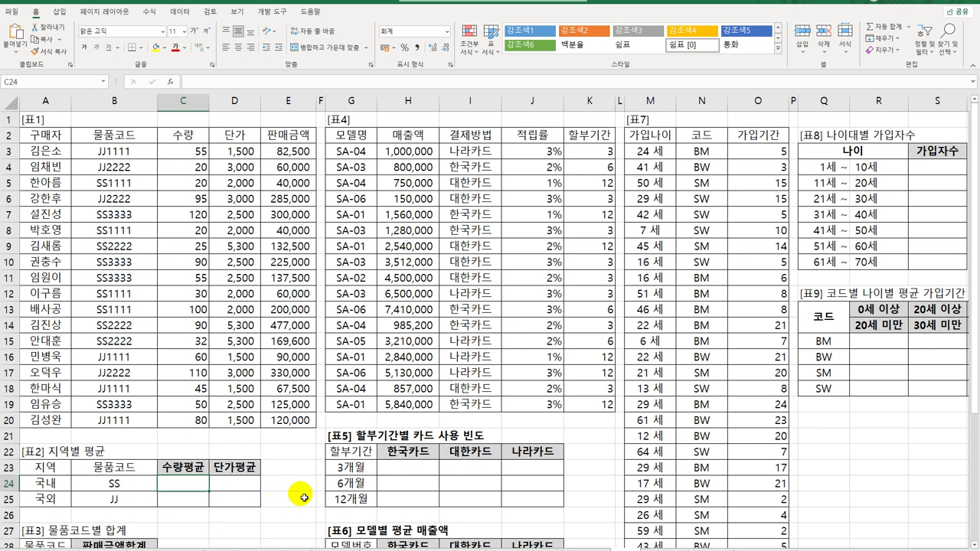
text(=)
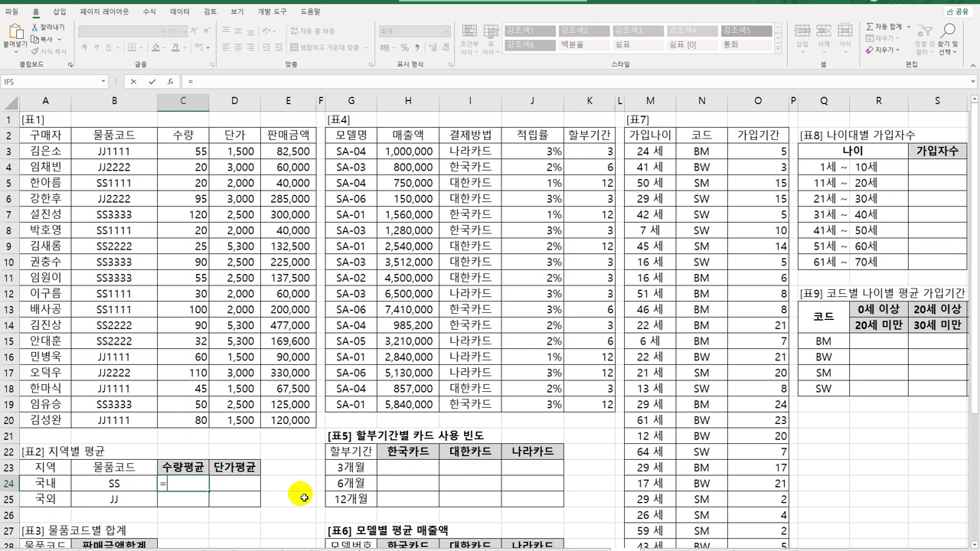
text(av)
key(Tab)
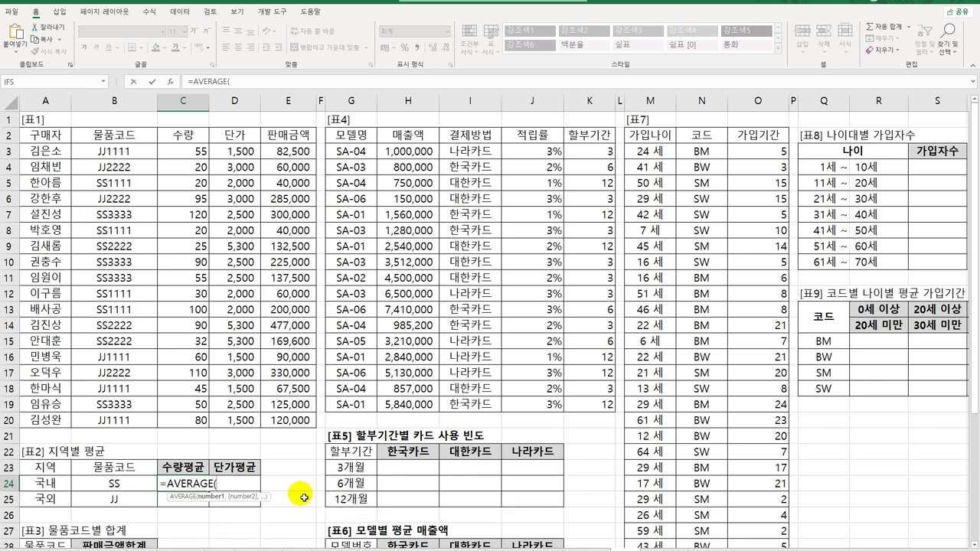
text(if)
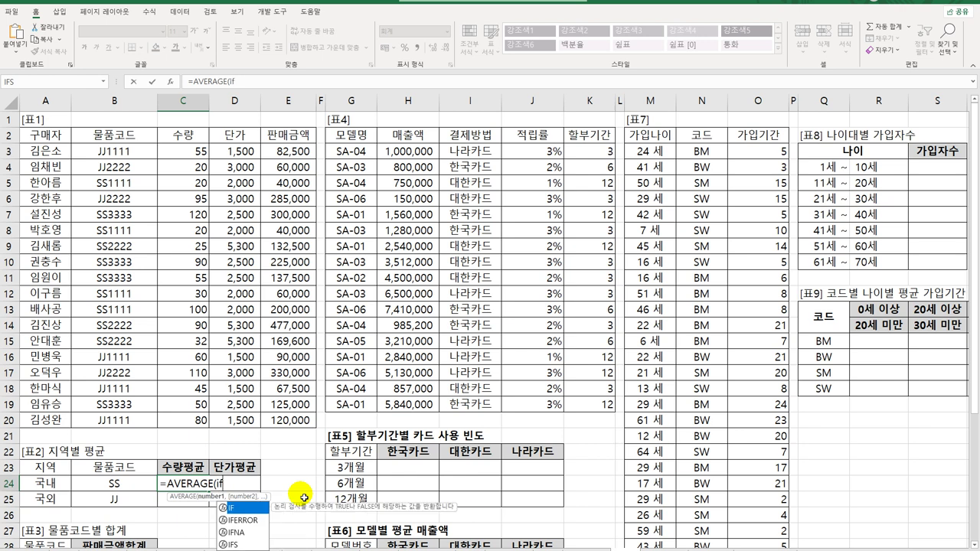
key(Tab)
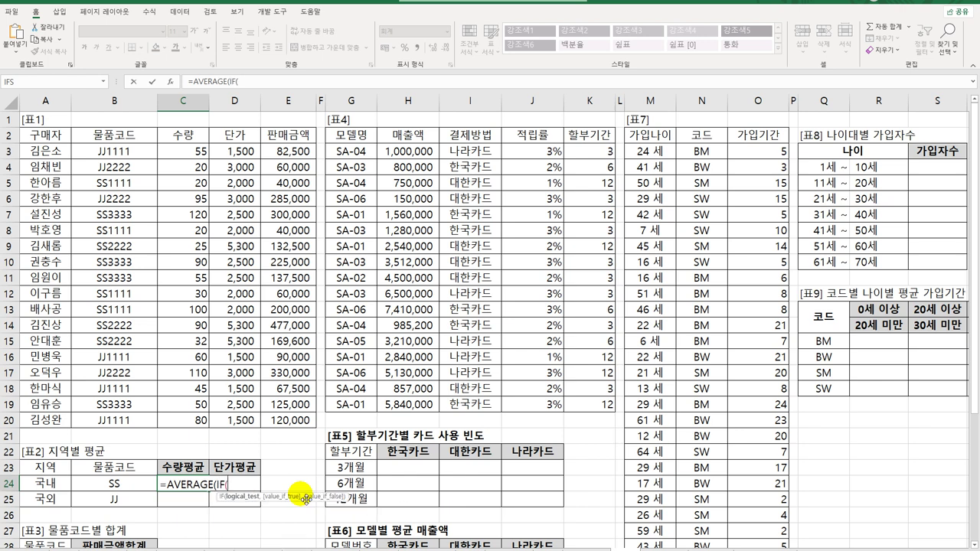
Begin the IF condition with LEFT, taking the first 2 characters of the product codes in $B$3:$B$20, followed by an equals sign
text(l)
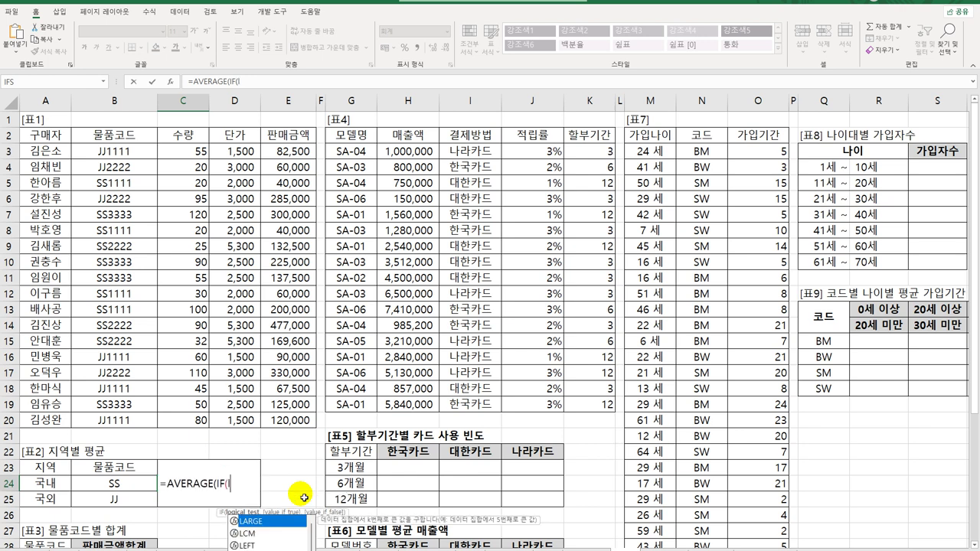
key(BackSpace)
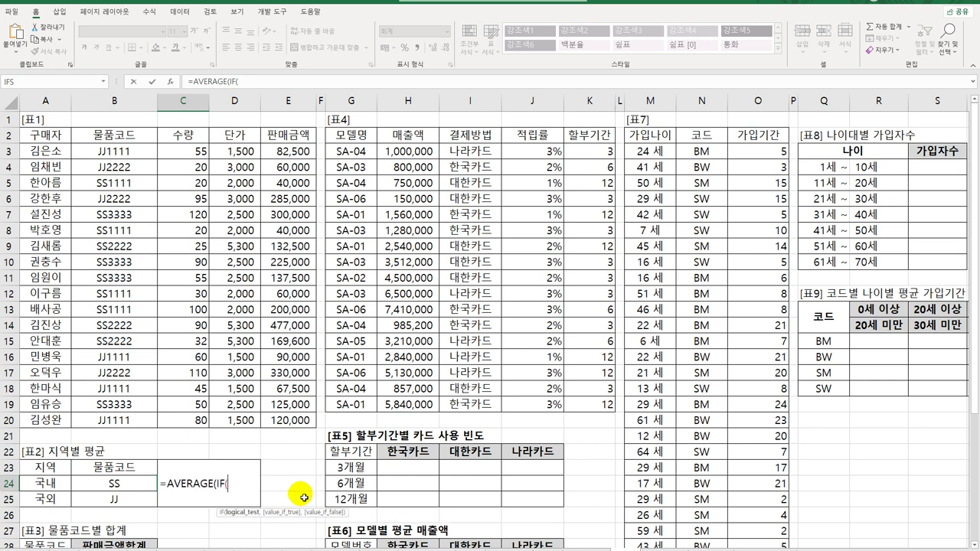
text(le)
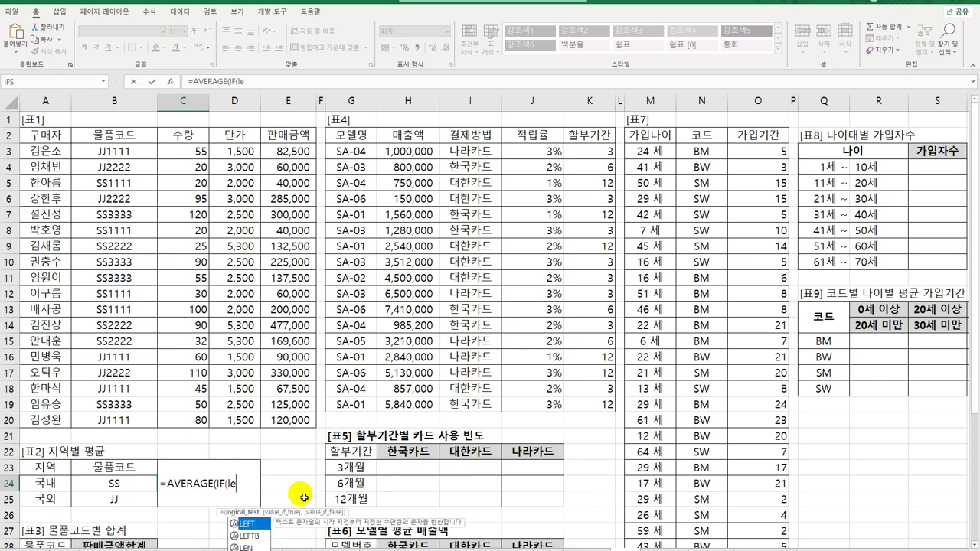
text(ft()
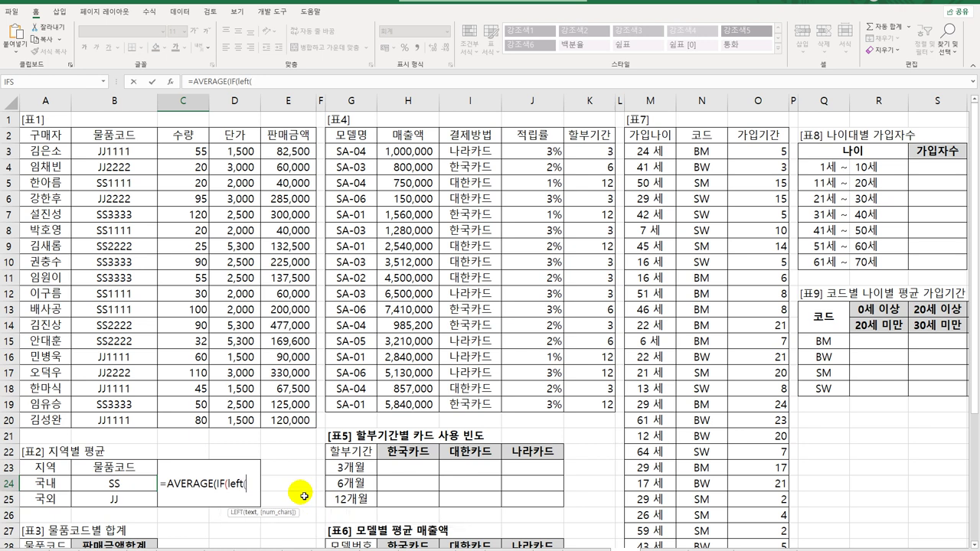
drag(136, 150, 120, 418)
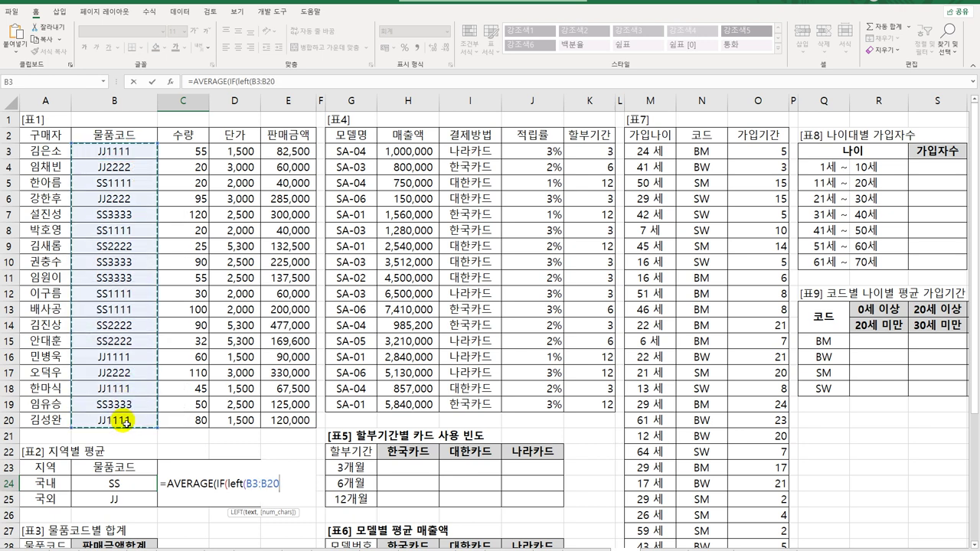
key(F4)
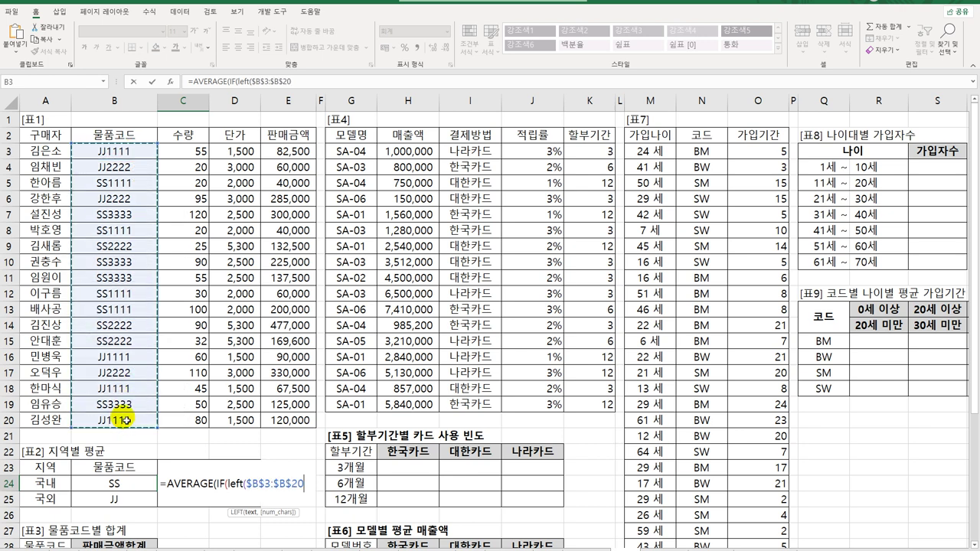
text(,)
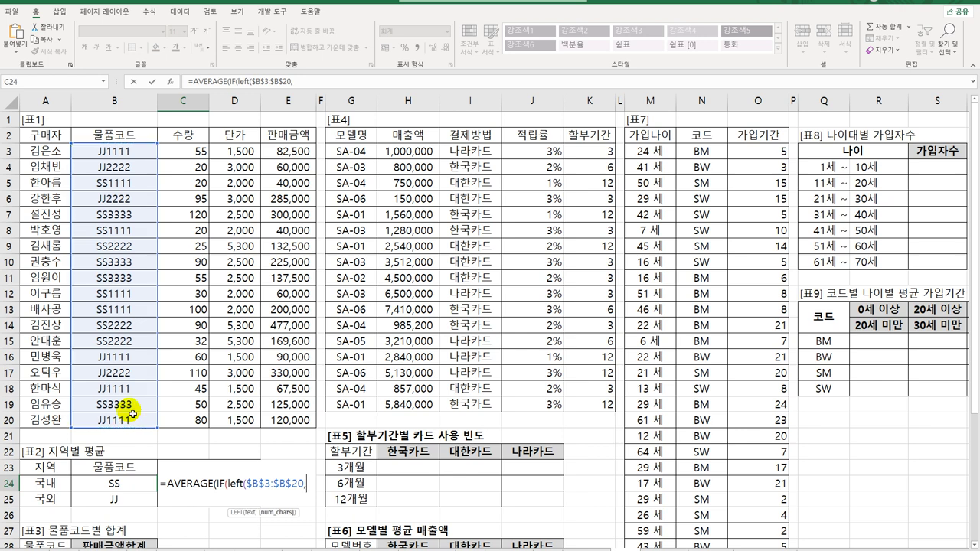
text(2)=)
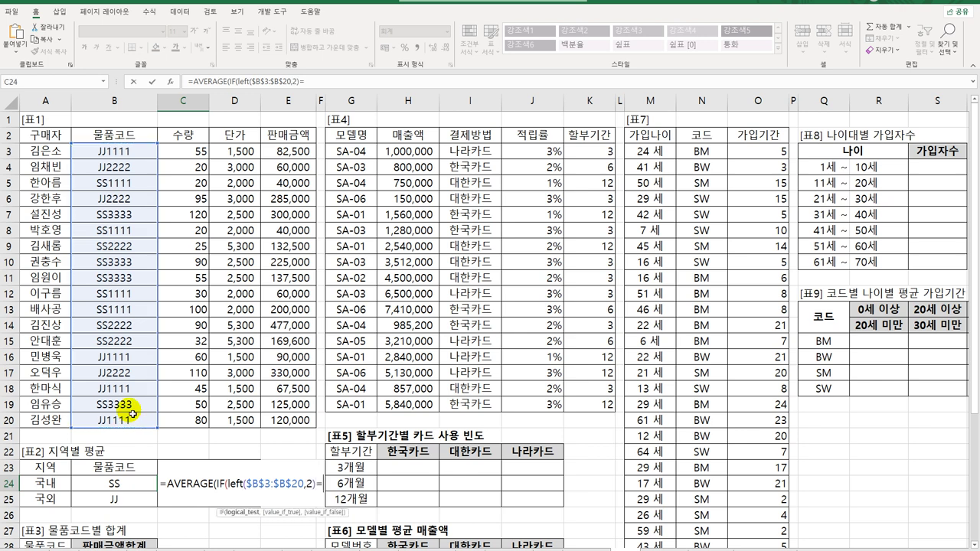
Complete the condition with the SS code cell as the column-locked reference $B24, followed by a comma
key(Left)
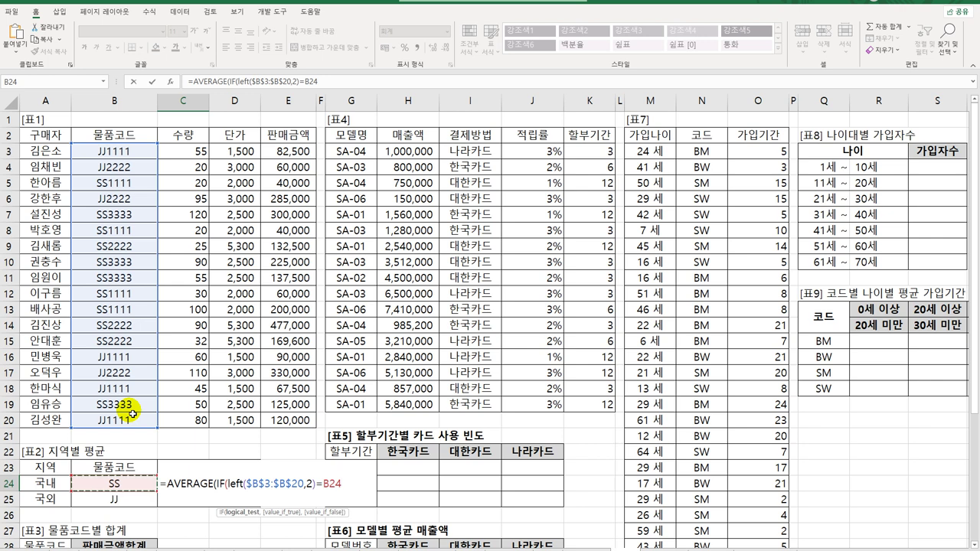
key(F4)
key(F4)
key(F4)
text(,)
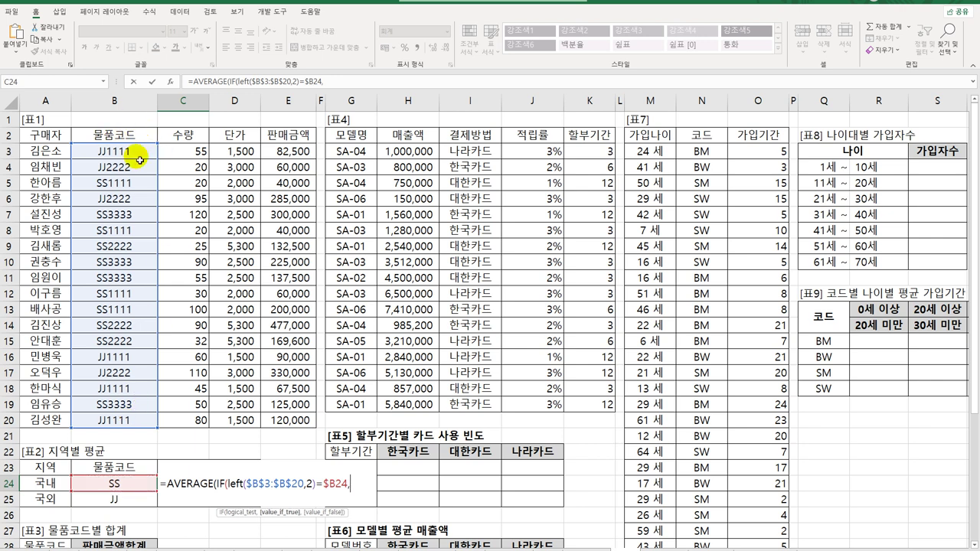
Finish the C24 array formula with the row-locked quantity range C$3:C$20 as the averaged values, and fill it across C24:D25
drag(177, 153, 183, 420)
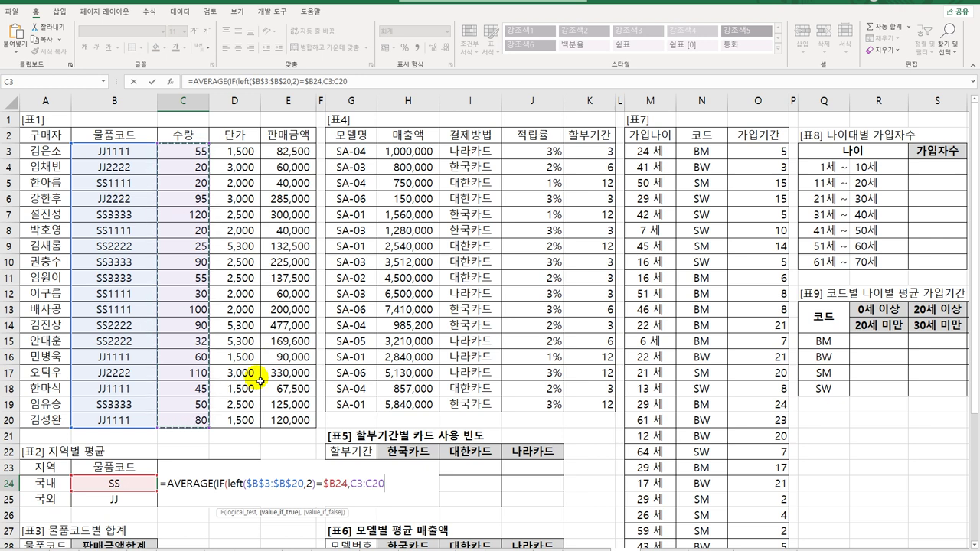
key(F4)
key(F4)
text())
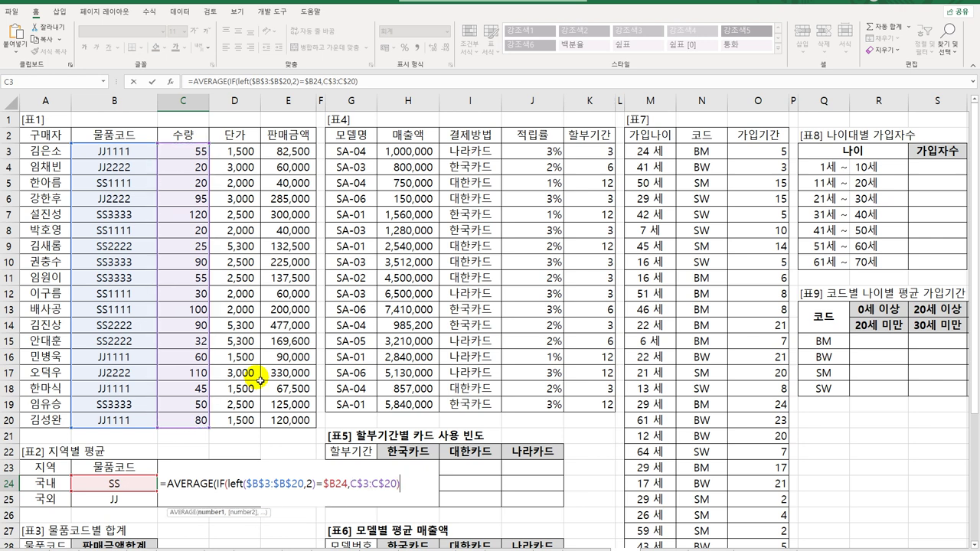
text())
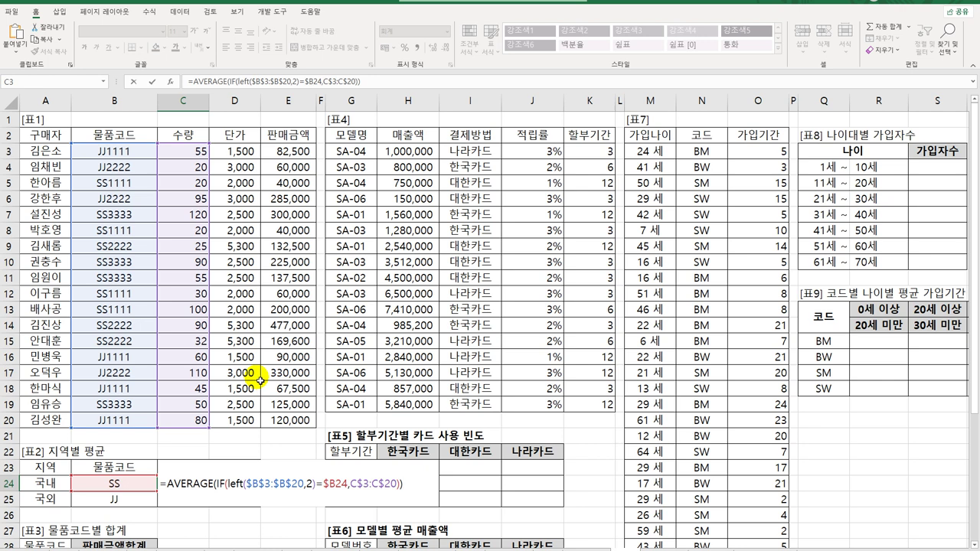
key(ctrl+shift+Return)
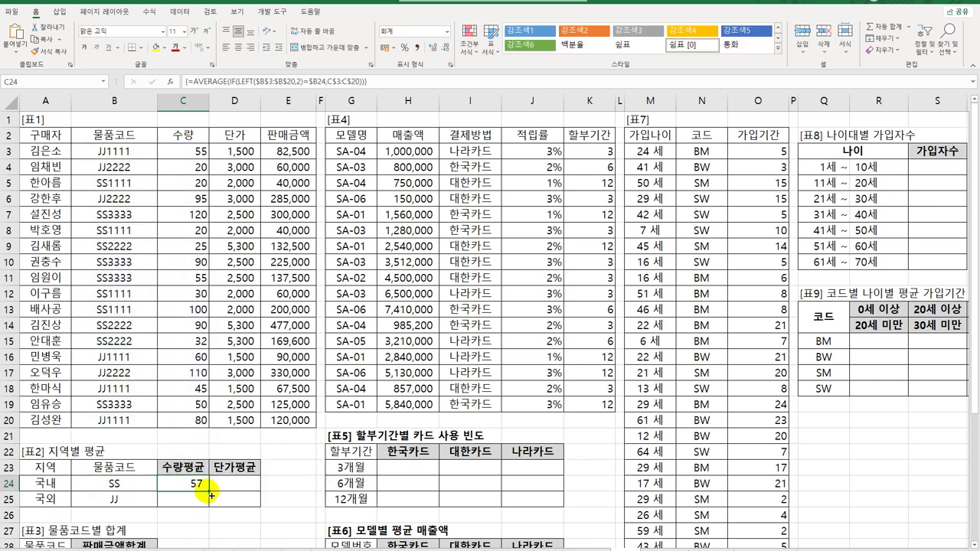
drag(208, 491, 260, 506)
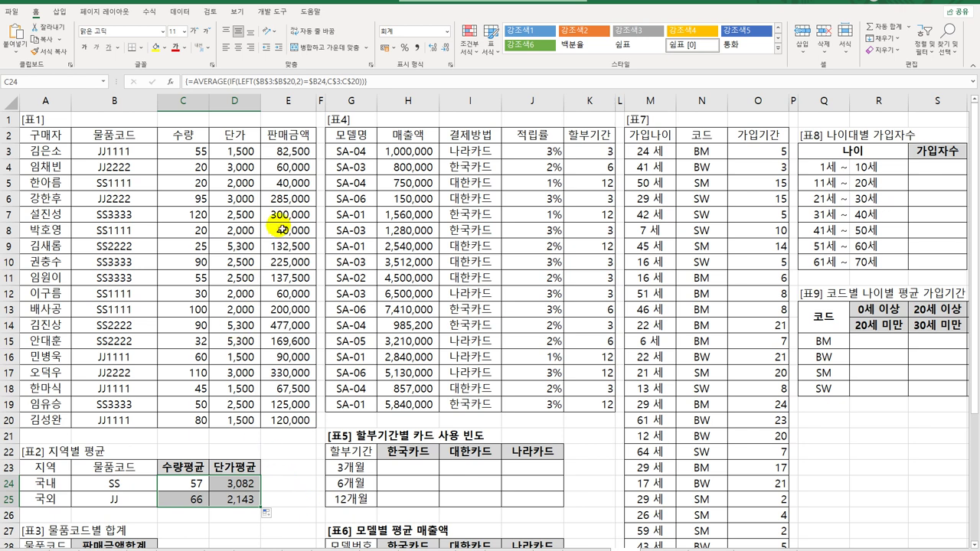
Start the sales total formula for SS1111 in B29 with SUM and an extra opening parenthesis
scroll(275, 333, down, 3)
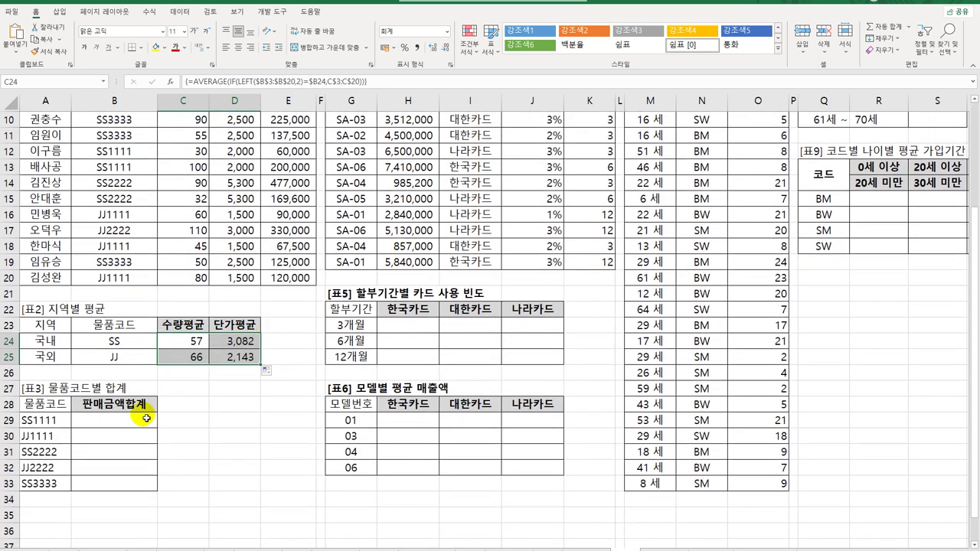
click(133, 428)
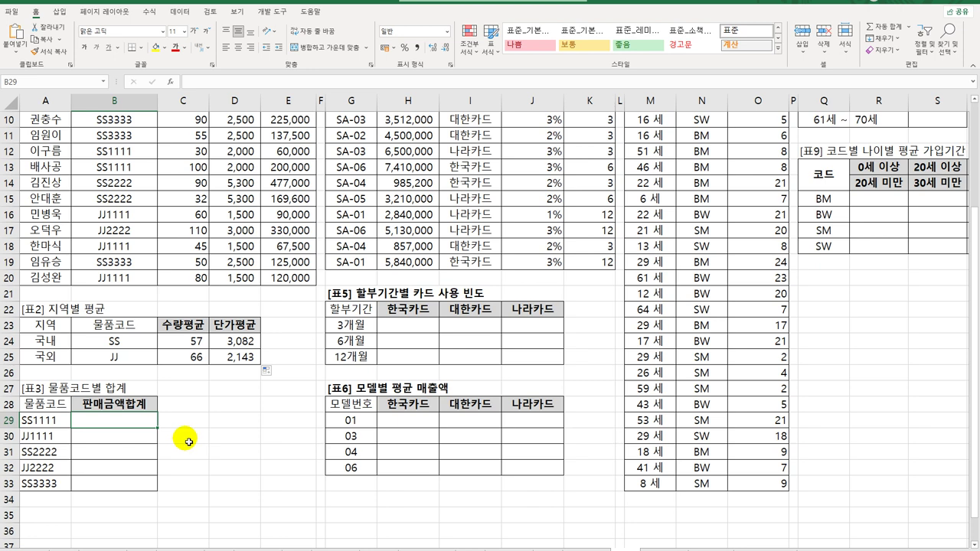
text(=su)
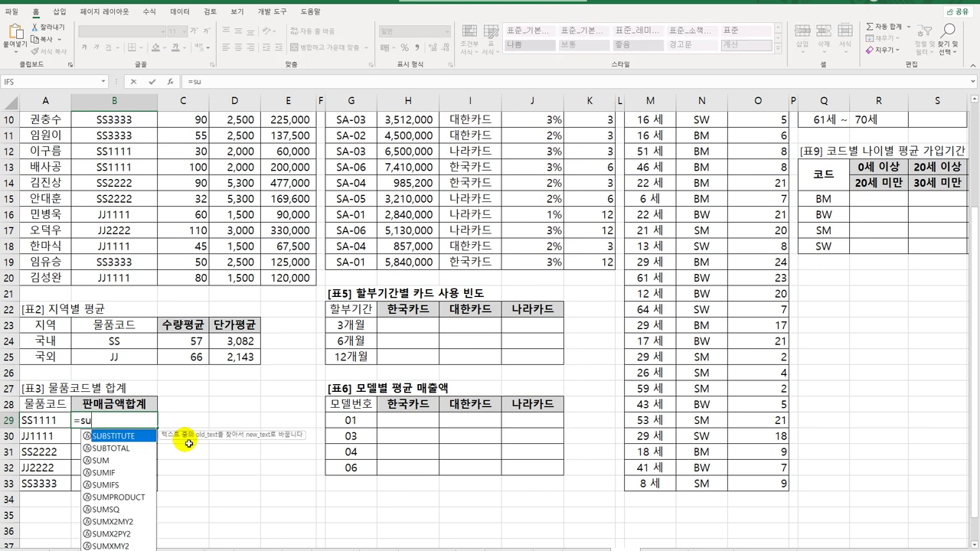
text(m(()
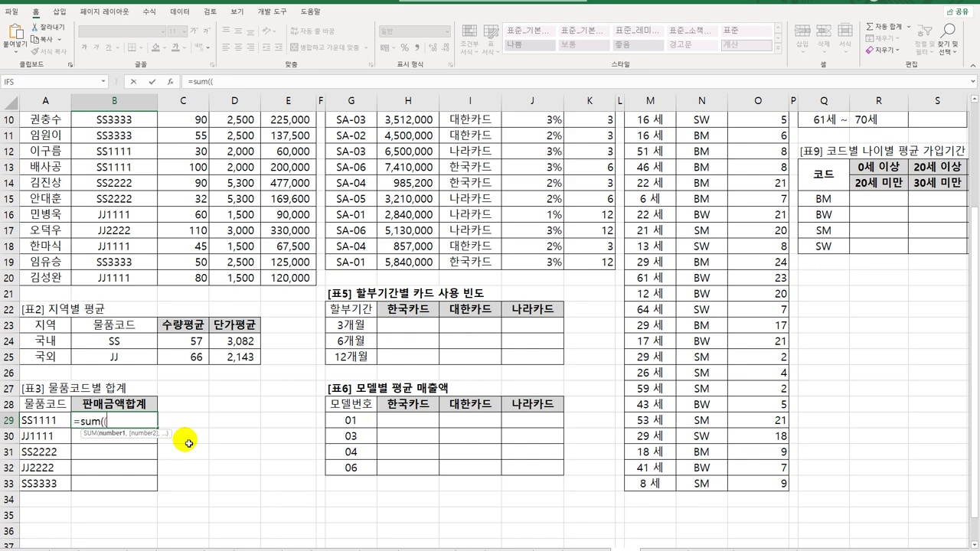
Add the product code condition $B$3:$B$20=A29, close its parenthesis, and append a multiplication sign
scroll(184, 390, up, 3)
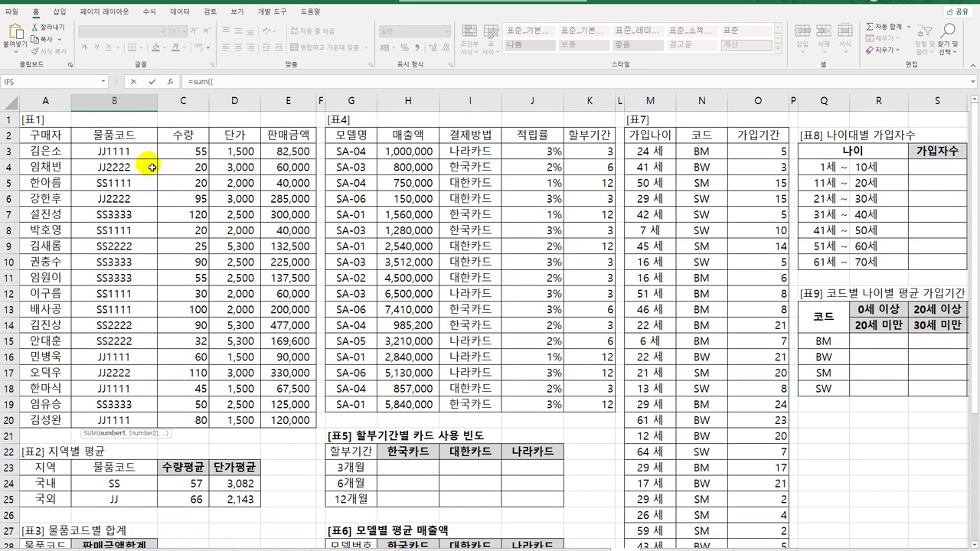
click(143, 156)
drag(142, 172, 136, 423)
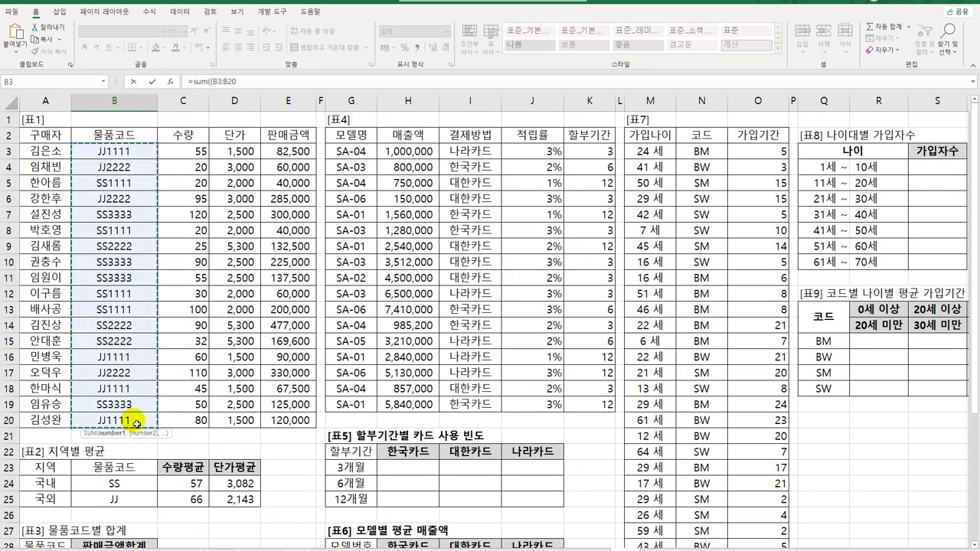
key(F4)
text(=)
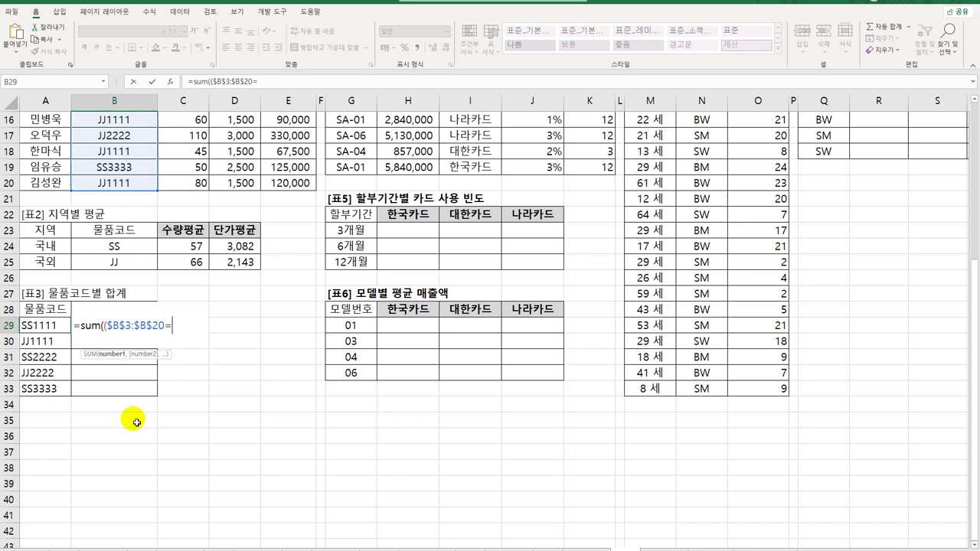
click(67, 326)
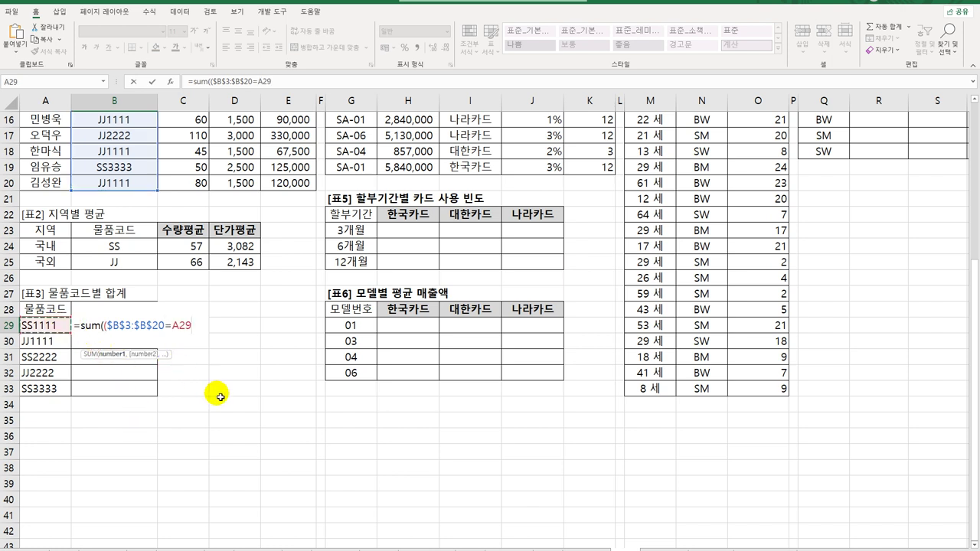
text()*)
Finish the B29 array formula with the absolute sales amount range $E$3:$E$20 as the multiplied values, and fill it down to B33
scroll(219, 396, up, 5)
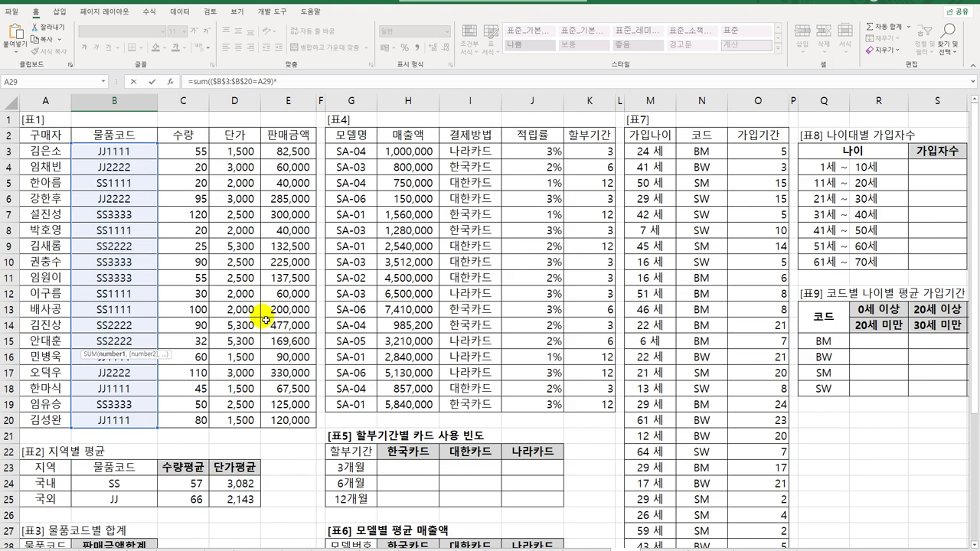
click(288, 150)
drag(291, 189, 289, 415)
key(F4)
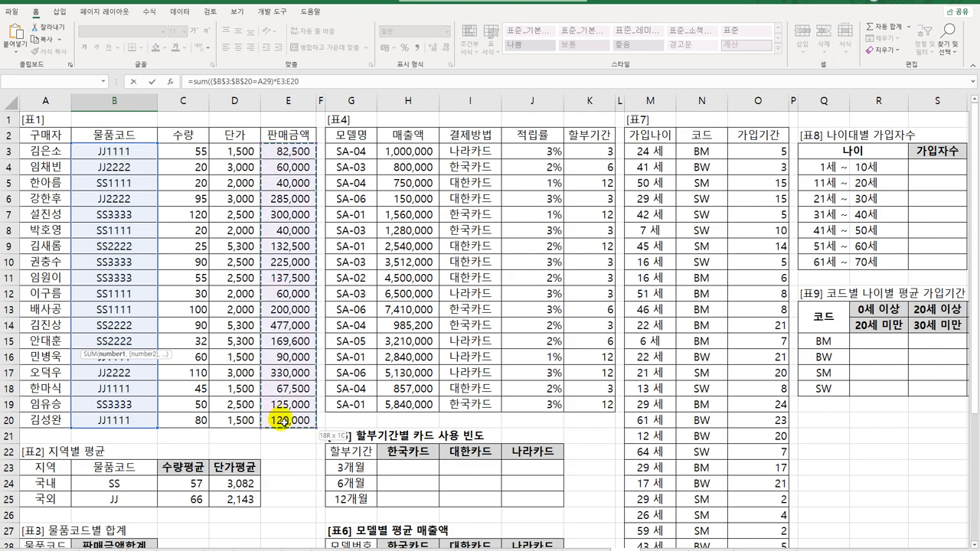
scroll(285, 429, down, 4)
scroll(285, 430, down, 1)
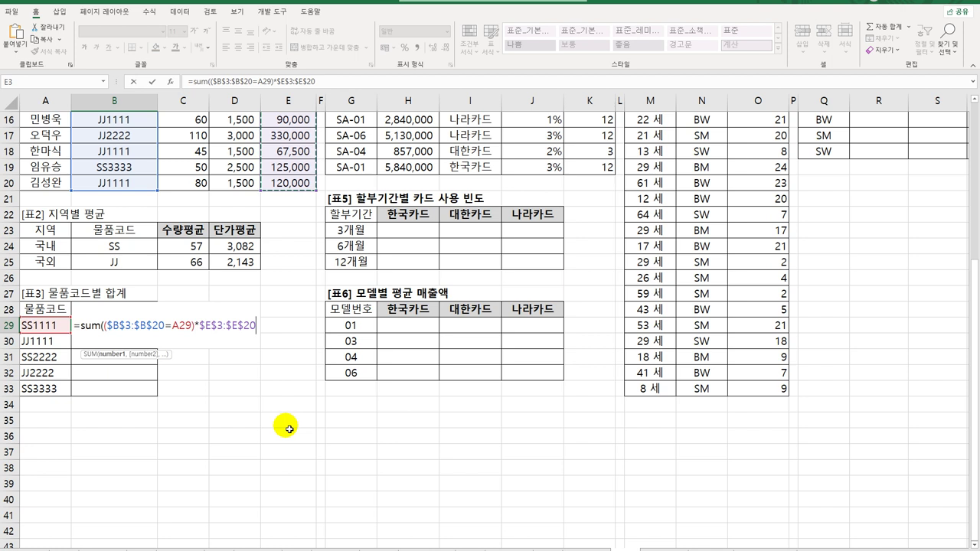
text())
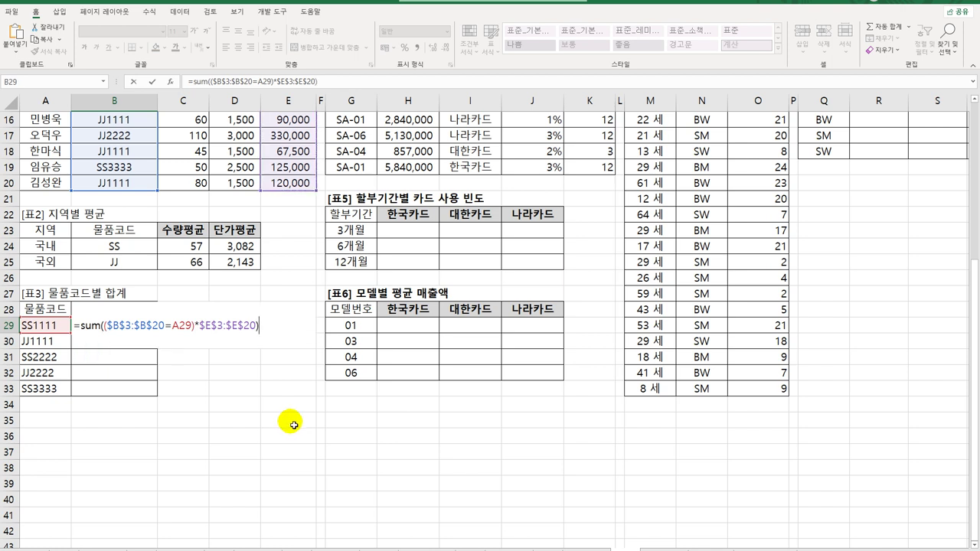
key(ctrl+shift+Return)
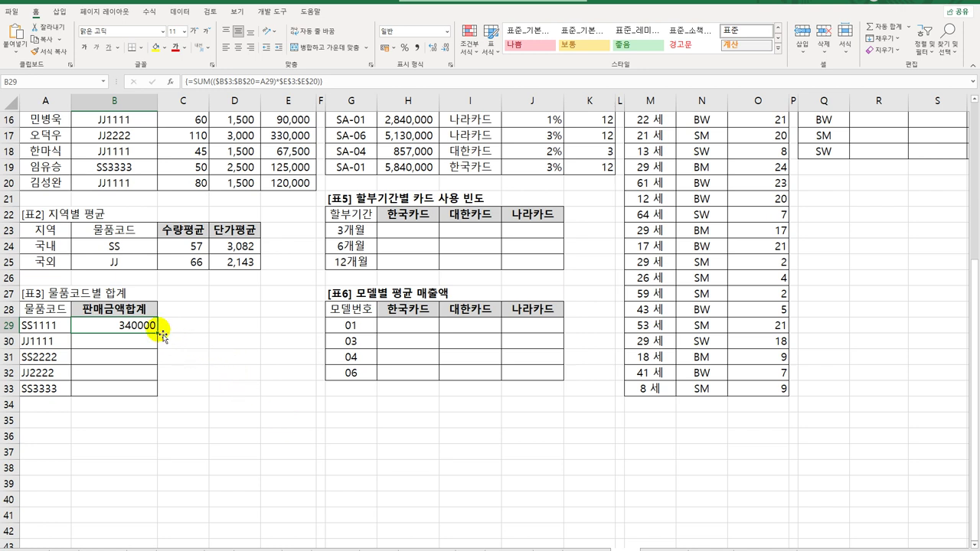
drag(157, 331, 154, 393)
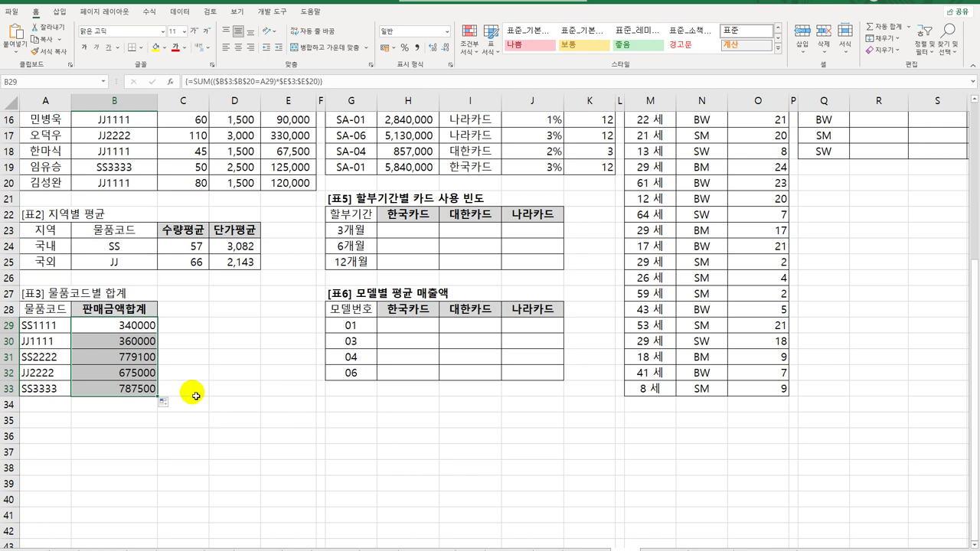
Nest the existing SUM formula in B29 inside a QUOTIENT function as its numerator
click(128, 329)
double_click(122, 329)
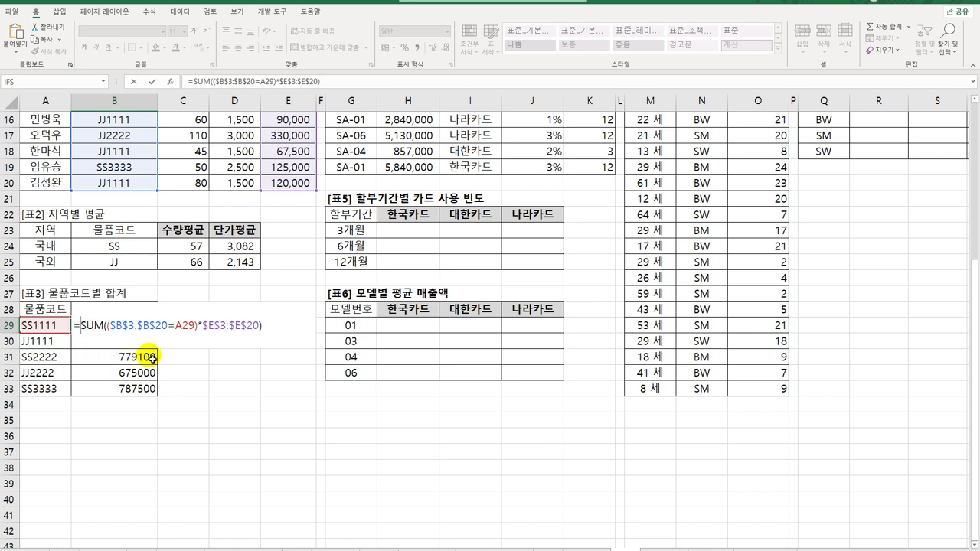
text(qu)
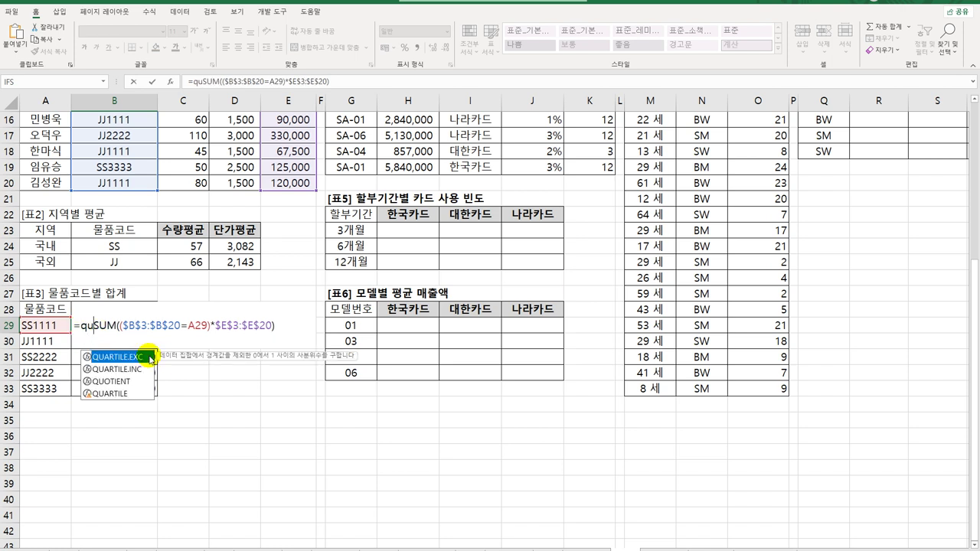
key(Down)
key(Down)
key(Tab)
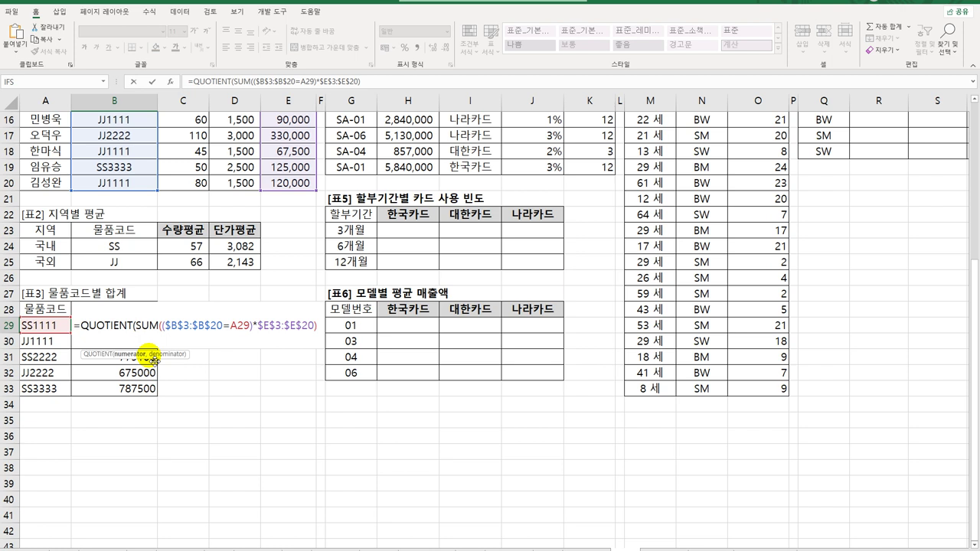
Set the QUOTIENT denominator to 100000, close the array formula, and fill it down through B33
text(,)
text(,1)
text(00000)
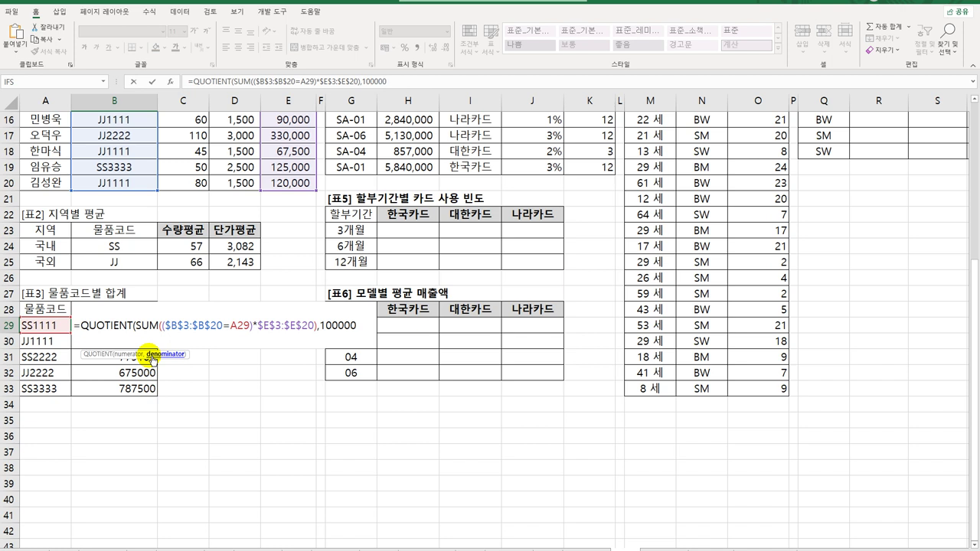
text())
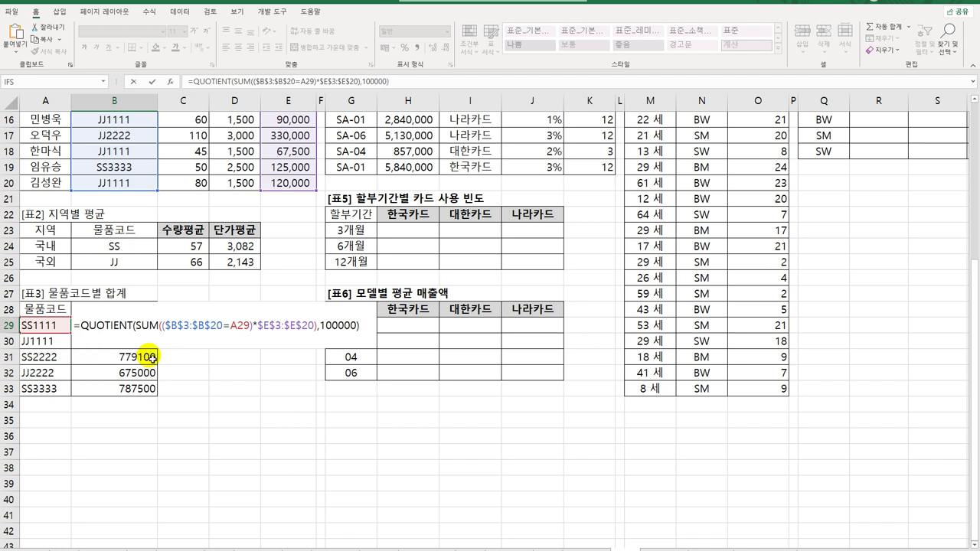
key(ctrl+shift+Return)
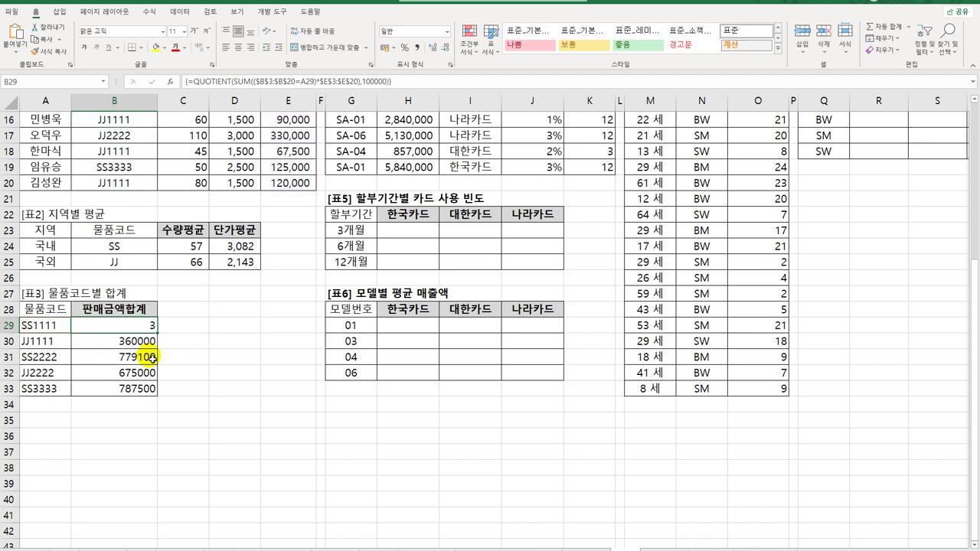
drag(157, 333, 154, 391)
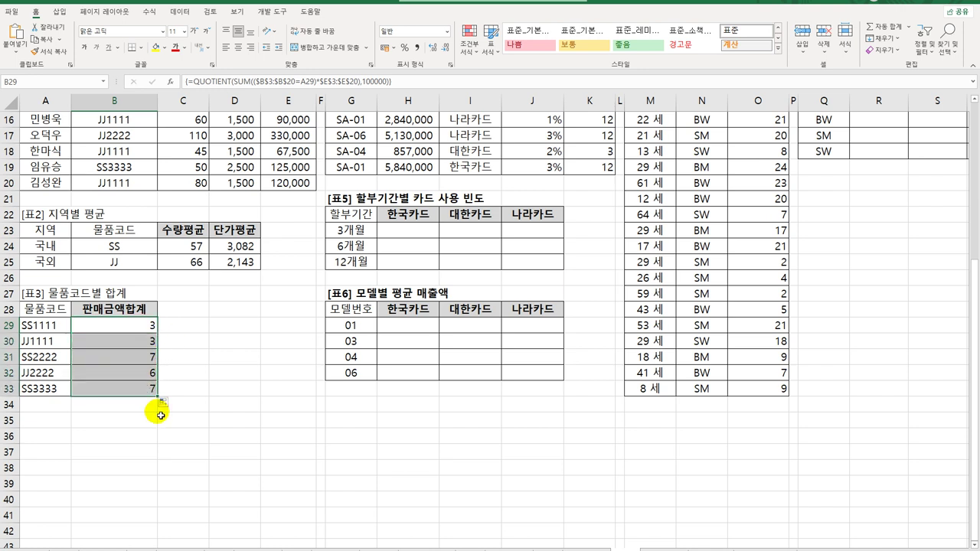
Insert the REPT function in front of QUOTIENT in the B29 formula
click(151, 330)
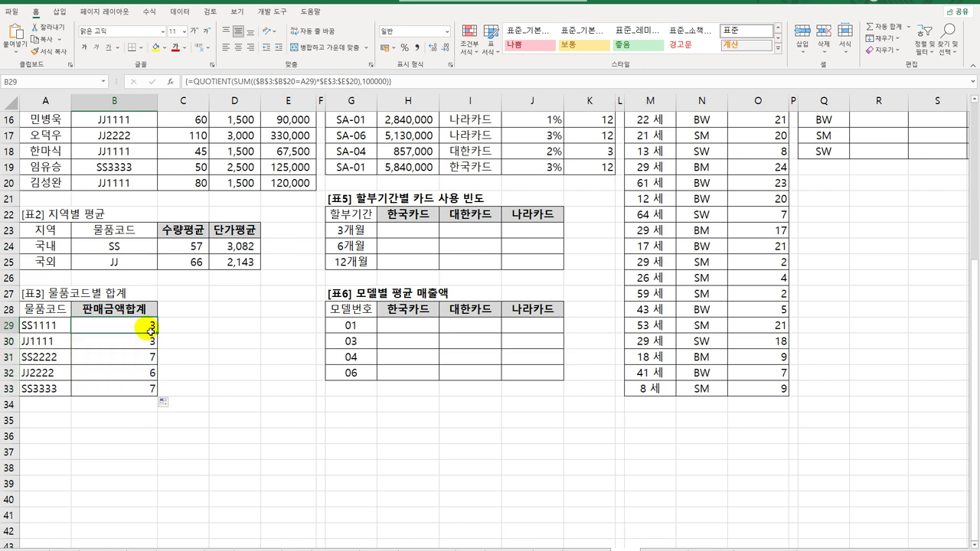
double_click(77, 325)
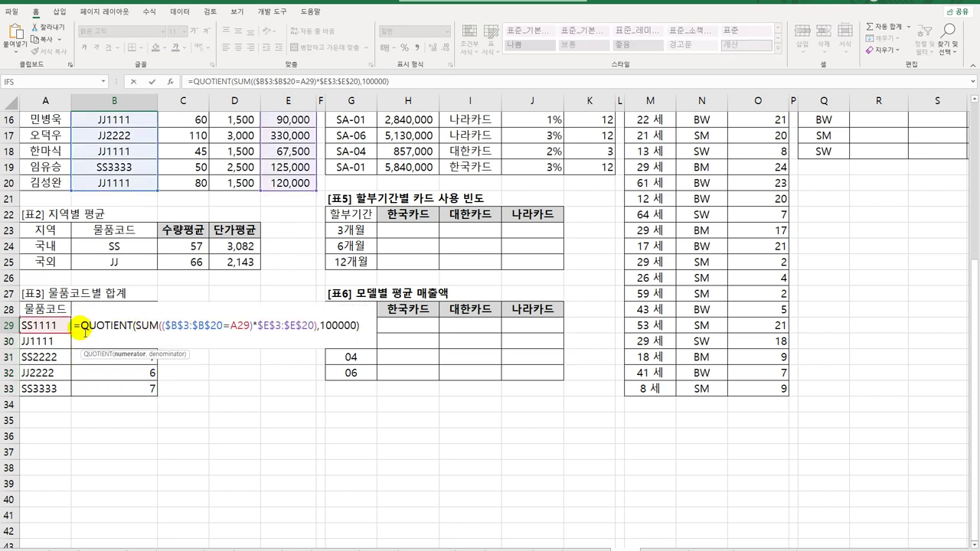
text(rep)
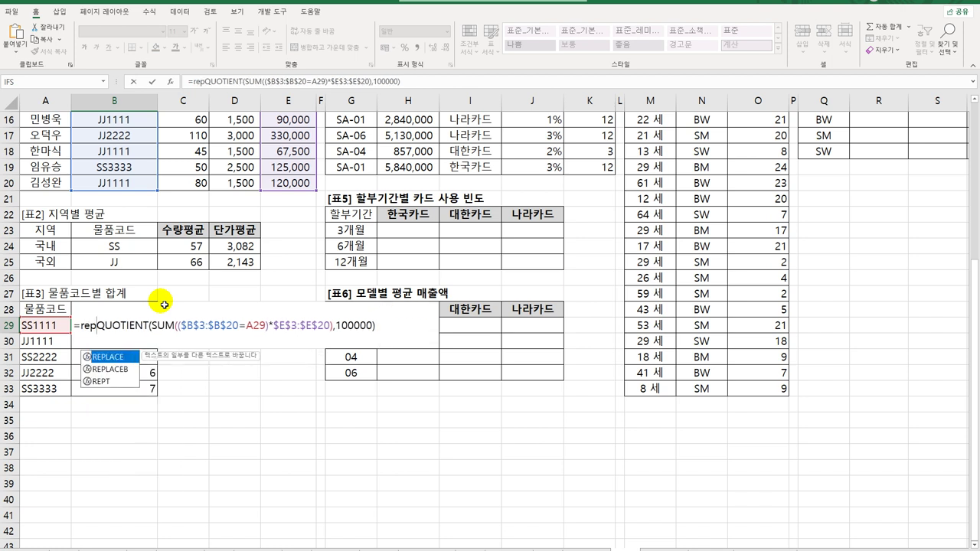
key(Down)
key(Down)
key(Tab)
Enter the special character "★" as the REPT text argument, followed by a comma
text("a)
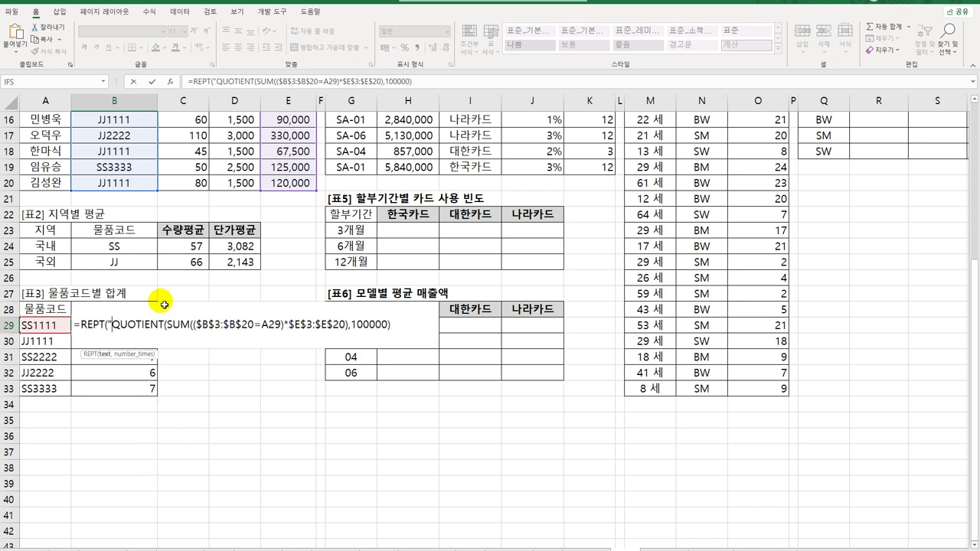
key(BackSpace)
key(Hangul)
text(ㅁ)
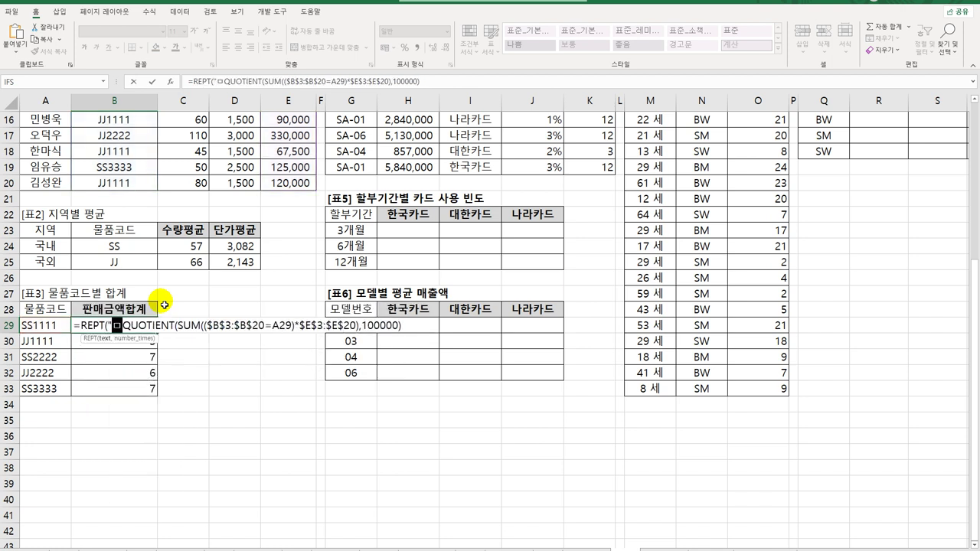
key(Hangul_Hanja)
click(128, 458)
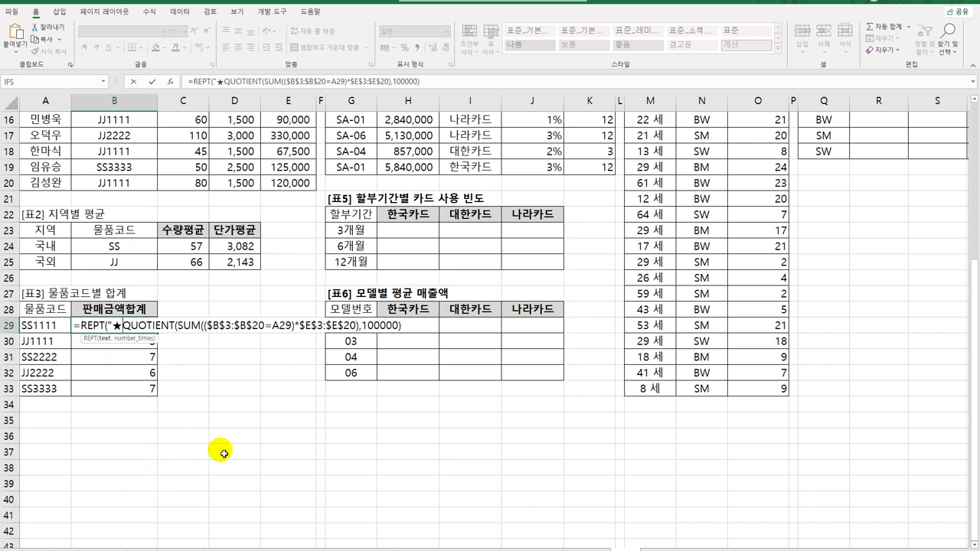
text(",)
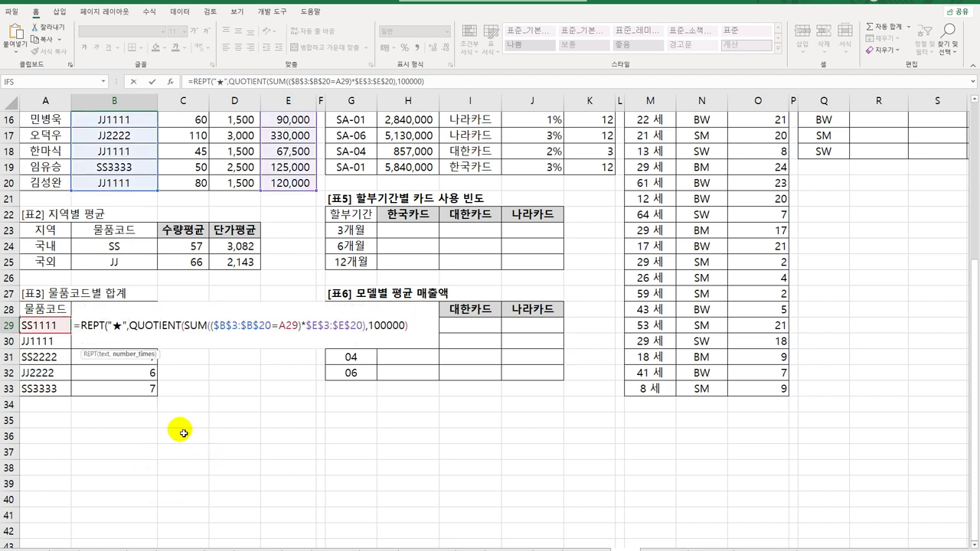
Close the REPT parenthesis, enter B29 as an array formula, and fill it down to B33
click(427, 330)
text())
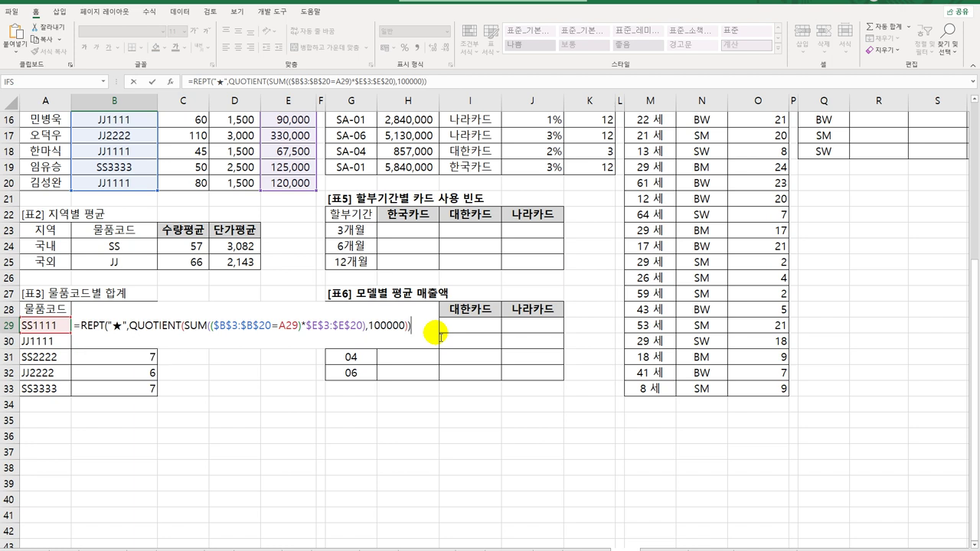
key(ctrl+shift+Return)
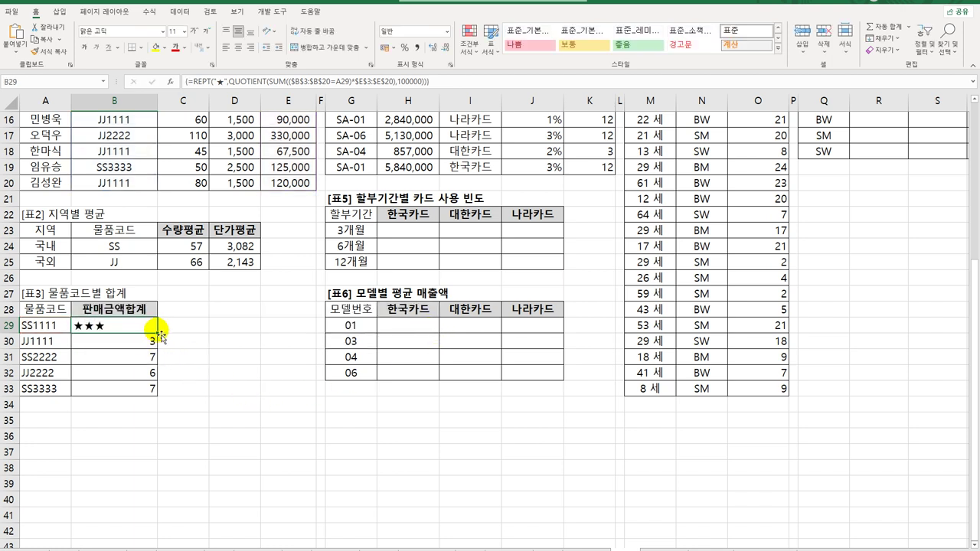
drag(158, 334, 156, 392)
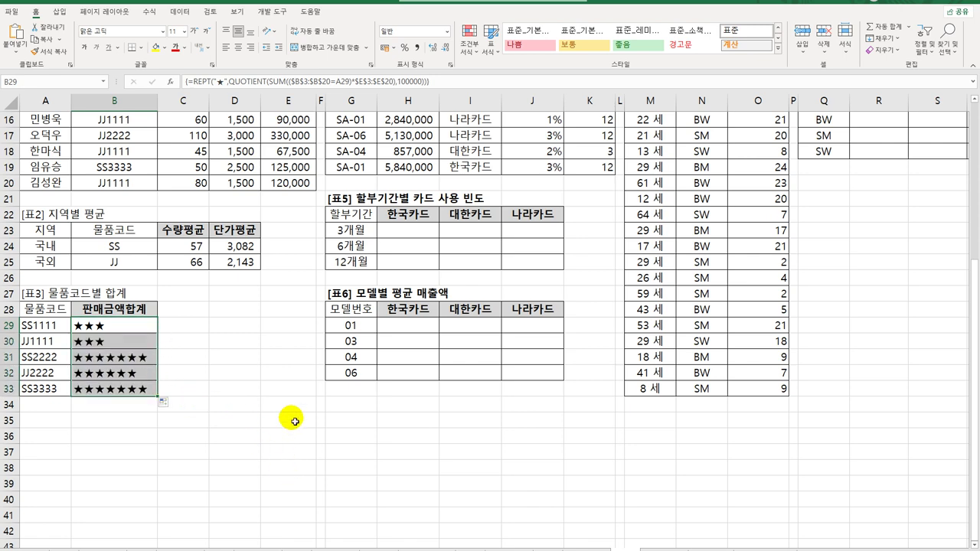
Start the card usage frequency formula for 3개월 and 한국카드 in H23 with nested SUM and IF functions
scroll(289, 425, up, 5)
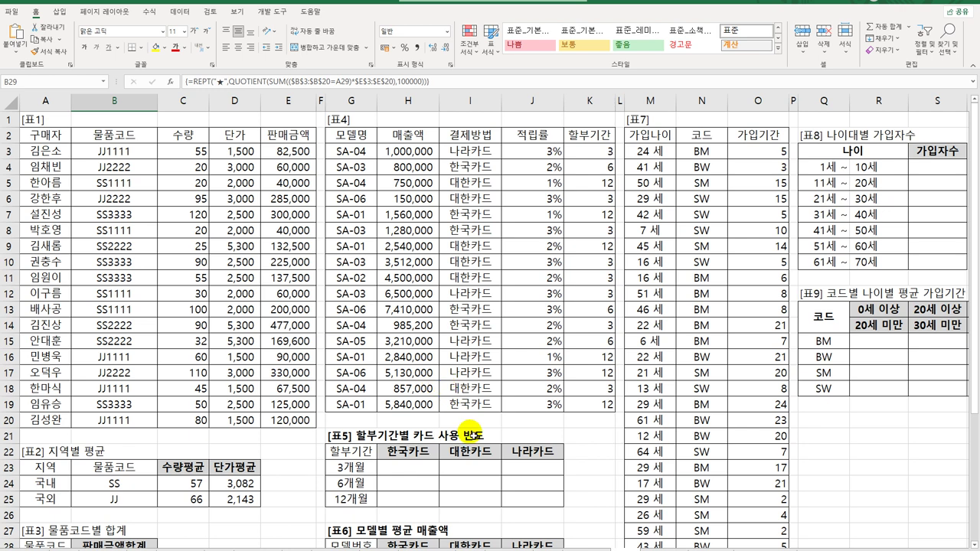
click(472, 152)
click(592, 152)
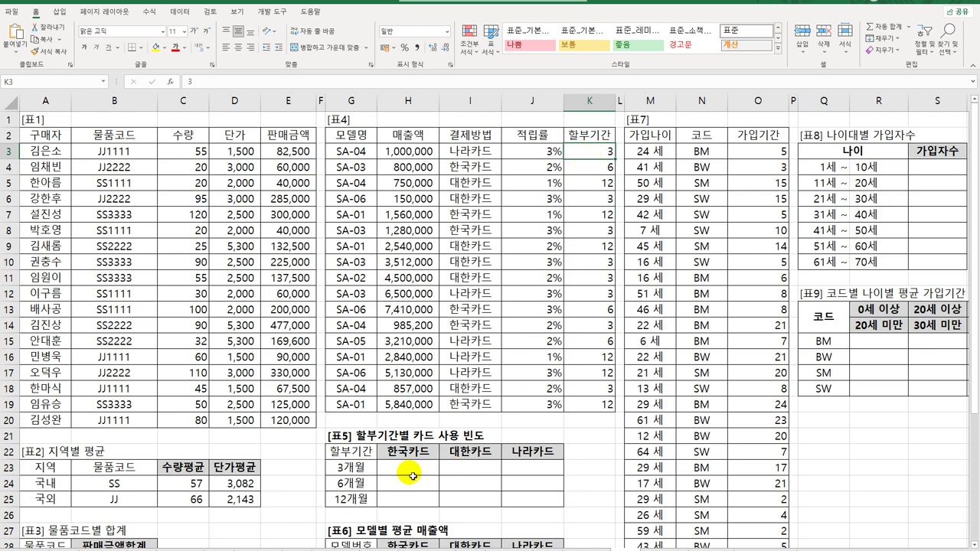
drag(413, 468, 521, 503)
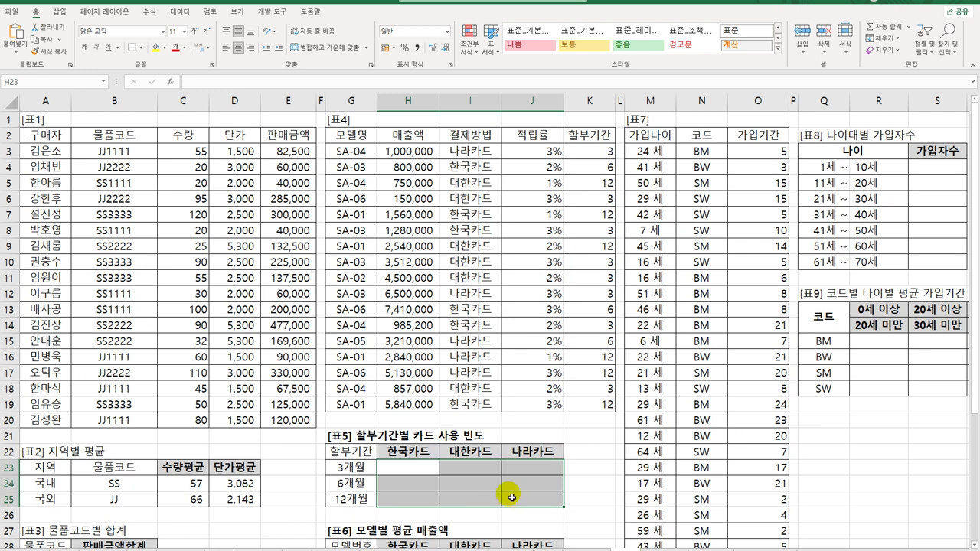
click(409, 469)
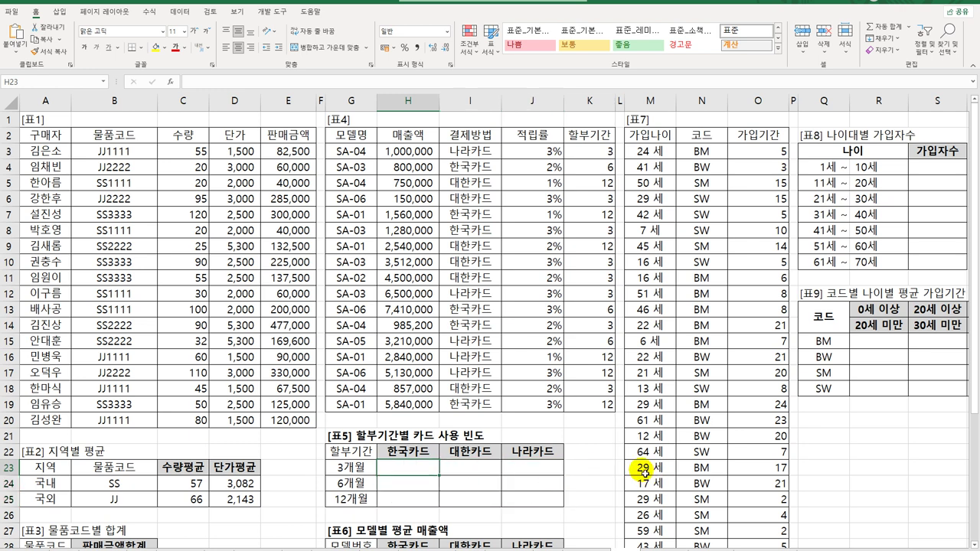
text(=)
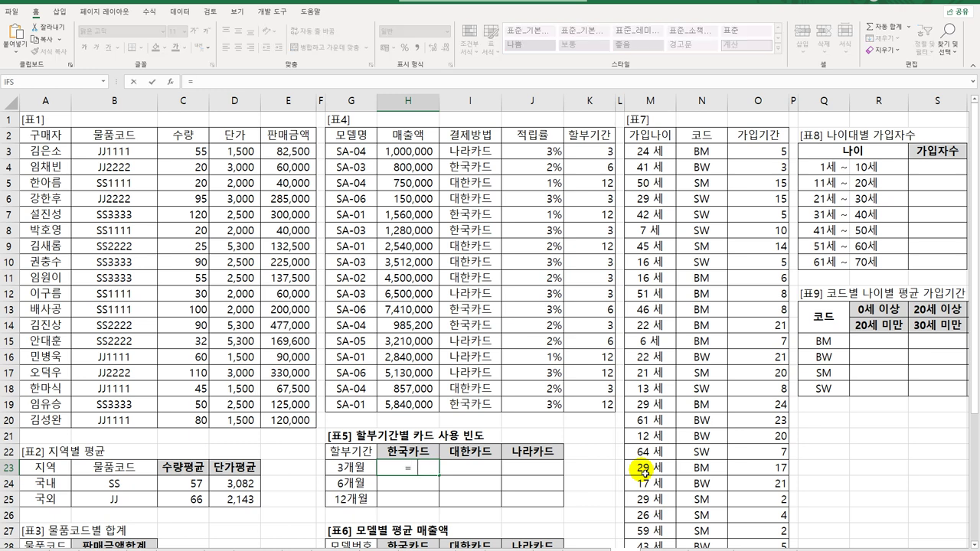
text(sum)
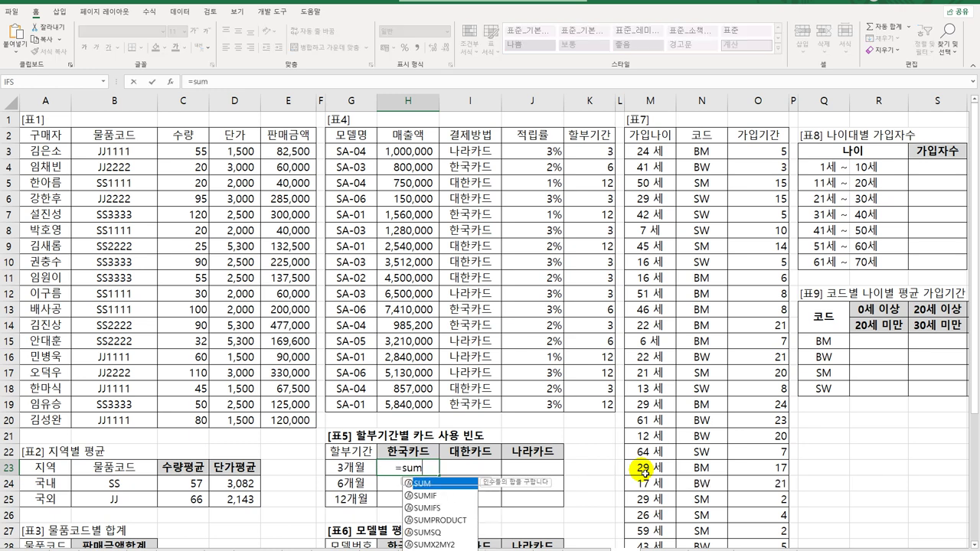
text((if()
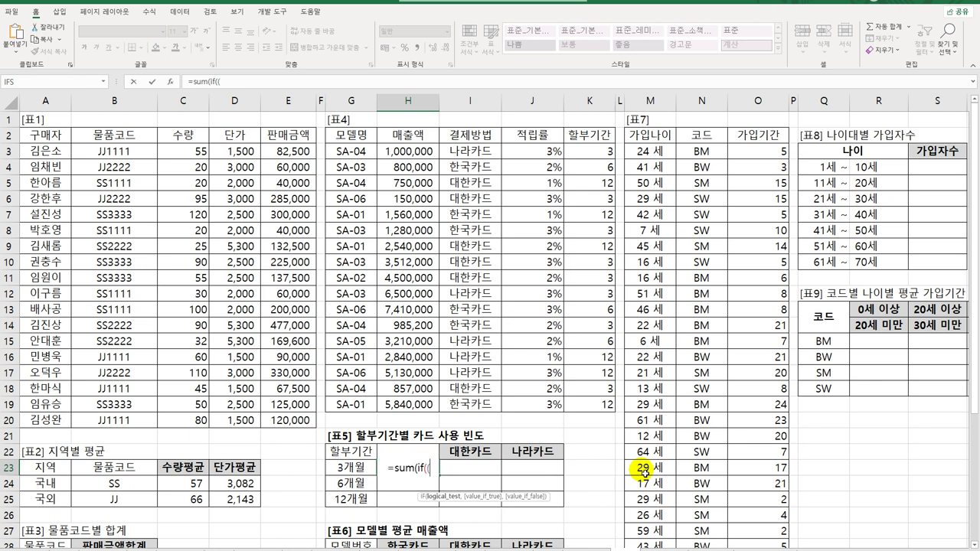
Complete the formula skeleton as =sum(if(()*(),1)) and place the cursor inside the first condition's parentheses
text(()*)
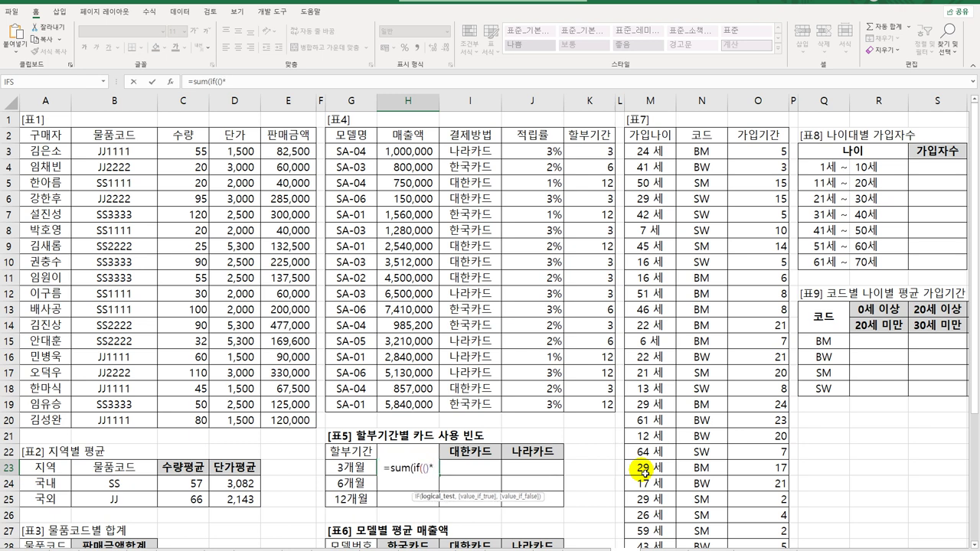
text((),)
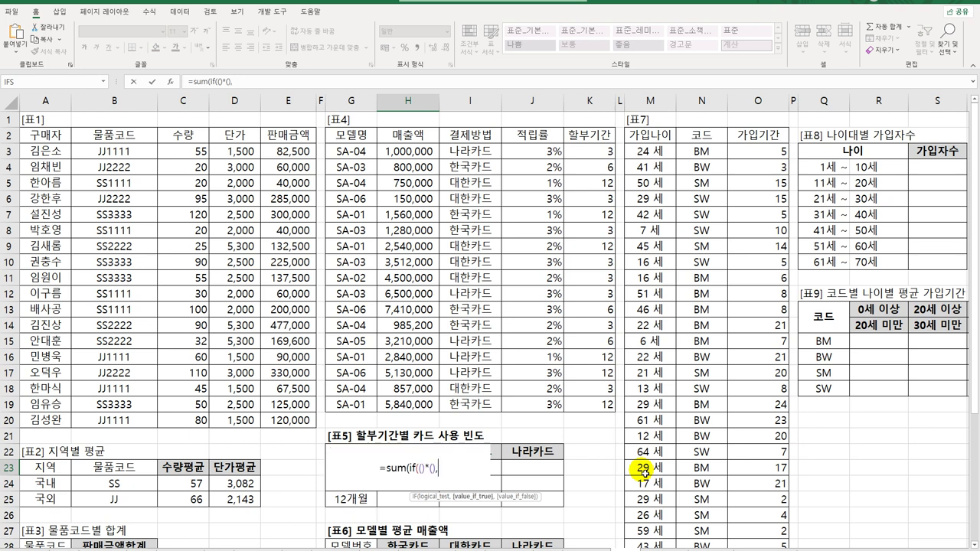
text(1))
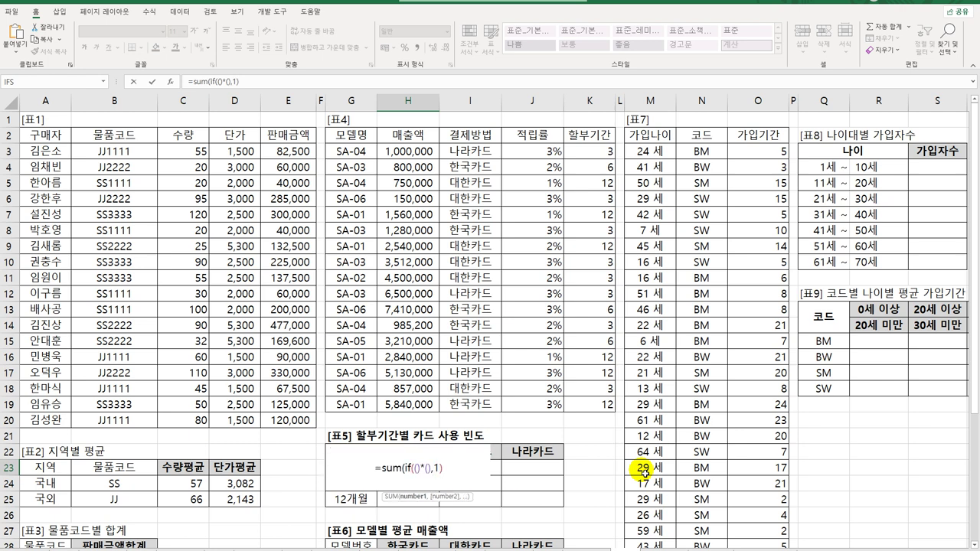
text())
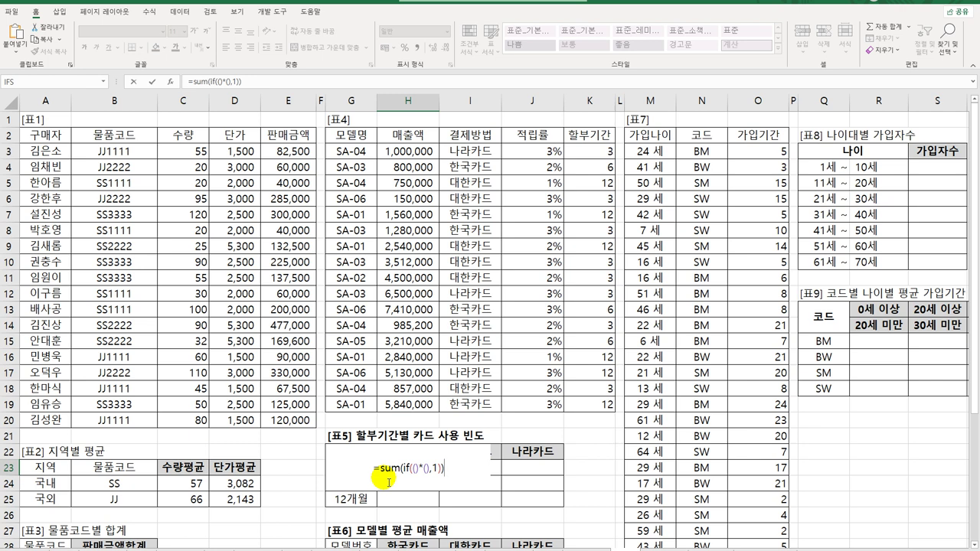
click(416, 469)
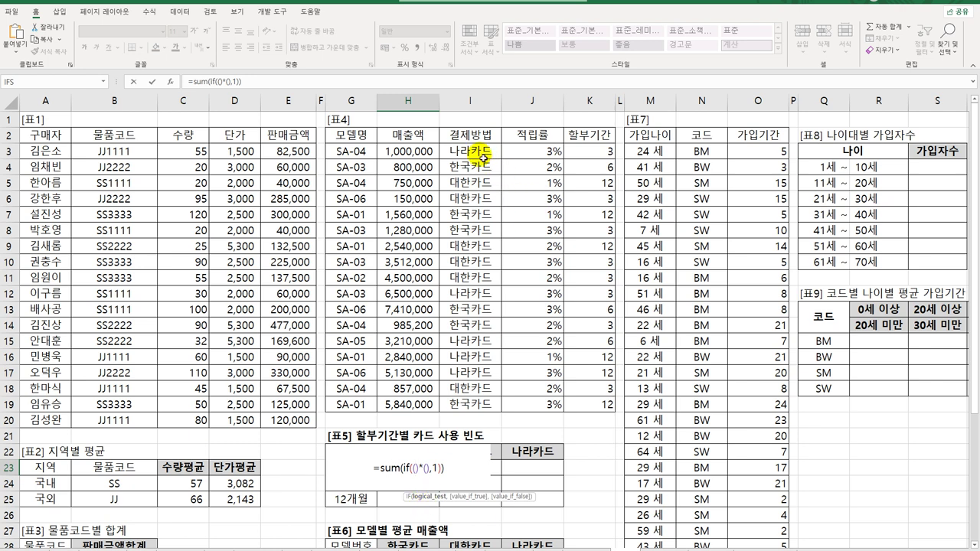
Fill the first IF condition with $I$3:$I$19=H22 to match the payment method against the 한국카드 header
drag(482, 152, 481, 401)
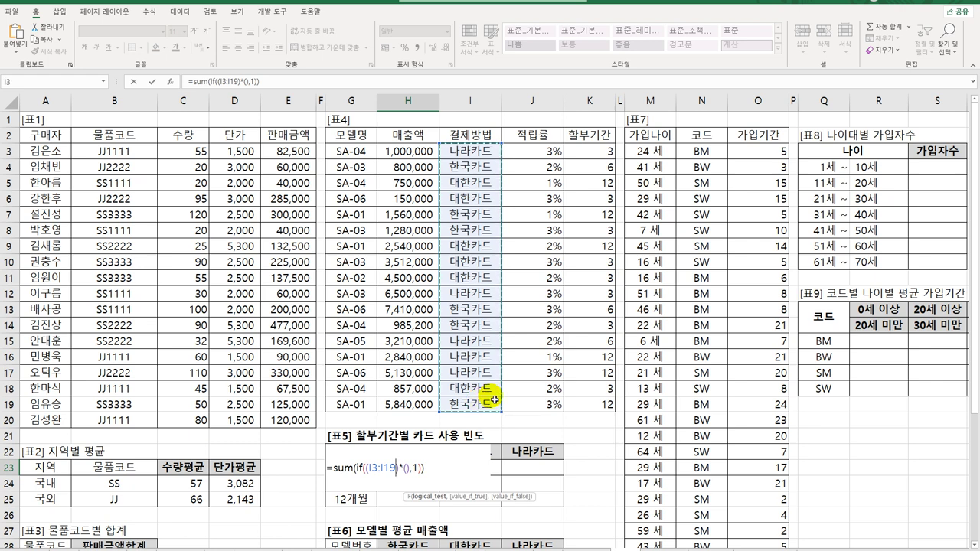
key(F4)
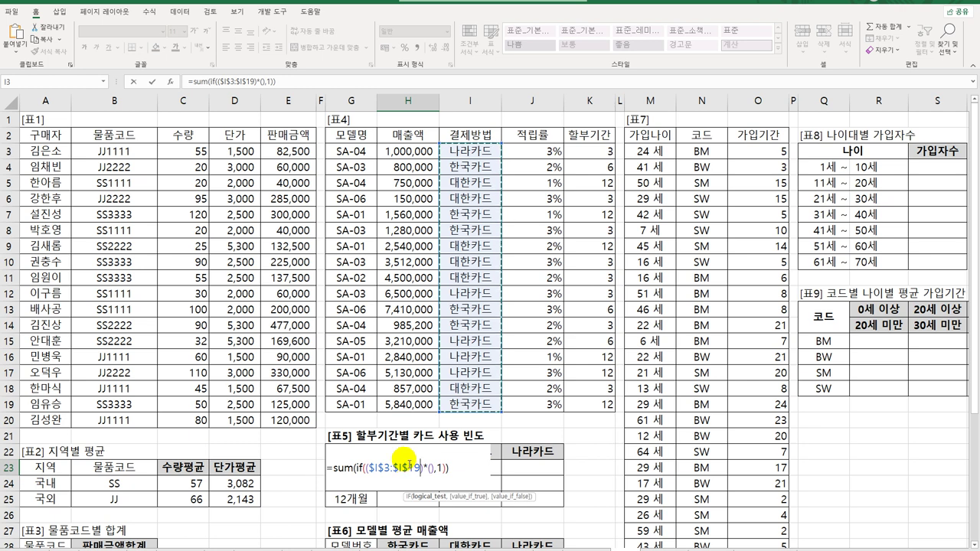
text(=)
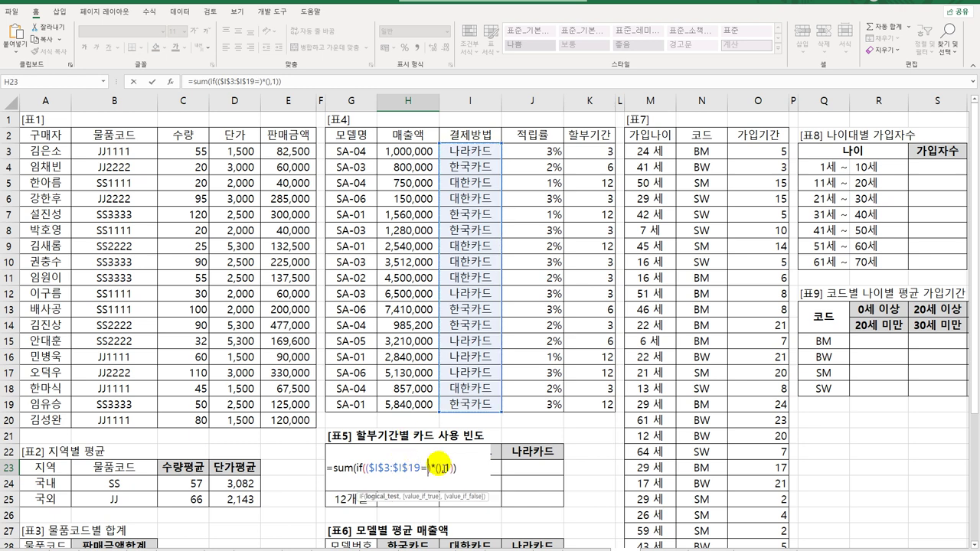
click(414, 423)
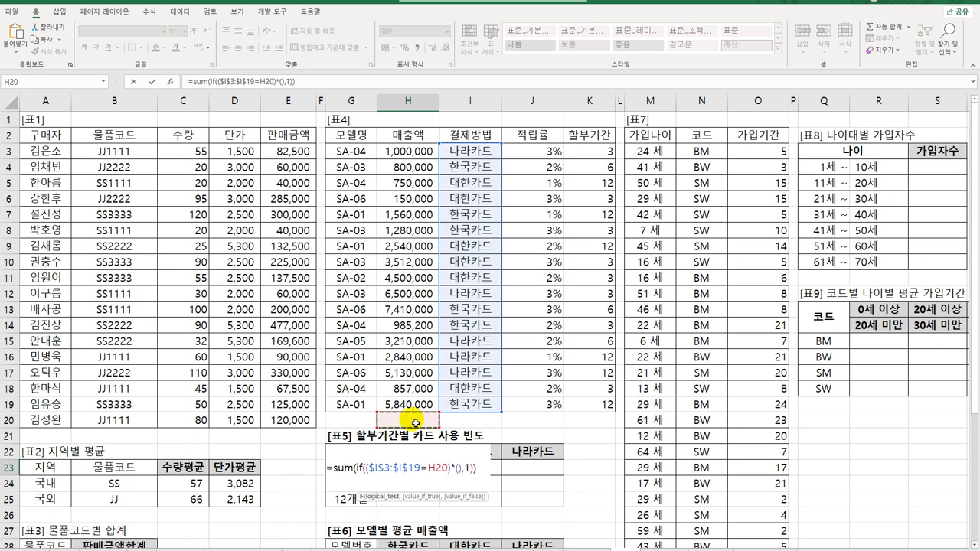
key(Down)
key(Down)
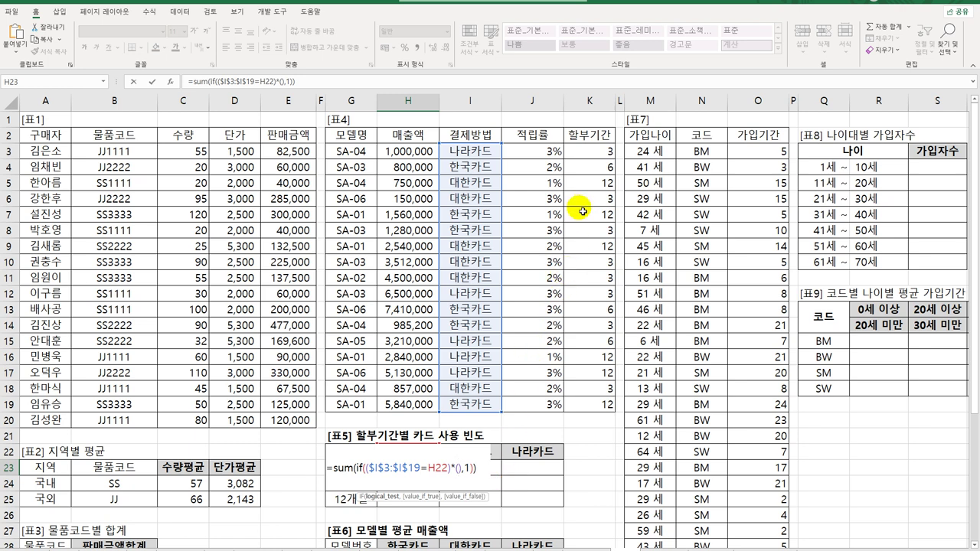
Fill the second IF condition with $K$3:$K$19=G23 to match the installment period against the 3개월 row
drag(591, 150, 595, 401)
key(F4)
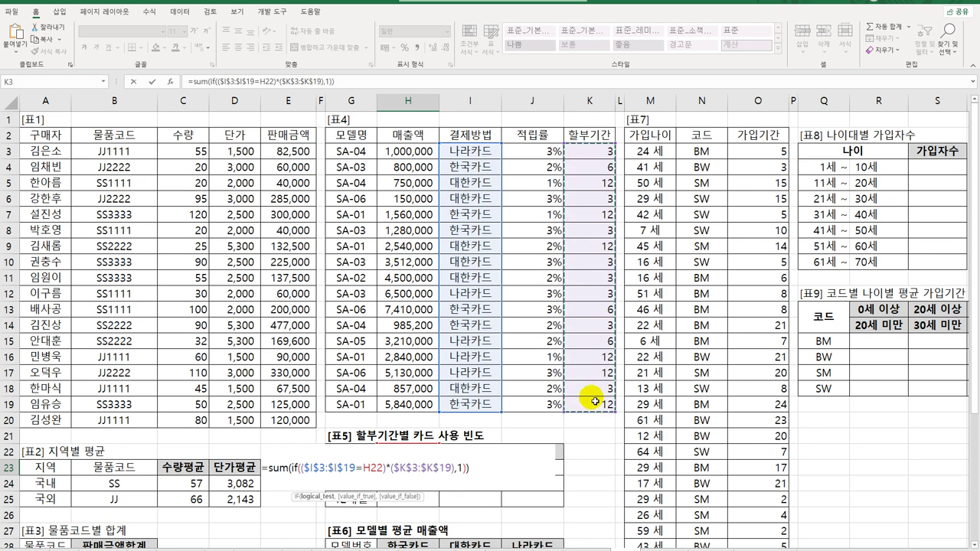
text(=)
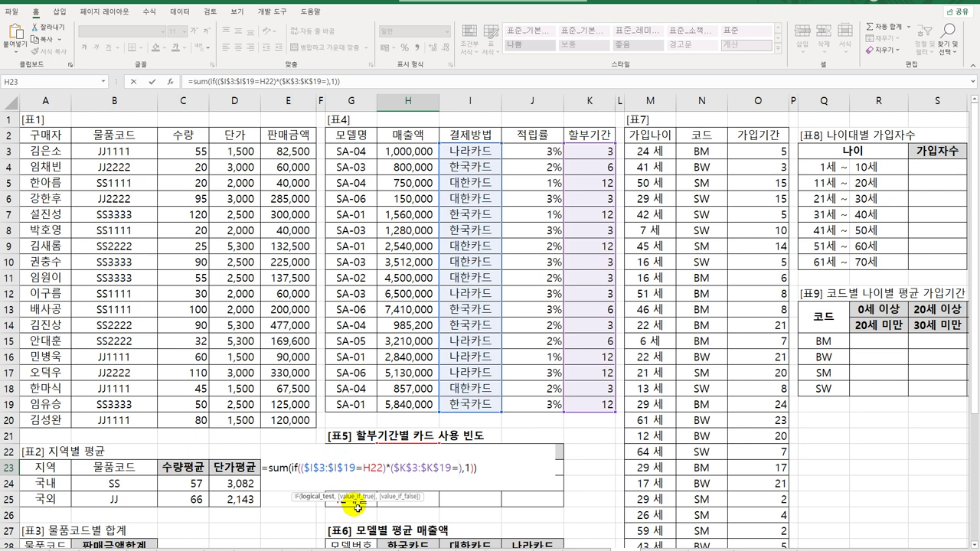
click(352, 503)
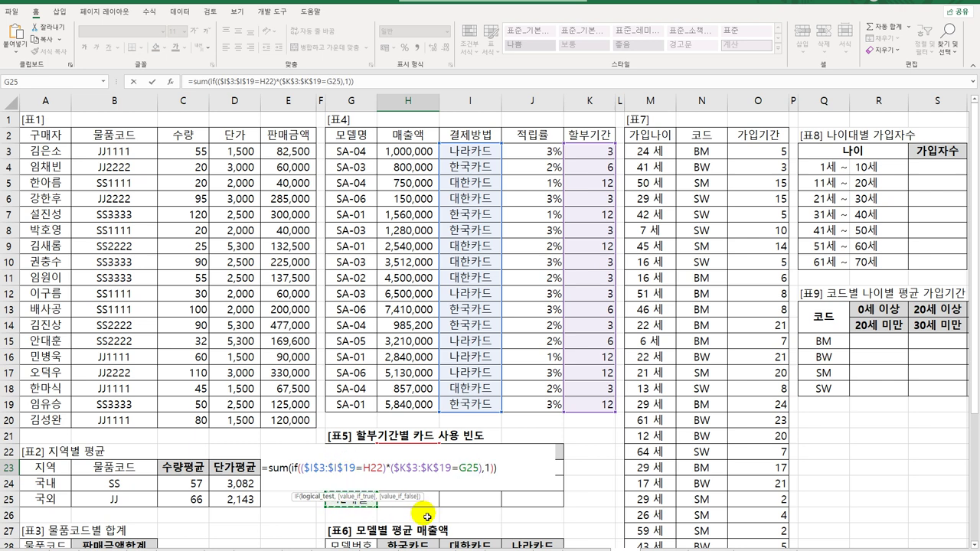
key(Up)
key(Up)
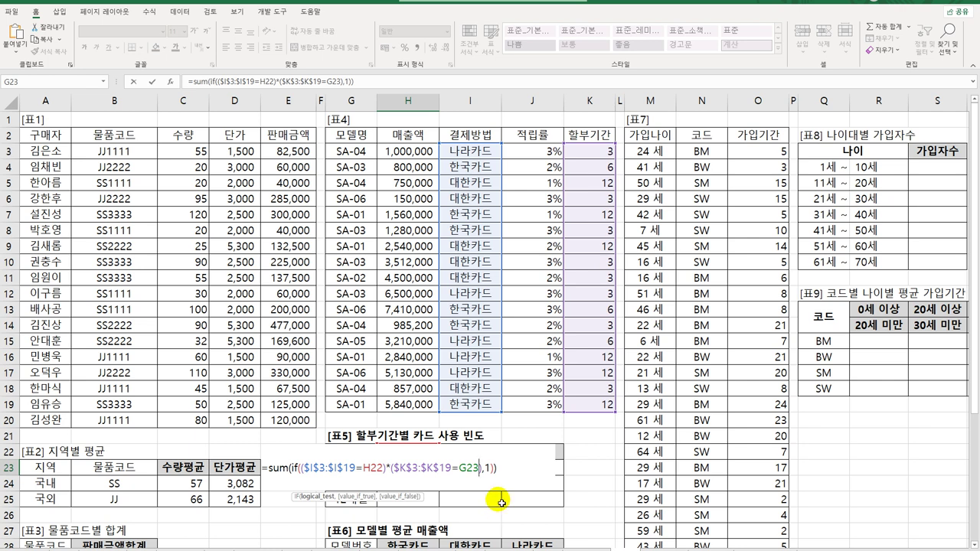
Change the criteria references to mixed references, H$22 for the card name and $G23 for the installment period
click(372, 470)
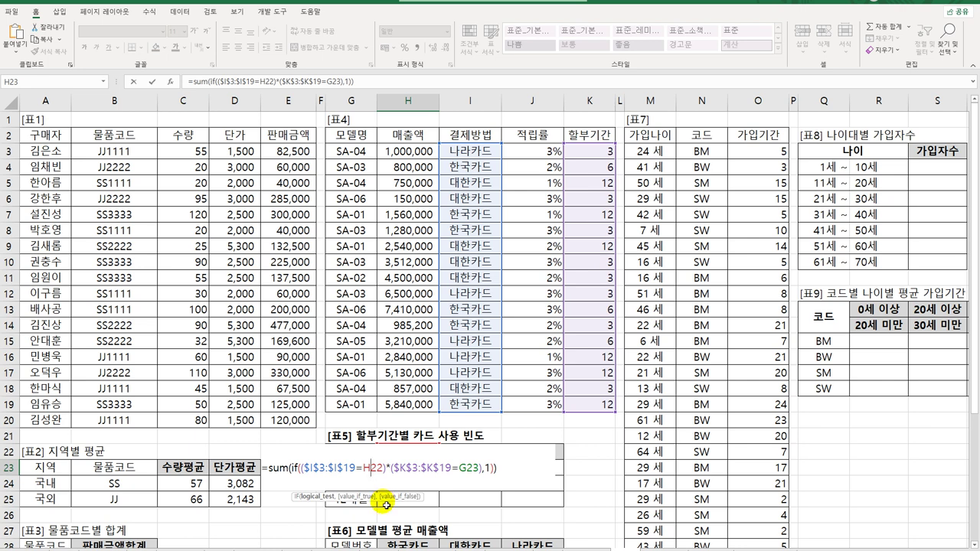
key(F4)
key(F4)
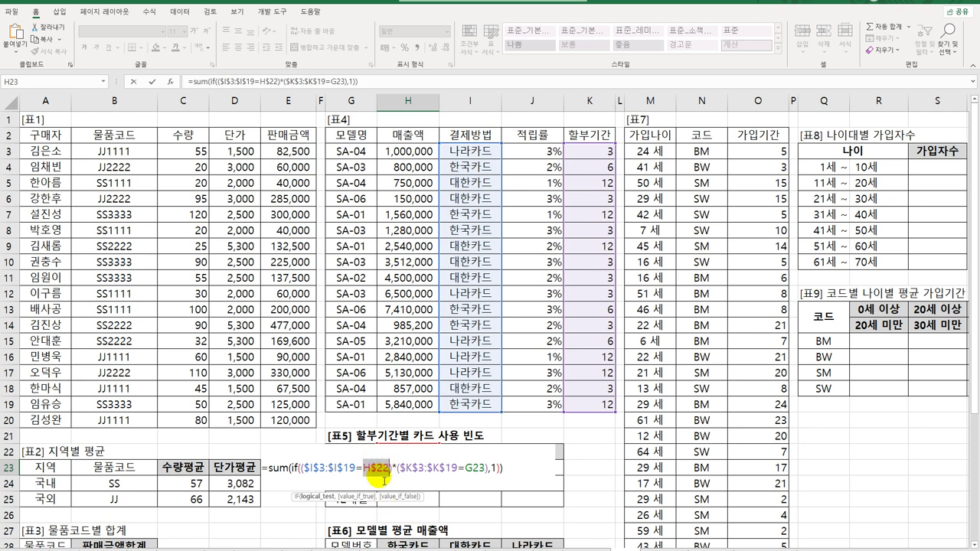
click(473, 468)
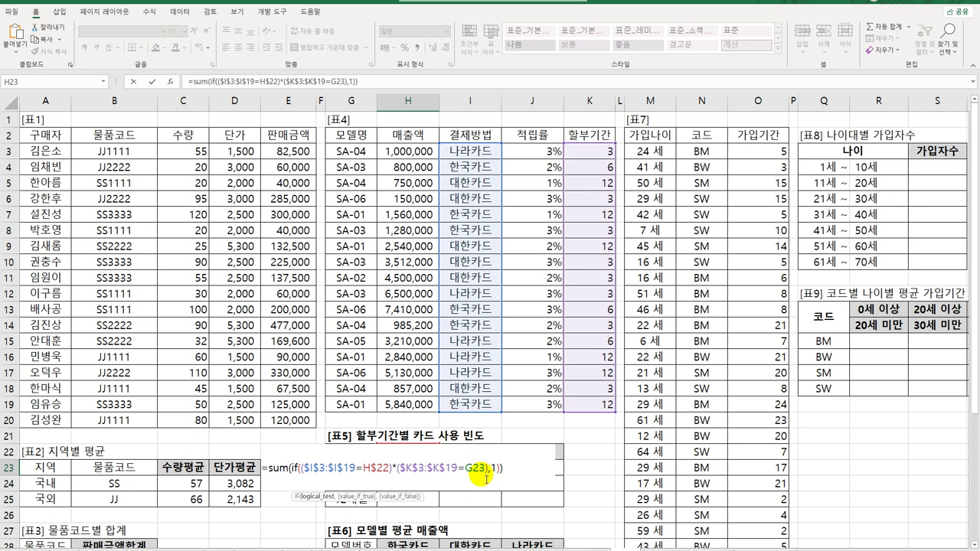
key(F4)
key(F4)
key(F4)
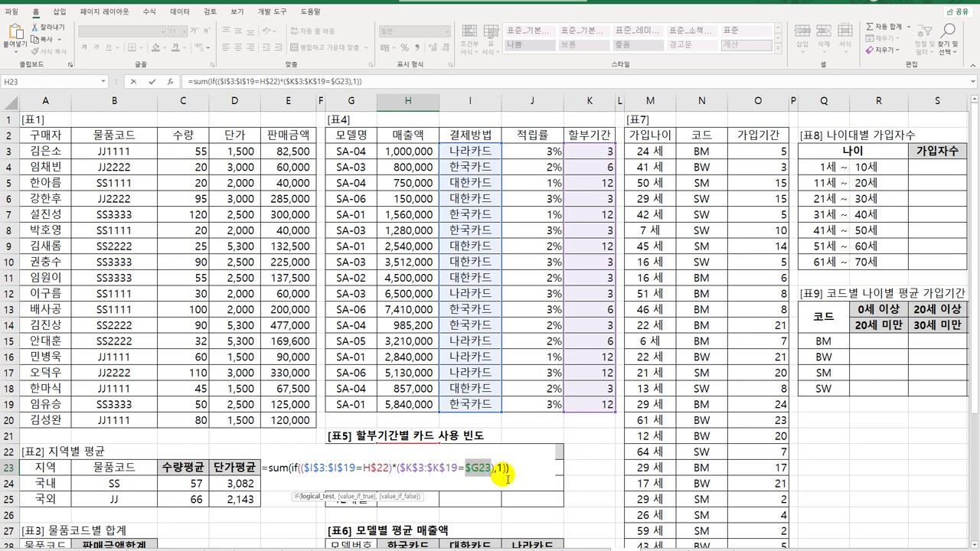
Enter the H23 formula as an array formula and fill it across the 표5 range H23:J25
click(520, 467)
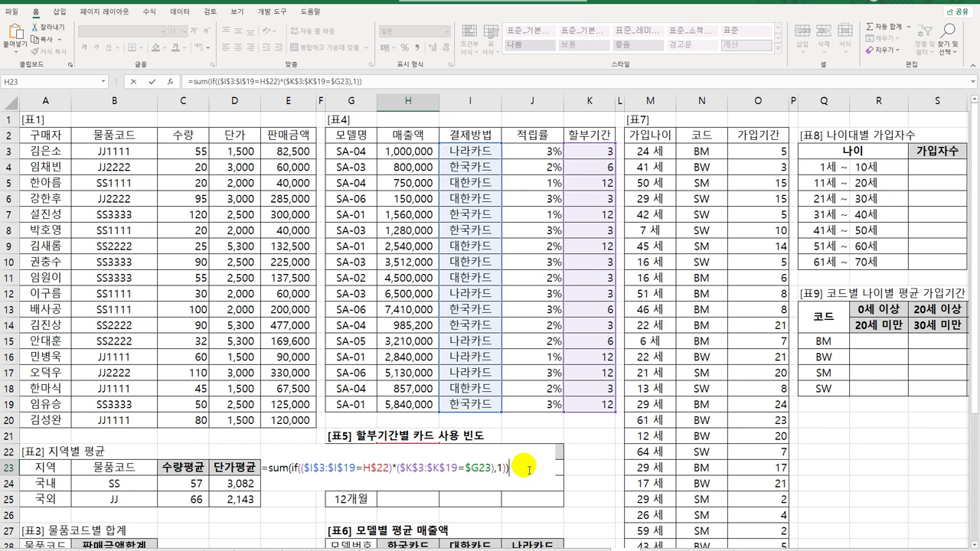
key(ctrl+shift+Return)
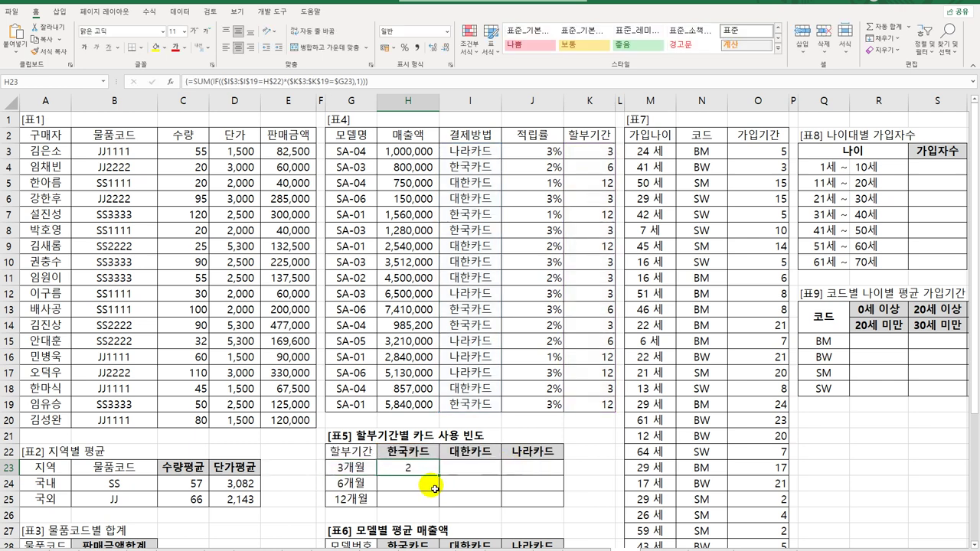
drag(439, 475, 549, 506)
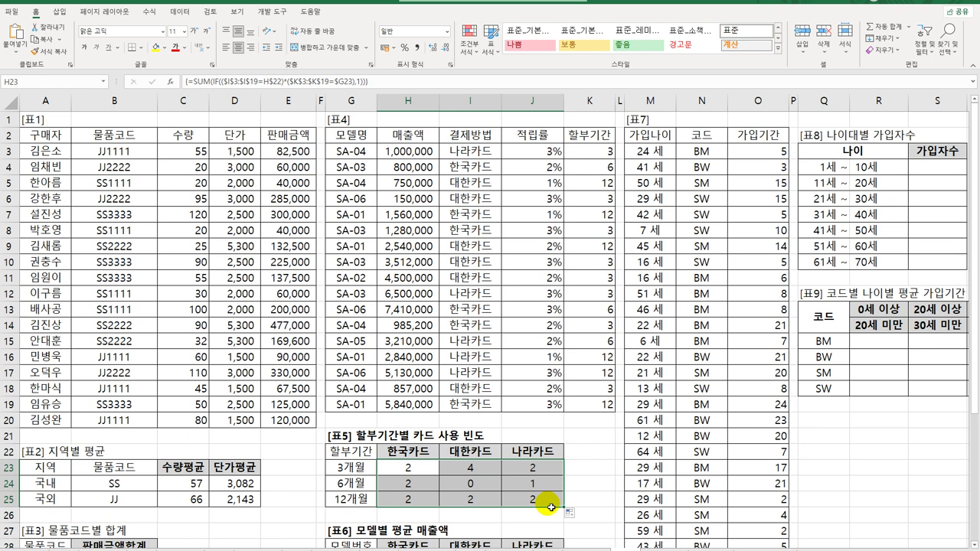
Edit the H23 formula to put REPT("★", in front of the SUM function
click(414, 469)
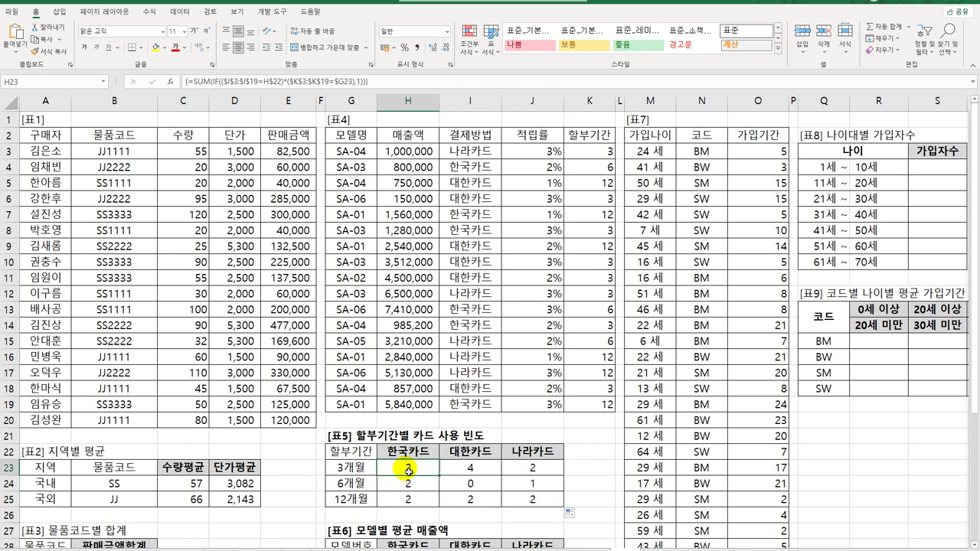
double_click(408, 470)
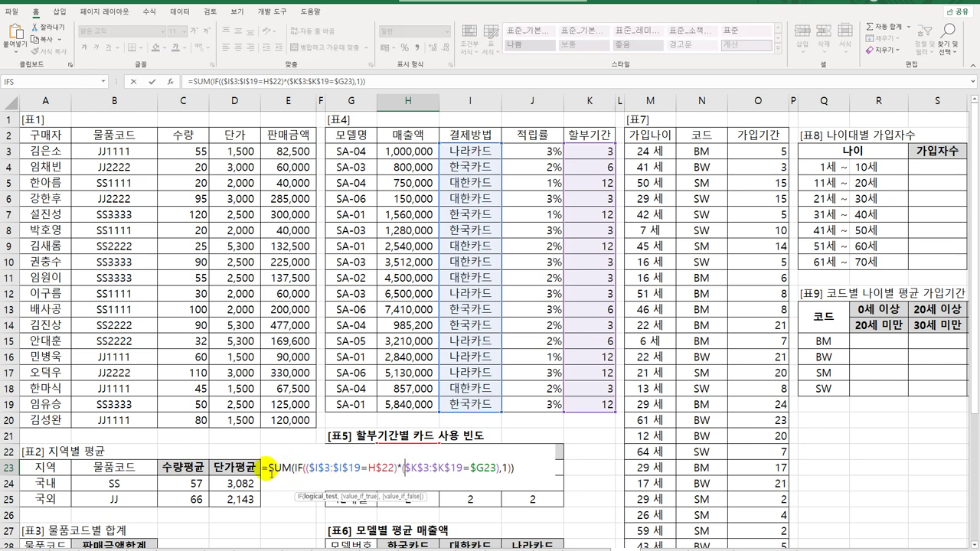
text(rept)
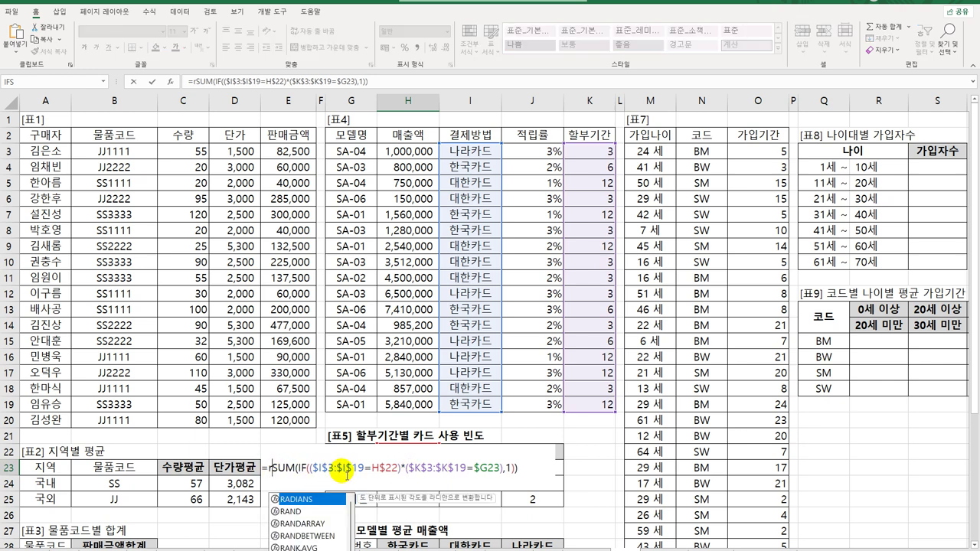
key(Tab)
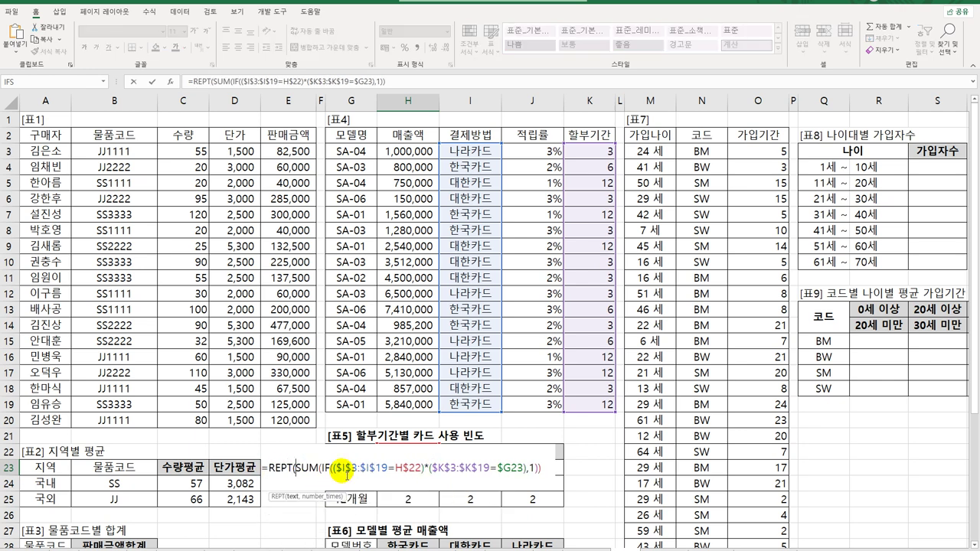
text("a)
key(BackSpace)
key(Hangul)
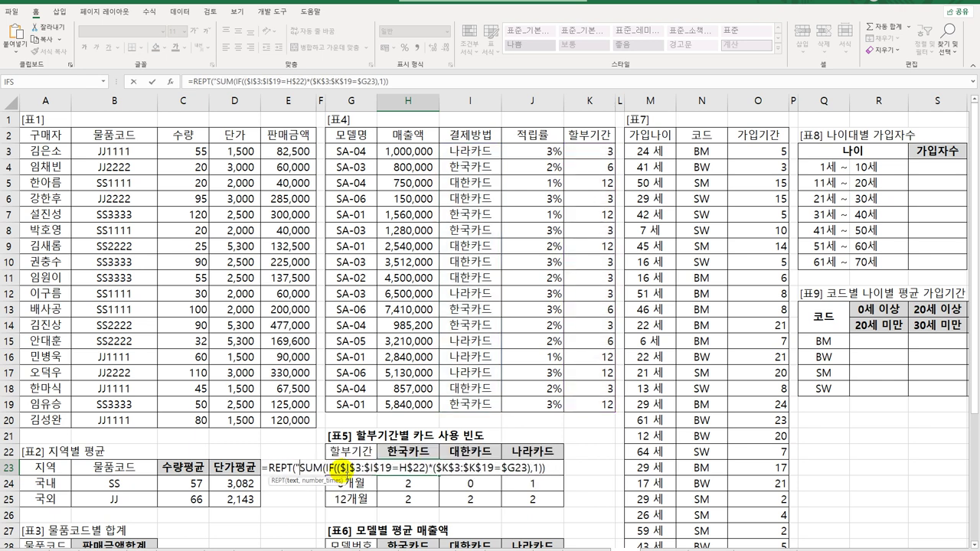
text(ㅁ)
key(Hangul_Hanja)
text(8)
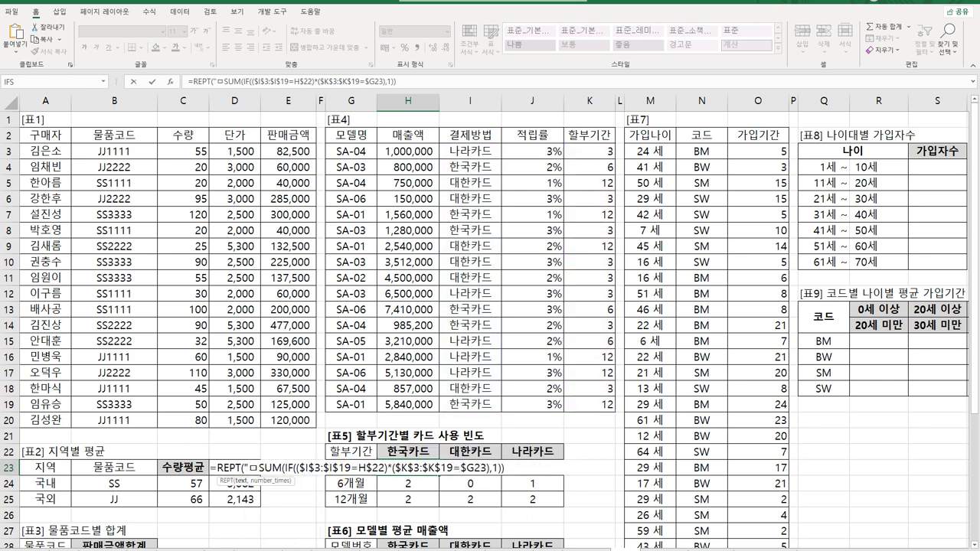
text(",)
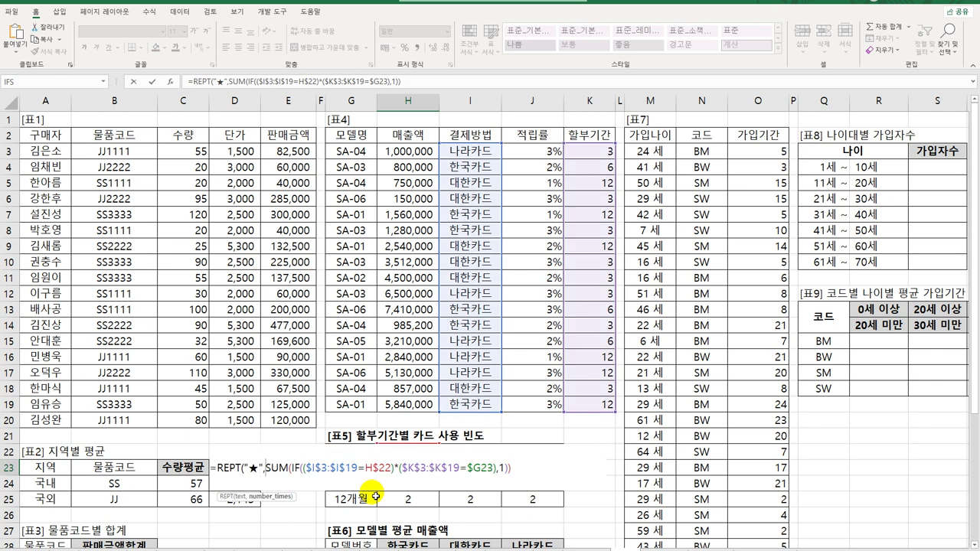
Close the REPT parenthesis, enter H23 as an array formula, and fill it across H23:J25
click(520, 470)
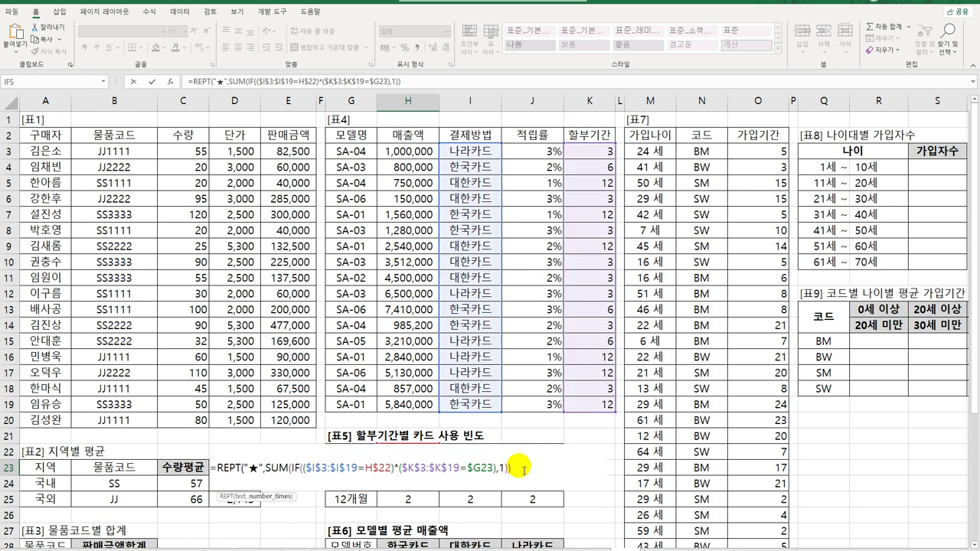
text())
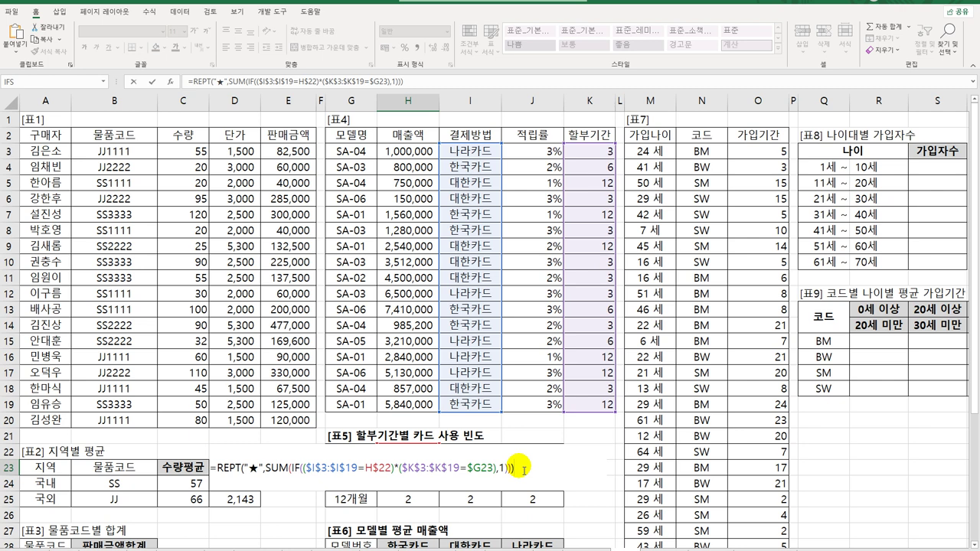
key(ctrl+shift+Return)
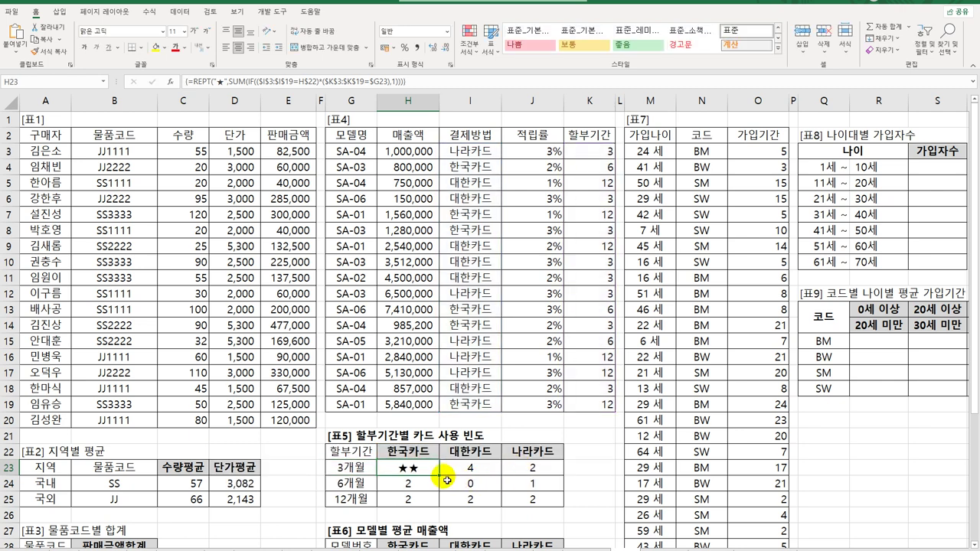
drag(439, 475, 559, 513)
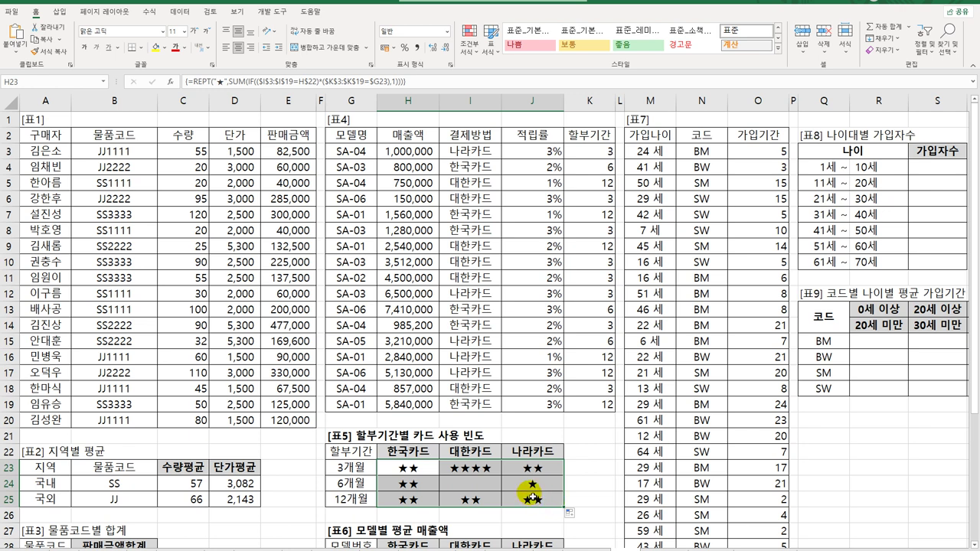
Compare the 표4 model names and sales data with the model numbers and card headers of 표6, and select H29
scroll(531, 494, down, 3)
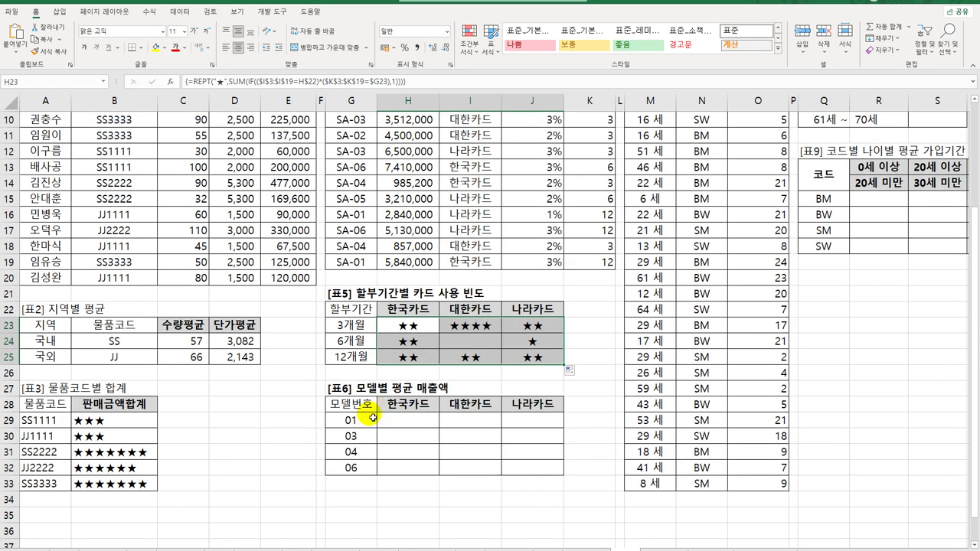
scroll(411, 417, up, 3)
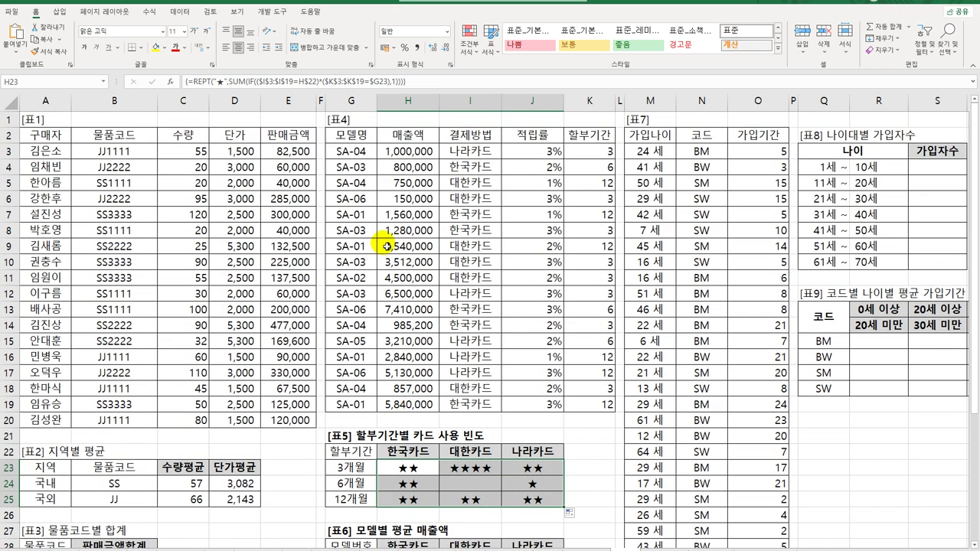
drag(363, 153, 353, 402)
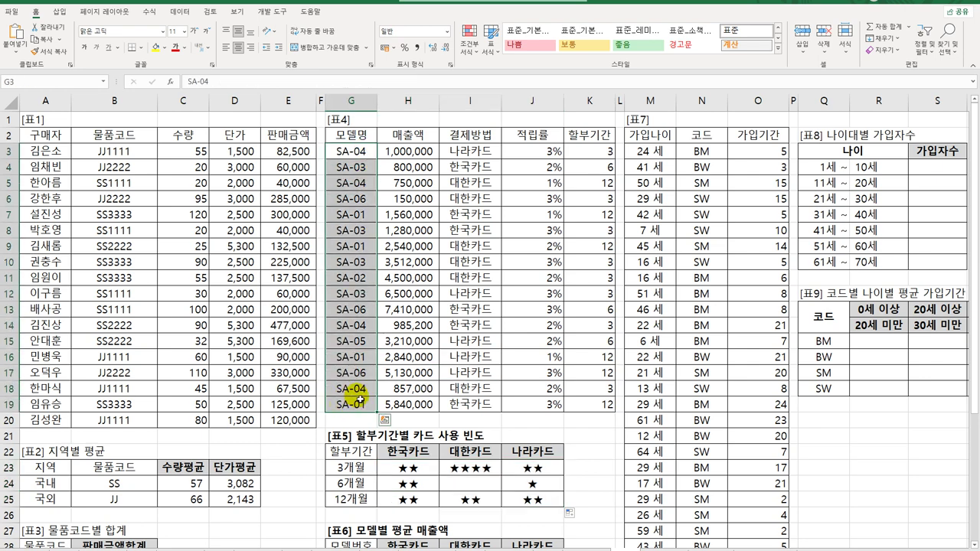
scroll(357, 399, down, 3)
drag(358, 451, 358, 476)
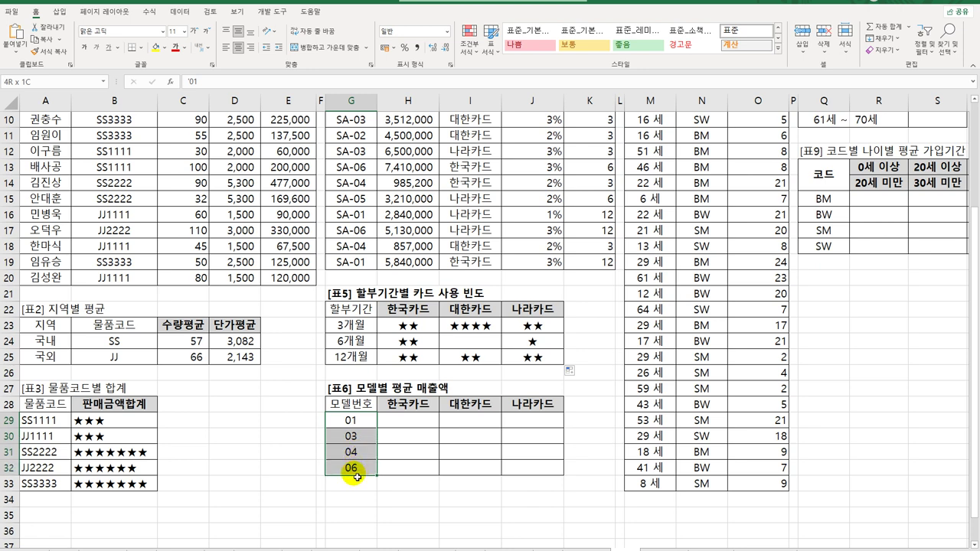
click(405, 411)
click(467, 409)
click(542, 410)
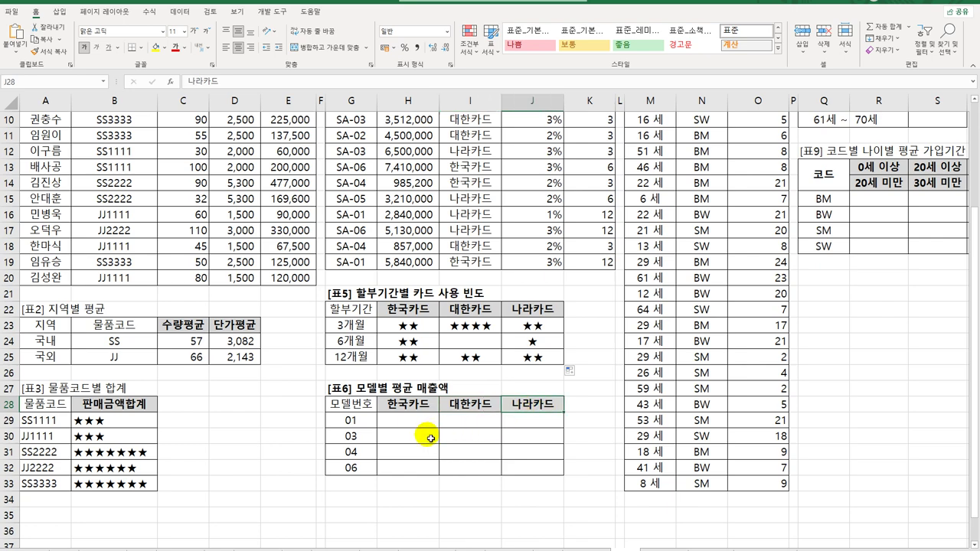
scroll(422, 433, up, 1)
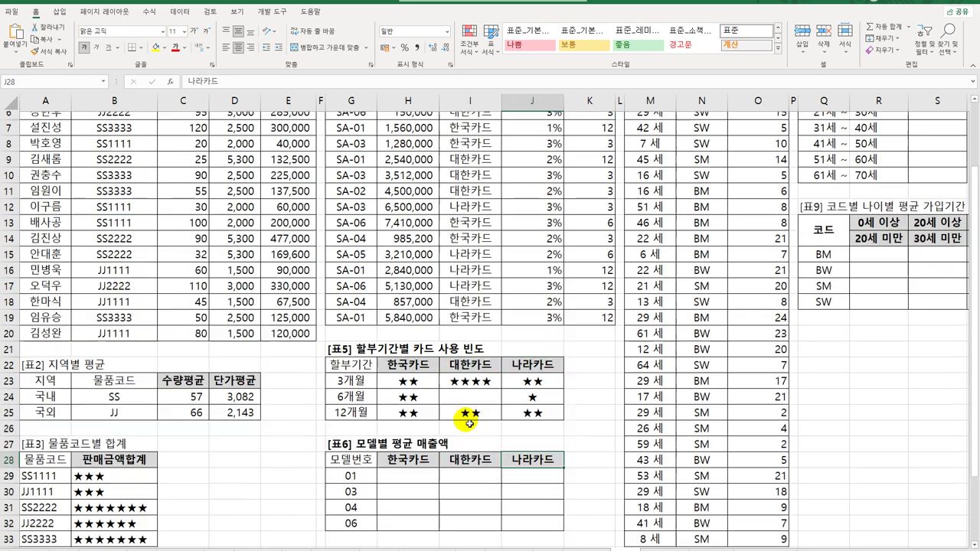
scroll(460, 423, down, 1)
scroll(469, 423, up, 3)
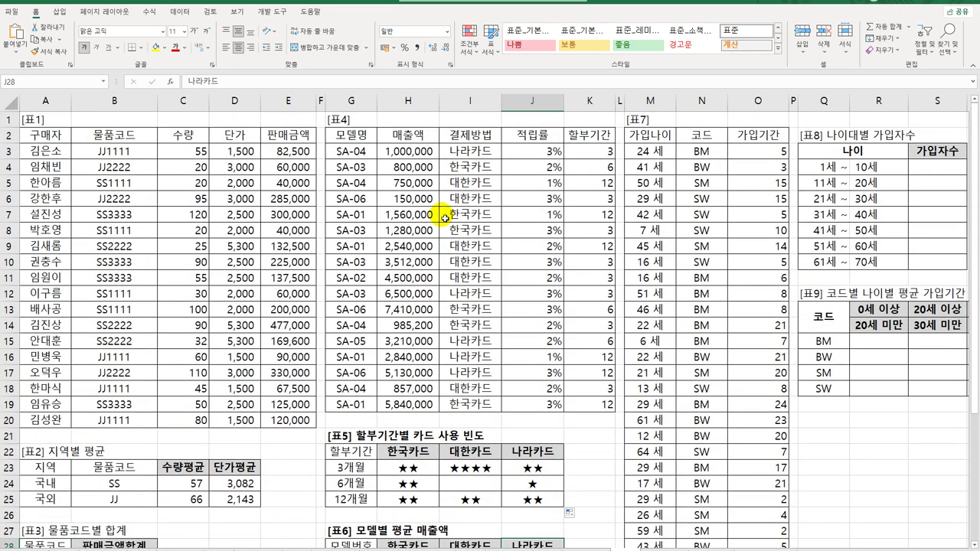
scroll(437, 297, down, 3)
click(405, 423)
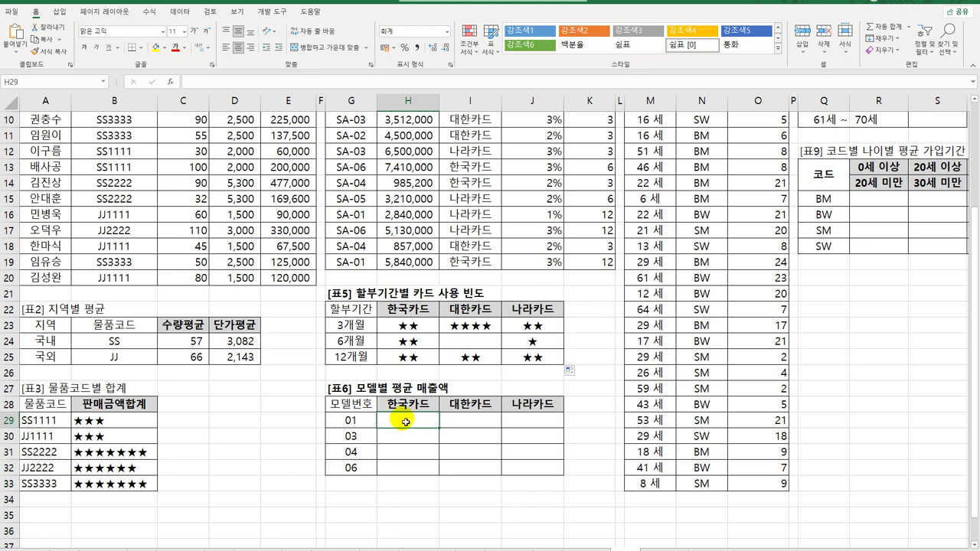
Begin the H29 formula in 표6 with an IF function nested inside AVERAGE
text(=)
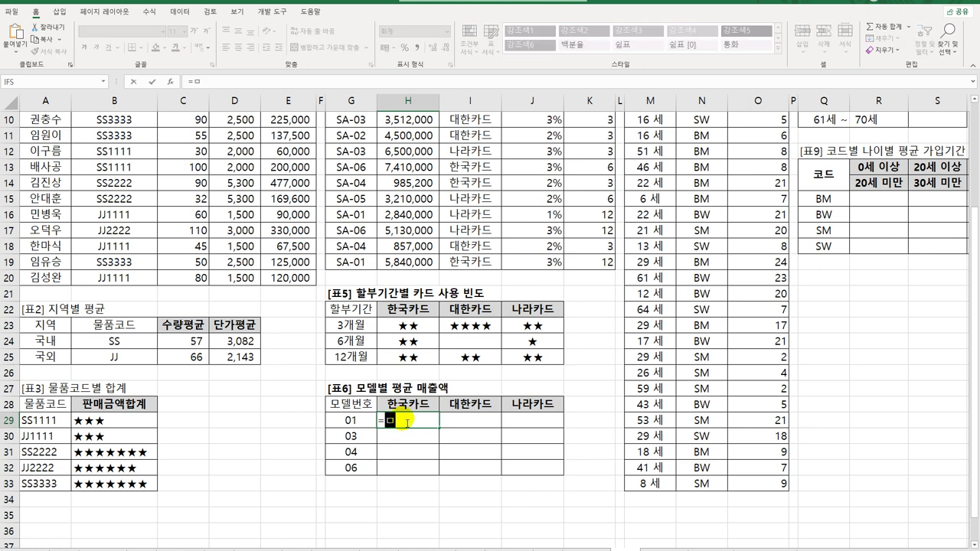
text(av)
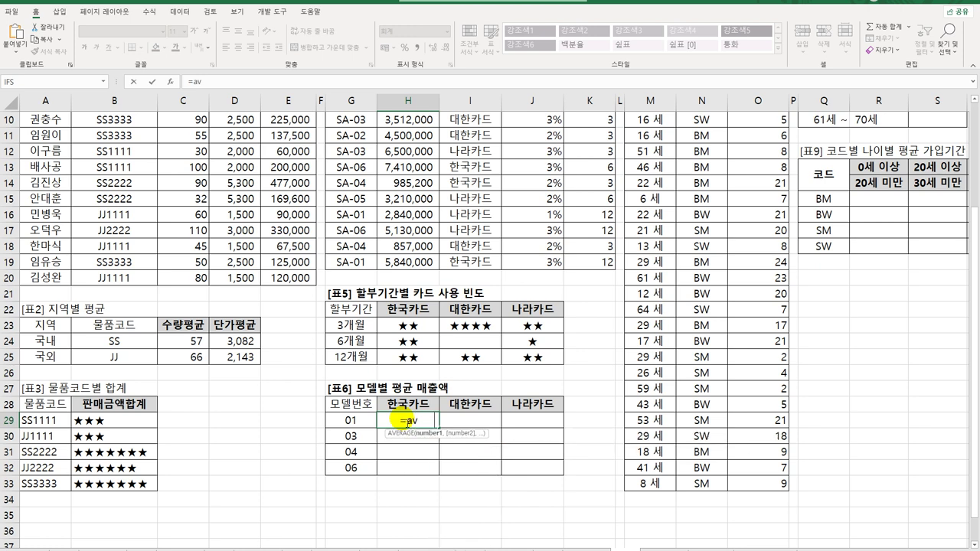
text(er)
key(Tab)
text(if)
key(Tab)
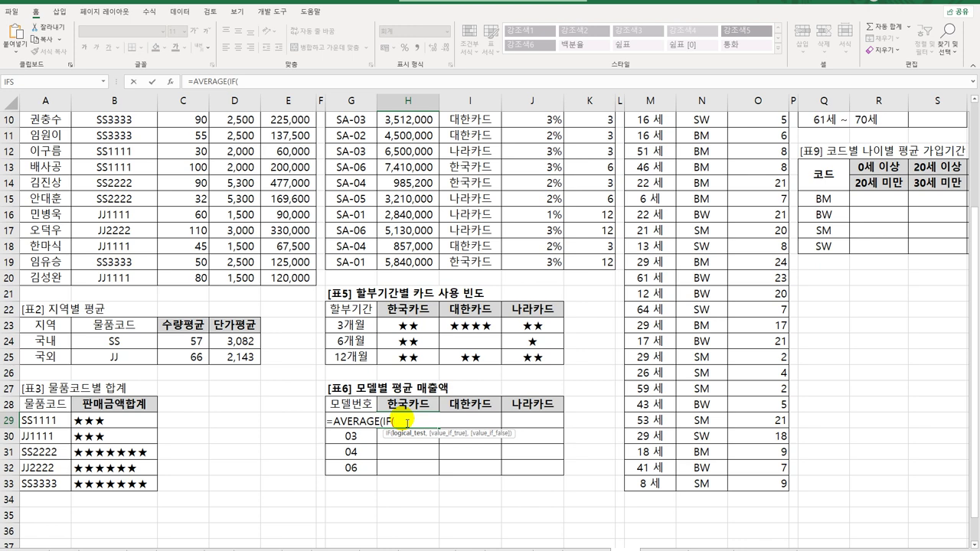
text(right)
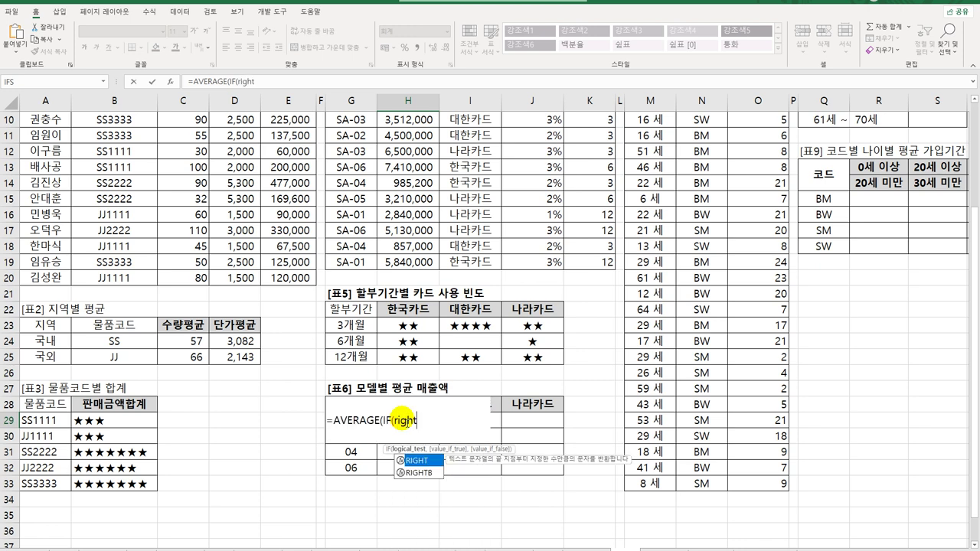
key(BackSpace)
key(BackSpace)
key(BackSpace)
key(BackSpace)
key(BackSpace)
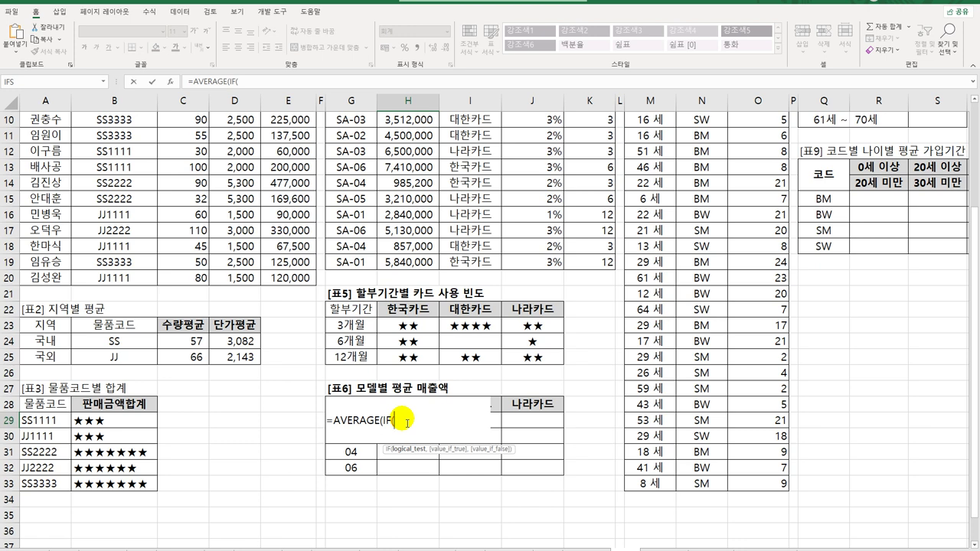
Add two empty bracketed conditions multiplied together, set $H$3:$H$19 as the IF true value, and close both functions
text(( ) * ( ),)
scroll(447, 309, up, 3)
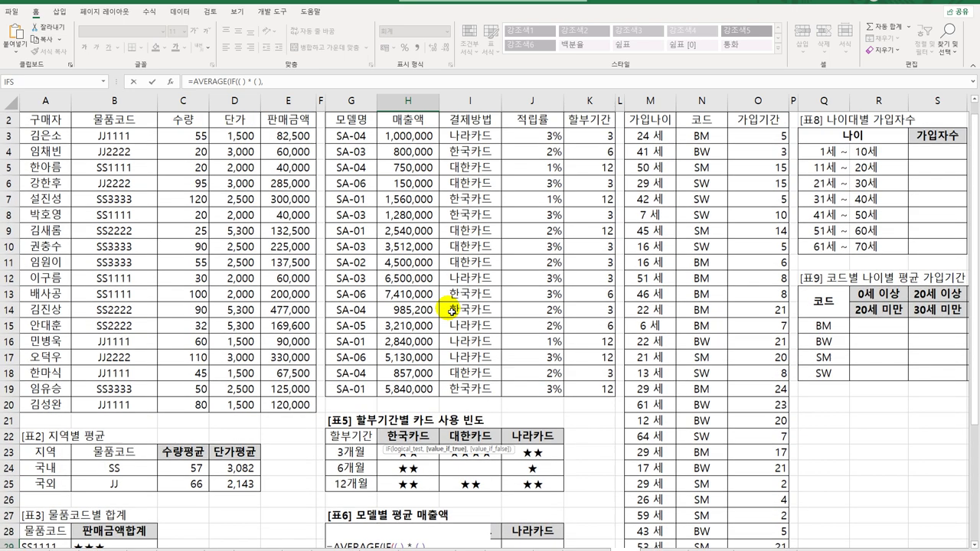
click(407, 152)
drag(406, 152, 415, 404)
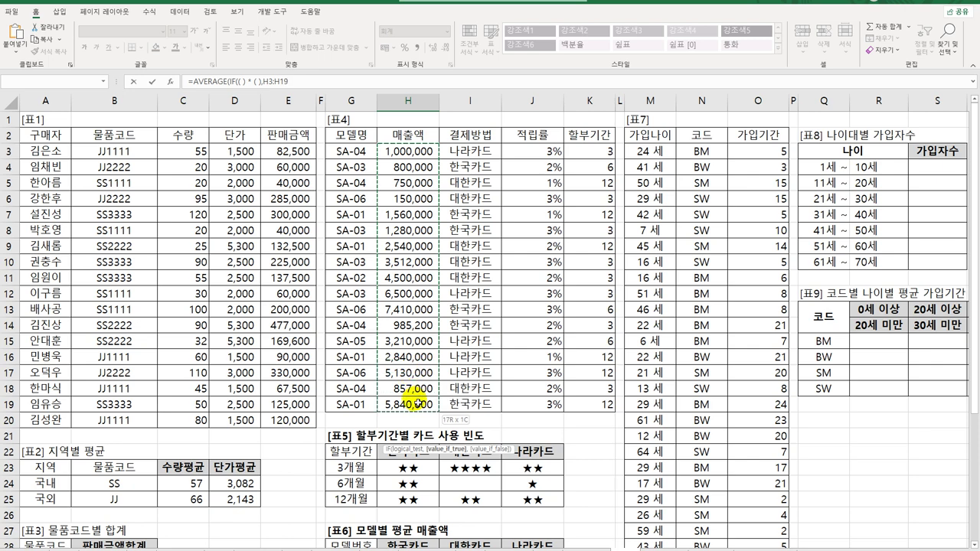
key(F4)
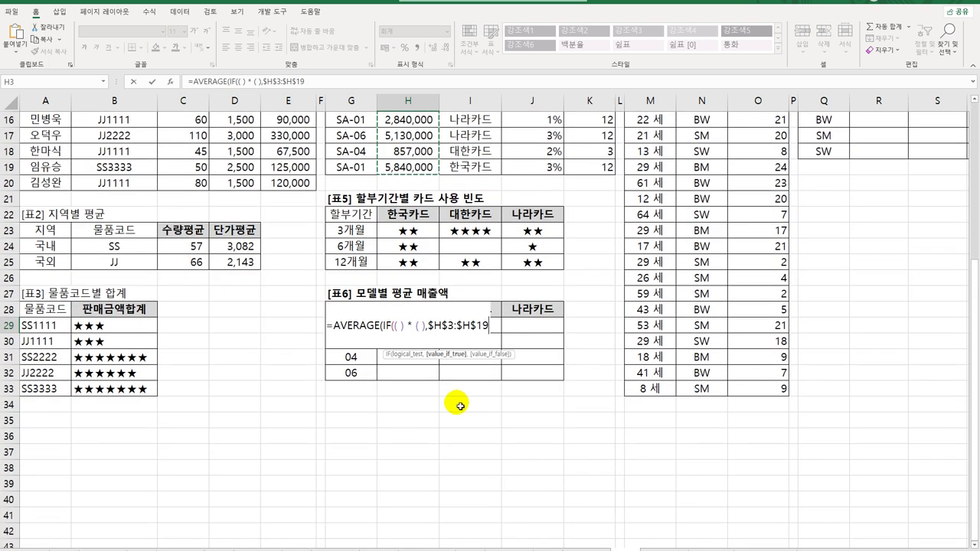
text())
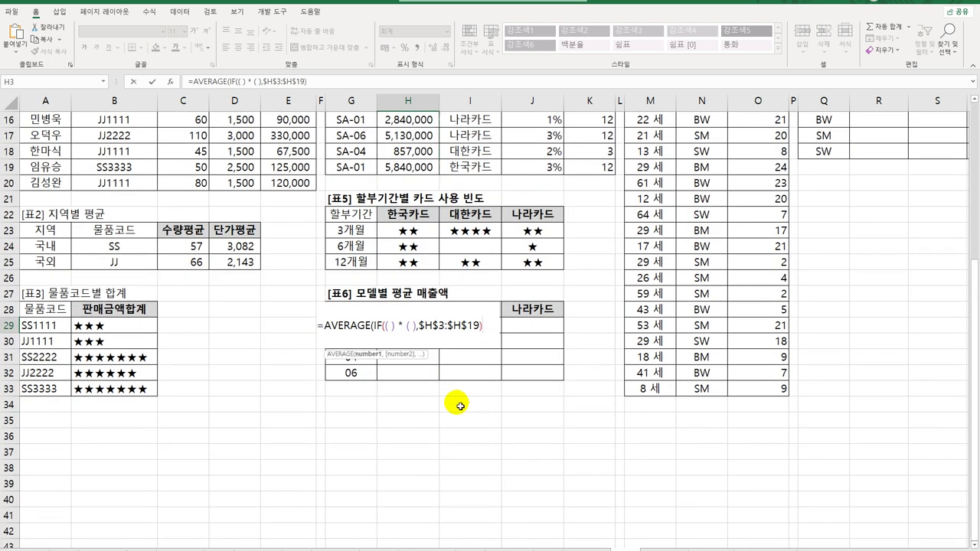
text())
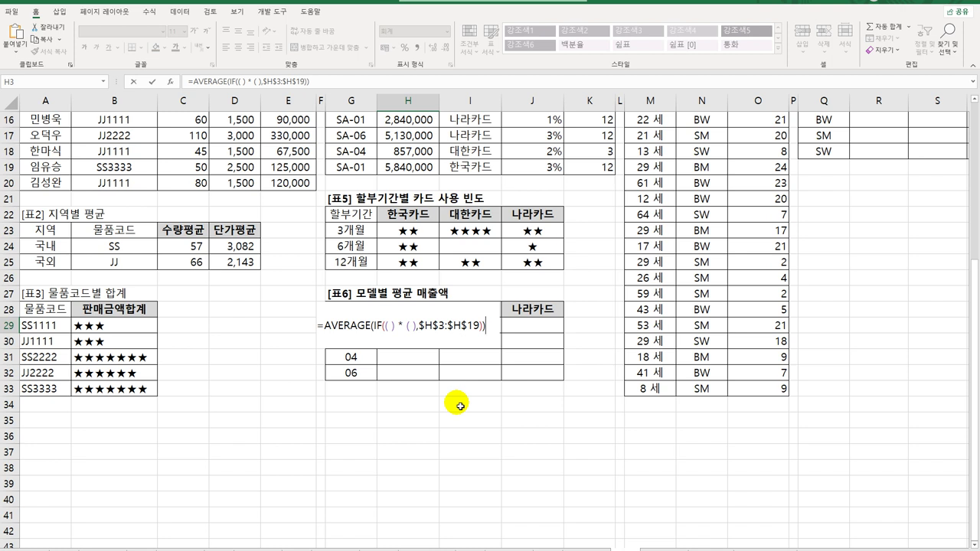
In the first condition, insert a RIGHT function on the model names $G$3:$G$19 with 2 characters
click(391, 326)
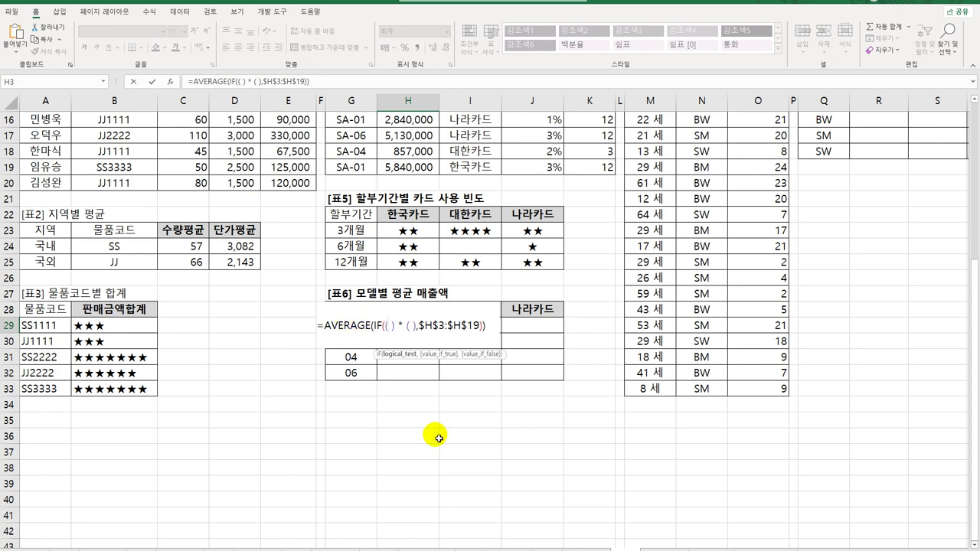
text(right)
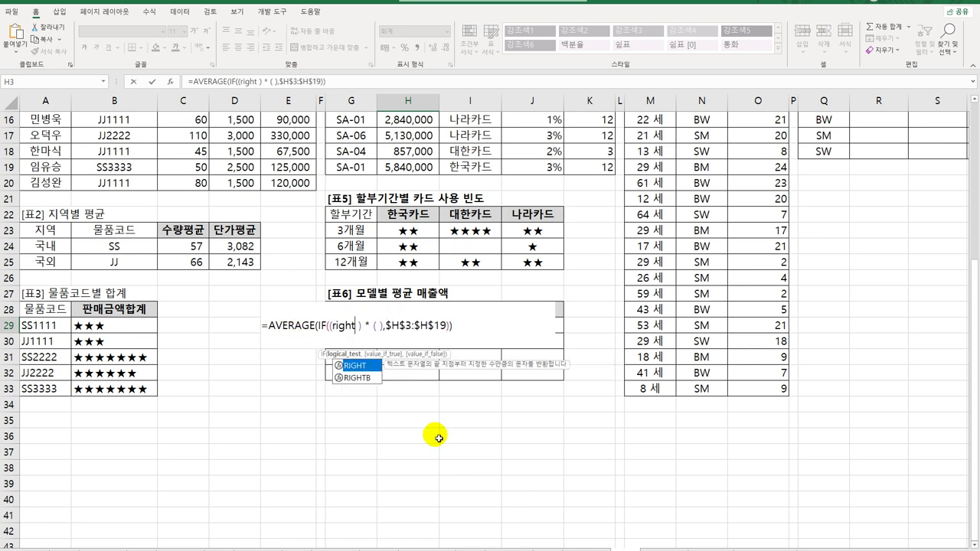
key(Tab)
scroll(385, 383, up, 5)
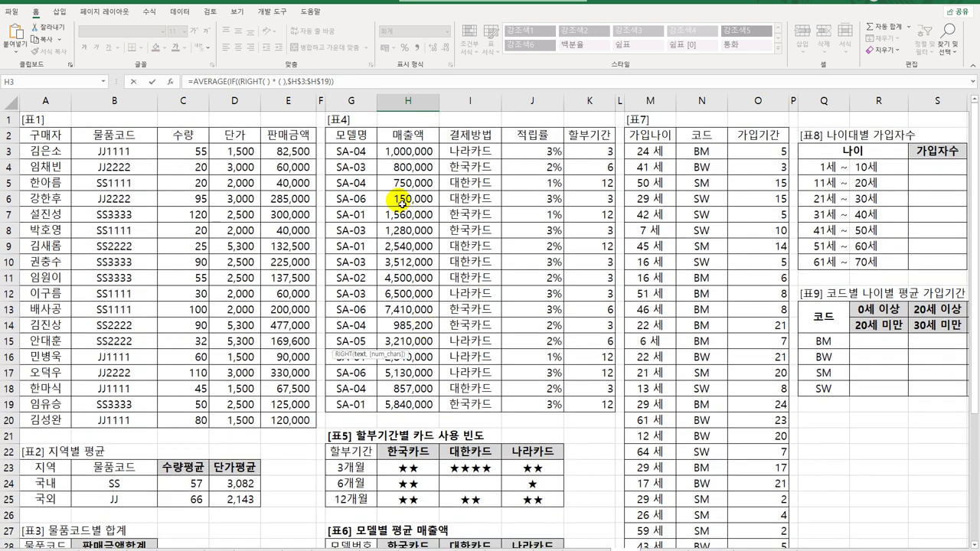
click(366, 153)
drag(366, 153, 352, 410)
key(F4)
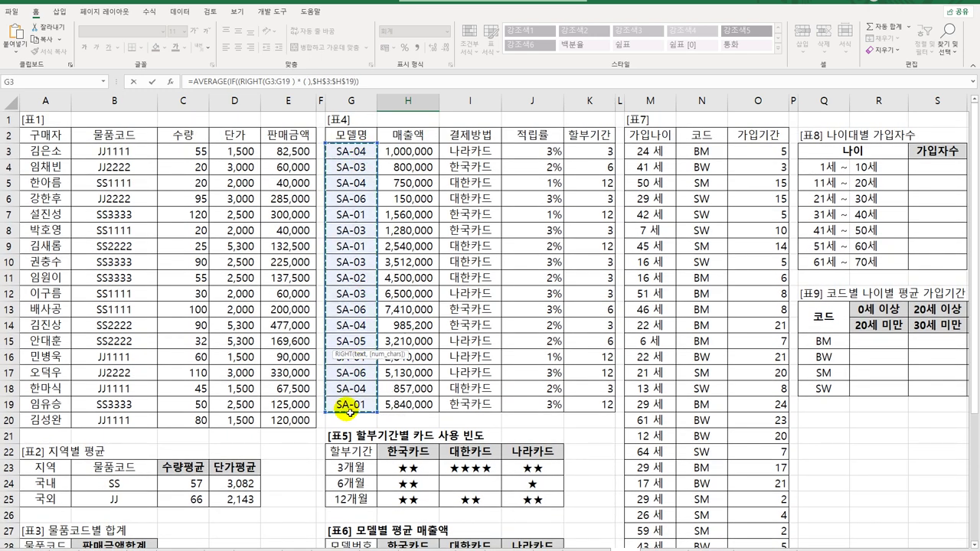
scroll(350, 412, down, 3)
scroll(348, 412, down, 2)
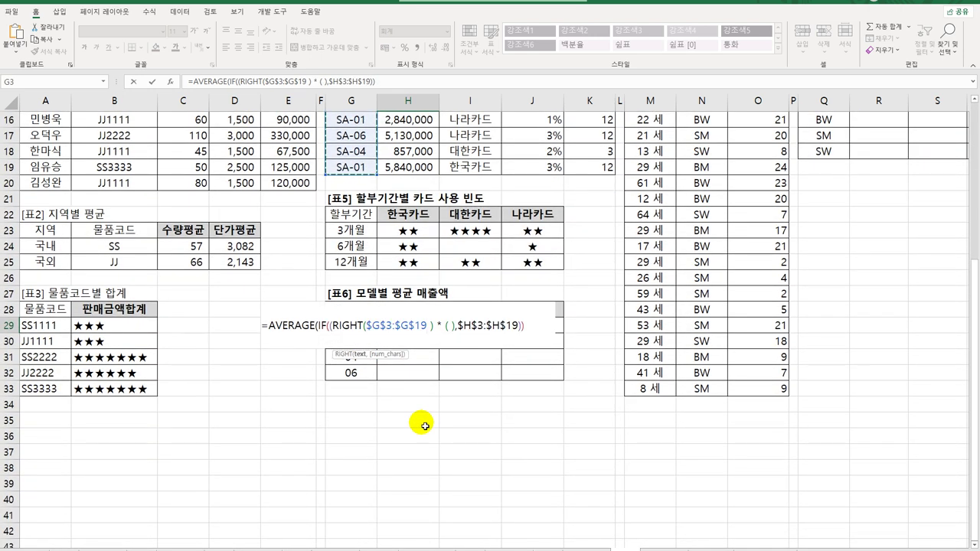
text(,2)
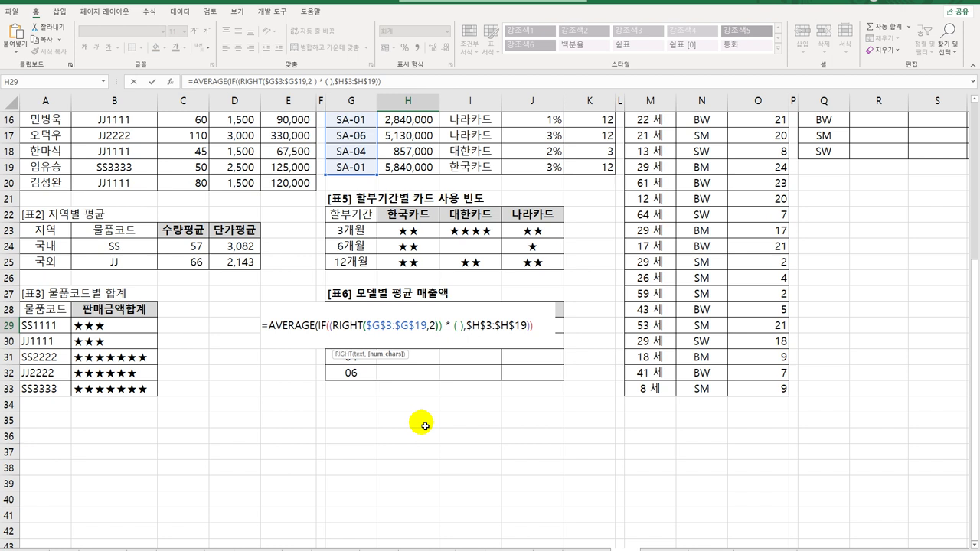
Close the RIGHT function and compare it with model number cell $G29, locking only the column
text()=)
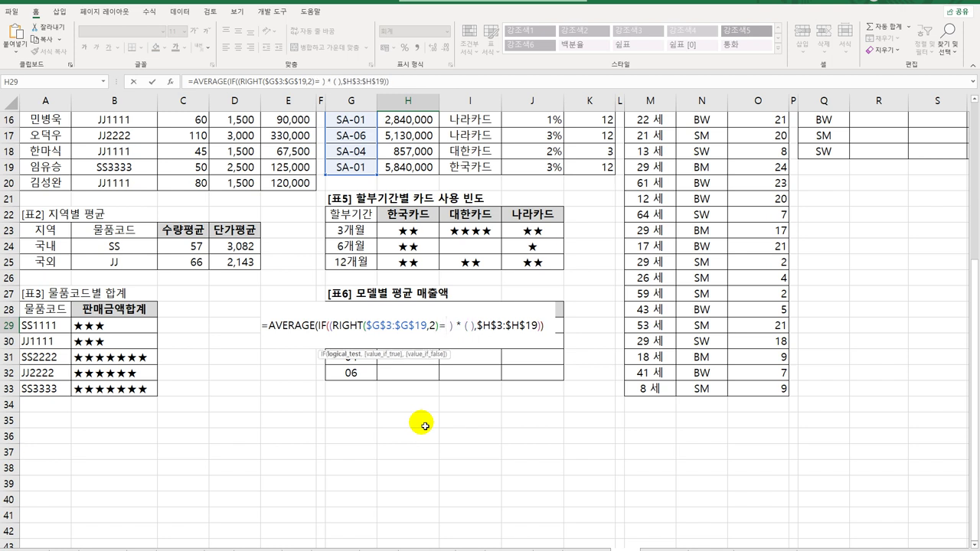
key(Left)
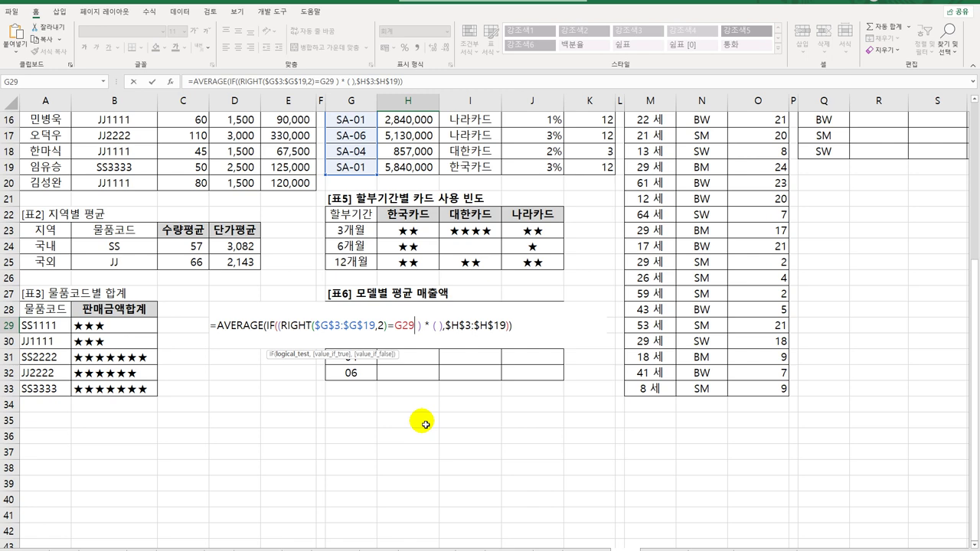
key(F4)
key(F4)
key(F4)
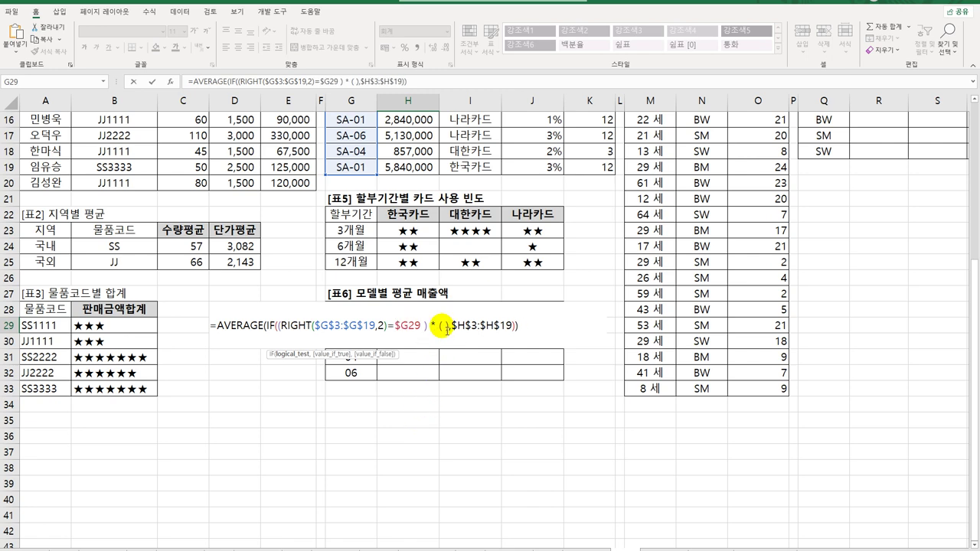
Fill the second condition with $I$3:$I$19=H$28 to match the payment method against the card header
scroll(462, 364, up, 5)
drag(469, 152, 456, 407)
scroll(456, 407, down, 5)
key(F4)
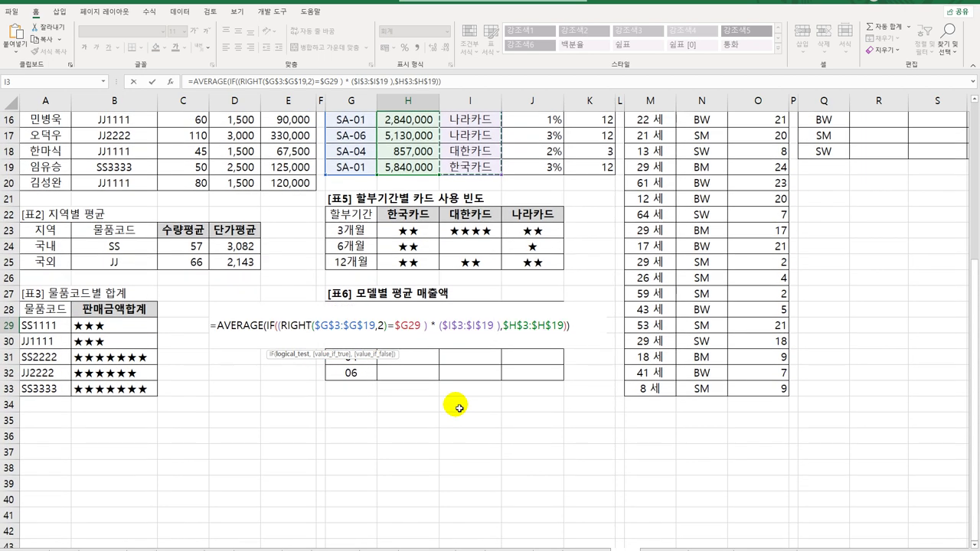
text(=)
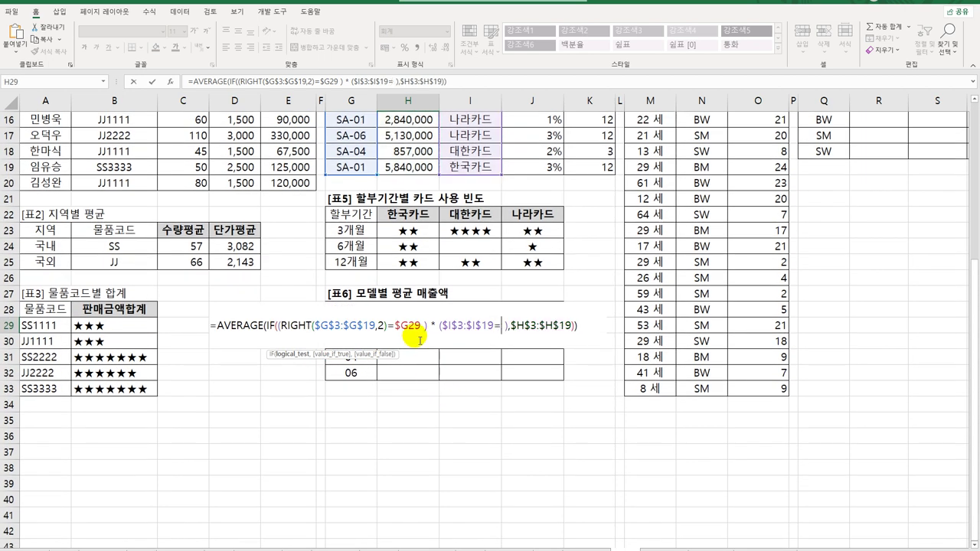
click(412, 295)
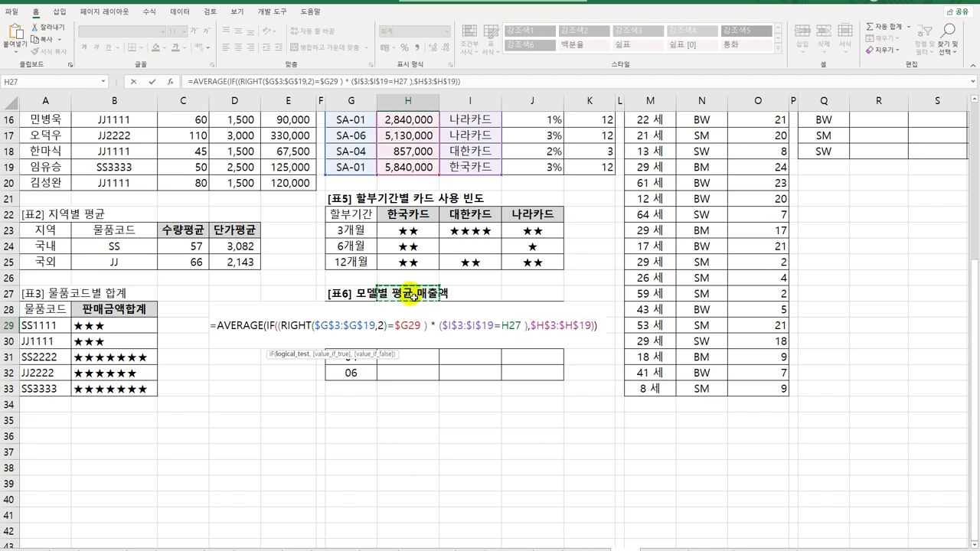
click(414, 301)
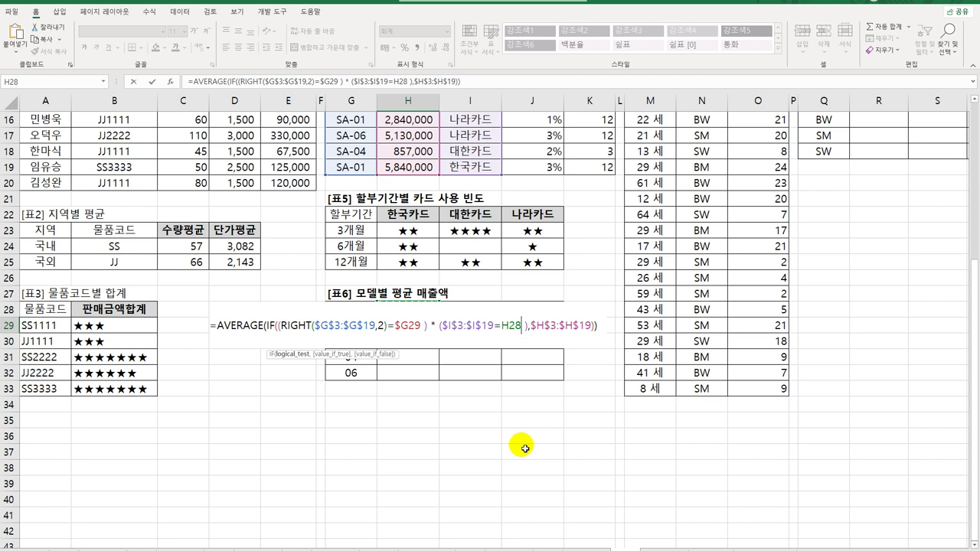
key(F4)
key(F4)
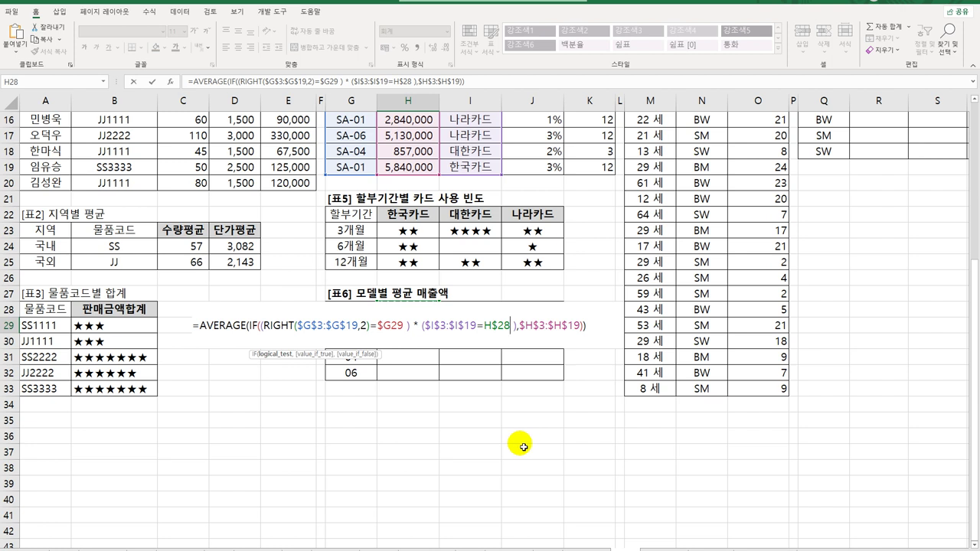
Enter the H29 formula as an array formula and fill it across the 표6 range H29:J32
click(567, 330)
key(ctrl+shift+Return)
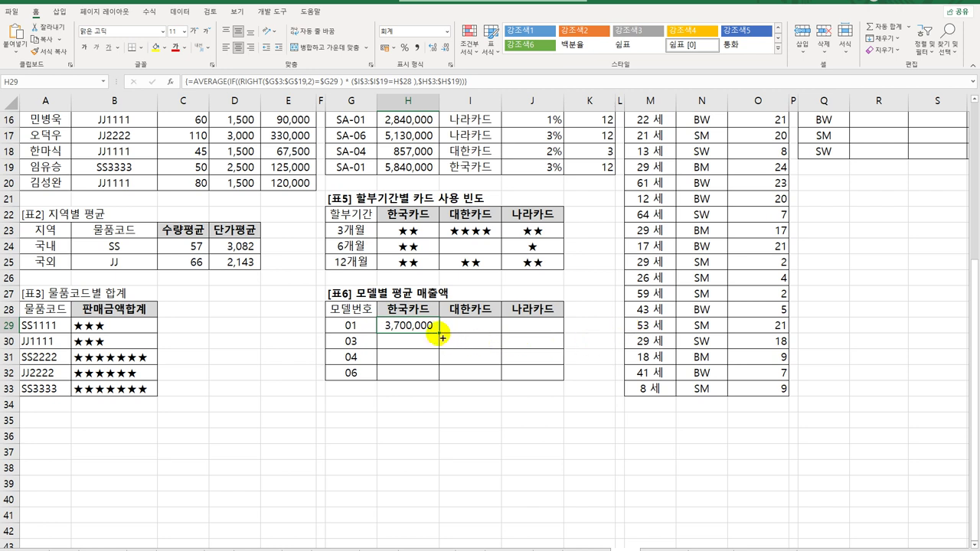
drag(439, 333, 552, 387)
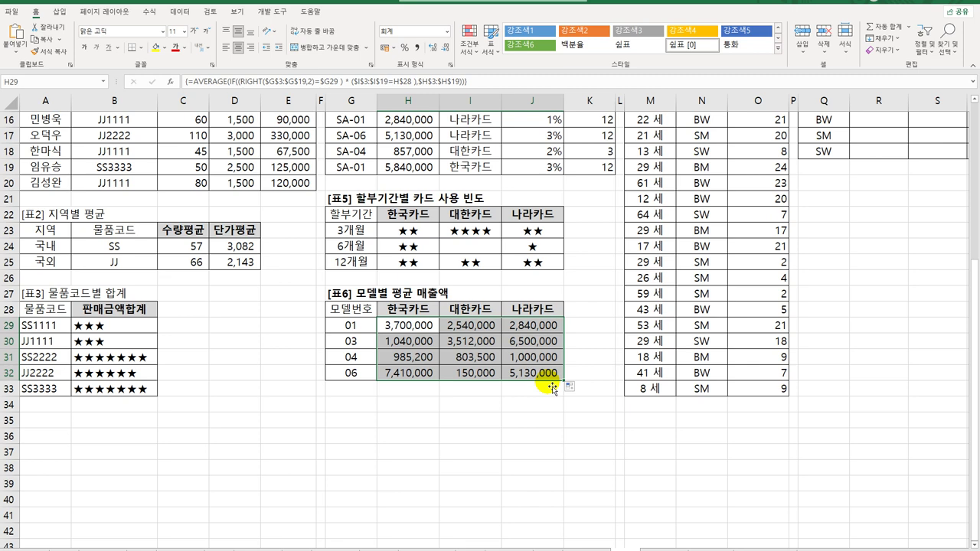
In 표8's subscriber-count range S4:S10, begin a FREQUENCY formula using the 표7 ages M3:M33 as the data array
scroll(743, 278, up, 5)
click(939, 178)
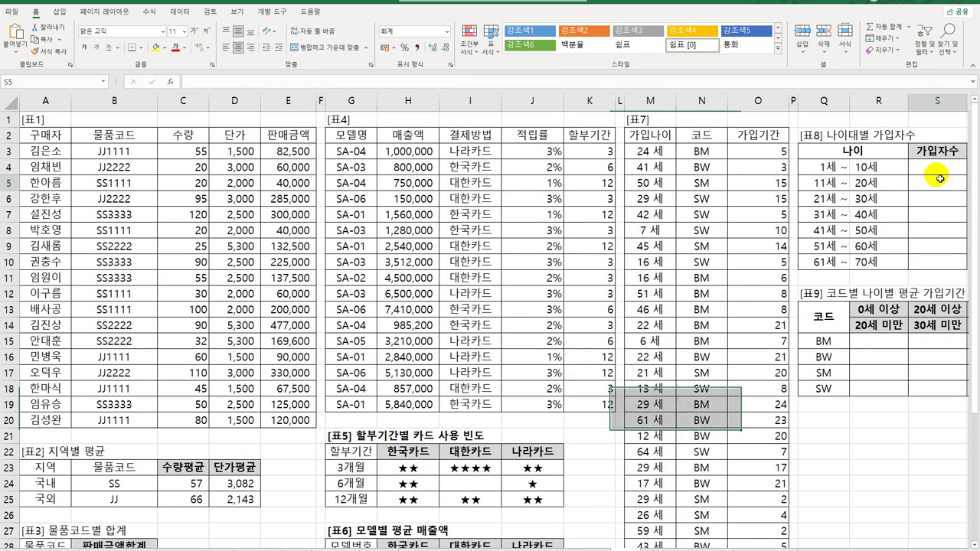
key(Up)
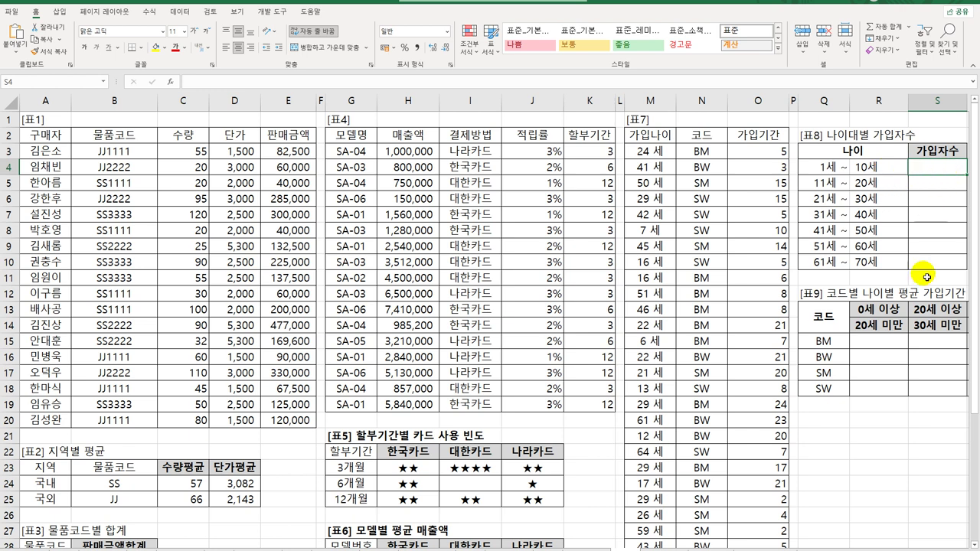
drag(926, 170, 927, 264)
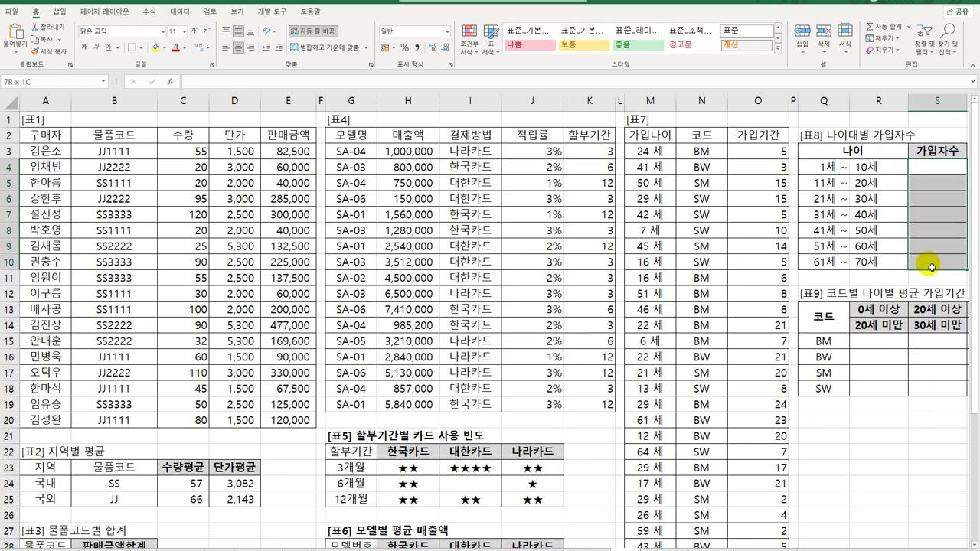
scroll(722, 272, right, 5)
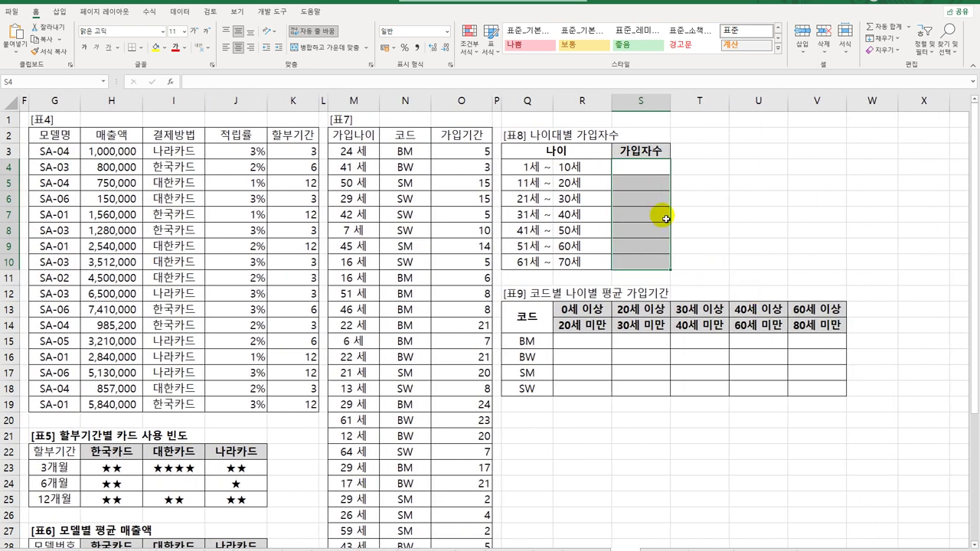
text(=)
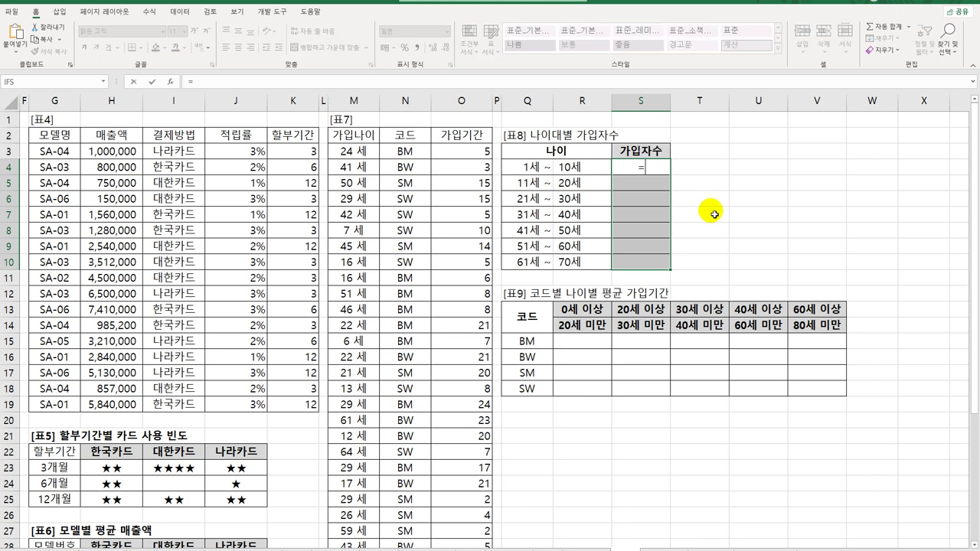
text(FREQUENCY()
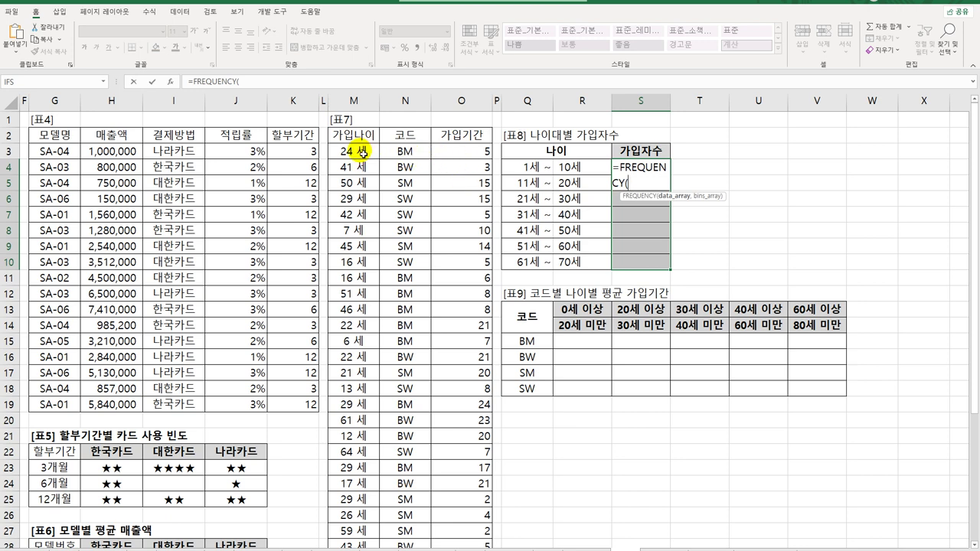
drag(363, 153, 368, 523)
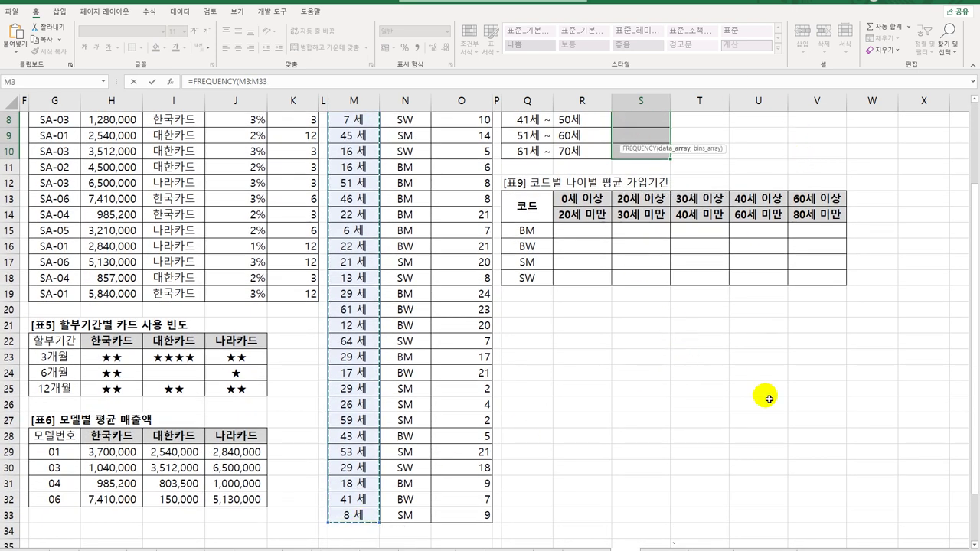
scroll(765, 395, up, 3)
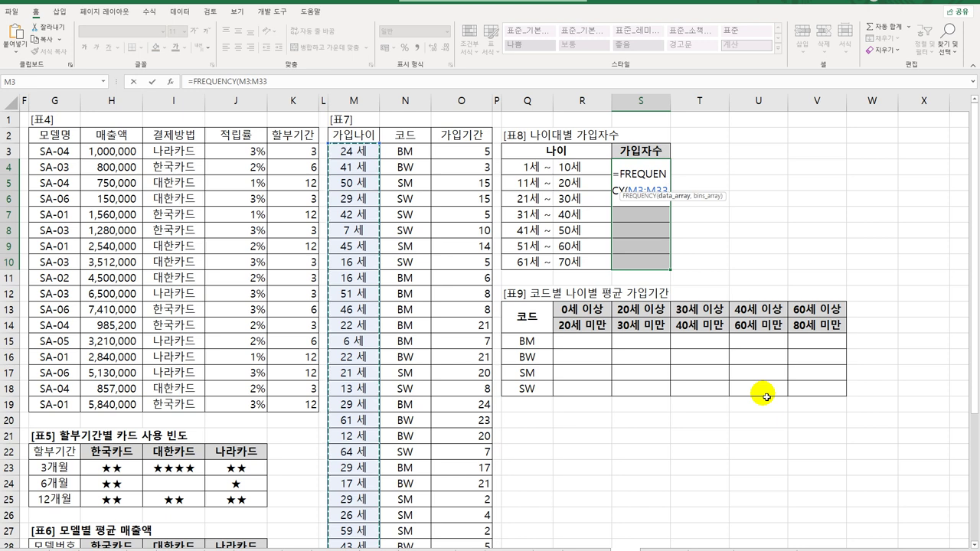
Complete the FREQUENCY formula with the upper age limits R4:R10 as bins and enter it as an array formula across S4:S10
text(,)
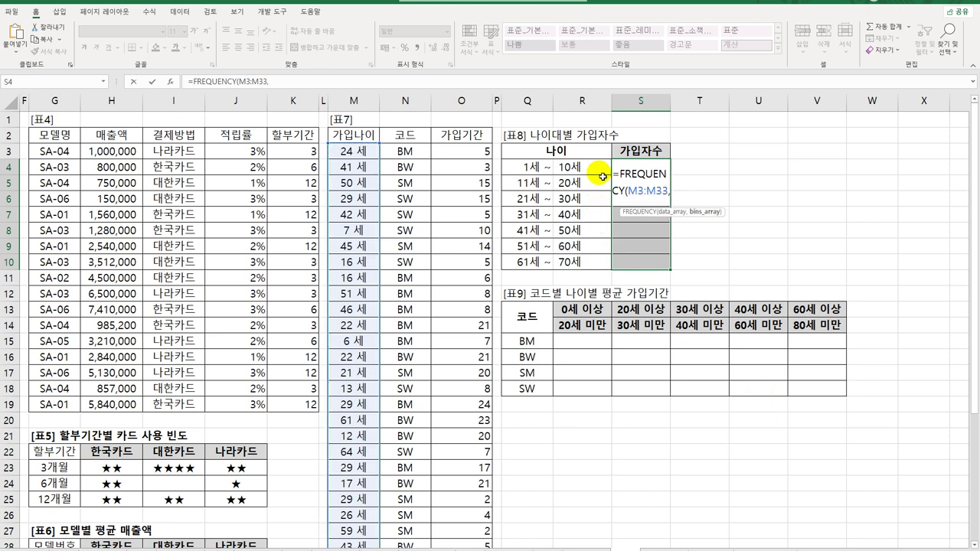
drag(597, 171, 575, 262)
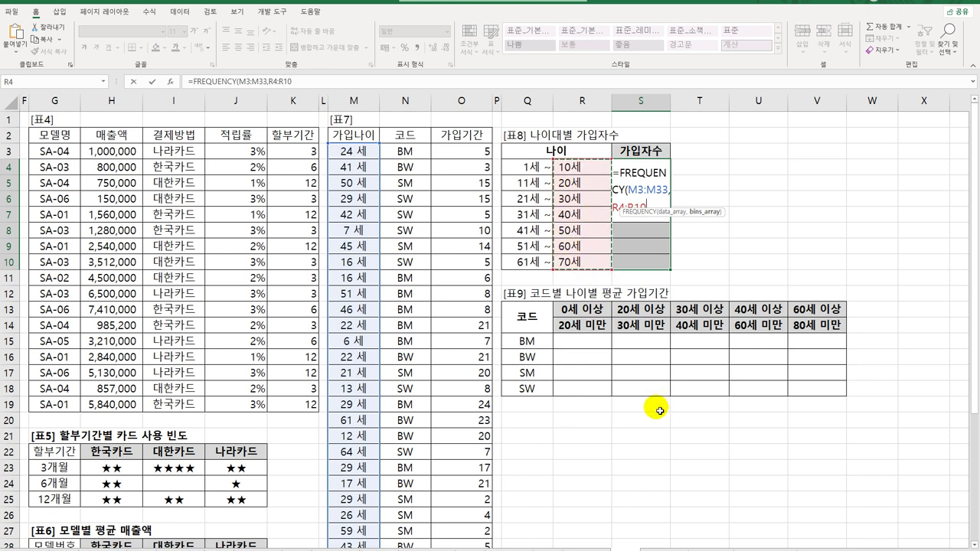
text())
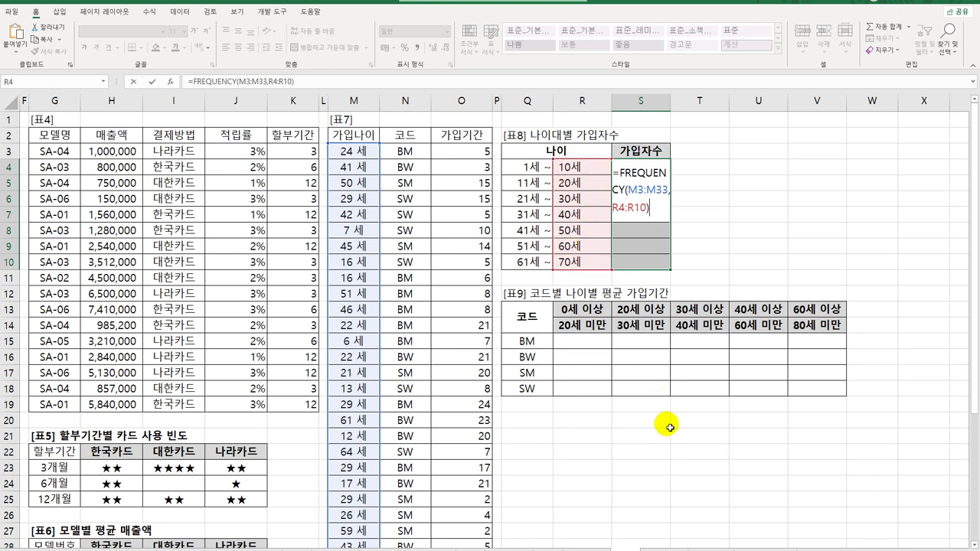
key(ctrl+shift+Return)
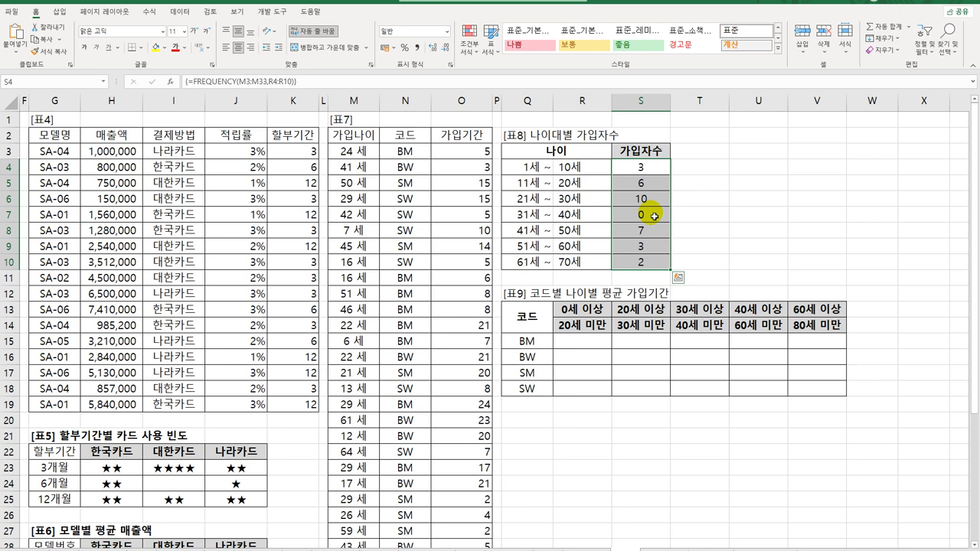
Copy the FREQUENCY expression in the S4:S10 formula and wrap it in an IF function testing whether the result is >0
drag(644, 164, 652, 269)
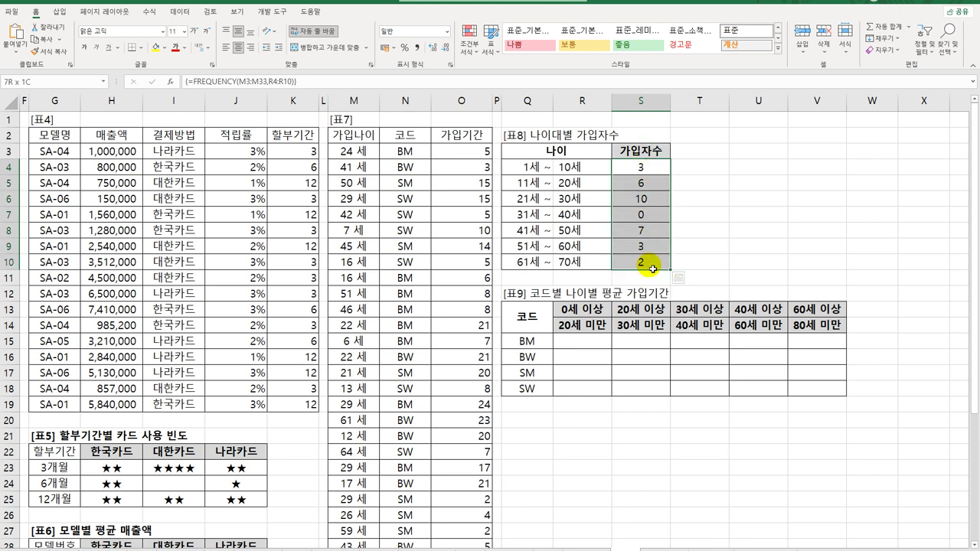
click(193, 81)
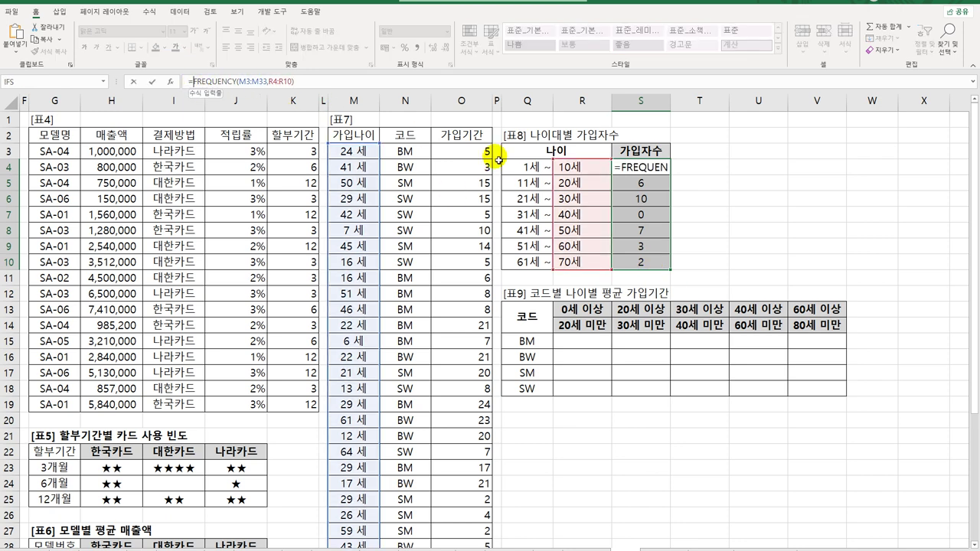
click(620, 170)
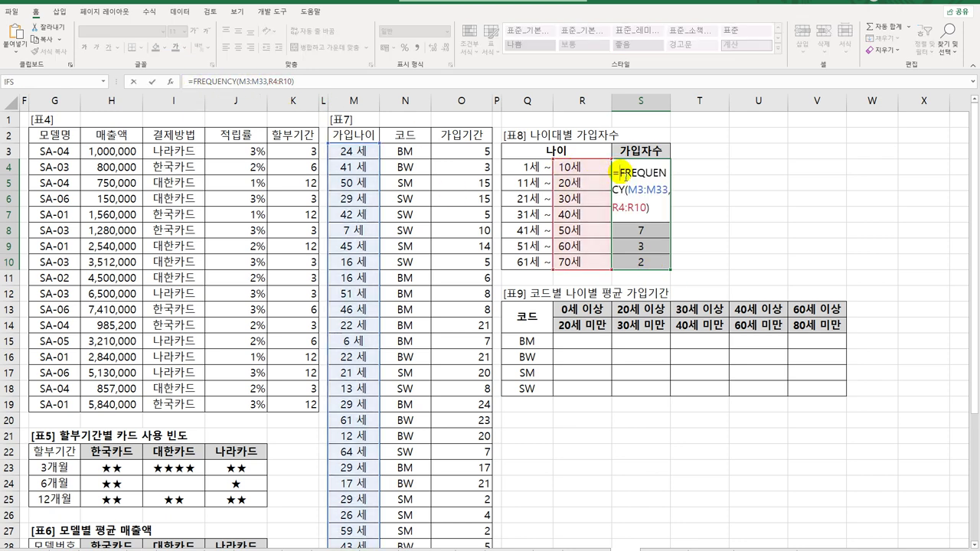
drag(620, 170, 664, 209)
key(ctrl+c)
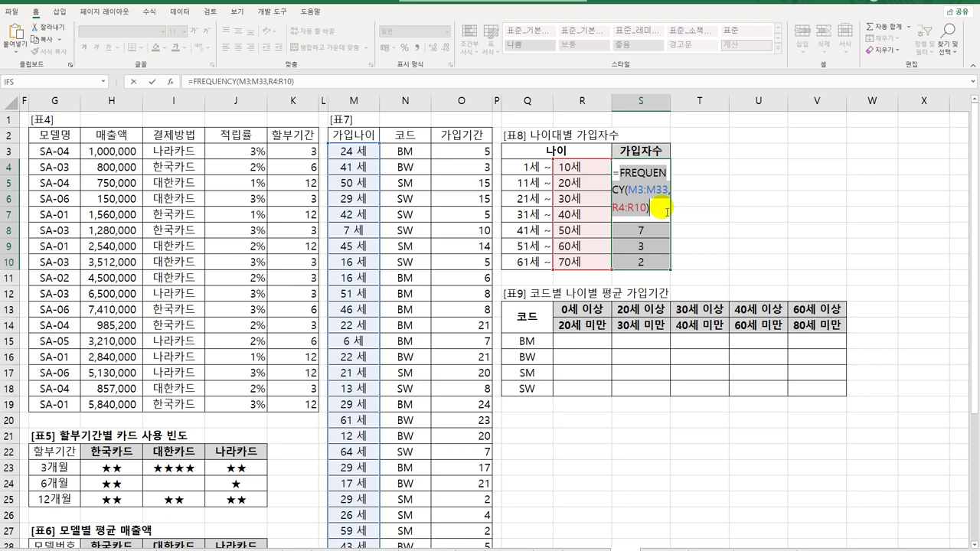
click(620, 172)
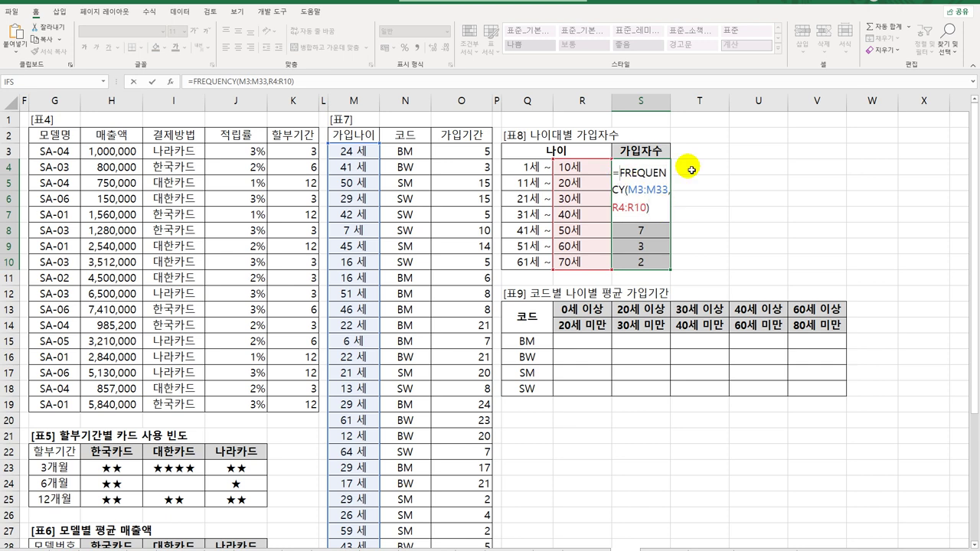
text(IF()
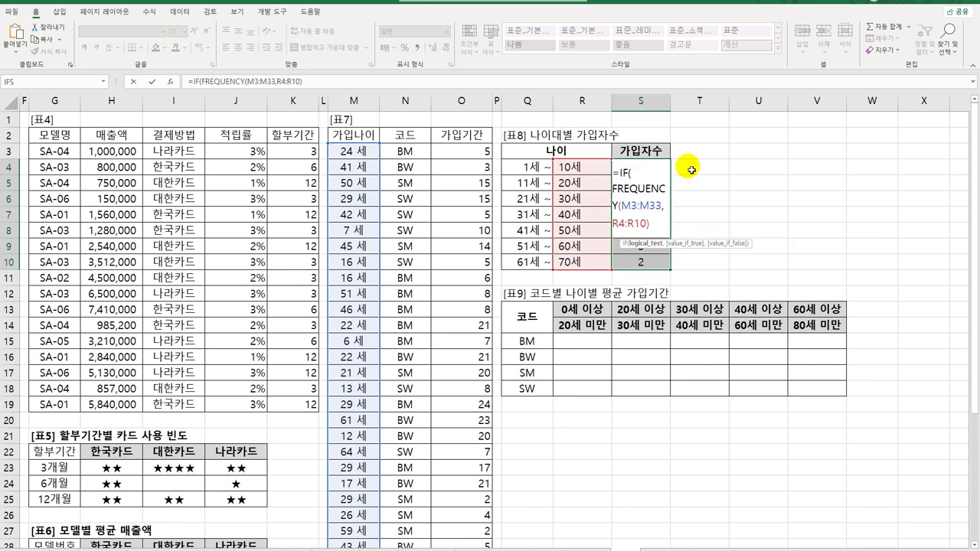
click(650, 223)
text(>0,)
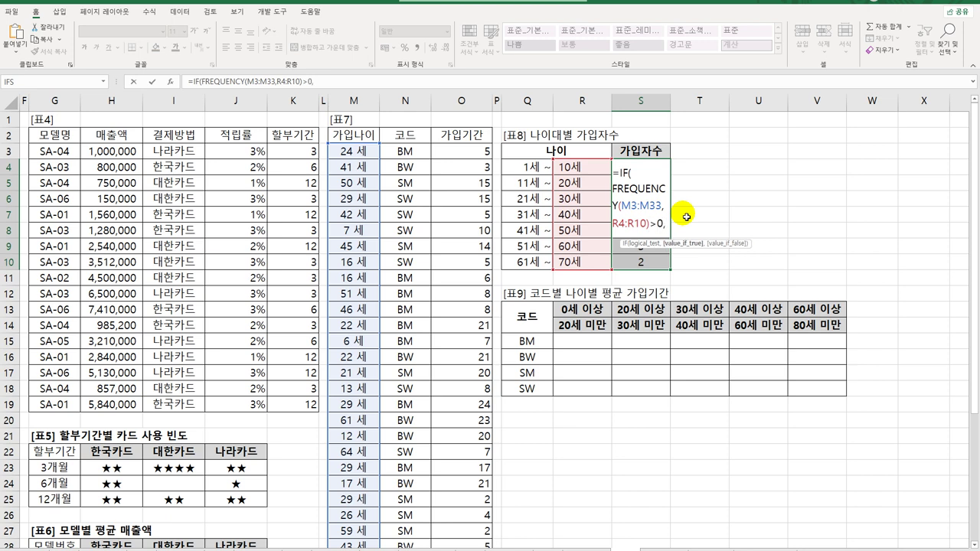
For the IF's true value, add a TEXT function that formats the copied FREQUENCY expression as "0명"
text(text()
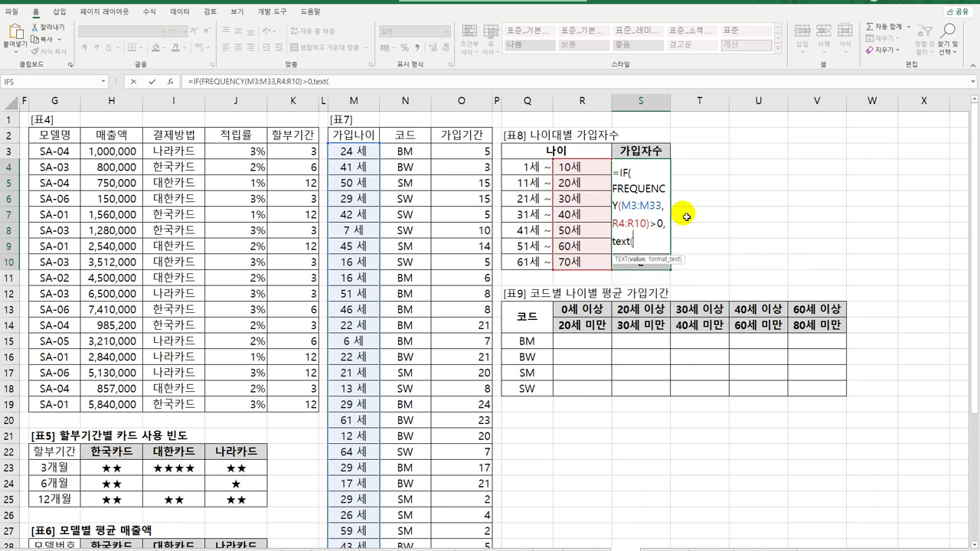
key(ctrl+v)
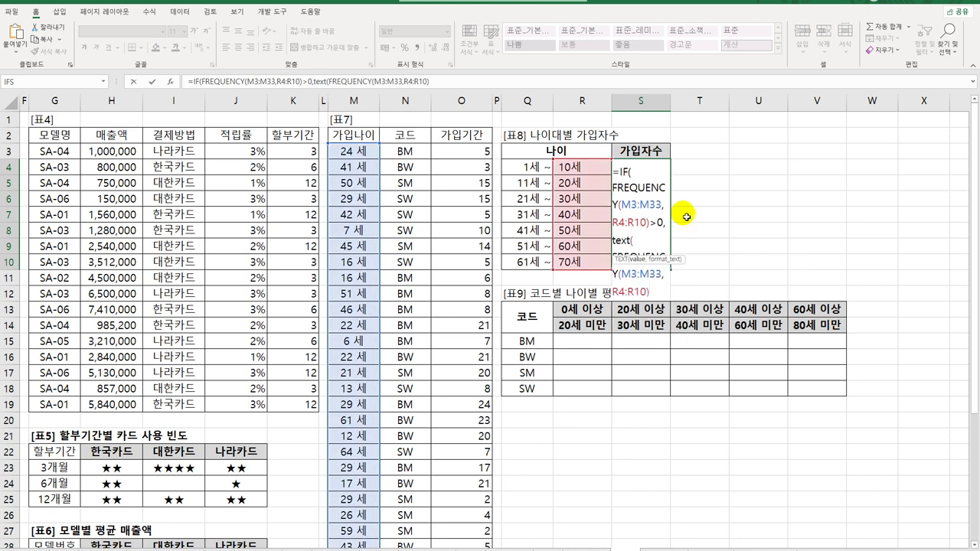
text(,)
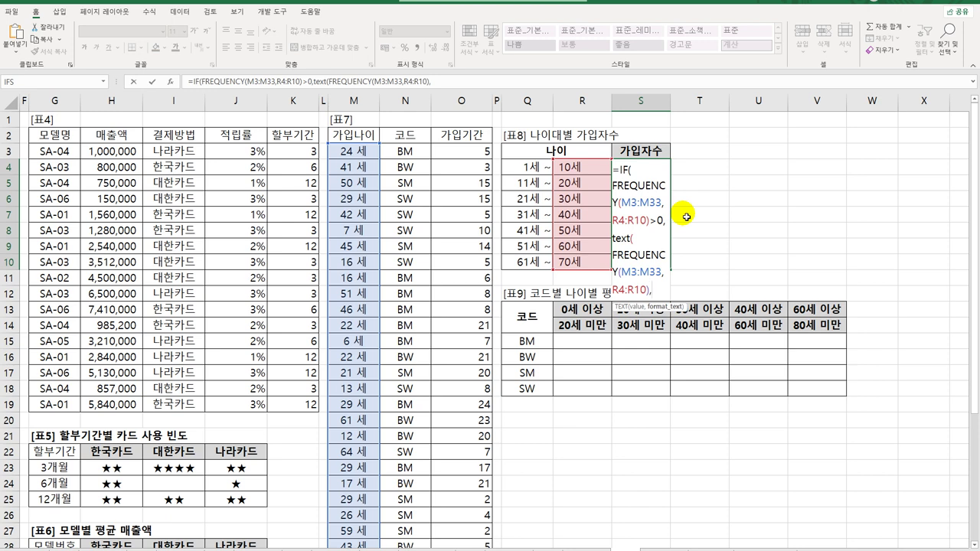
text("0며ㅇ")
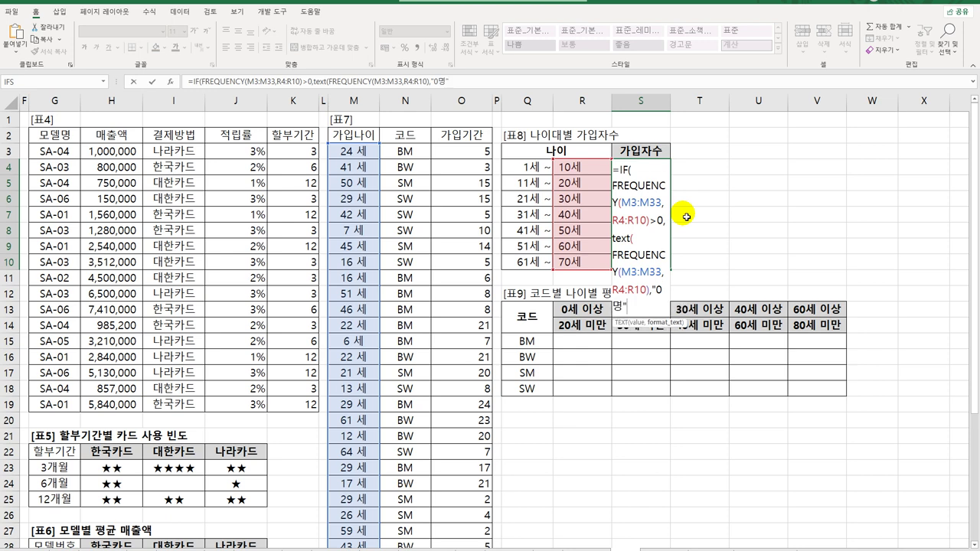
text())
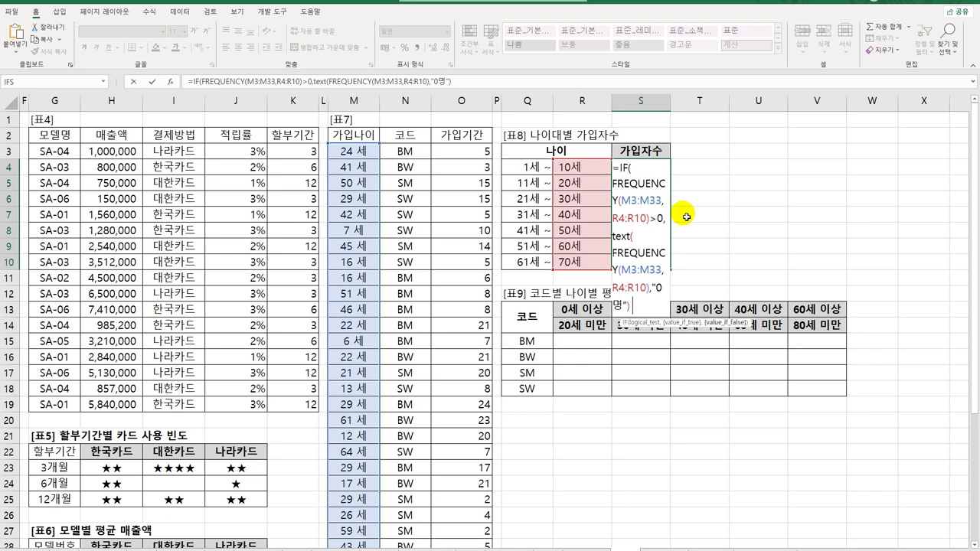
Set the IF's false value to "미가입" and enter the completed formula as an array formula across S4:S10
text(,)
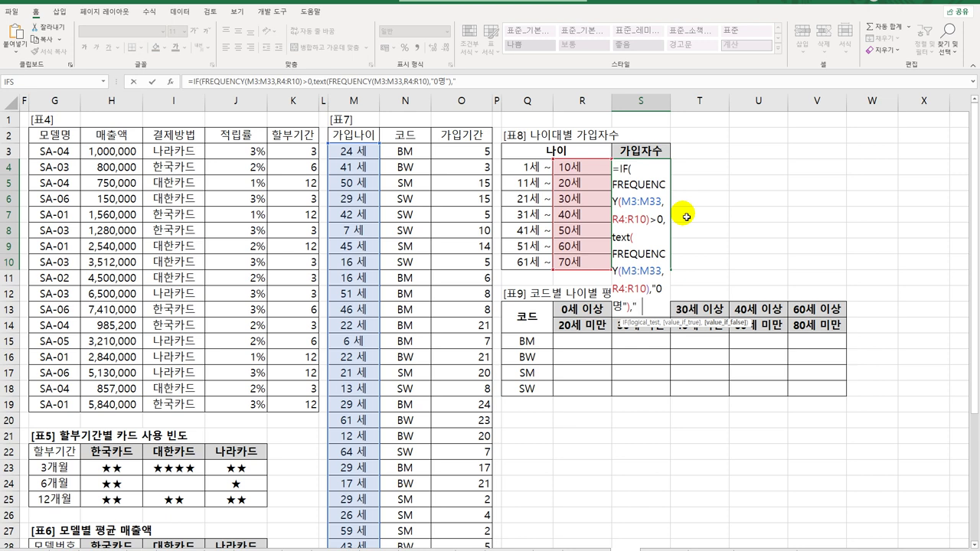
text("미가입")
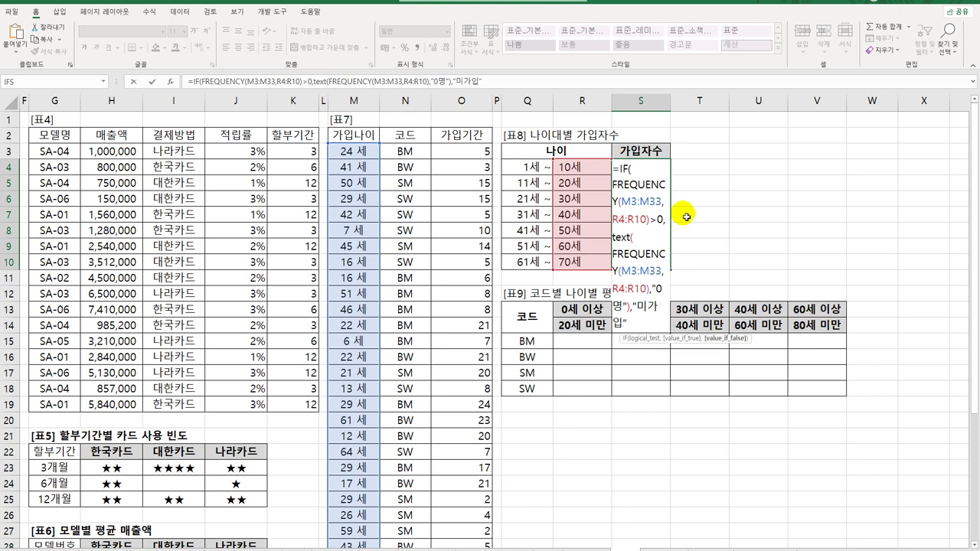
text())
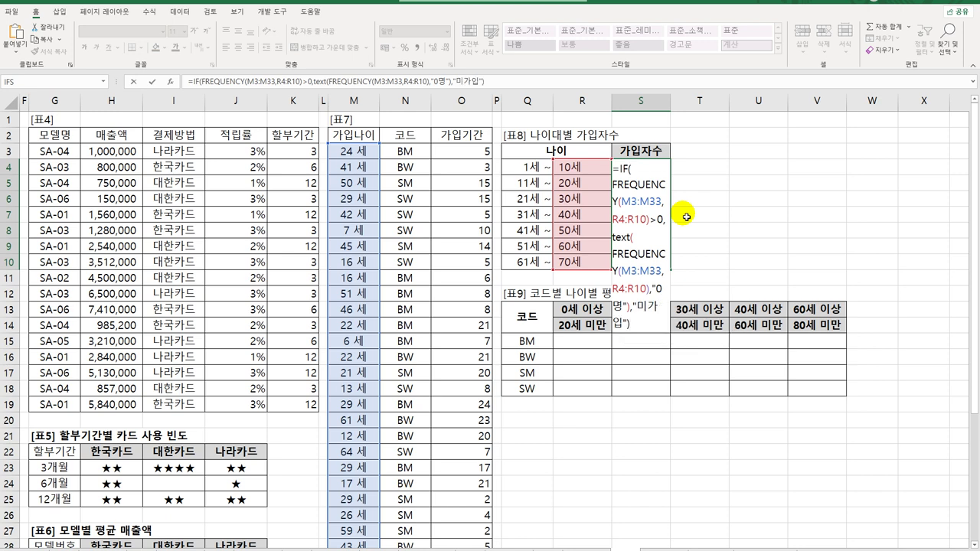
key(ctrl+shift+Return)
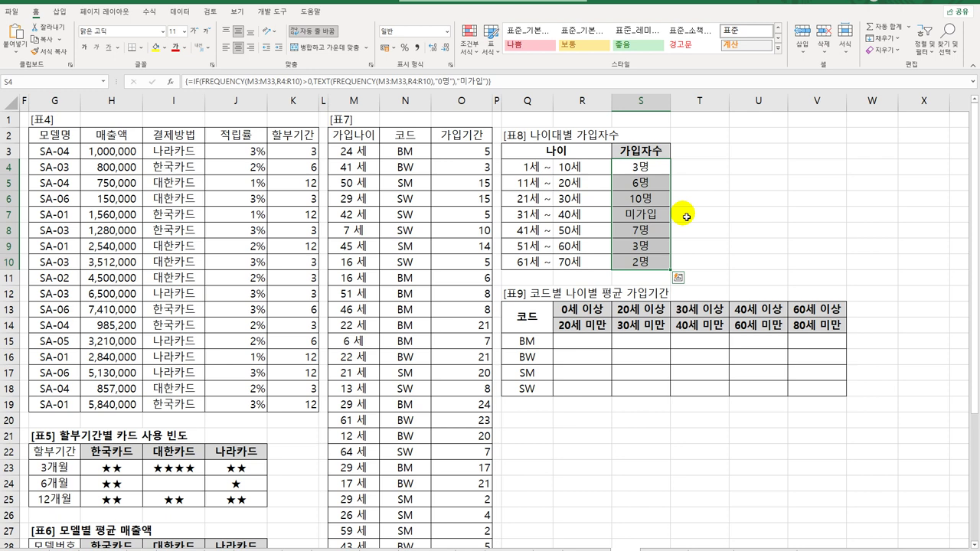
In 표9 cell R15, start an AVERAGE formula with a nested IF whose test holds three empty bracketed conditions multiplied together
click(579, 344)
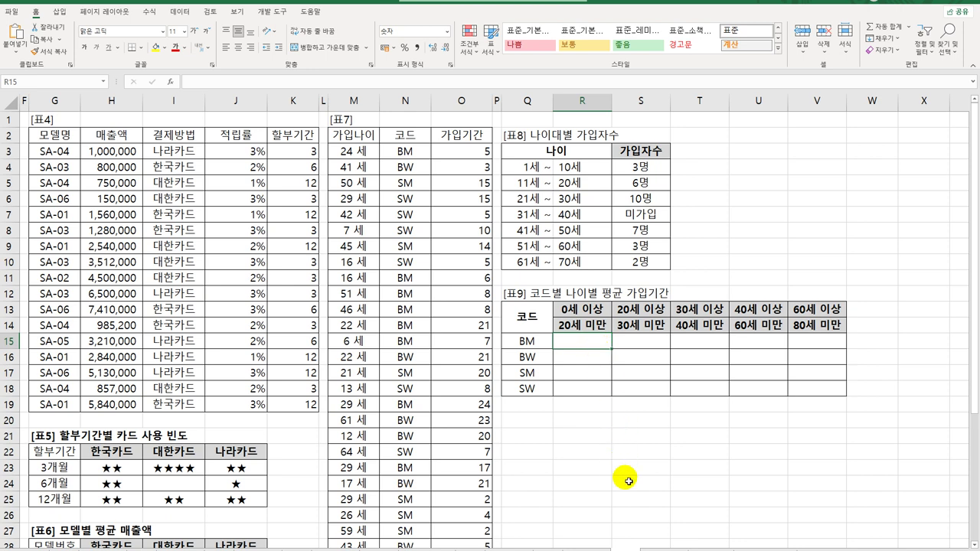
text(=a)
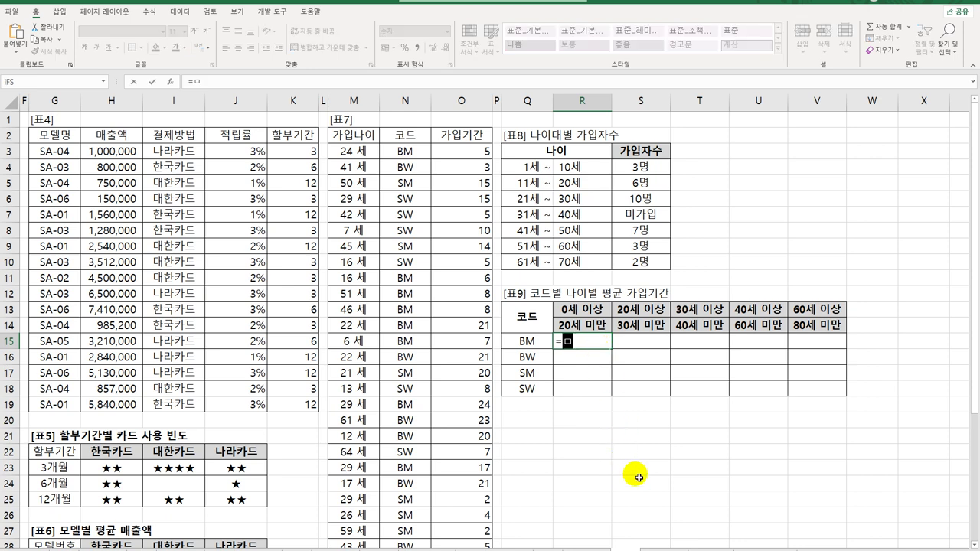
text(v)
key(Down)
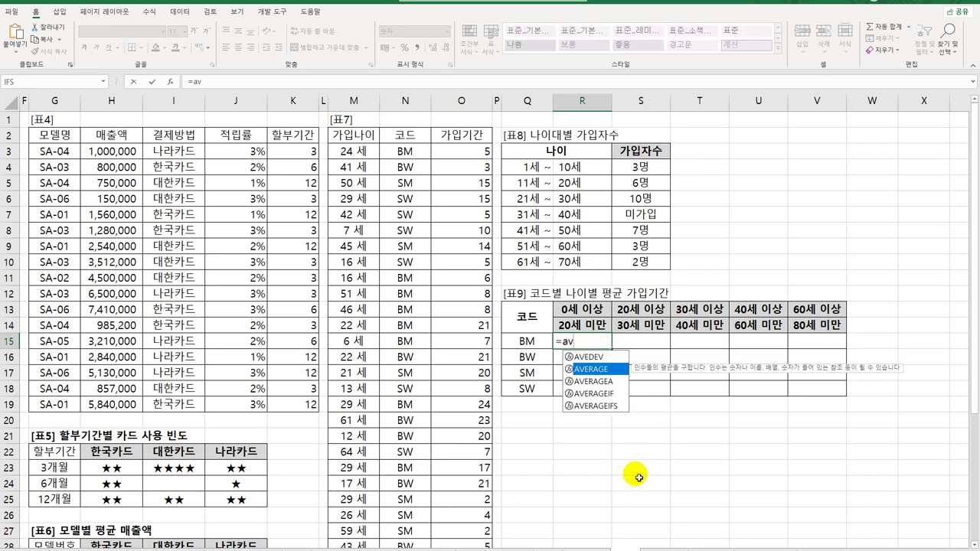
key(Tab)
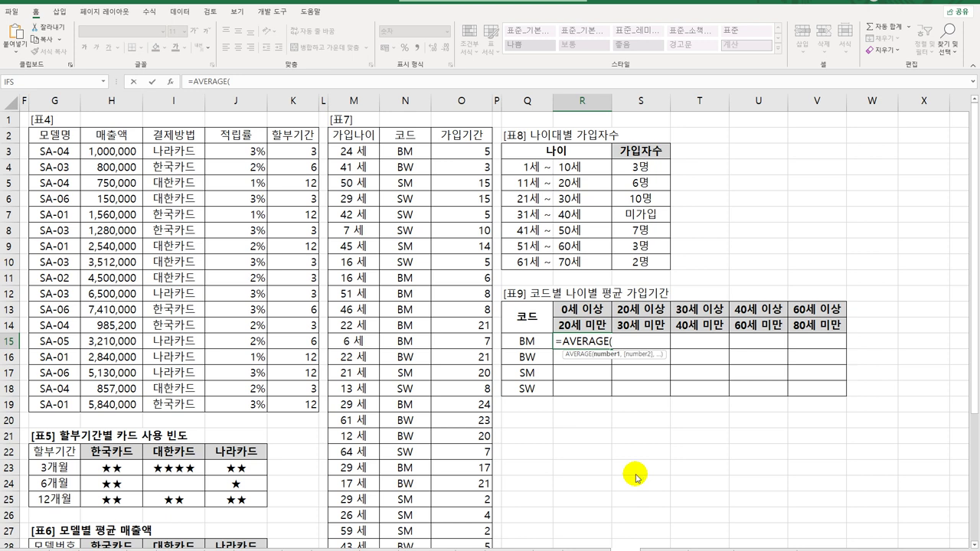
text(if()
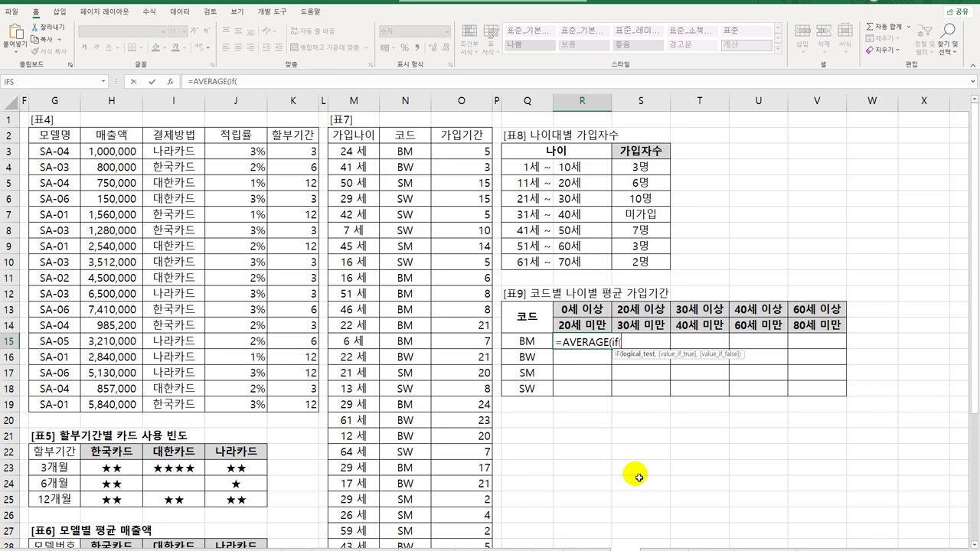
text(( )*)
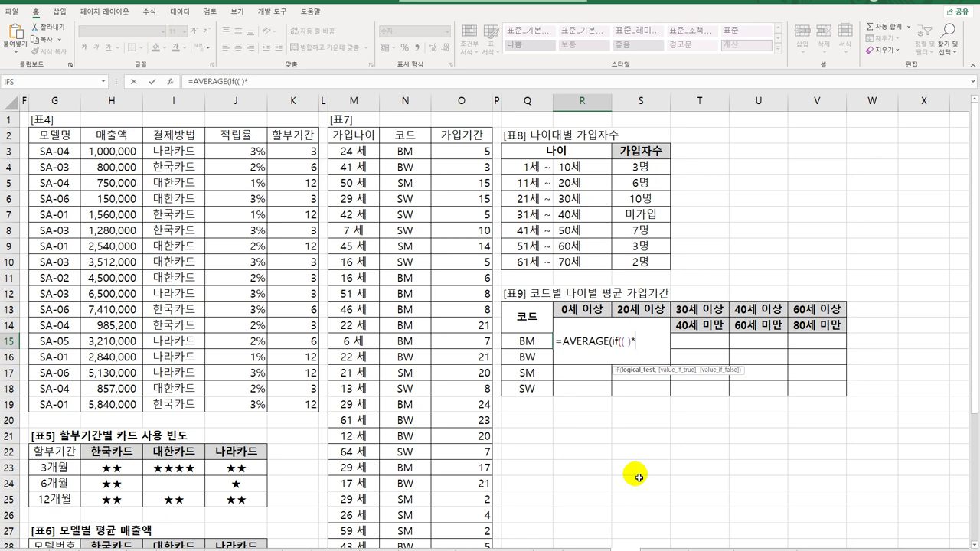
text(( ) * ())
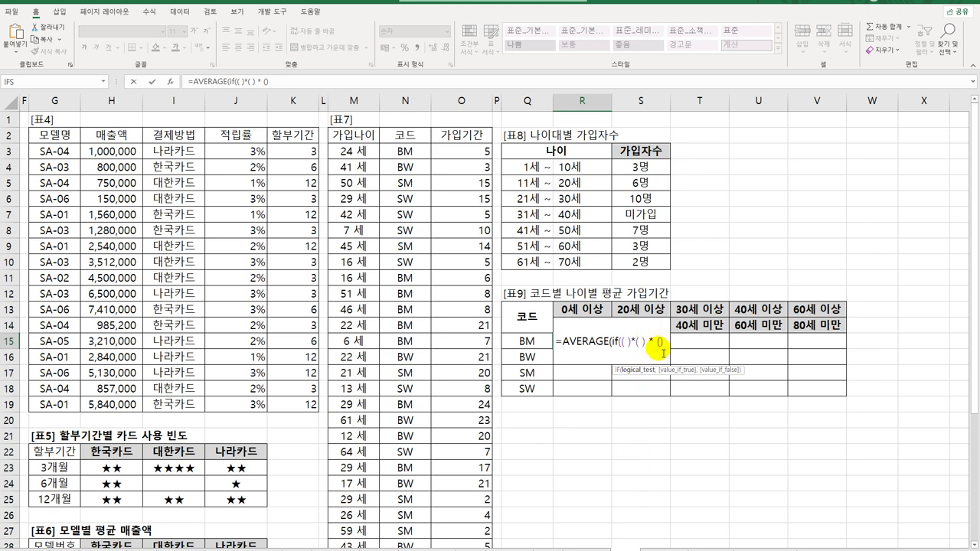
Remove the stray spaces around the last multiplication sign, set the IF's true value to $O$3:$O$33, and close both functions
click(656, 342)
key(BackSpace)
click(648, 342)
key(BackSpace)
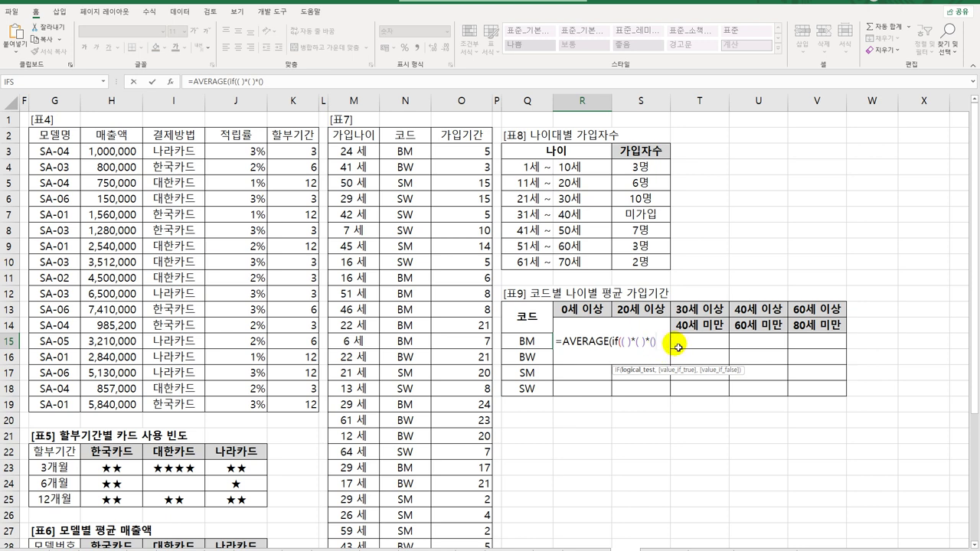
text(,)
drag(471, 151, 470, 453)
key(F4)
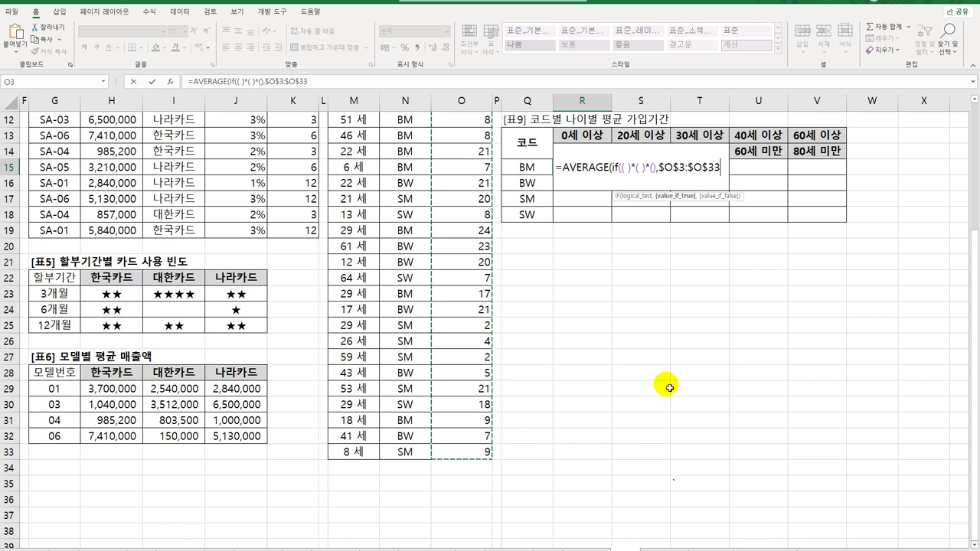
text())
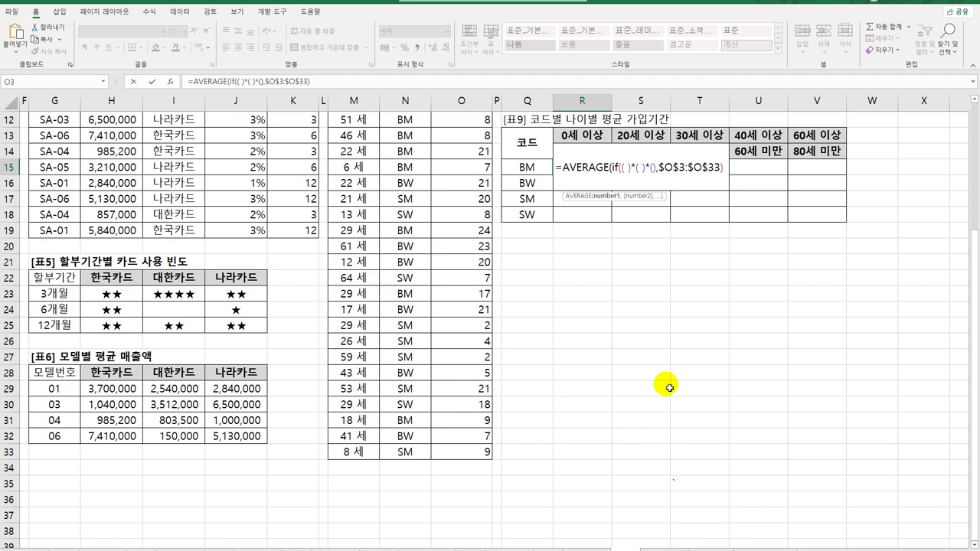
text())
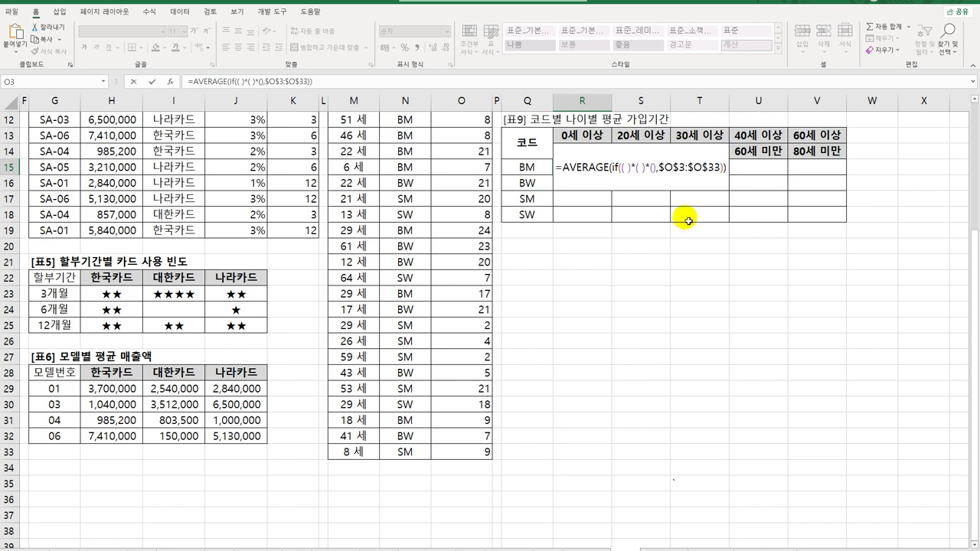
Fill the first bracketed condition with $N$3:$N$33=$Q15 to match the code
click(625, 170)
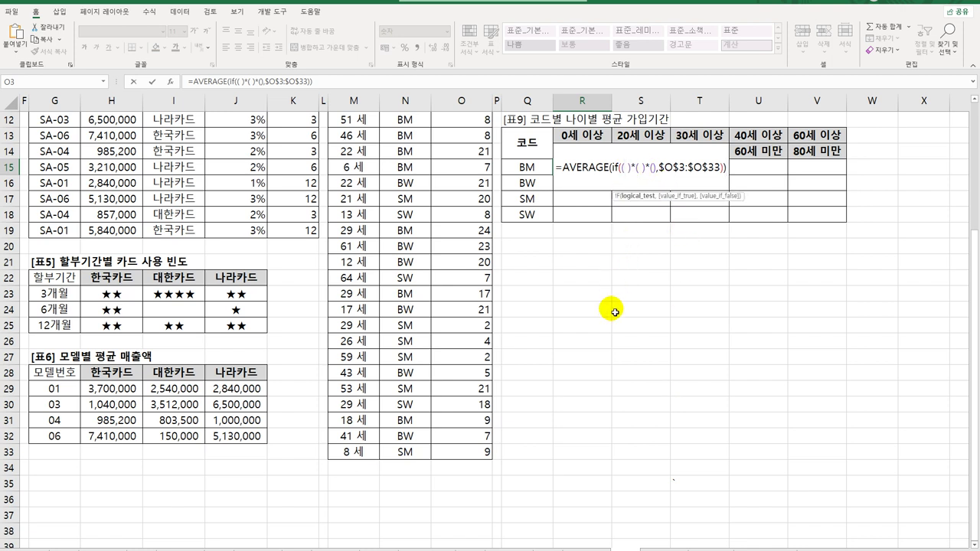
scroll(530, 367, up, 4)
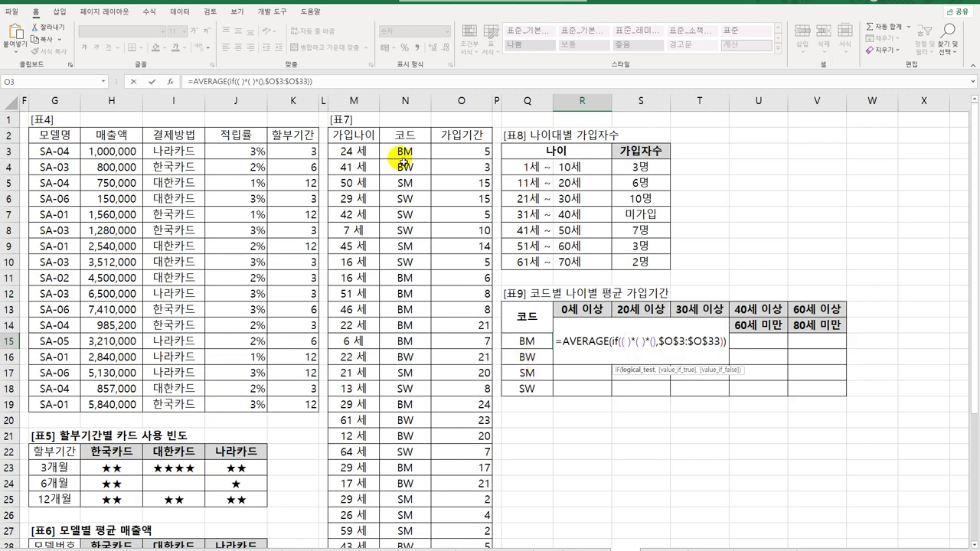
drag(402, 149, 417, 523)
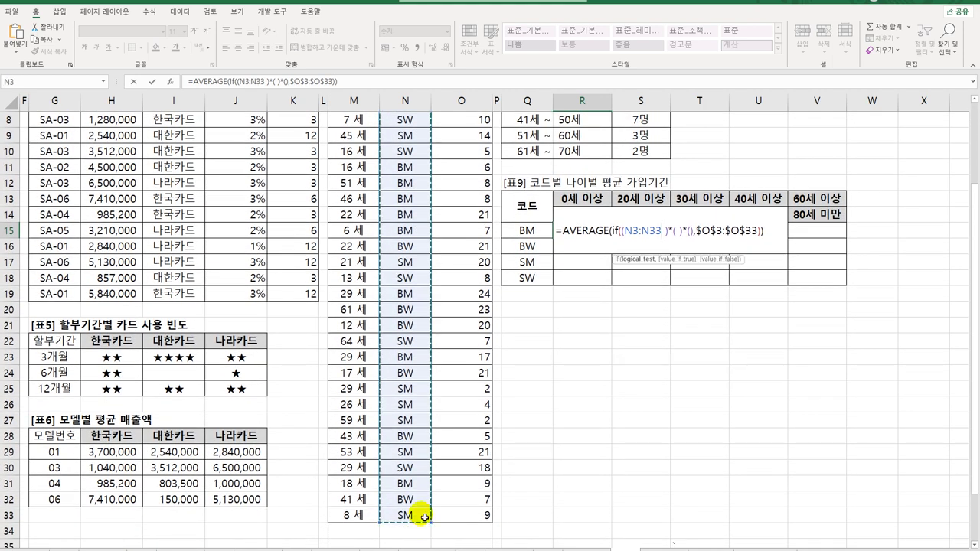
key(F4)
text(=)
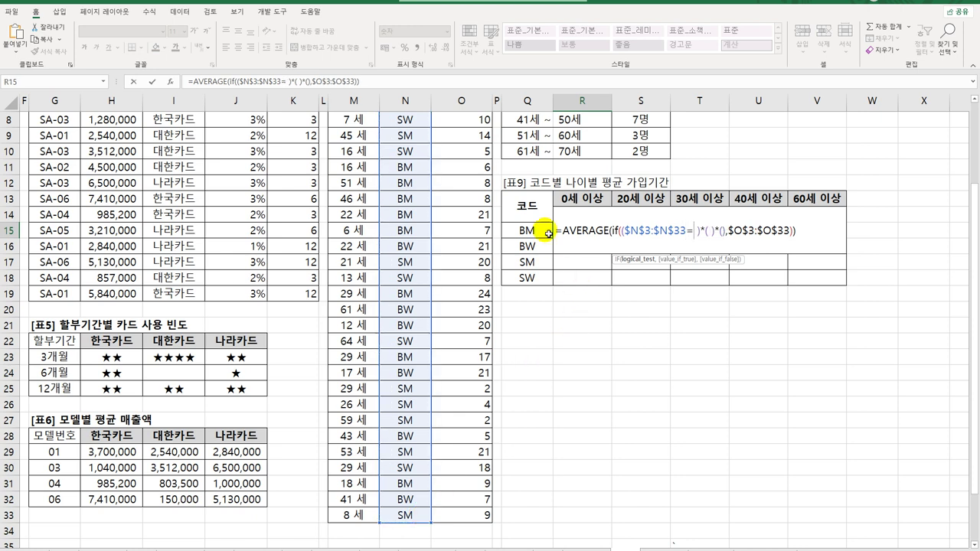
click(538, 233)
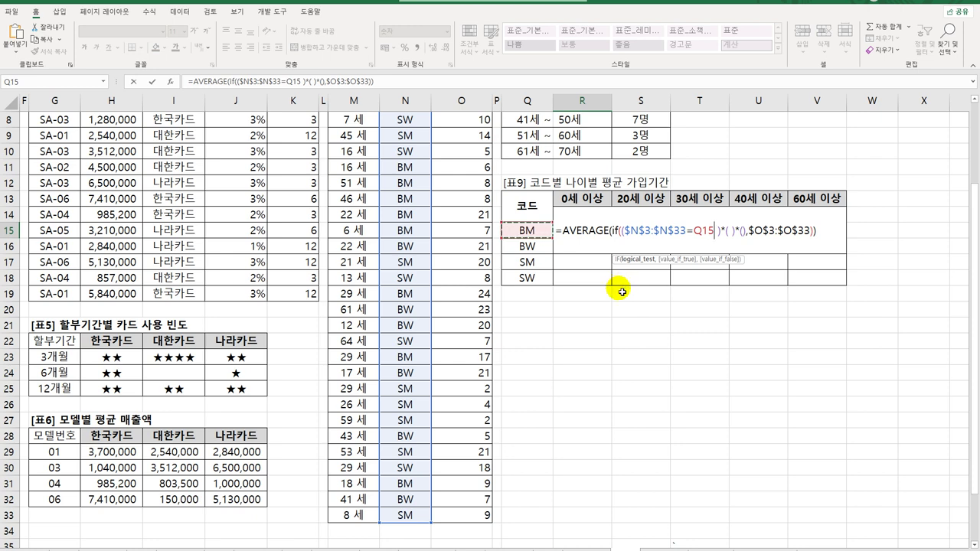
key(F4)
key(F4)
key(F4)
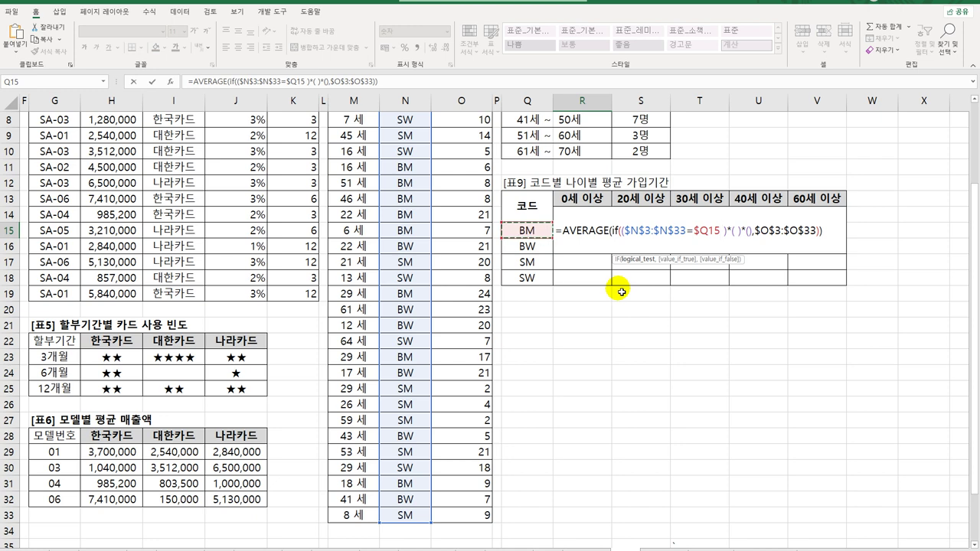
key(BackSpace)
Fill the second bracketed condition with $M$3:$M$33>=R$13 for the lower age limit
click(731, 230)
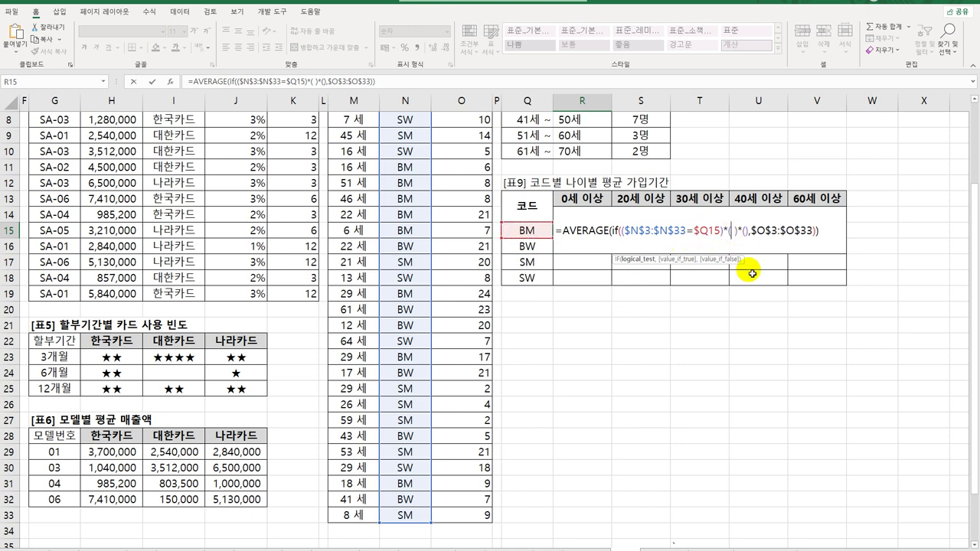
scroll(584, 355, up, 3)
drag(353, 152, 365, 527)
key(F4)
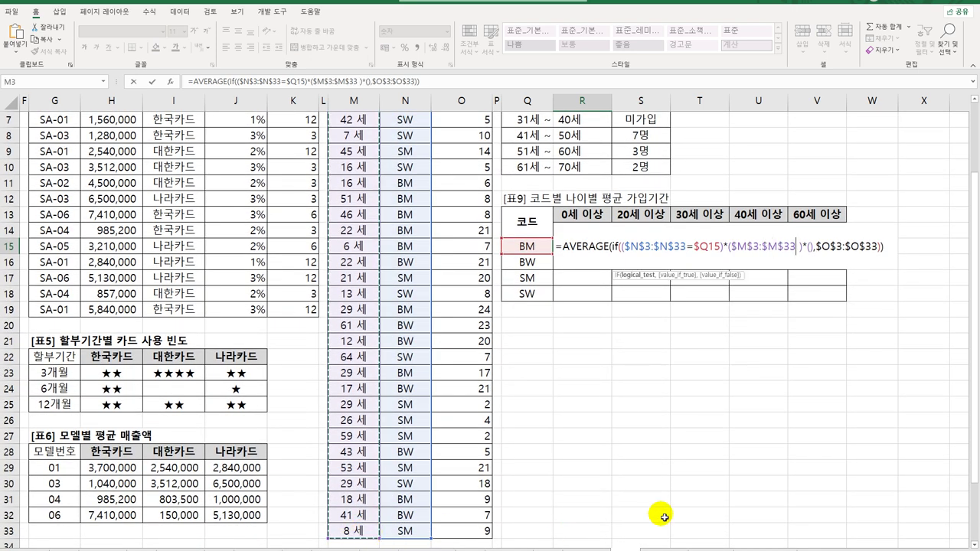
text(>=)
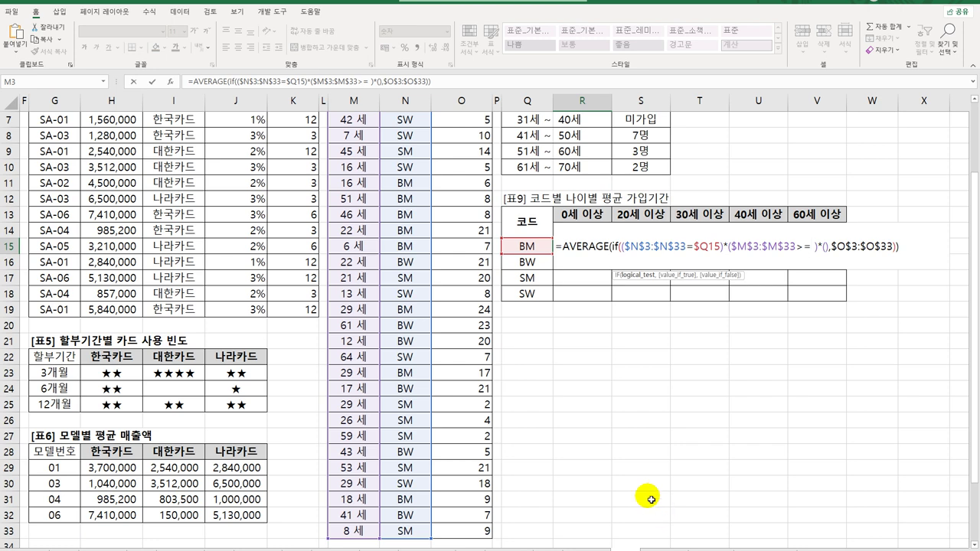
click(585, 217)
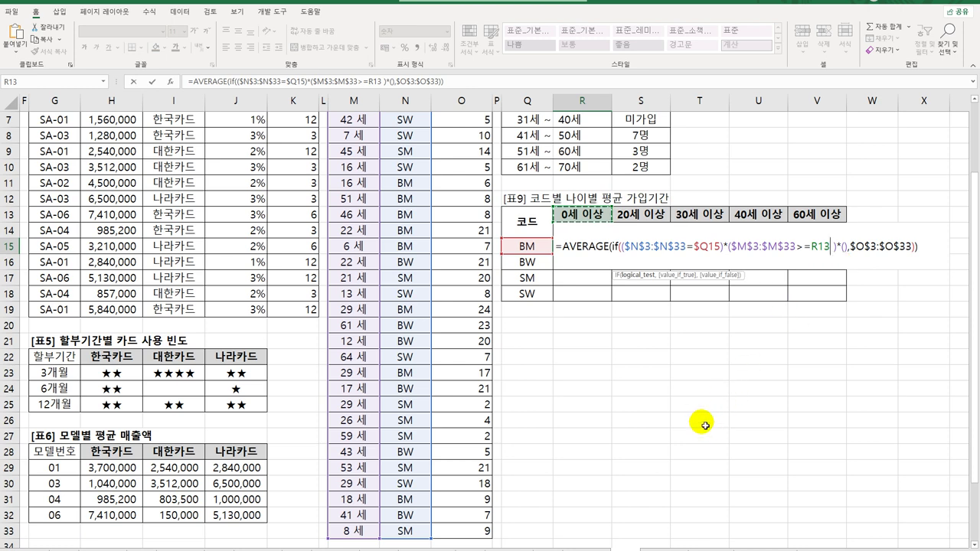
key(F4)
key(F4)
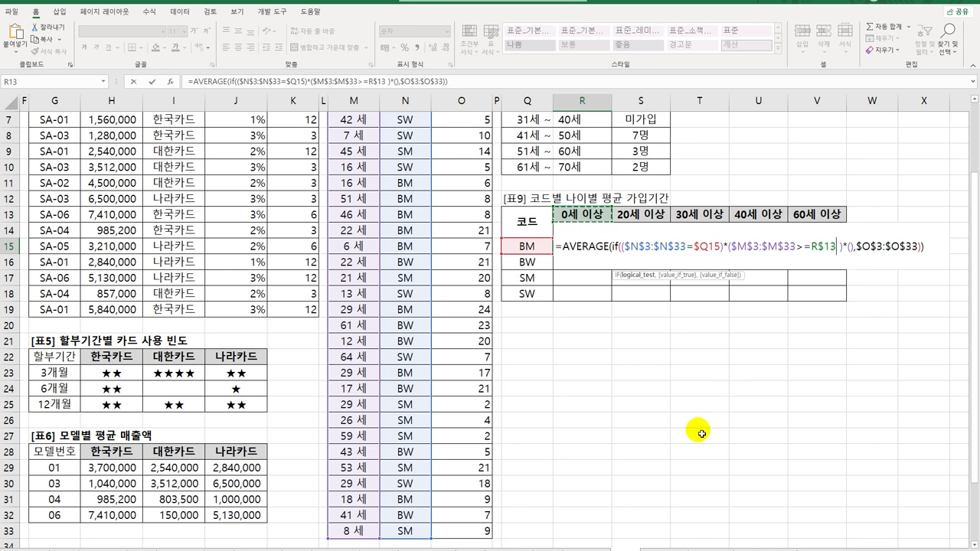
key(Delete)
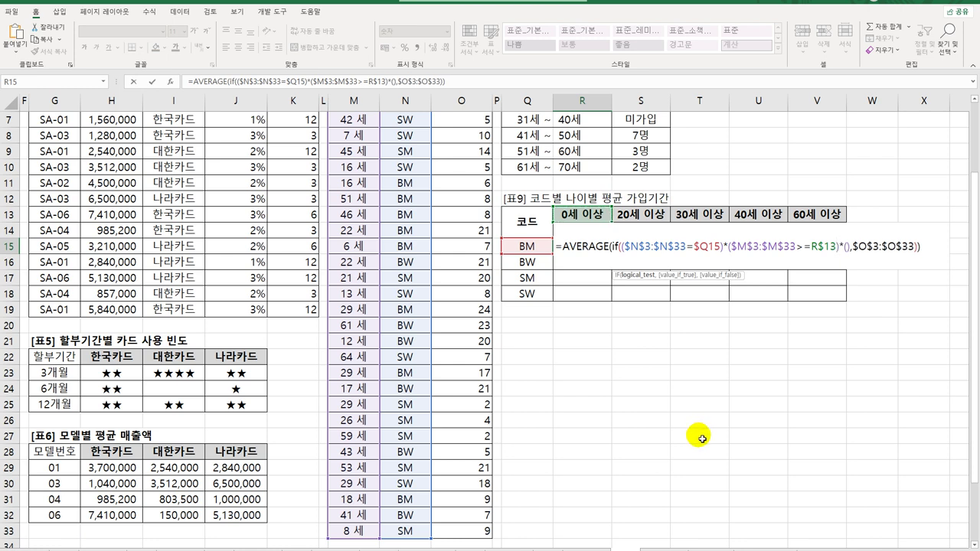
Fill the third bracketed condition with $M$3:$M$33<R$14 for the upper age limit
click(846, 246)
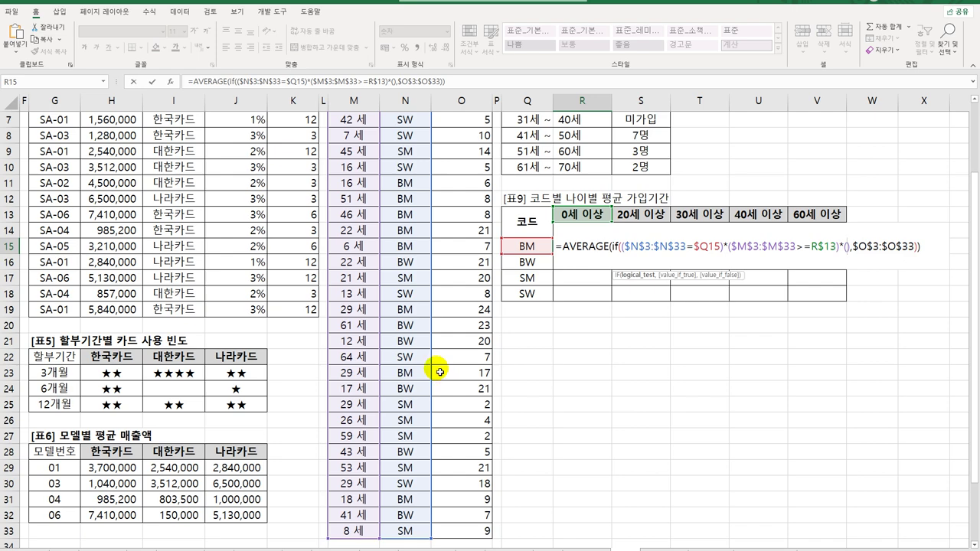
scroll(421, 275, up, 2)
drag(360, 151, 361, 516)
key(F4)
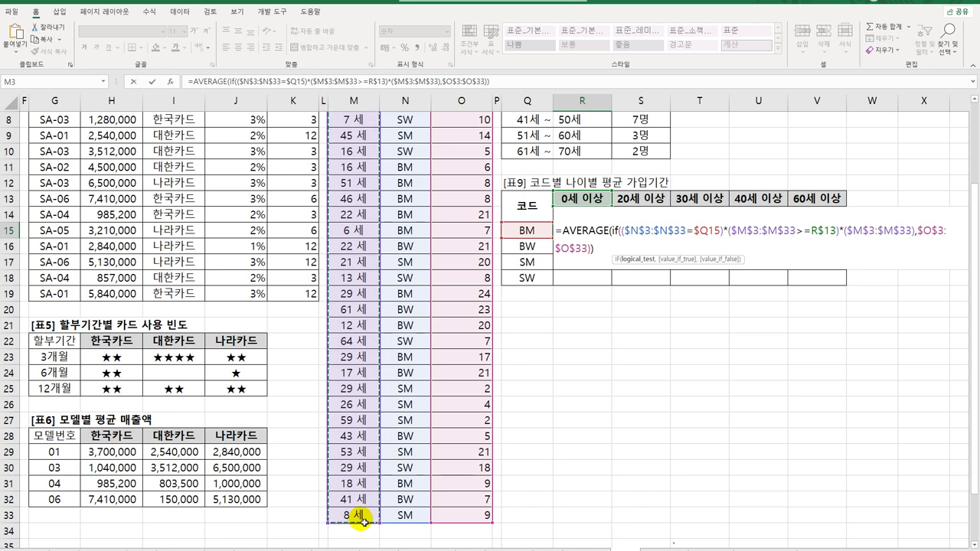
text(<)
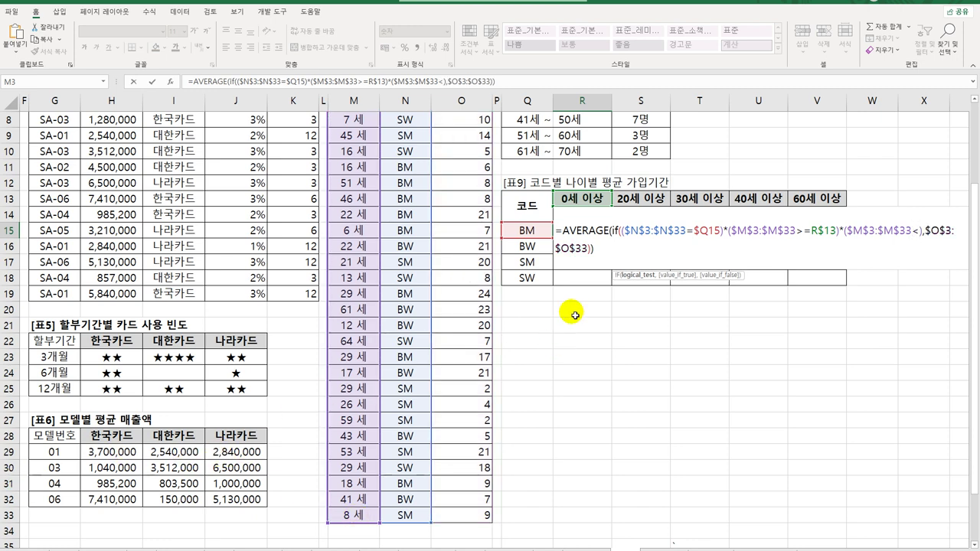
click(581, 202)
key(Down)
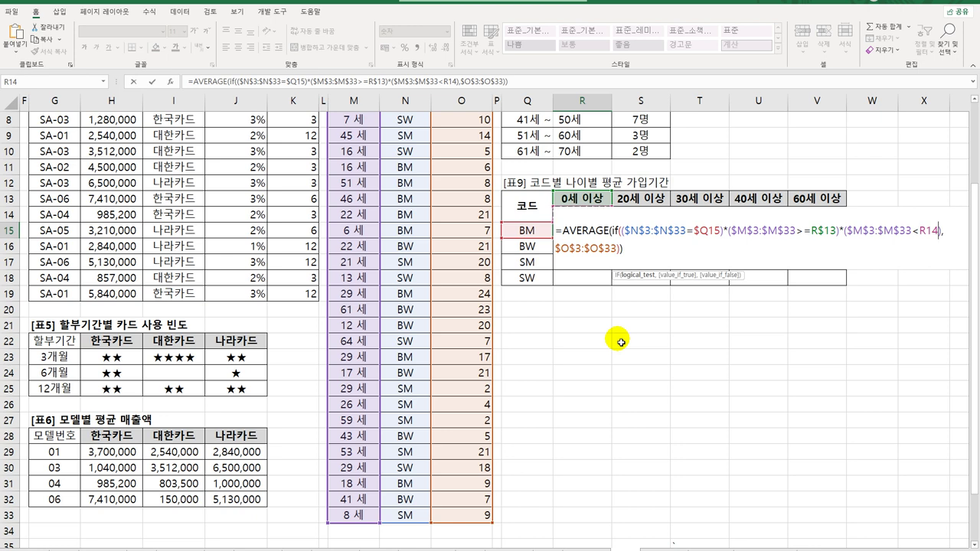
key(F4)
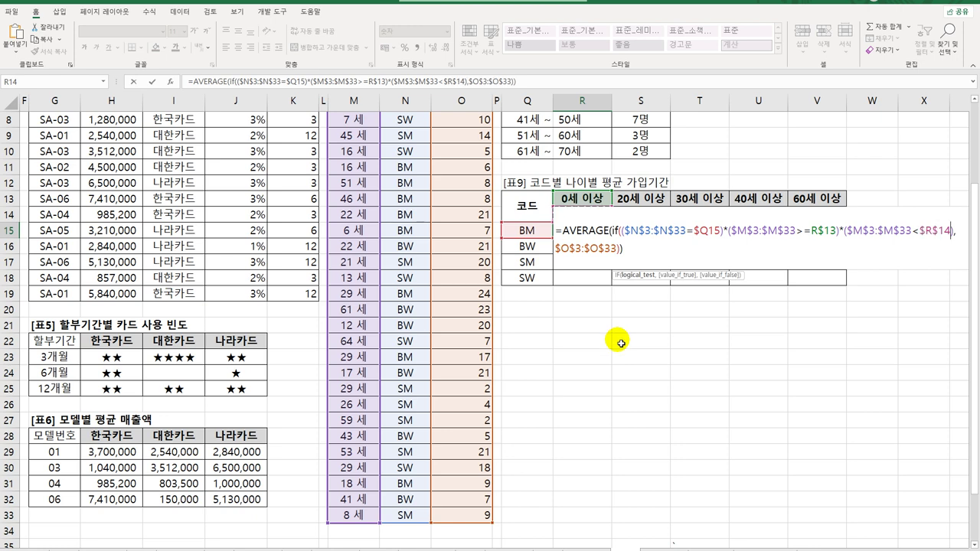
key(F4)
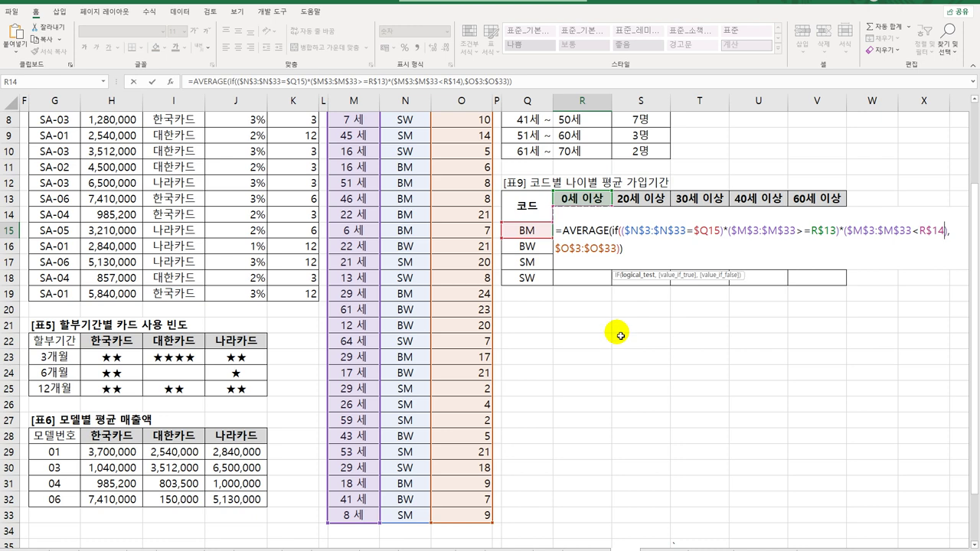
Enter the R15 average formula as an array formula and fill it across R15:V18
key(ctrl+shift+Return)
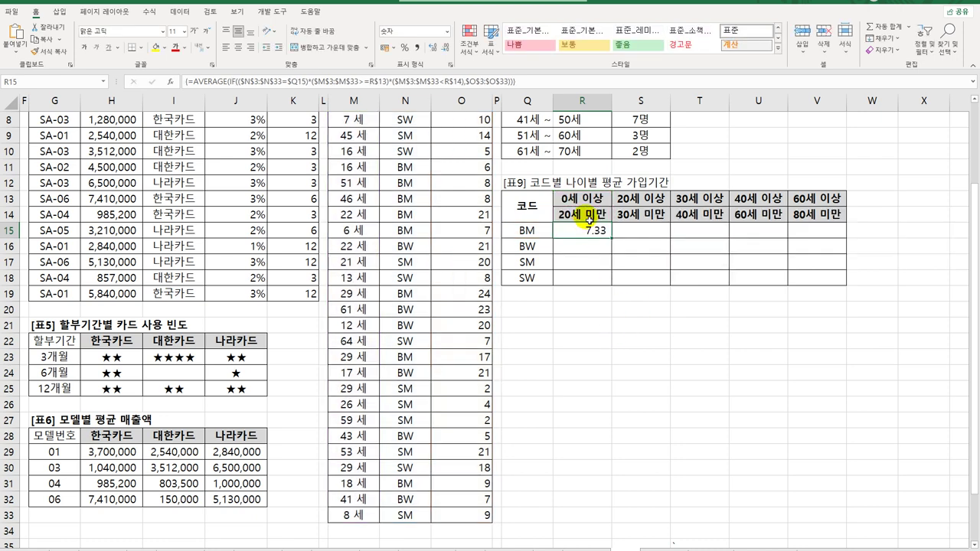
drag(614, 239, 835, 300)
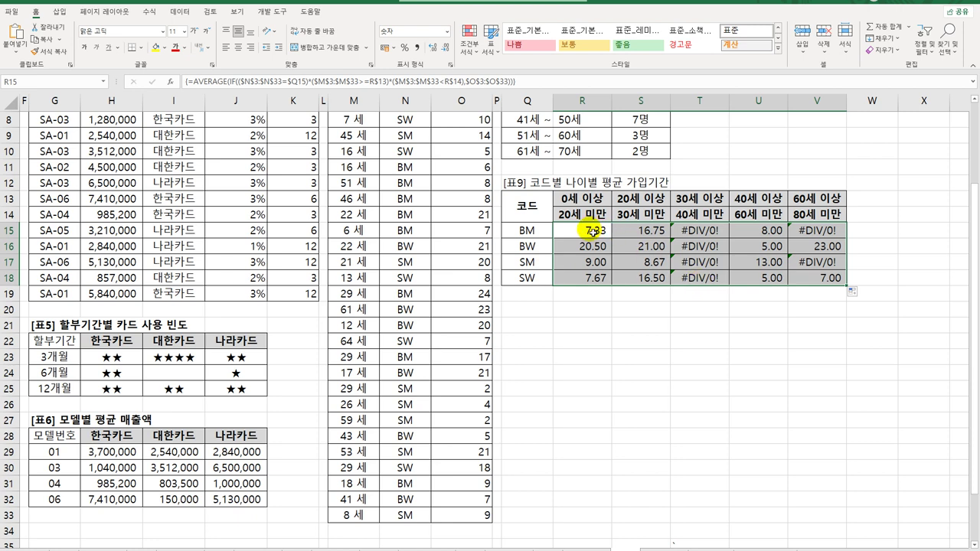
Wrap the AVERAGE formula in R15 in an IFERROR function that returns "" on an error
click(593, 231)
double_click(592, 233)
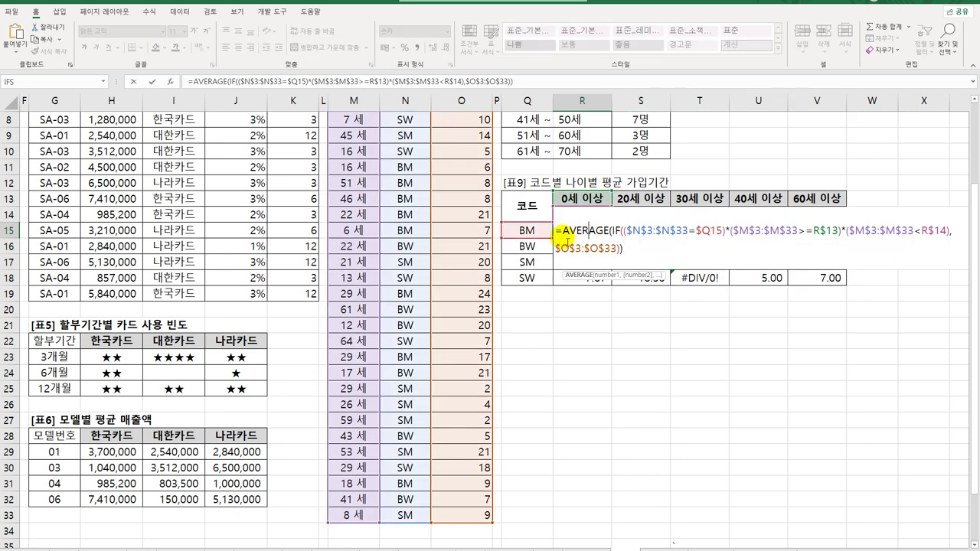
click(616, 227)
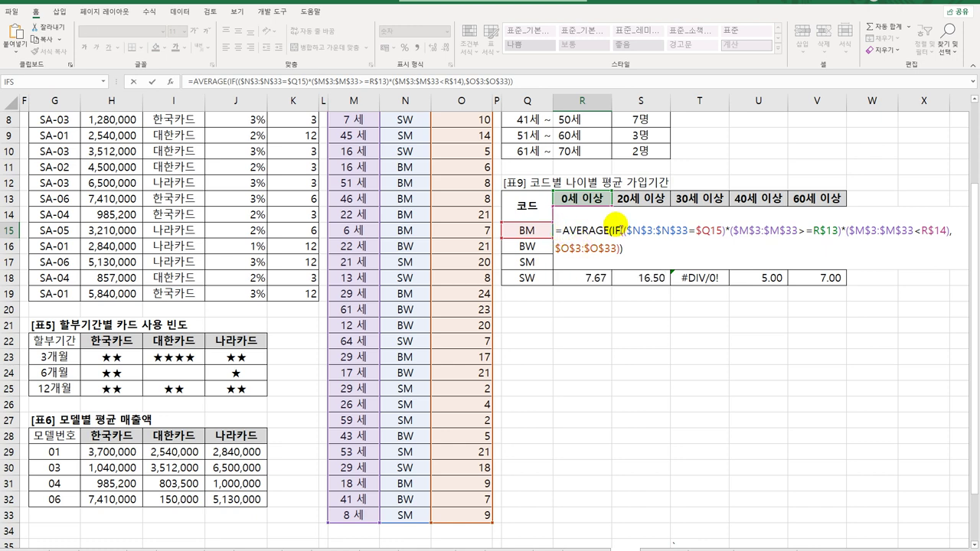
click(560, 229)
text(IFERROR()
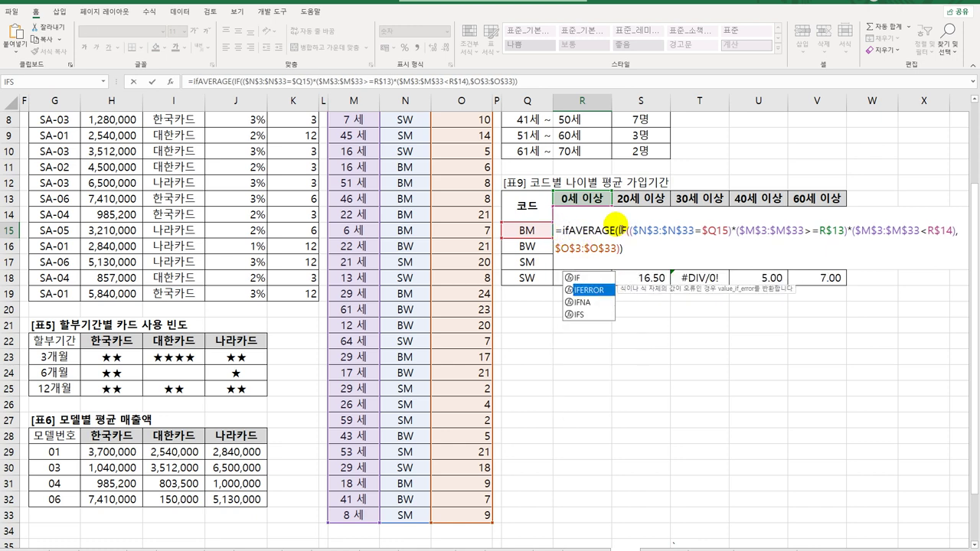
click(708, 251)
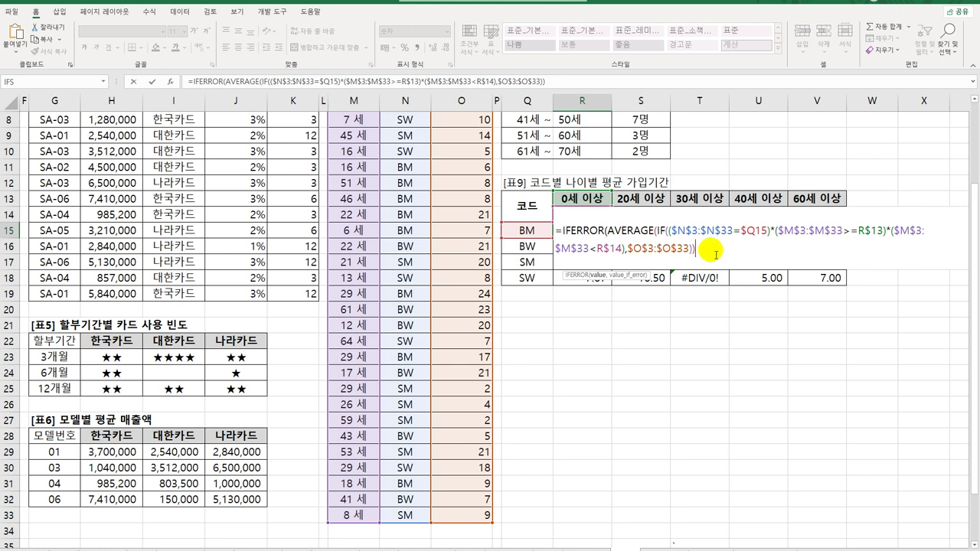
text(,""))
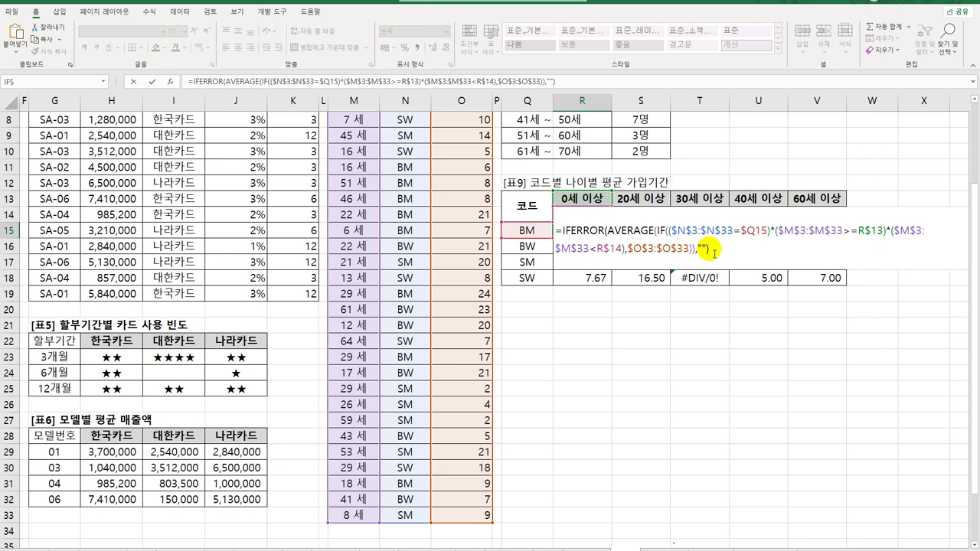
Enter the IFERROR version in R15 as an array formula and refill it through V18
key(ctrl+shift+Return)
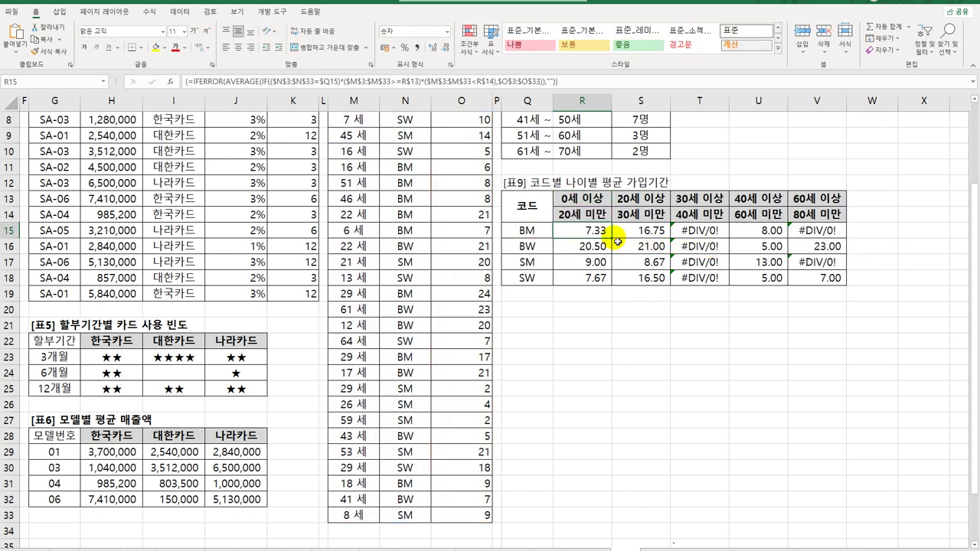
mouse_move(612, 239)
mouse_down()
mouse_move(617, 289)
mouse_move(835, 293)
mouse_up()
click(831, 278)
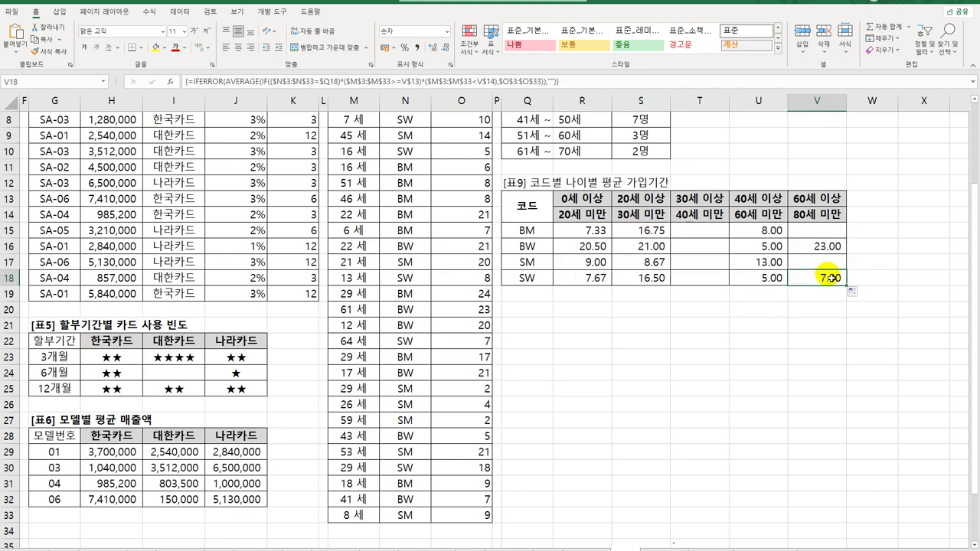